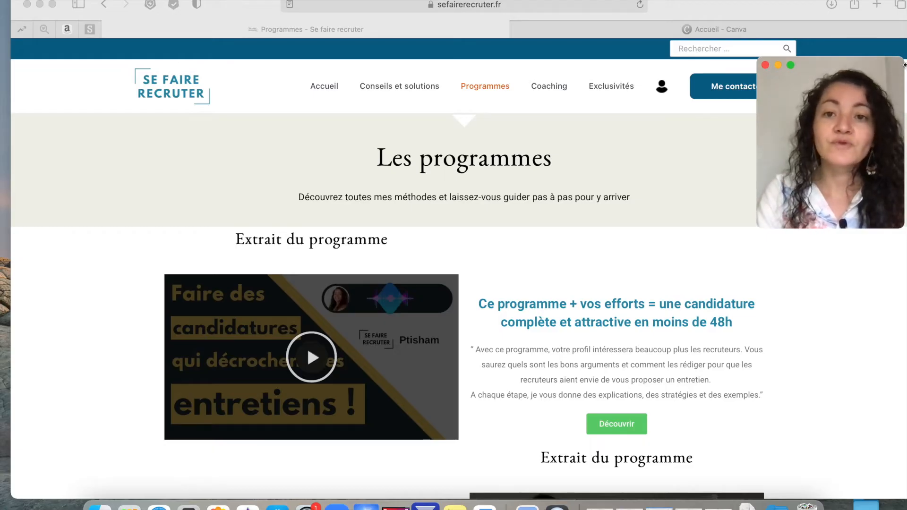
Switch to the Canva home page and search its templates for "CV"
left_click(641, 26)
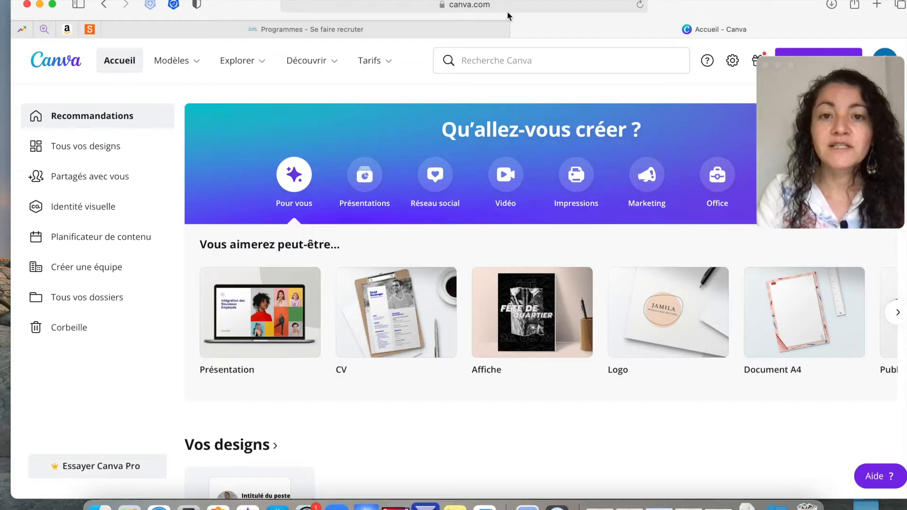
left_click_drag(814, 61, 814, 107)
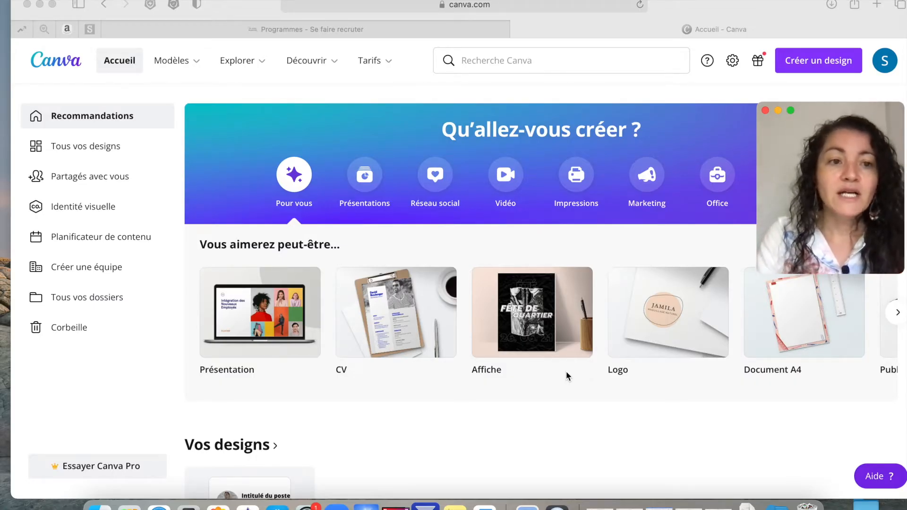
scroll(521, 406, "down", 1)
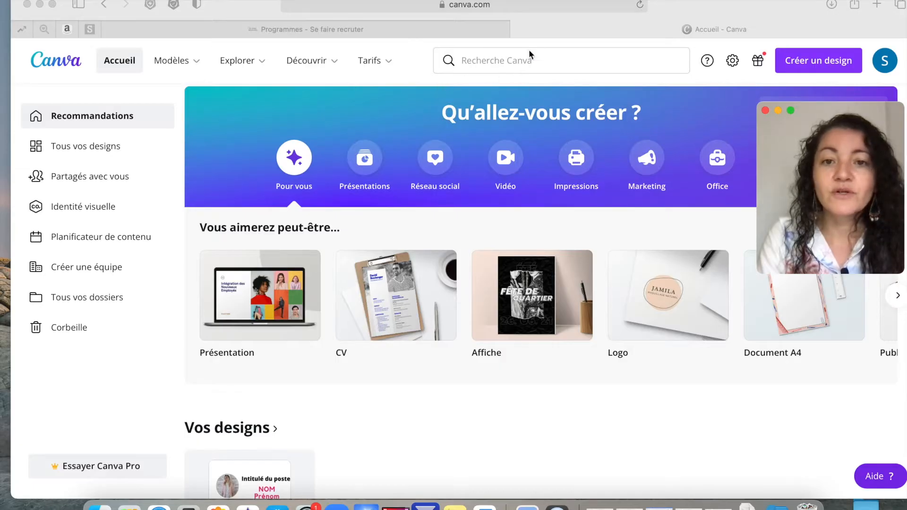
left_click(491, 61)
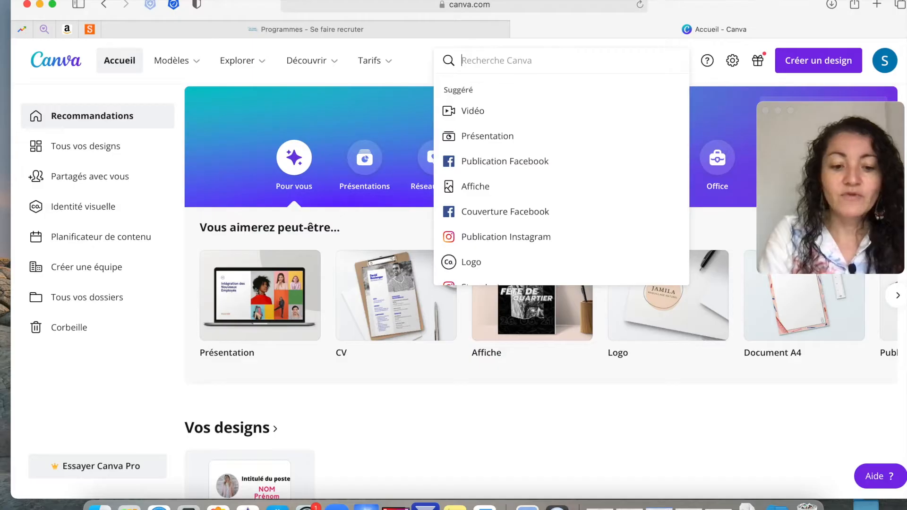
type("CV")
key("Return")
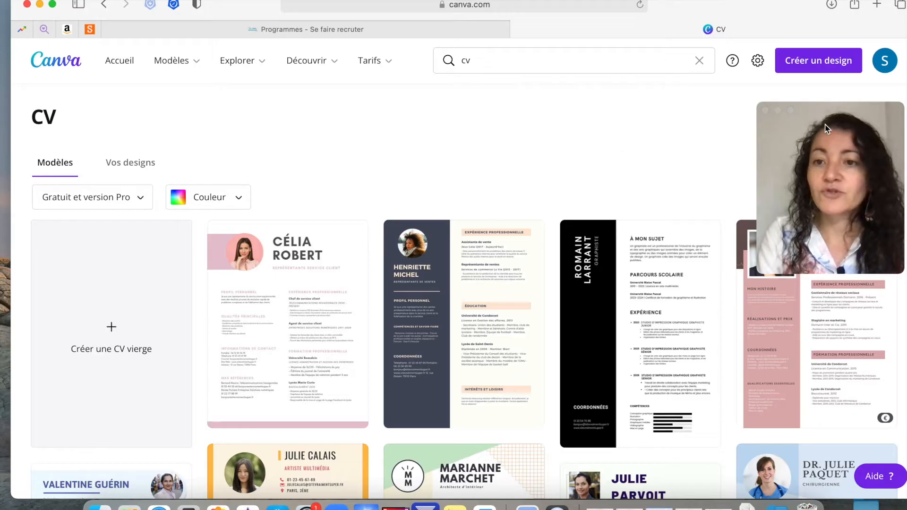
left_click_drag(823, 107, 824, 4)
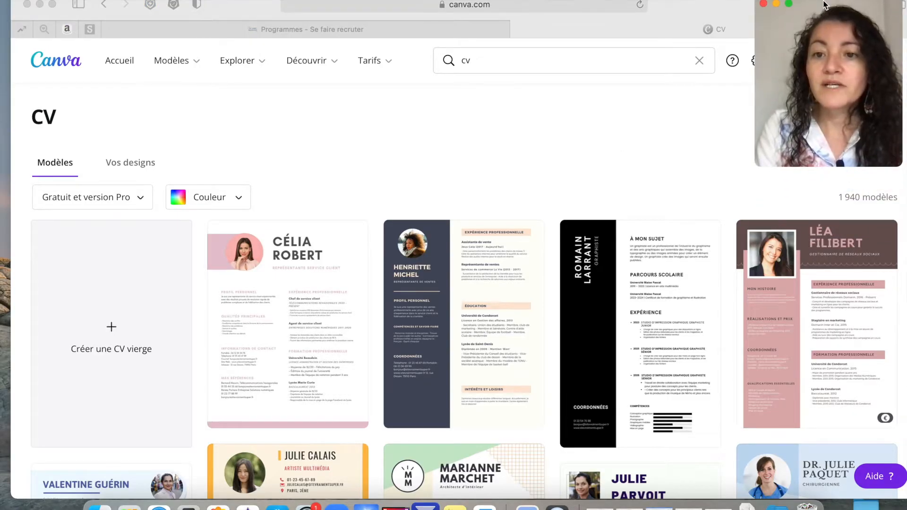
Browse the CV template results, examining their layouts, colours, photo placement and paid-template markers
scroll(681, 151, "down", 8)
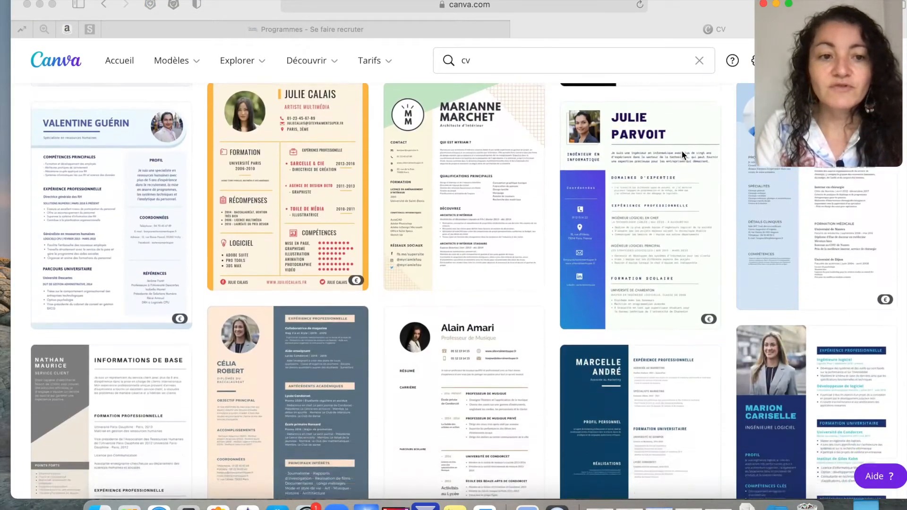
scroll(681, 154, "down", 9)
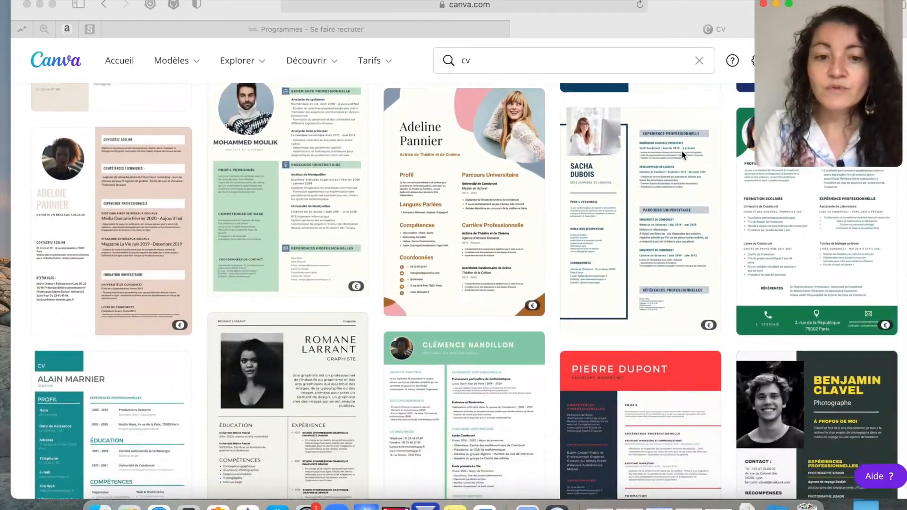
scroll(681, 153, "down", 12)
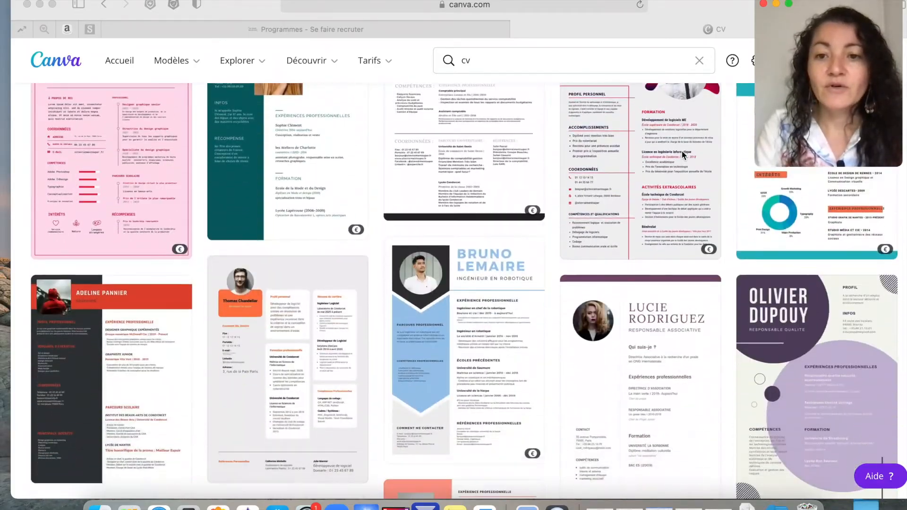
scroll(682, 155, "down", 4)
scroll(682, 155, "up", 2)
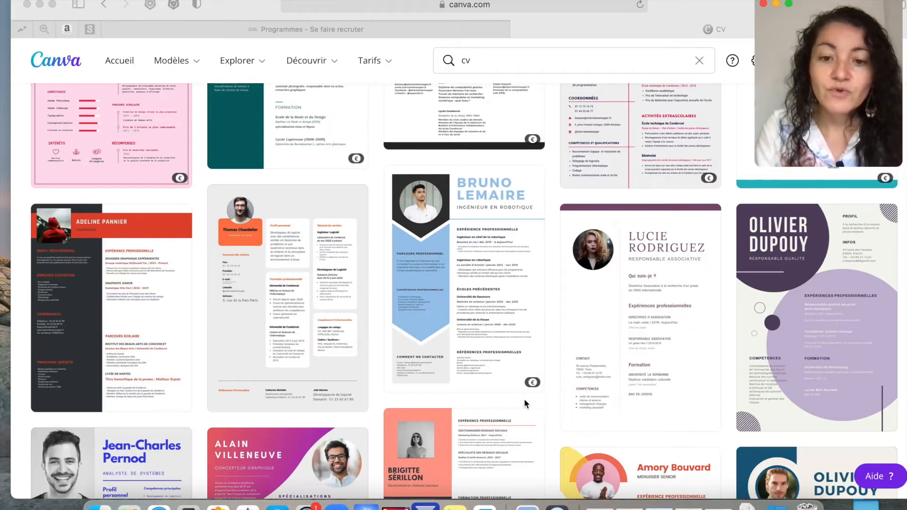
left_click(546, 364)
mouse_move(531, 383)
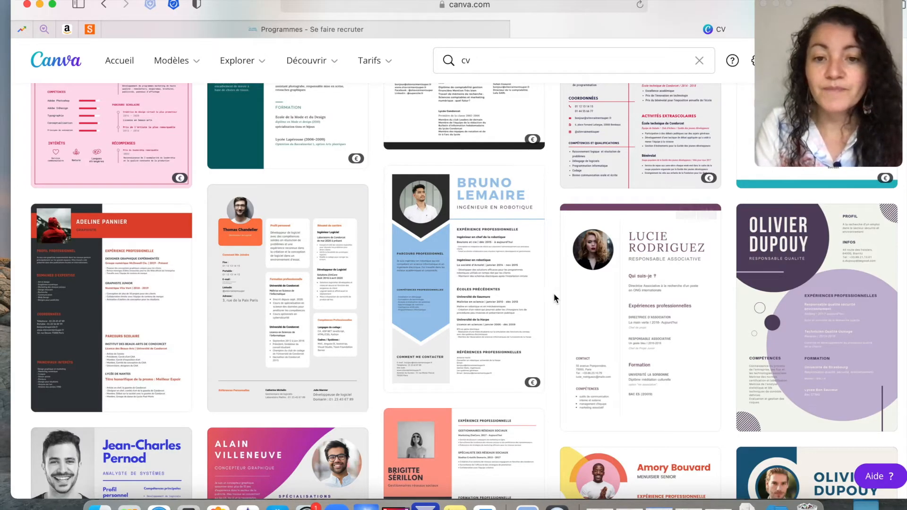
scroll(553, 296, "down", 2)
scroll(553, 293, "down", 8)
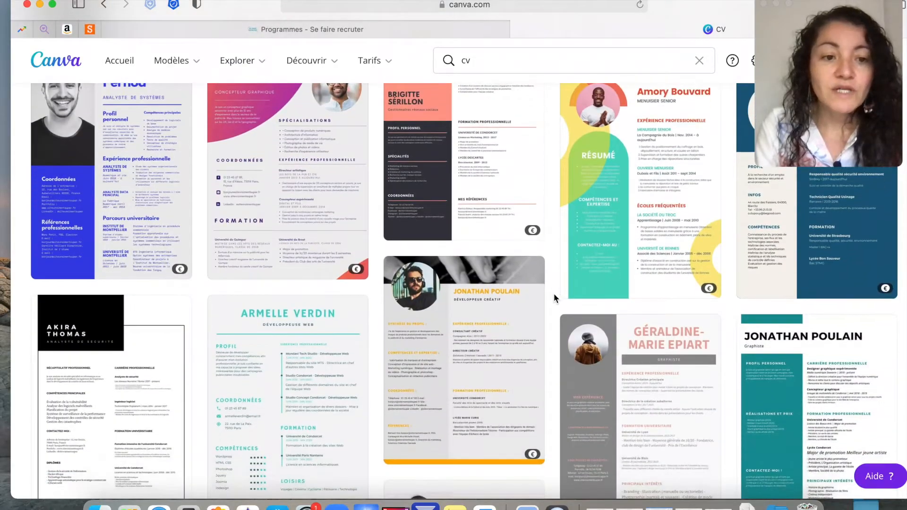
scroll(553, 293, "down", 5)
scroll(553, 293, "down", 15)
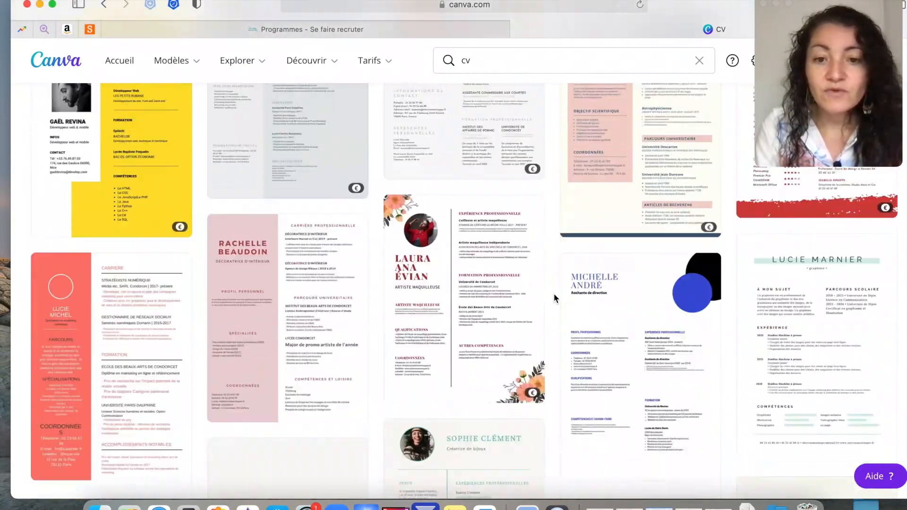
scroll(554, 294, "down", 15)
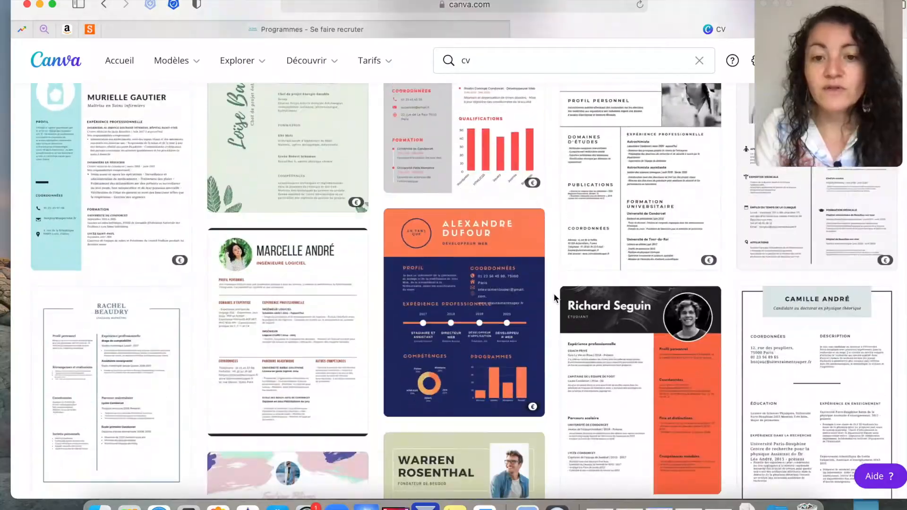
scroll(553, 297, "down", 15)
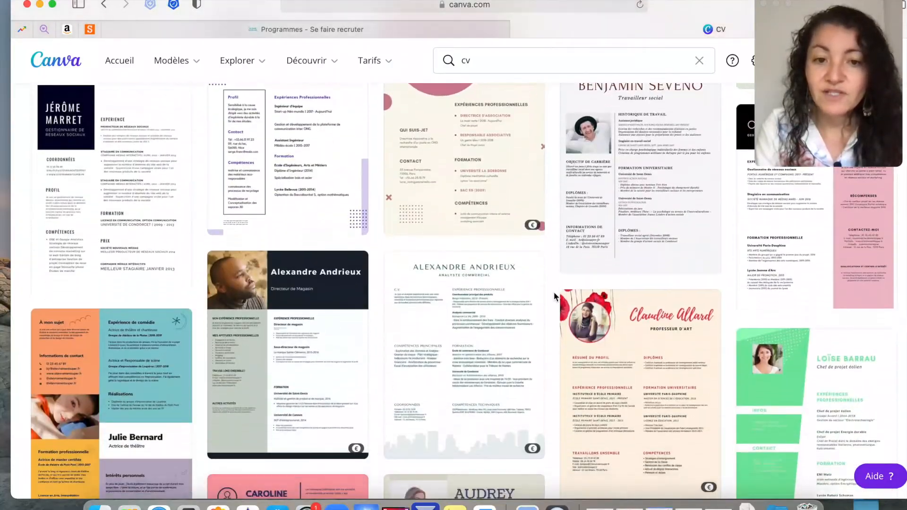
scroll(555, 296, "down", 15)
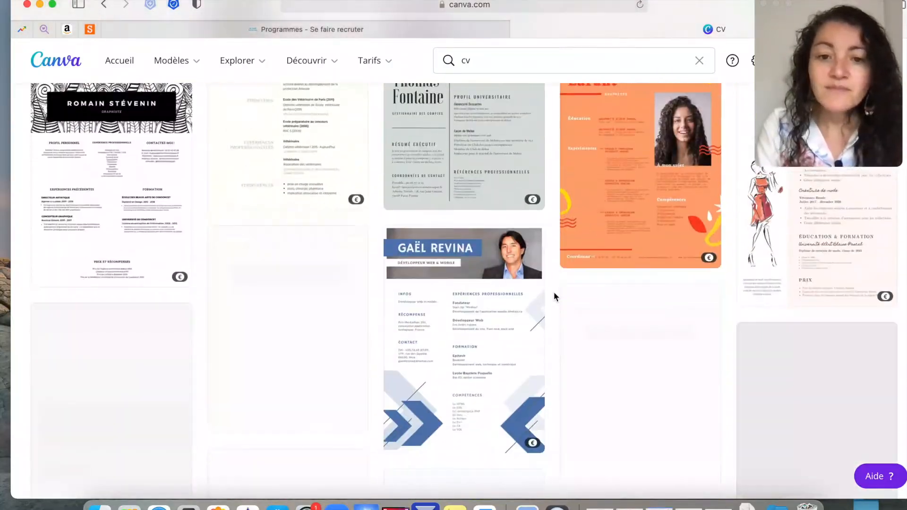
scroll(553, 296, "down", 15)
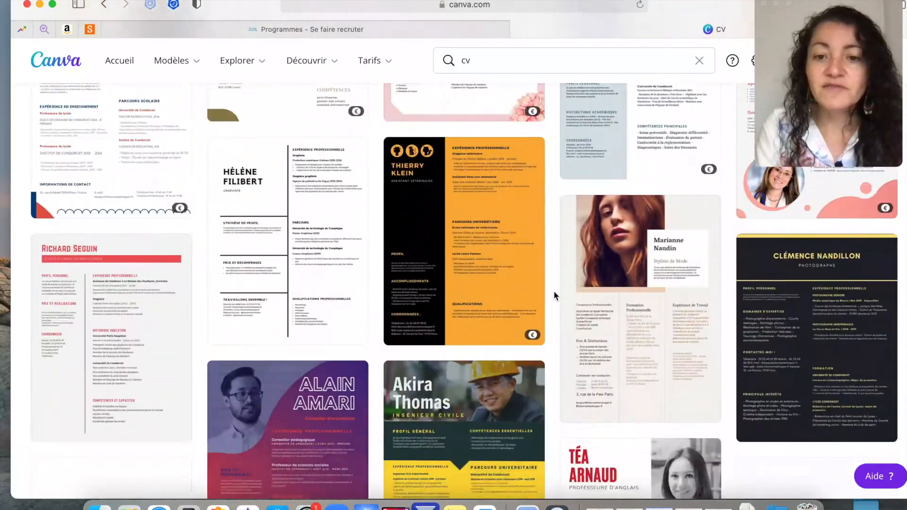
scroll(554, 296, "down", 15)
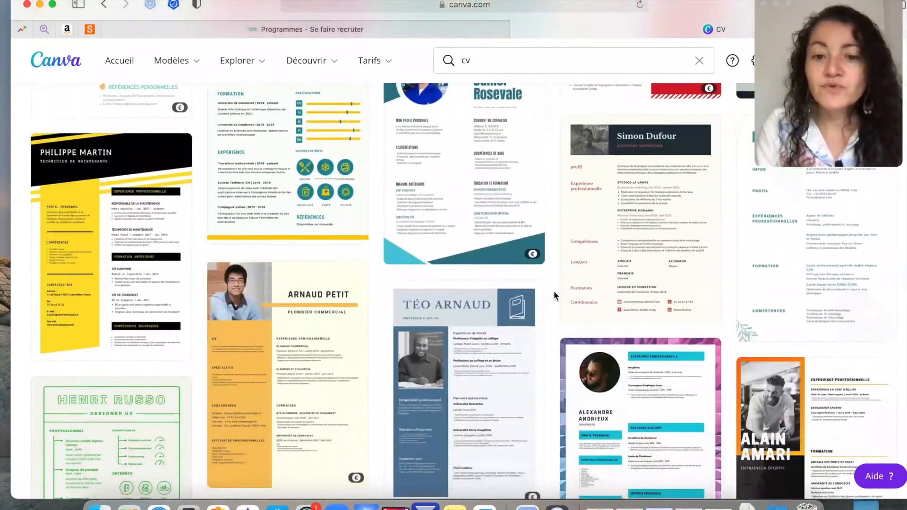
scroll(554, 295, "down", 15)
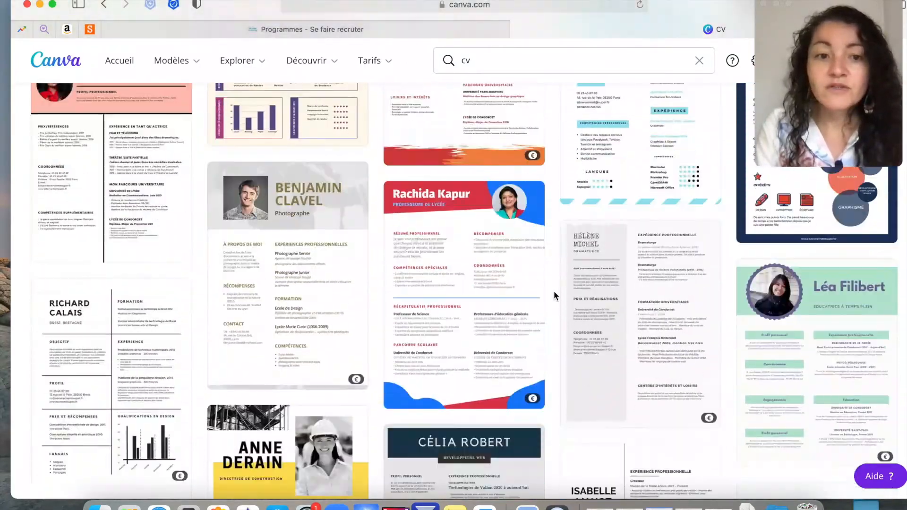
scroll(554, 296, "down", 15)
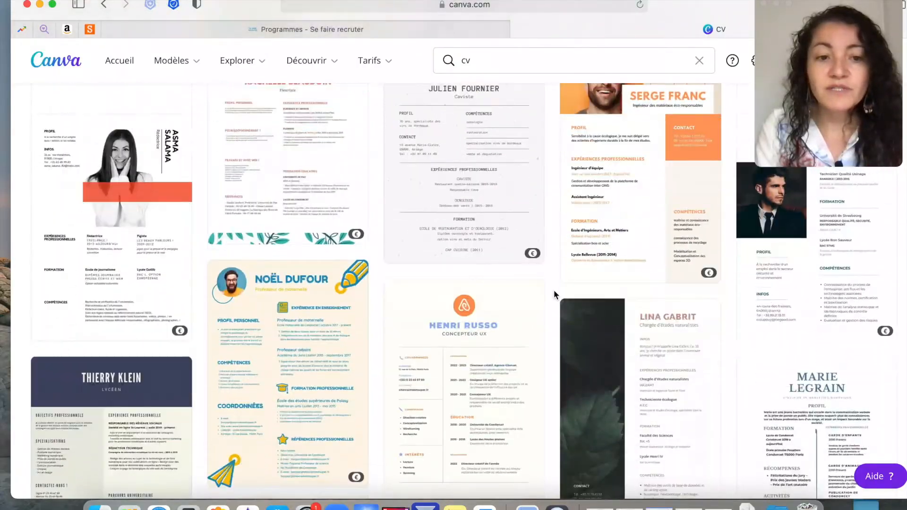
scroll(554, 293, "down", 1)
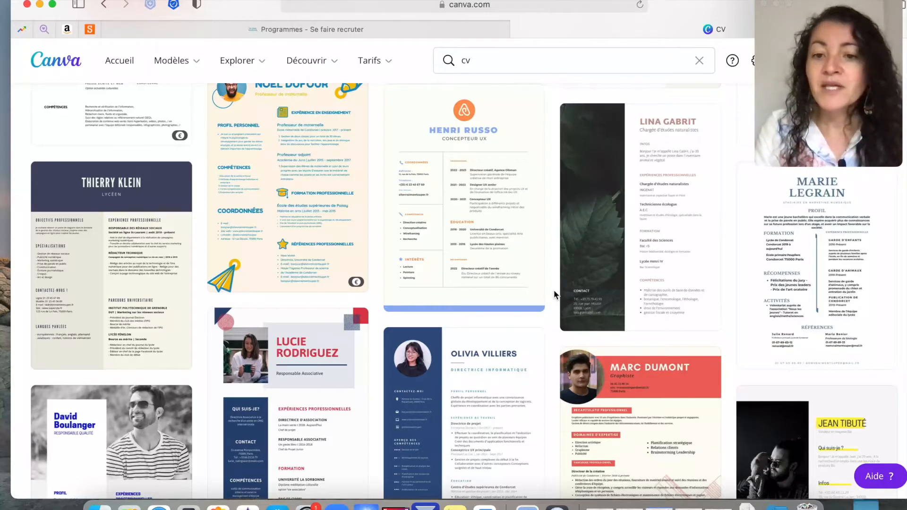
scroll(554, 293, "down", 3)
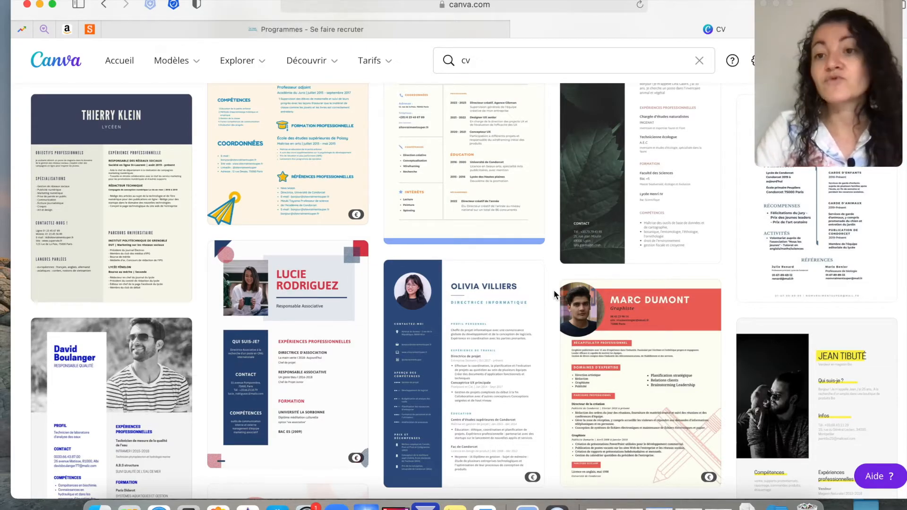
scroll(553, 290, "down", 10)
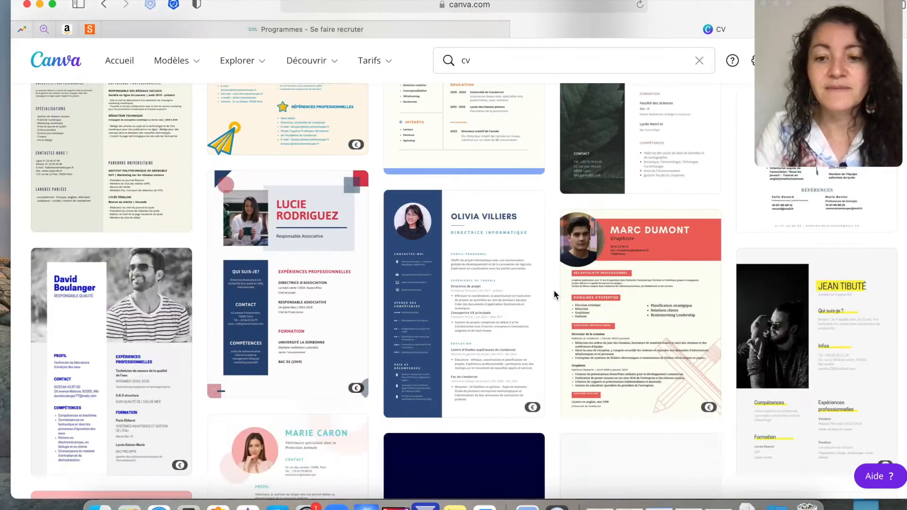
scroll(553, 293, "down", 10)
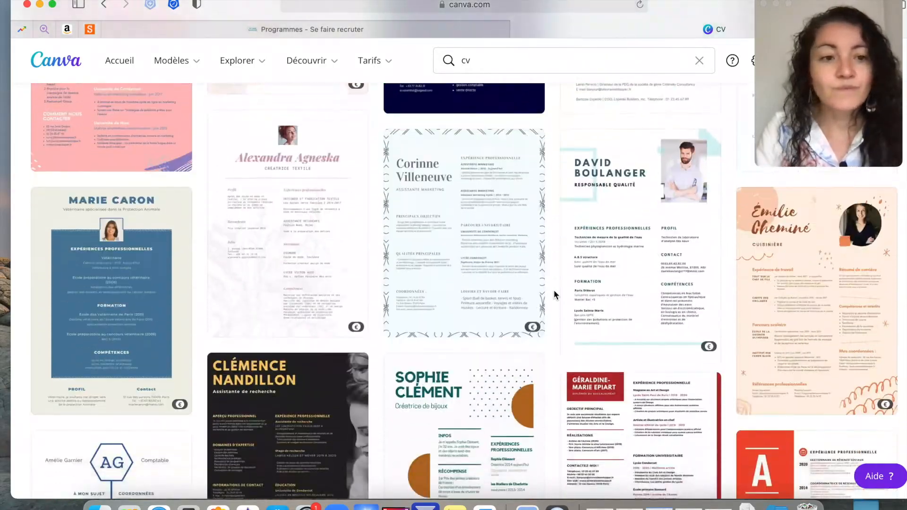
scroll(554, 293, "down", 5)
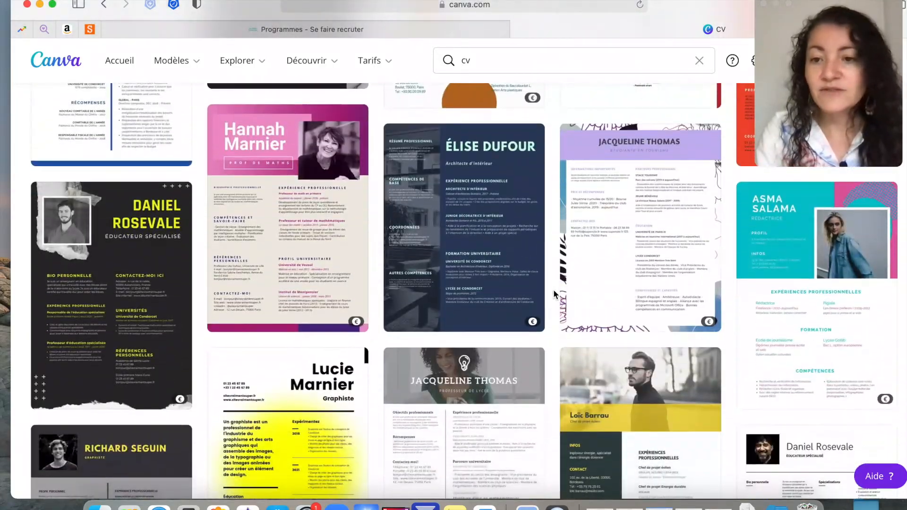
scroll(554, 293, "down", 8)
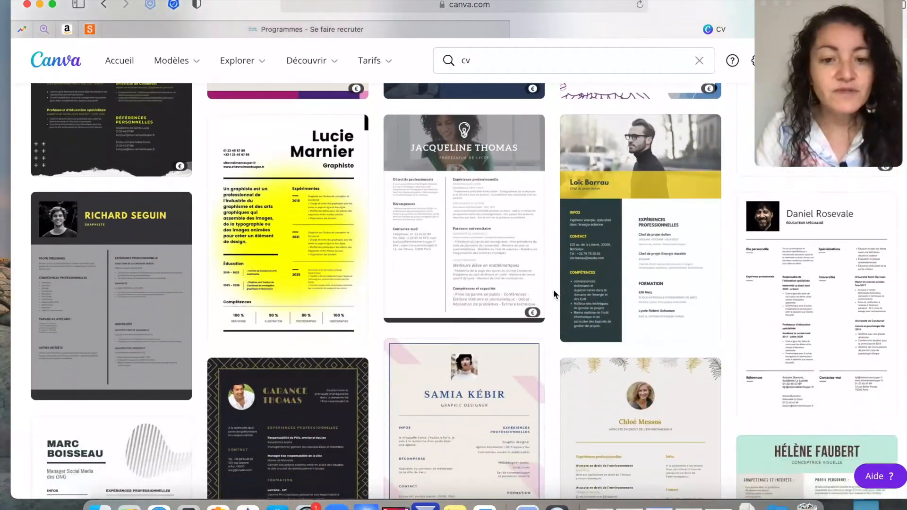
scroll(554, 292, "down", 6)
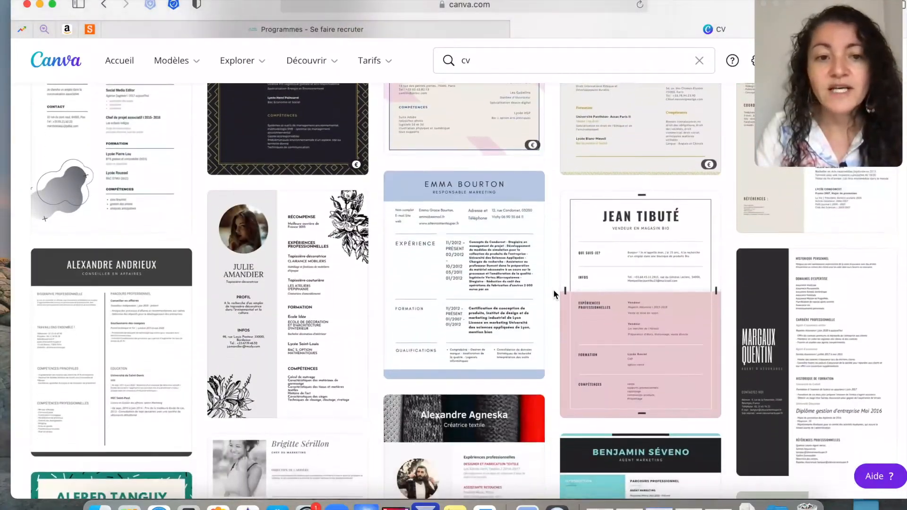
scroll(553, 290, "down", 5)
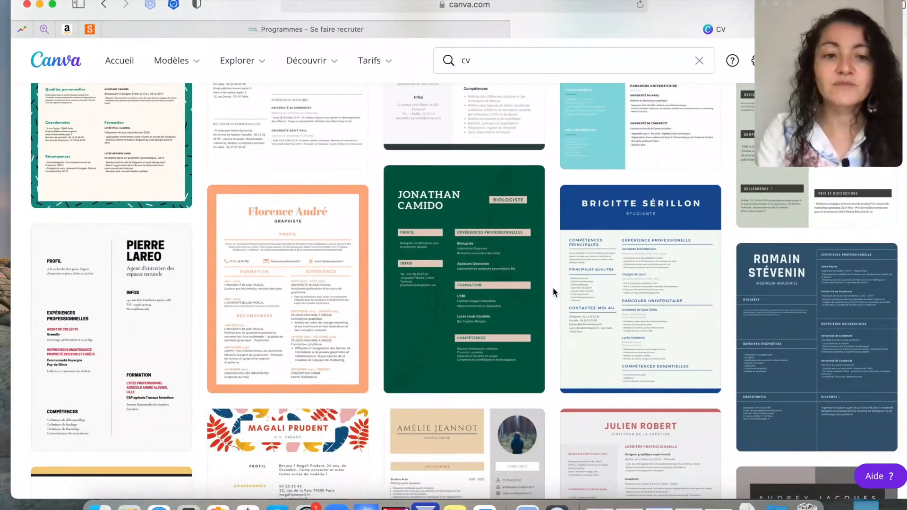
scroll(553, 287, "down", 7)
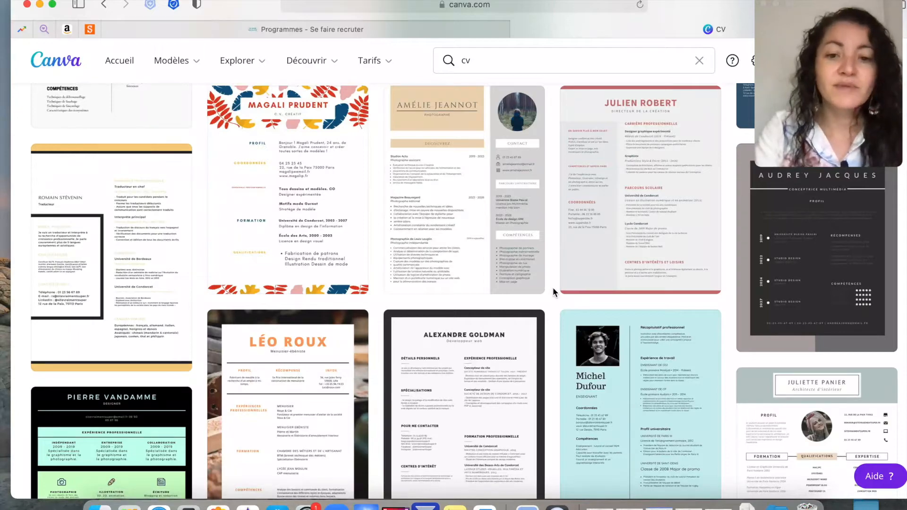
scroll(552, 287, "down", 7)
scroll(552, 287, "down", 3)
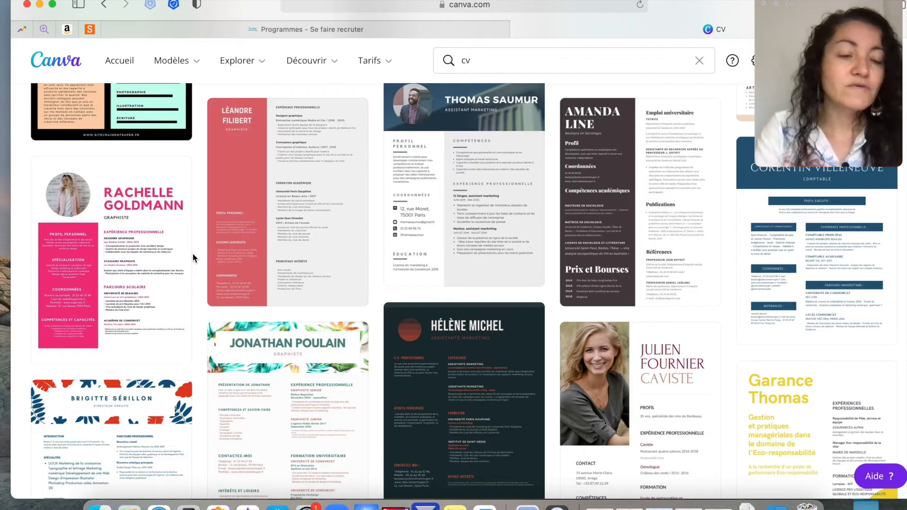
Open the white and bright pink graphic designer CV template with the round photo for editing
left_click(113, 261)
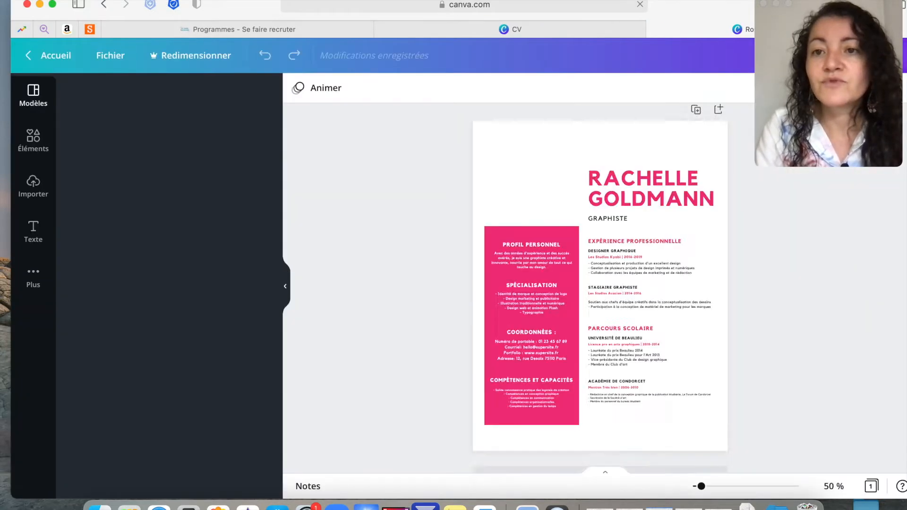
left_click_drag(833, 6, 836, 108)
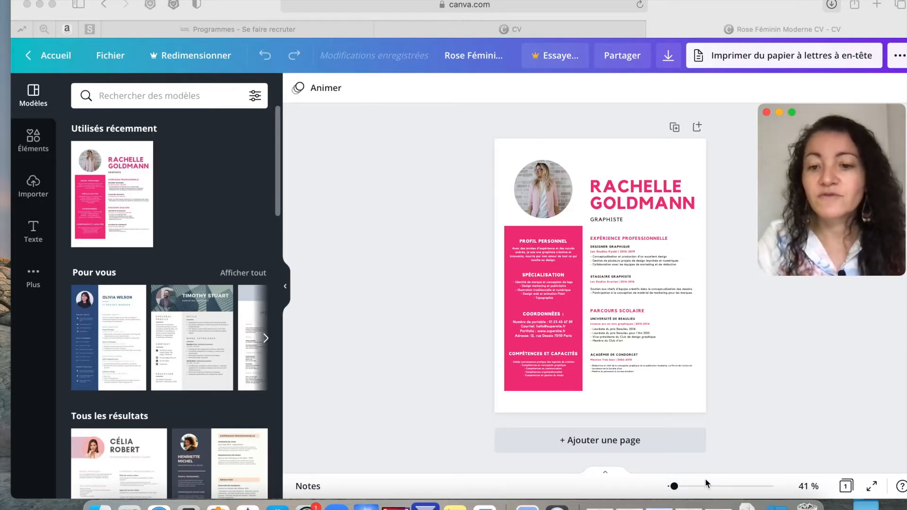
left_click(673, 487)
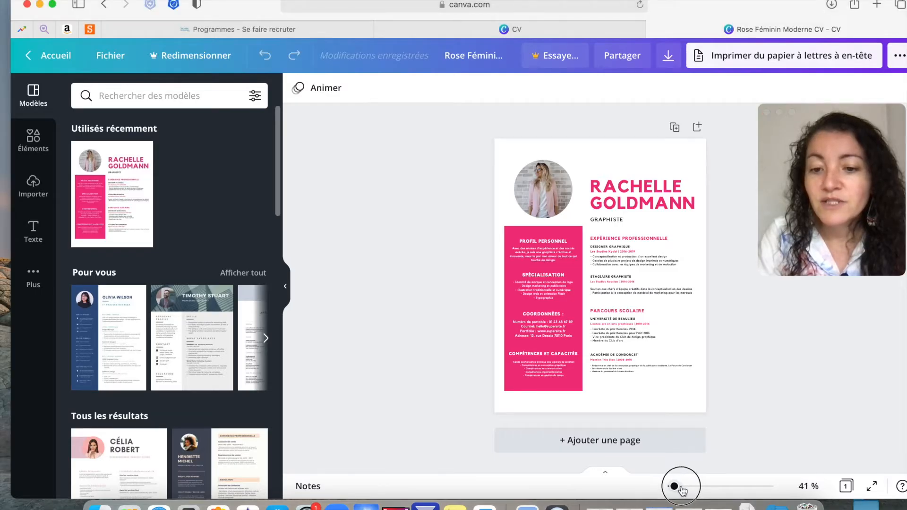
left_click(688, 488)
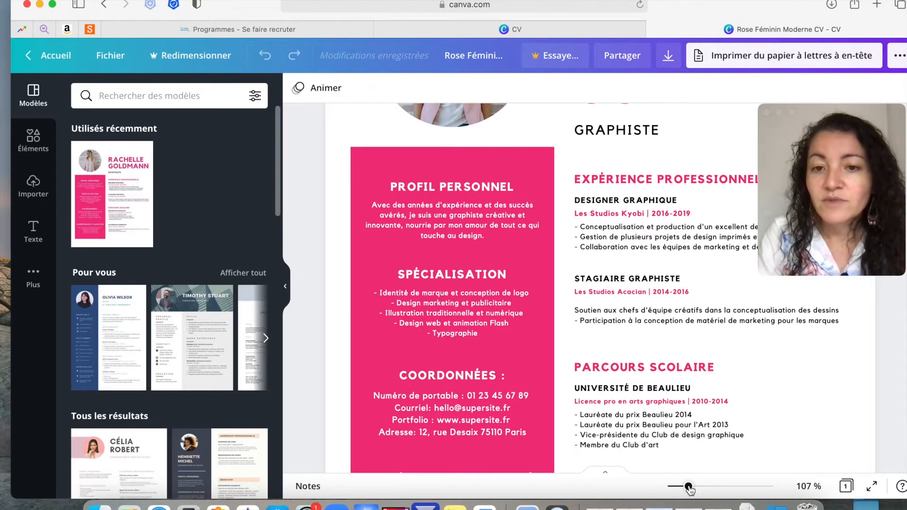
scroll(664, 373, "up", 5)
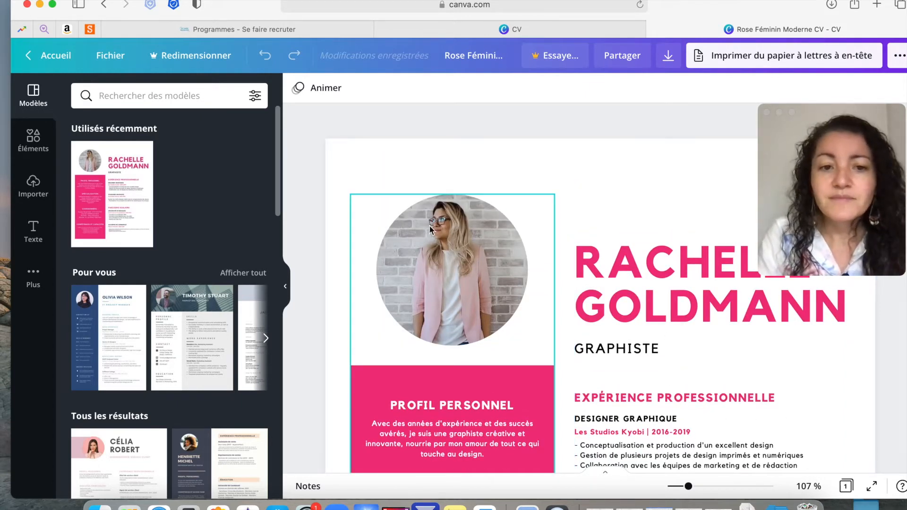
Examine the CV template from top to bottom, including its photo, name heading, profile, contact details, skills, experience and education sections
left_click_drag(830, 103, 155, 81)
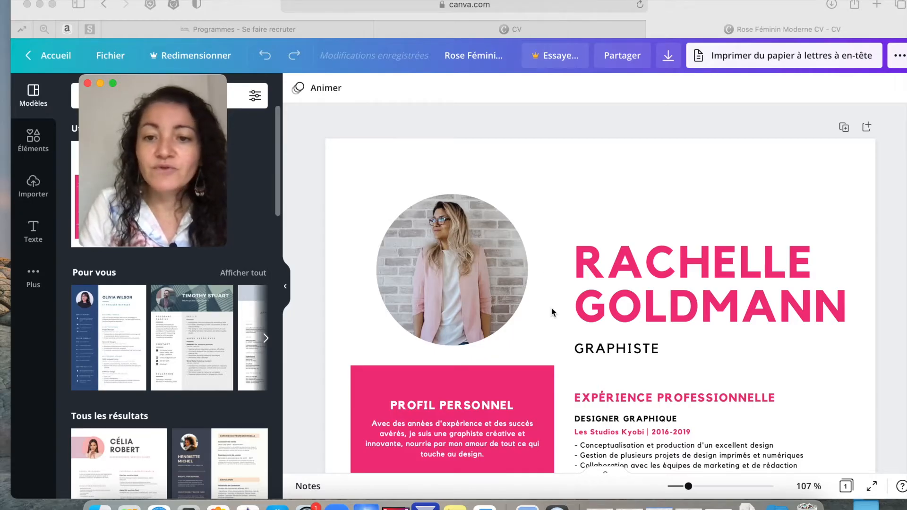
scroll(550, 307, "down", 2)
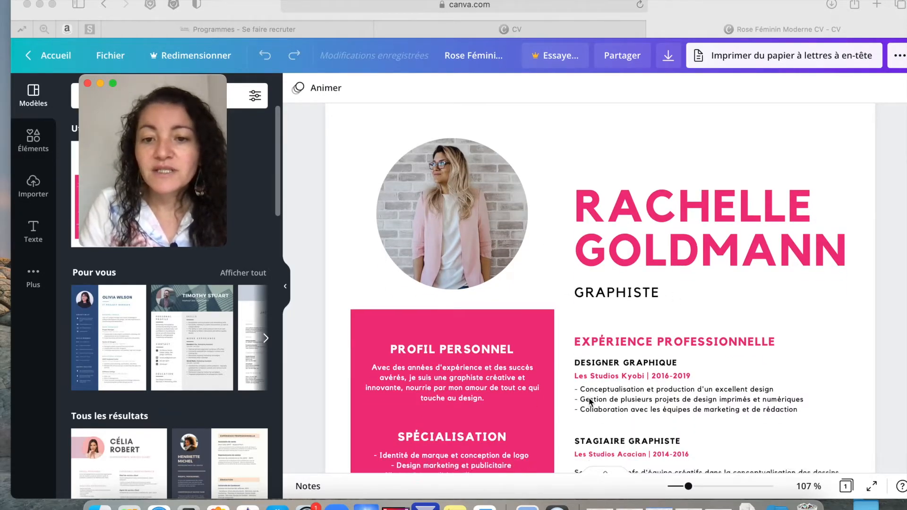
scroll(590, 402, "down", 3)
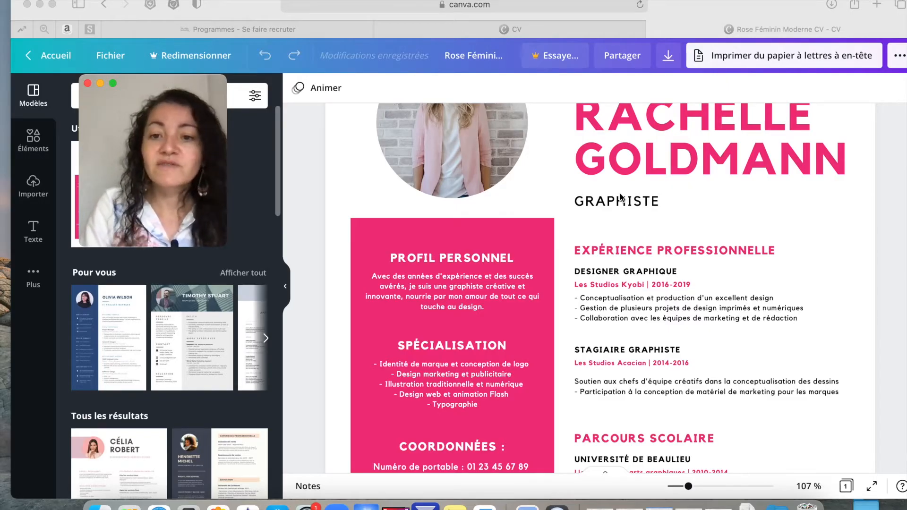
scroll(620, 197, "up", 2)
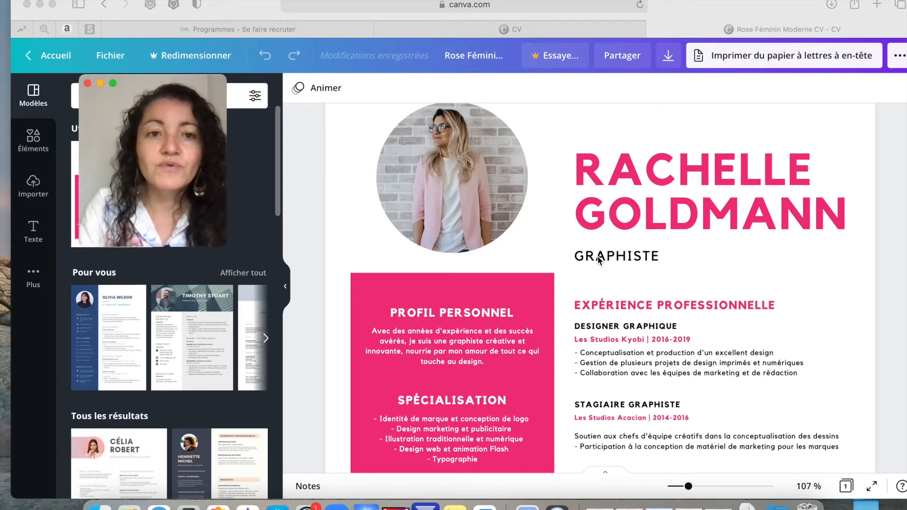
scroll(598, 258, "down", 10)
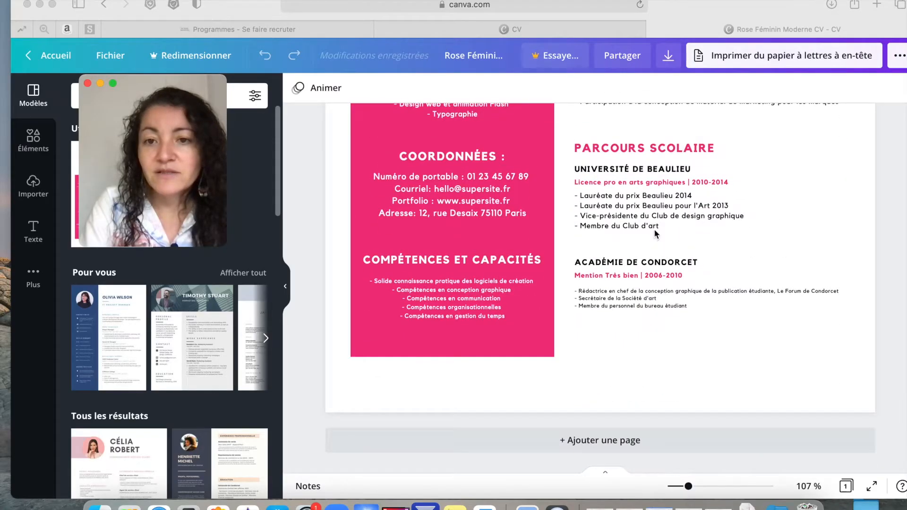
scroll(628, 243, "up", 7)
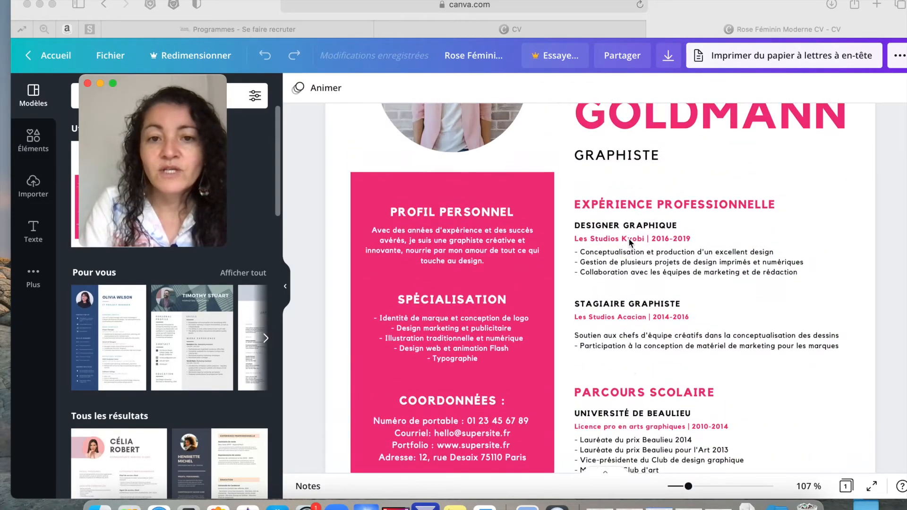
scroll(487, 211, "down", 6)
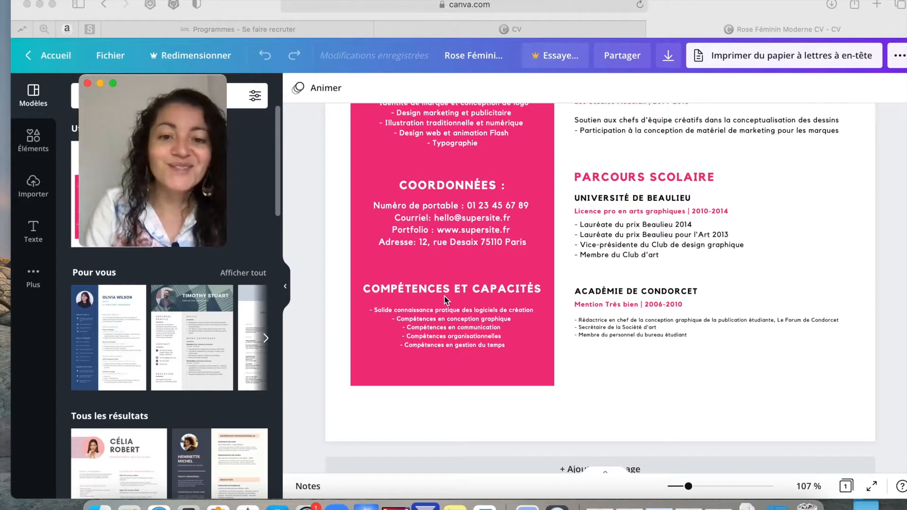
scroll(443, 300, "up", 10)
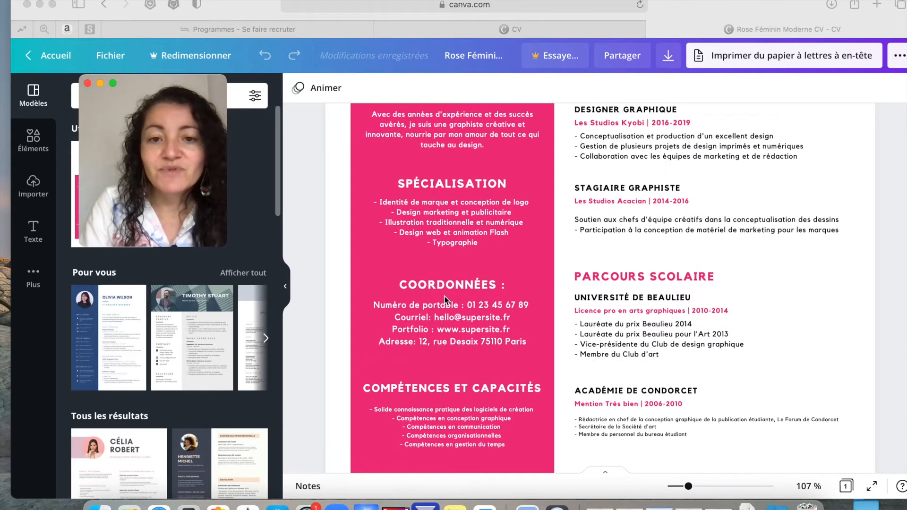
scroll(444, 300, "down", 2)
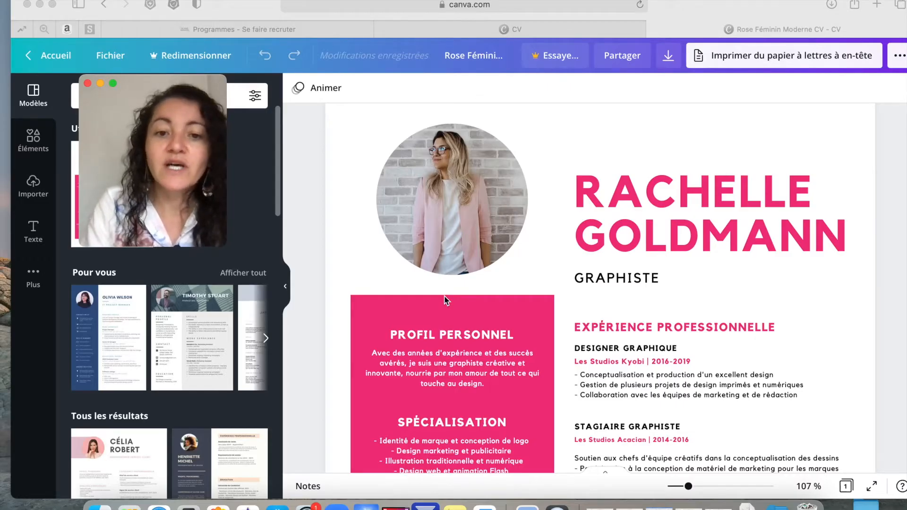
scroll(444, 299, "down", 5)
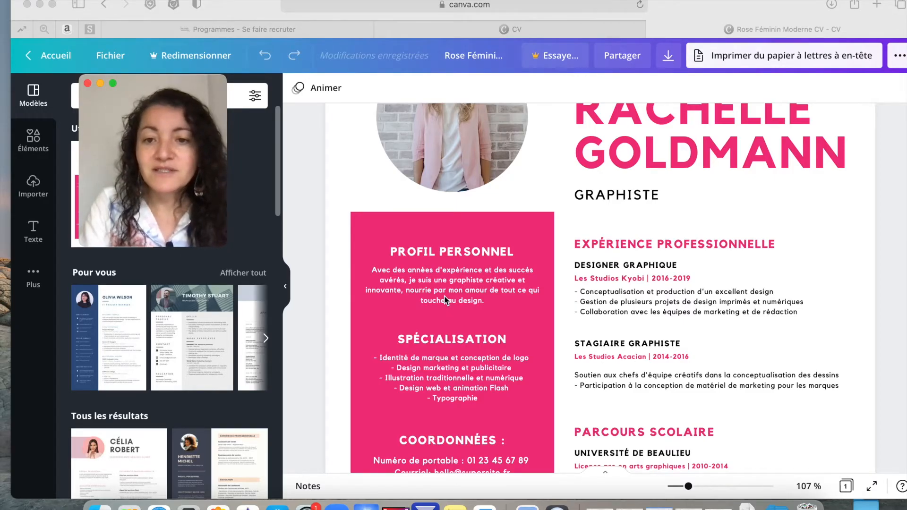
scroll(444, 300, "up", 4)
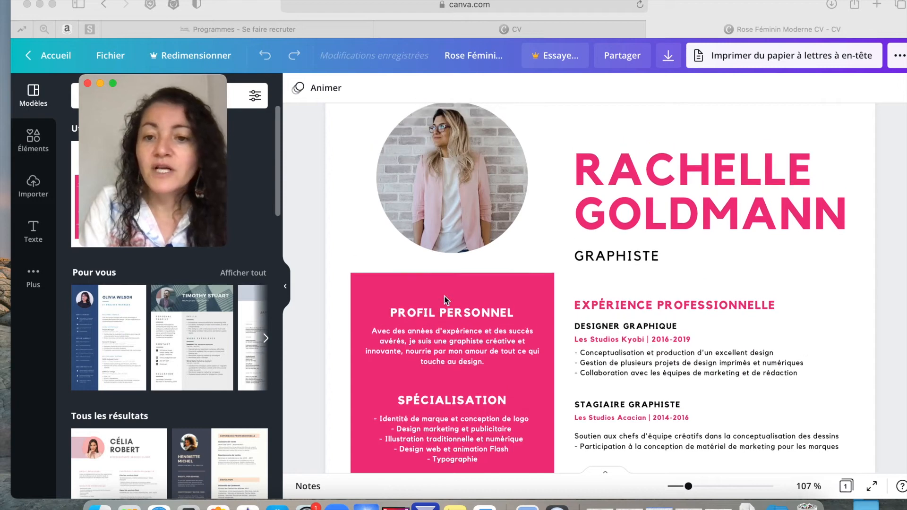
scroll(444, 299, "down", 3)
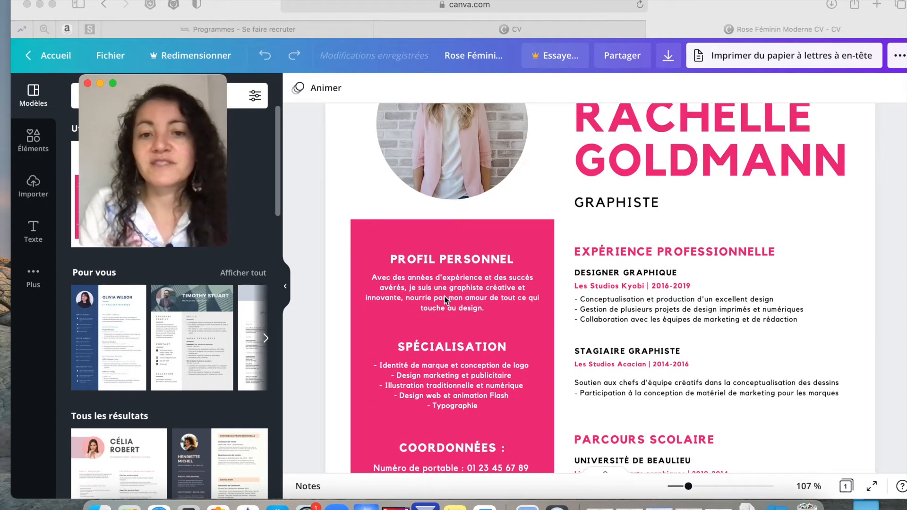
scroll(445, 299, "up", 3)
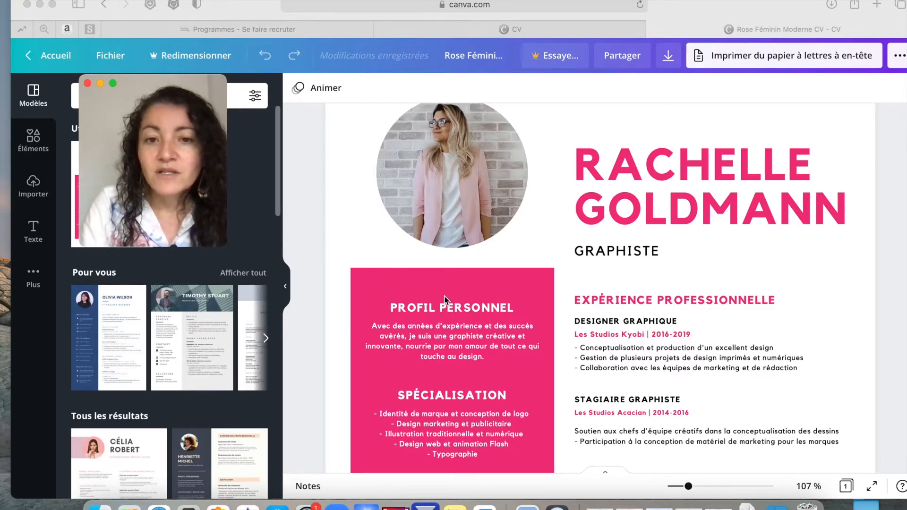
scroll(446, 299, "up", 2)
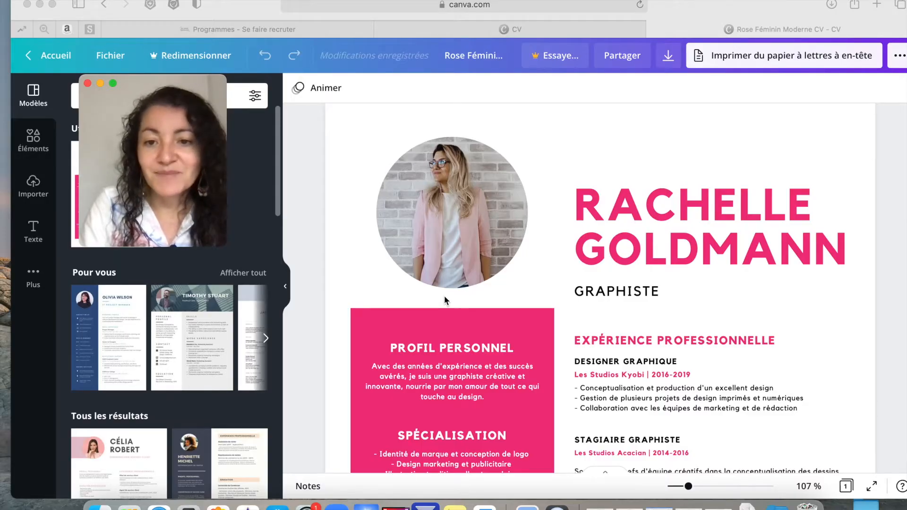
left_click(655, 230)
left_click(587, 145)
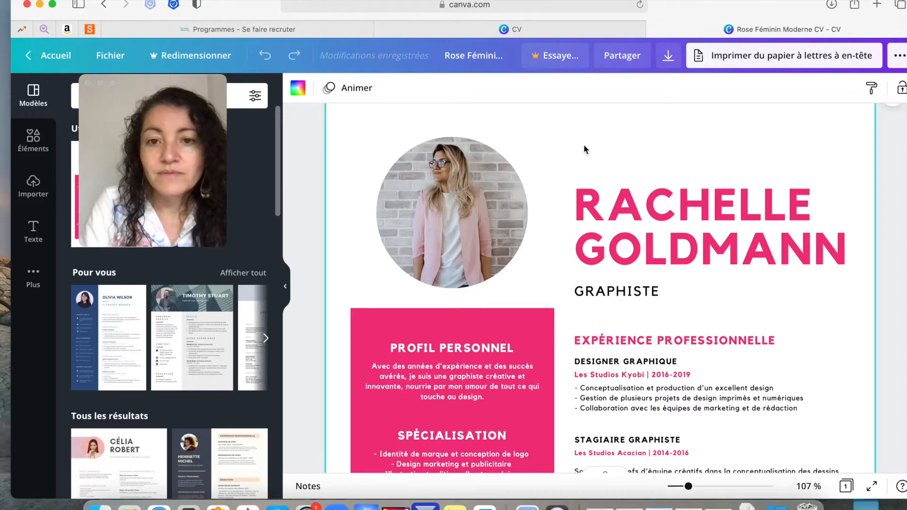
left_click_drag(223, 86, 886, 20)
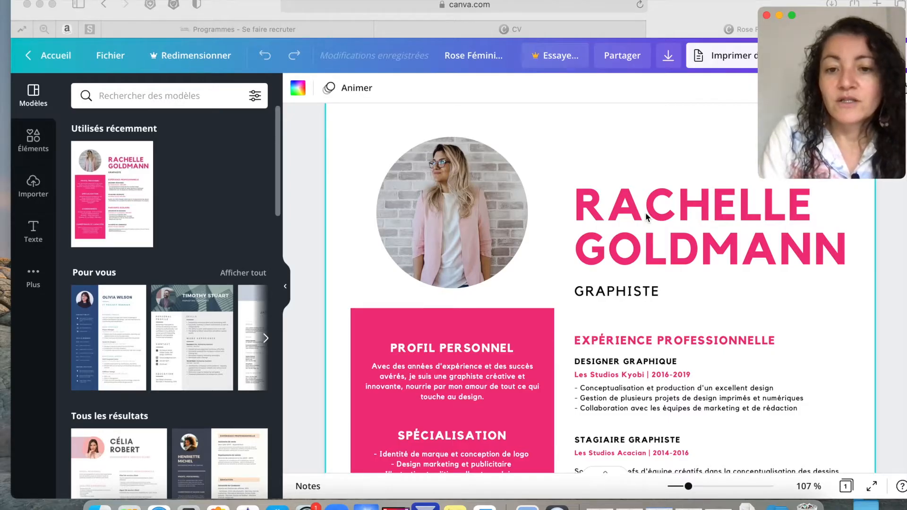
Replace the sample name in the large pink heading with the placeholder "PRÉNOM NOM"
left_click(630, 295)
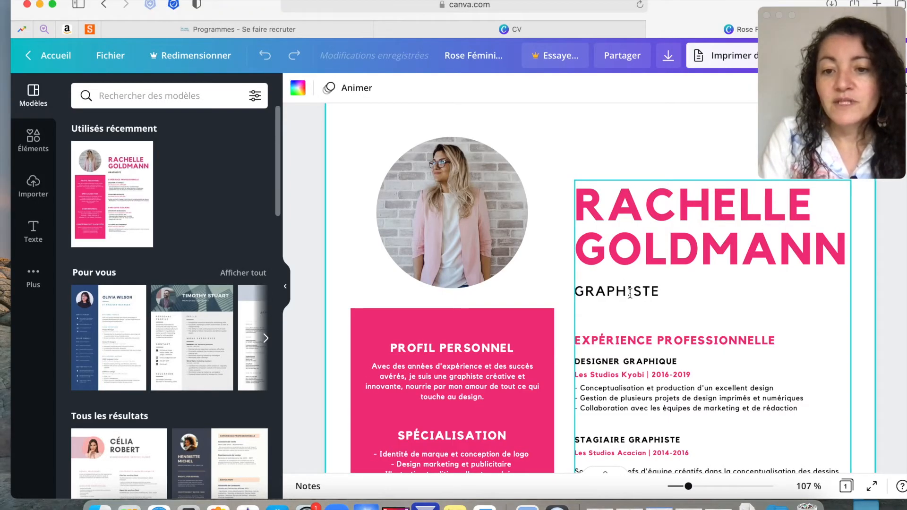
left_click(629, 293)
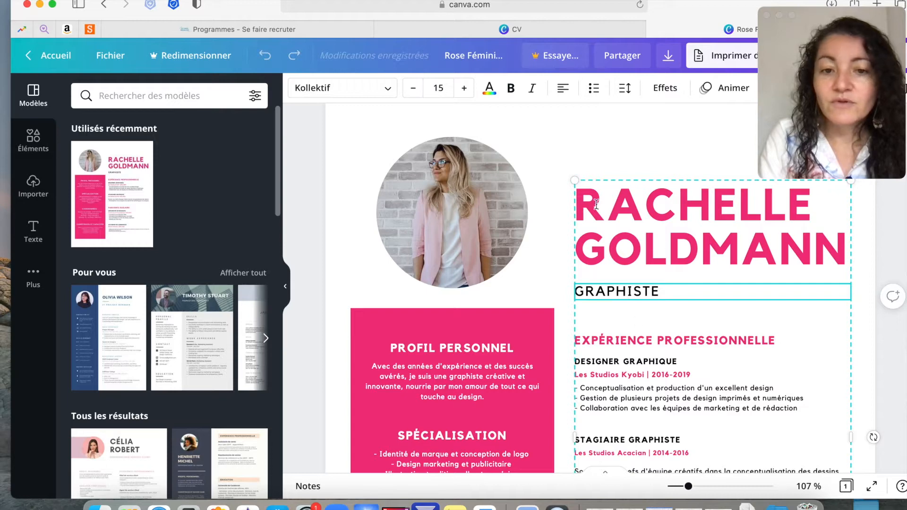
left_click(622, 200)
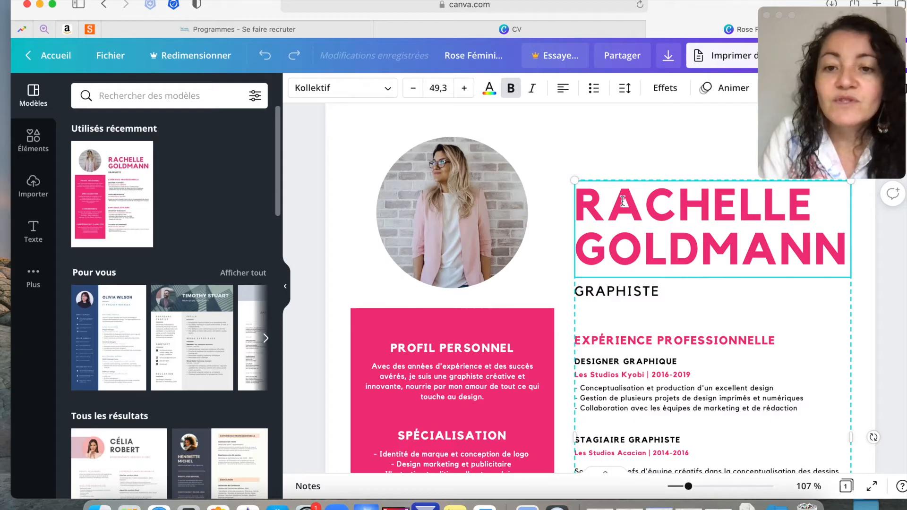
triple_click(579, 197)
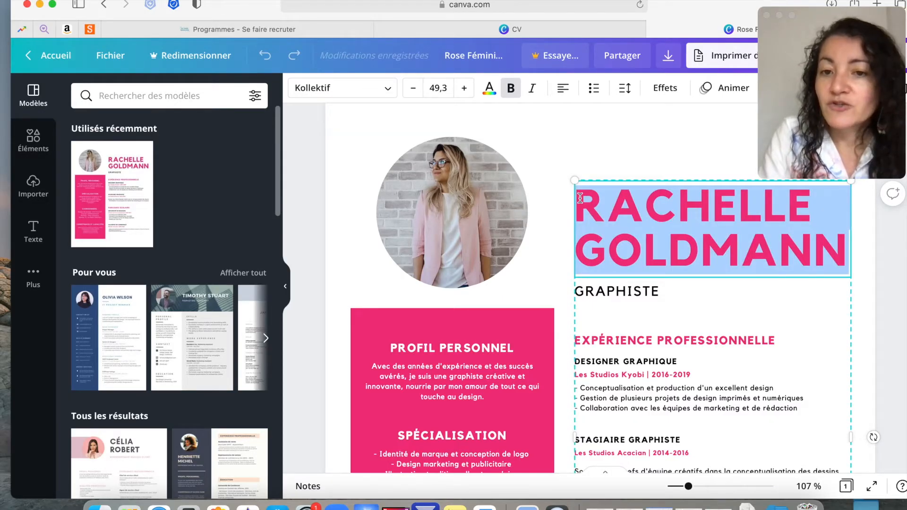
left_click(580, 197)
left_click_drag(574, 201, 839, 240)
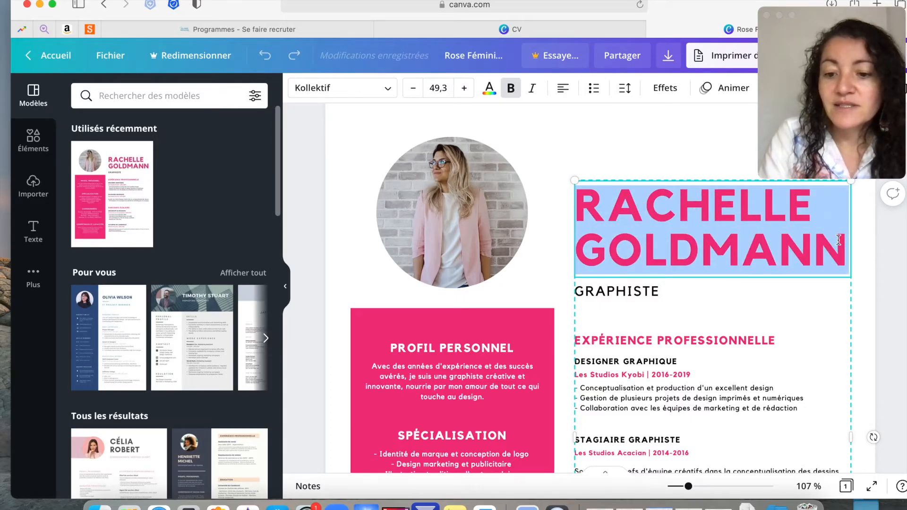
key("BackSpace")
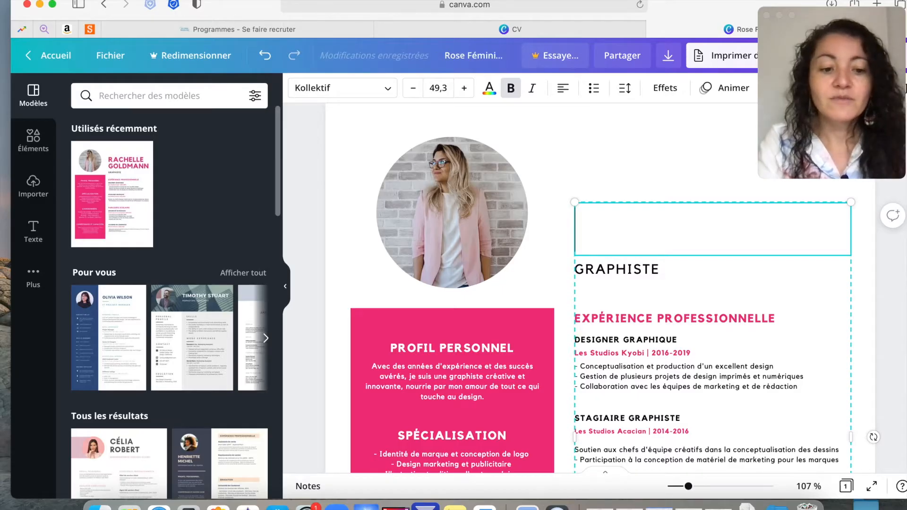
type("P")
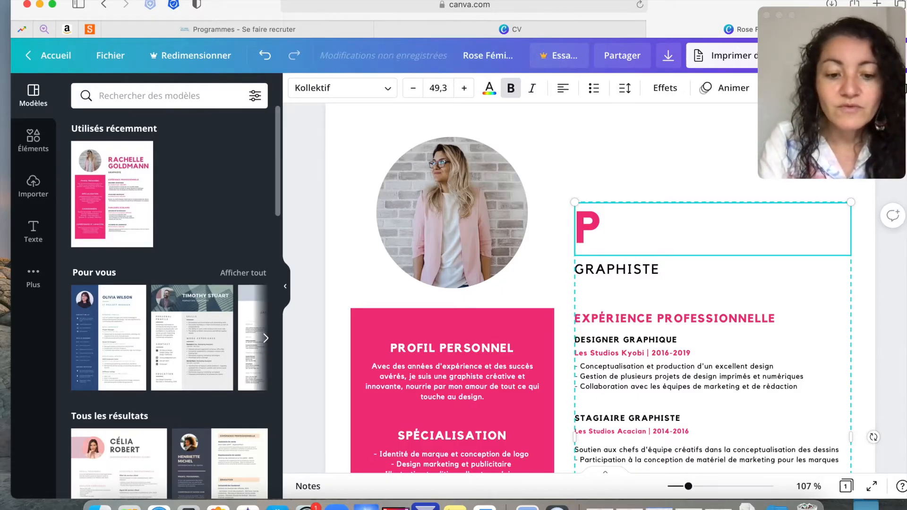
type("RÉNOM NOM")
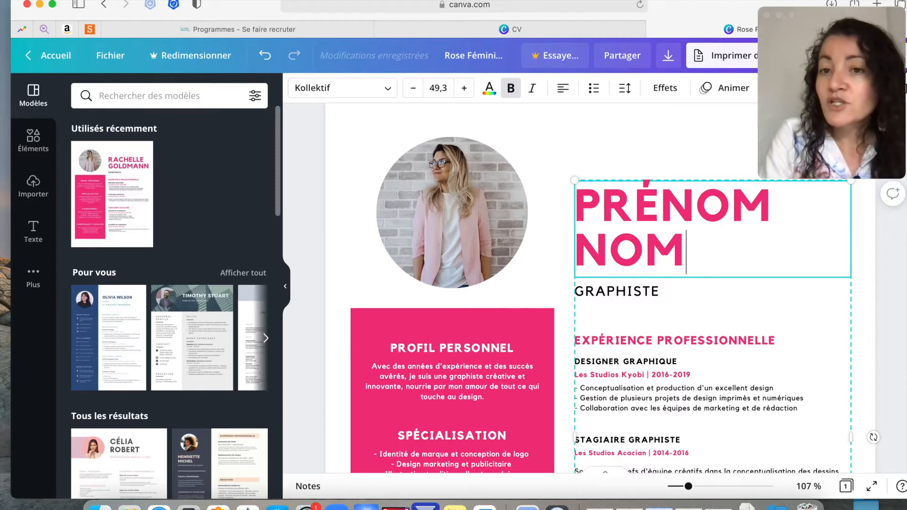
Turn off the uppercase formatting on the first-name line of the heading so it reads "Prénom"
left_click_drag(831, 5, 190, 1)
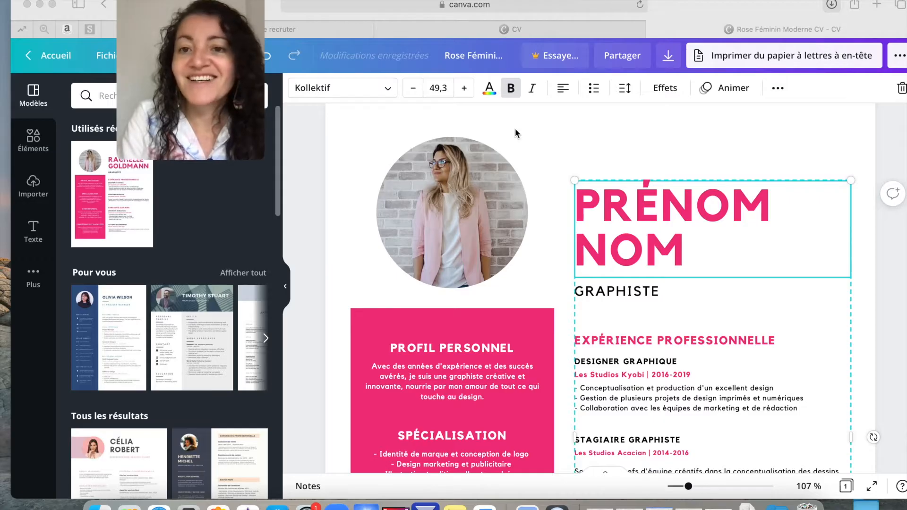
left_click(680, 250)
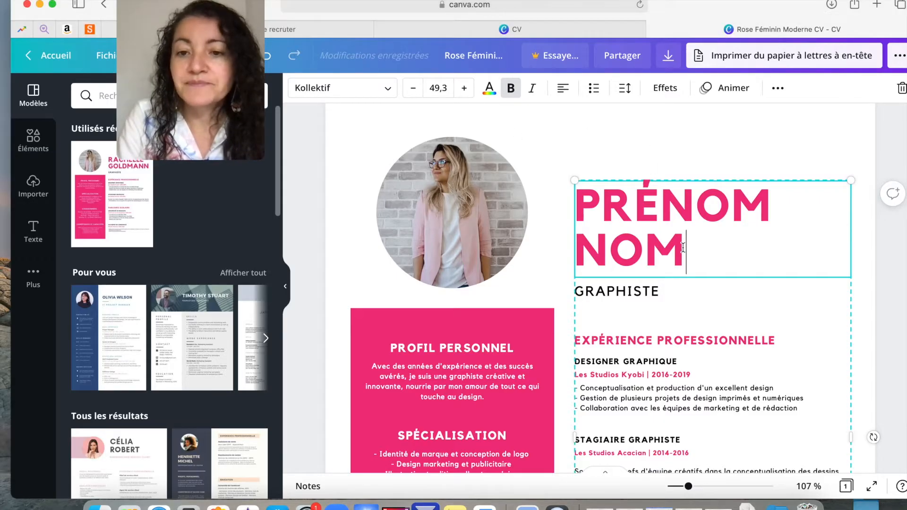
left_click(774, 191)
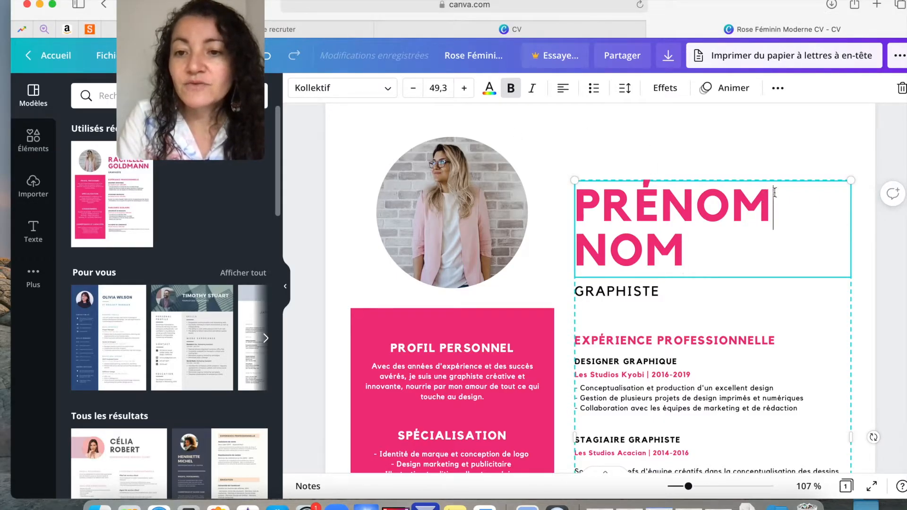
left_click_drag(775, 192, 584, 199)
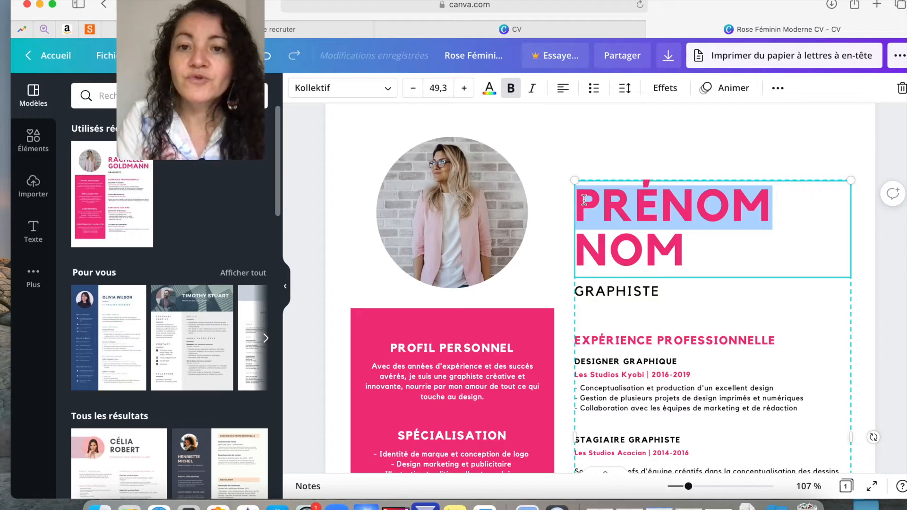
left_click(780, 89)
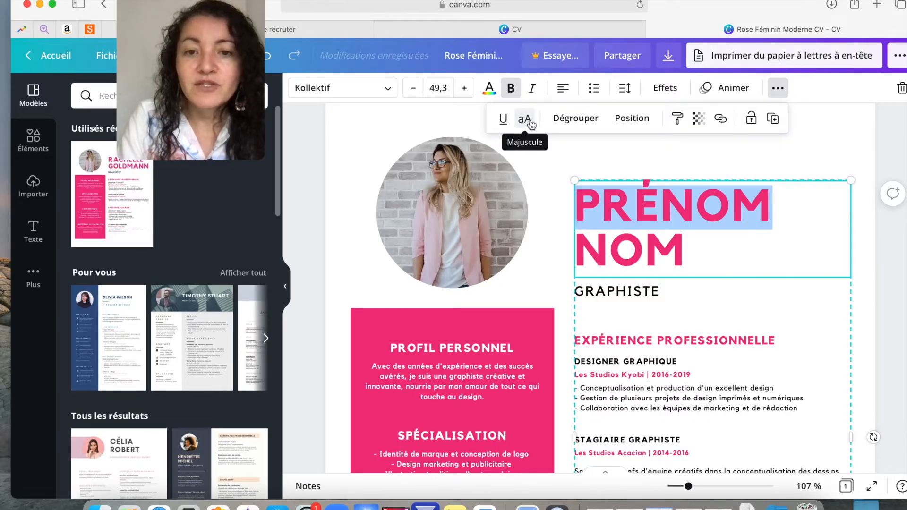
left_click(527, 124)
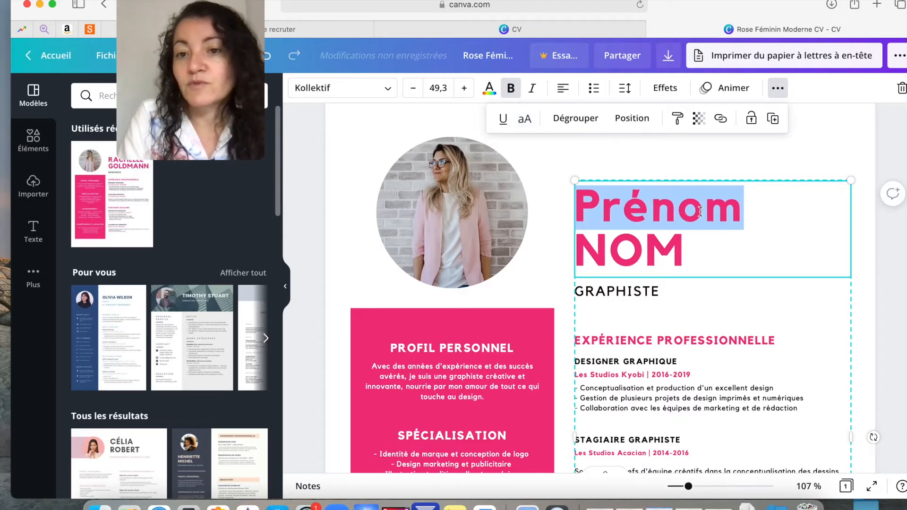
left_click(754, 210)
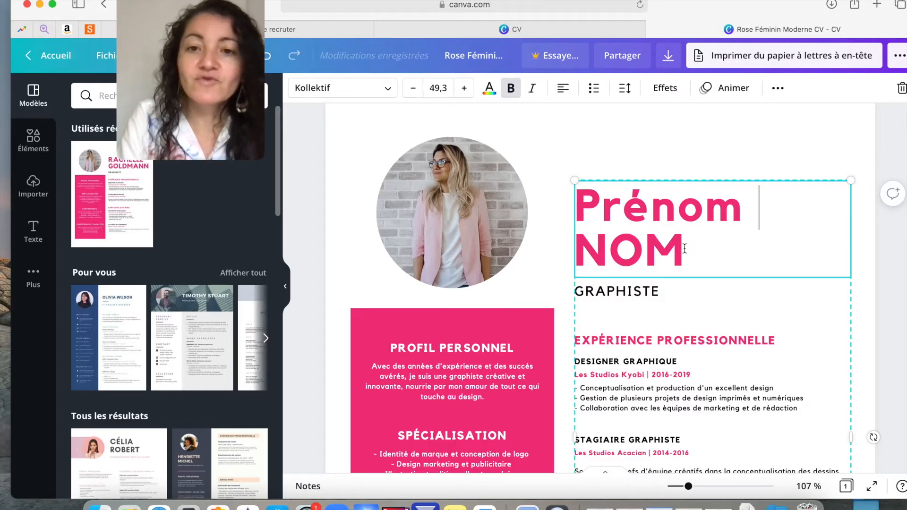
Centre-align both lines of the "Prénom NOM" heading
left_click_drag(684, 248, 583, 209)
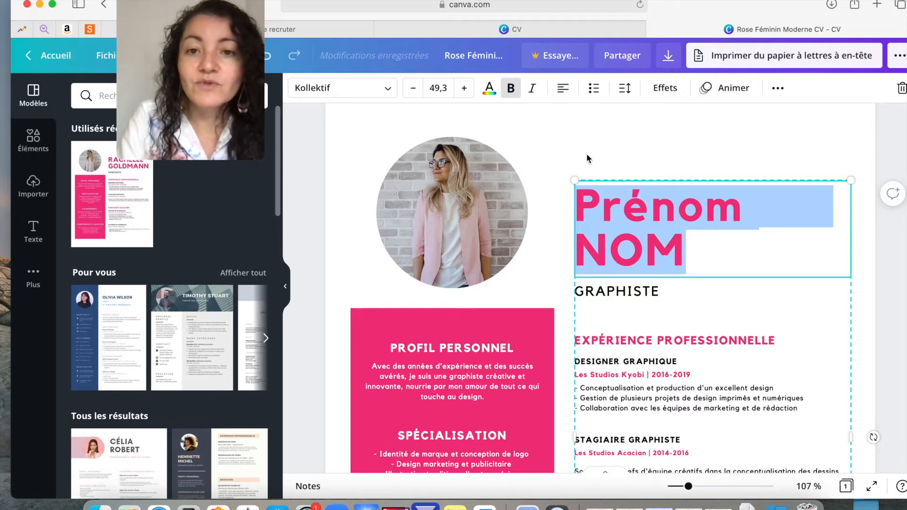
left_click(563, 90)
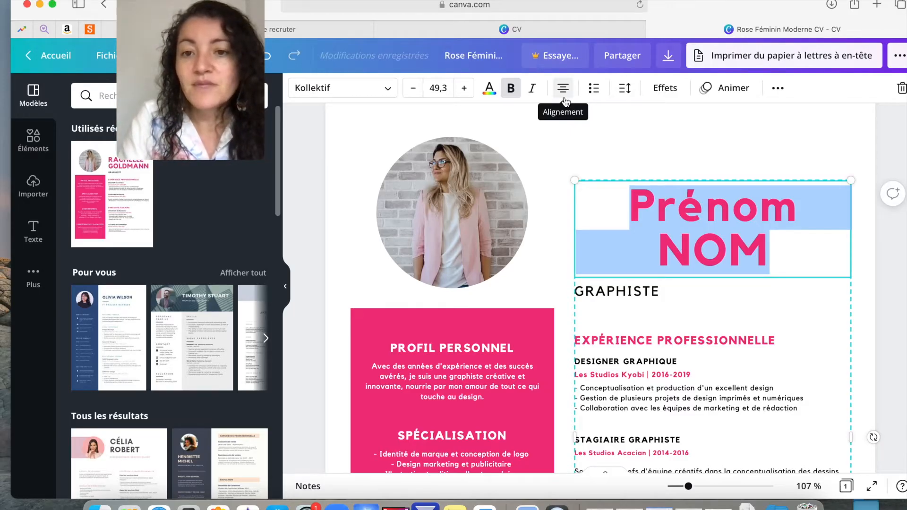
left_click(693, 253)
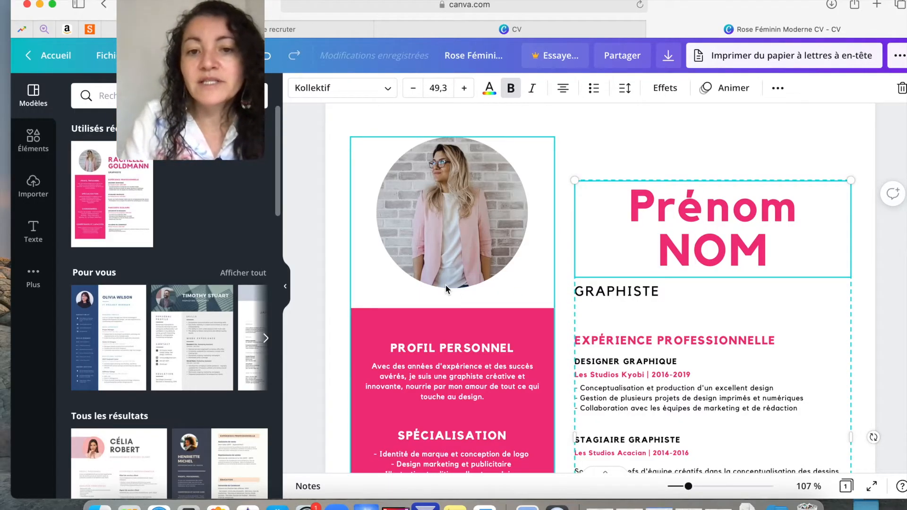
left_click(656, 151)
left_click(650, 221)
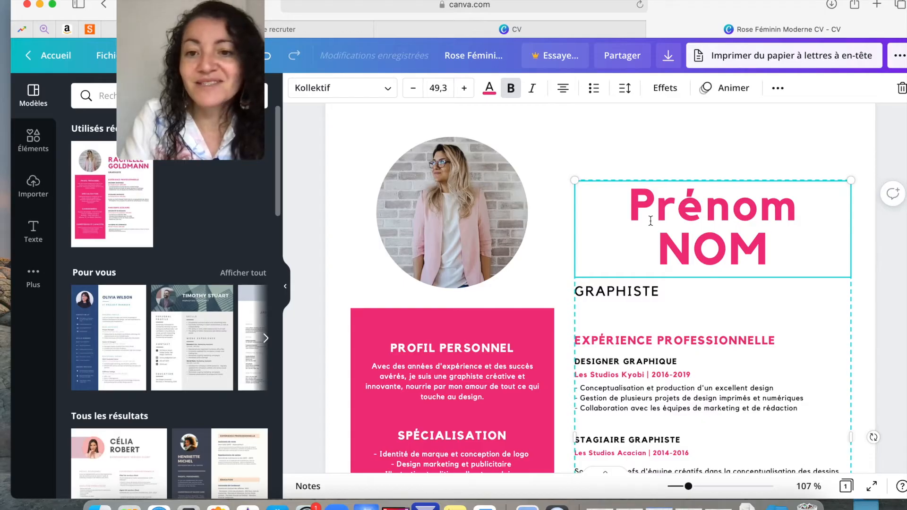
Move the grouped column of name heading, job title, experience and education text up and slightly right, close to the page's top edge
scroll(650, 221, "down", 2)
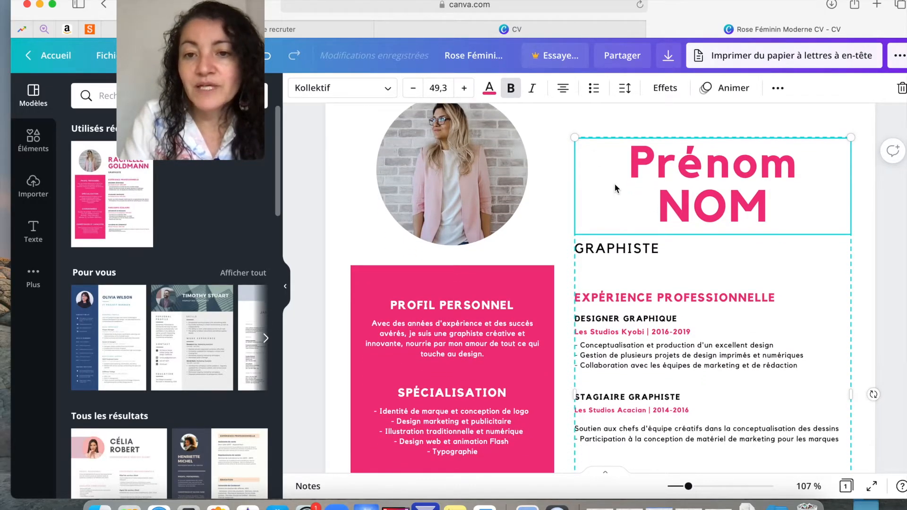
scroll(614, 188, "down", 1)
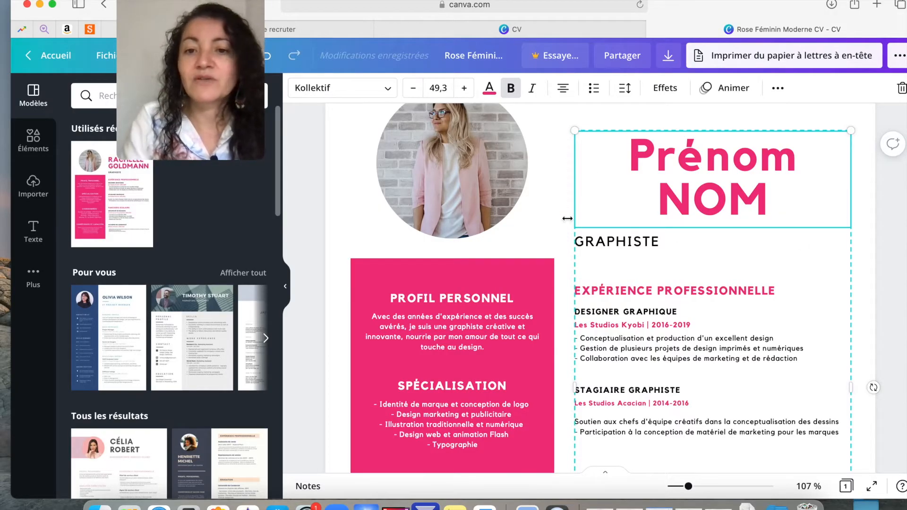
scroll(567, 218, "down", 10)
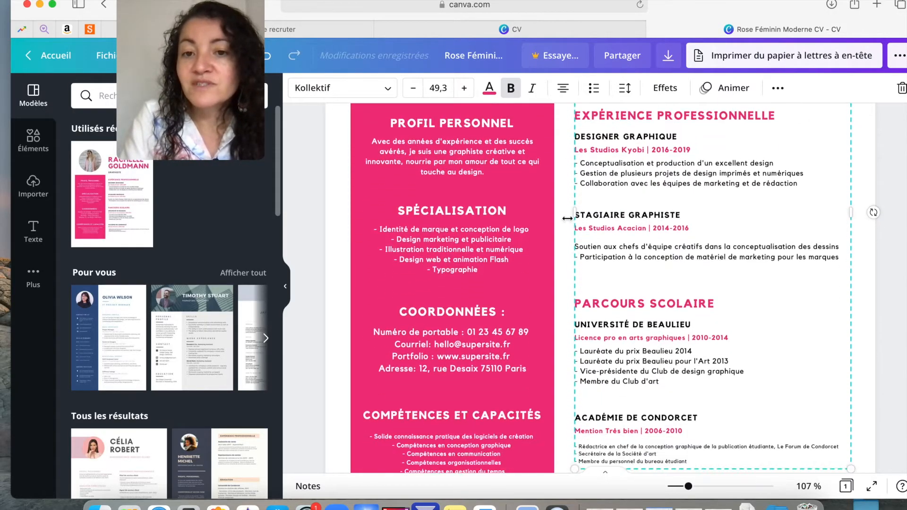
scroll(567, 218, "down", 2)
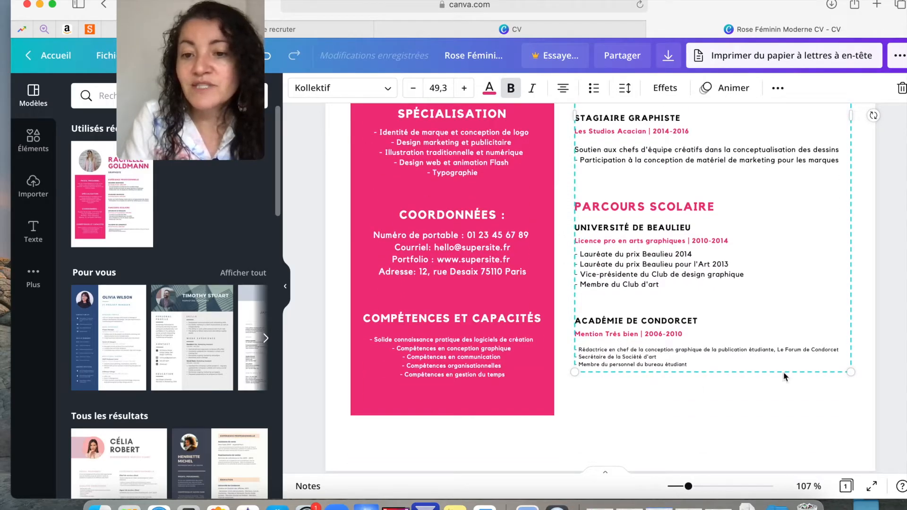
scroll(840, 224, "up", 12)
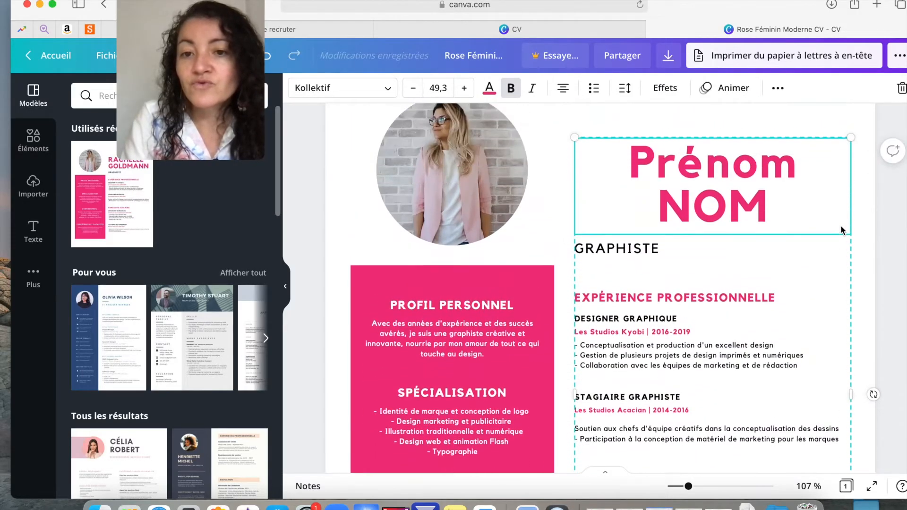
scroll(840, 224, "up", 3)
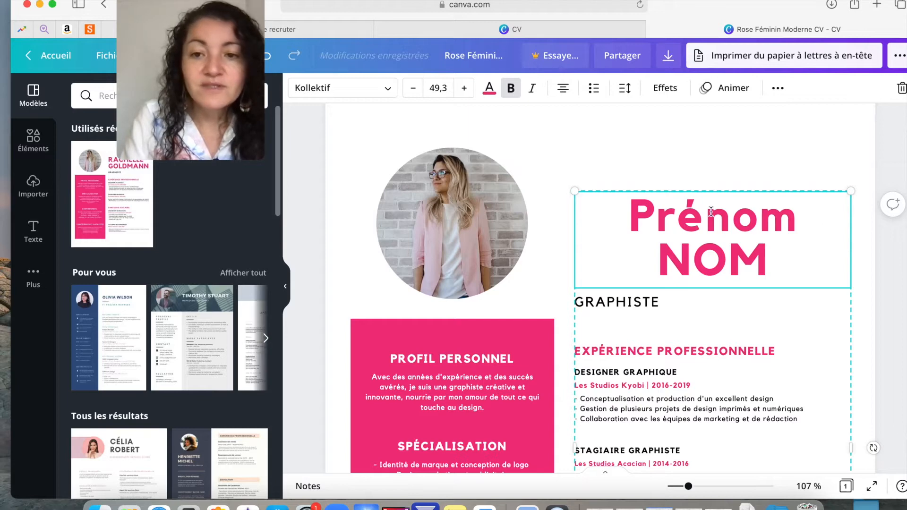
left_click(706, 155)
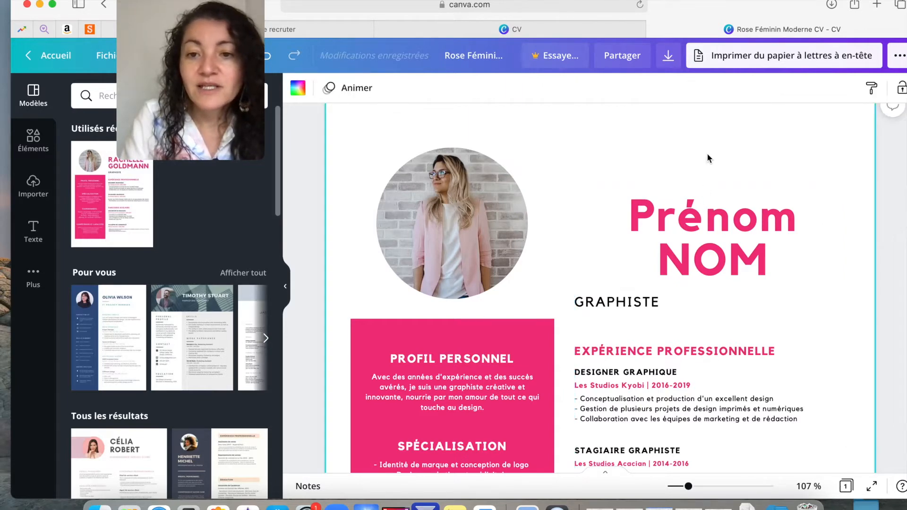
left_click(703, 217)
left_click_drag(702, 216, 698, 187)
left_click(710, 124)
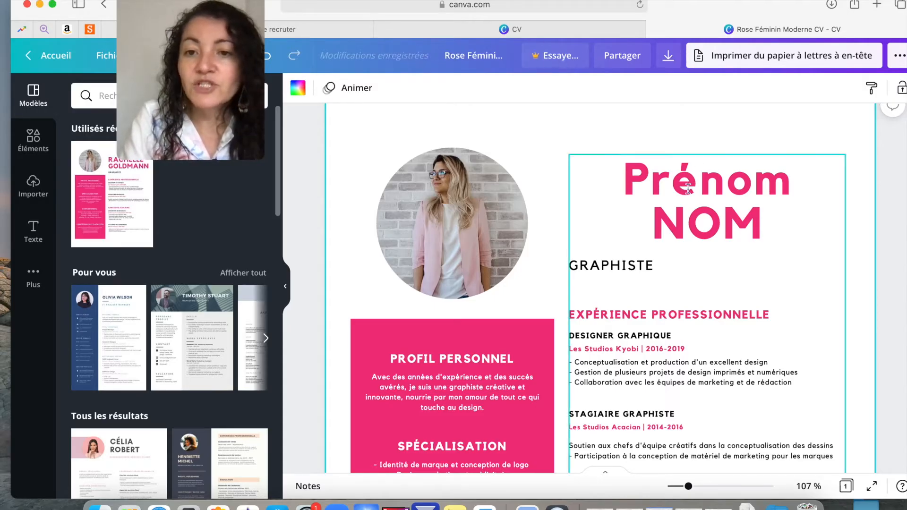
left_click_drag(688, 189, 707, 146)
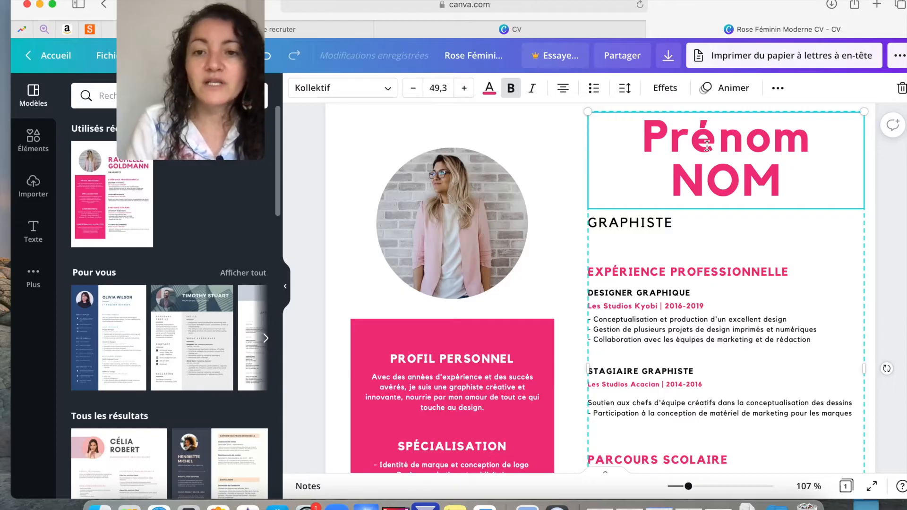
left_click(562, 142)
Ungroup the column containing the name heading, job title, experience and education text into separate elements
scroll(567, 164, "up", 1)
scroll(566, 164, "down", 1)
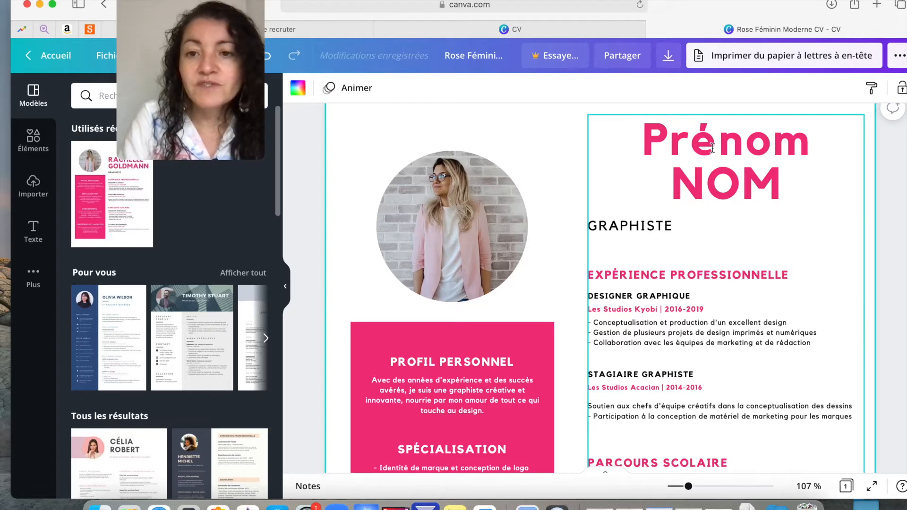
left_click(698, 145)
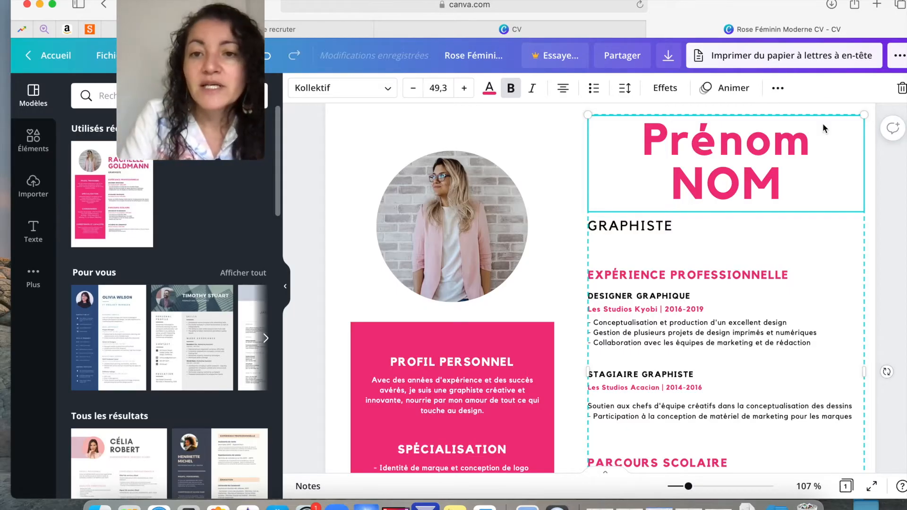
left_click(777, 90)
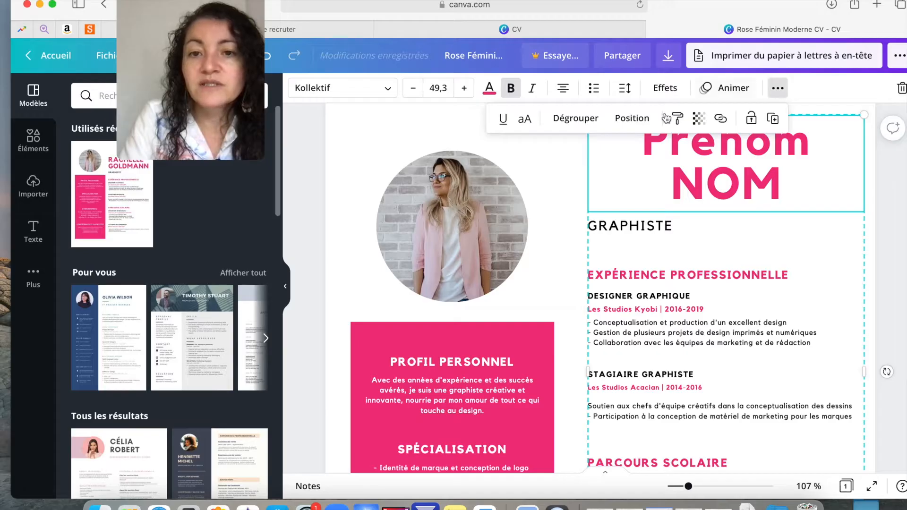
left_click(575, 118)
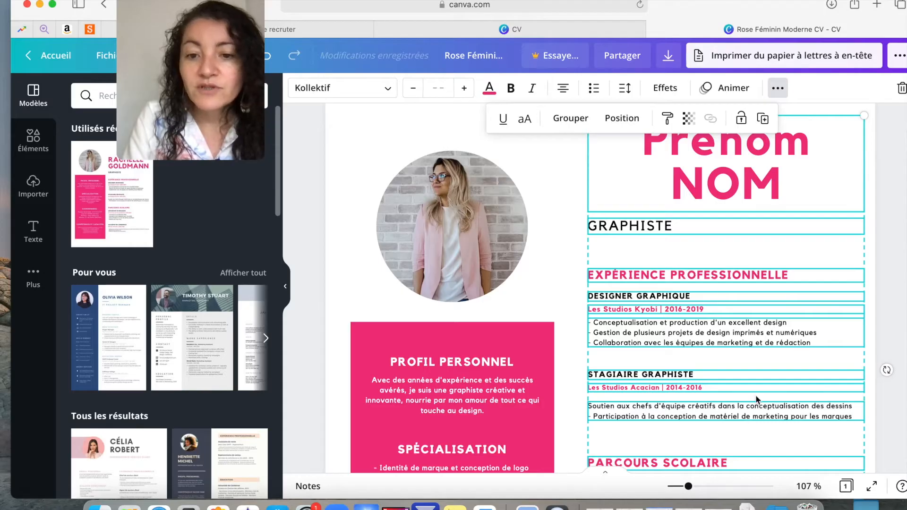
scroll(755, 394, "down", 3)
scroll(756, 398, "down", 5)
scroll(755, 398, "up", 4)
scroll(755, 395, "up", 5)
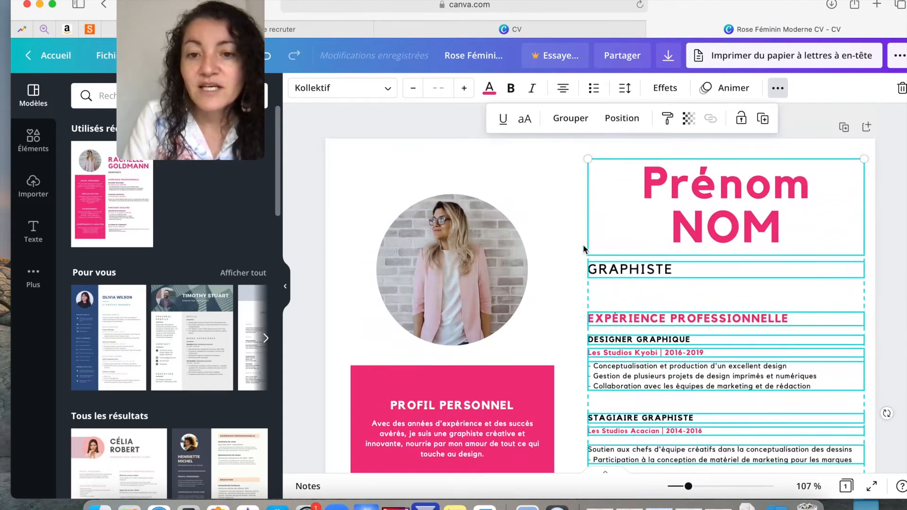
left_click(568, 242)
Check that the name heading, "GRAPHISTE" and "EXPÉRIENCE PROFESSIONNELLE" can each be selected on their own
left_click(706, 194)
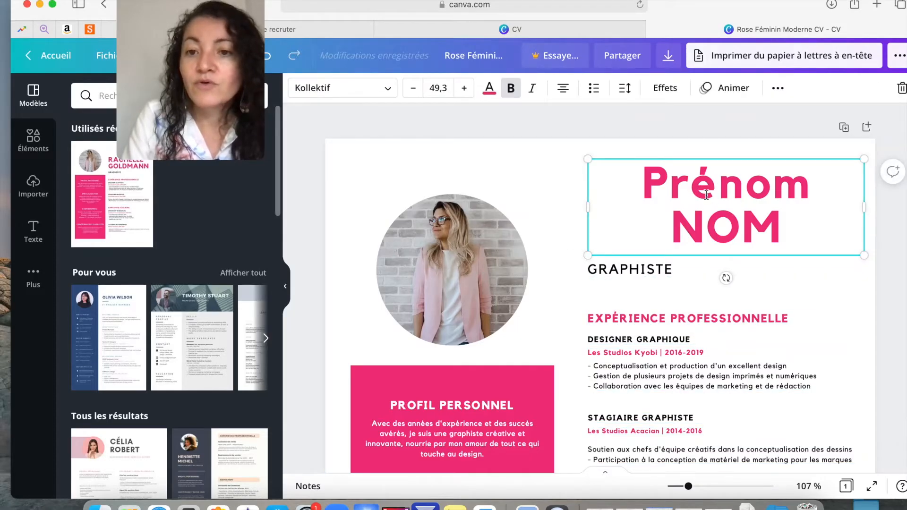
left_click(634, 267)
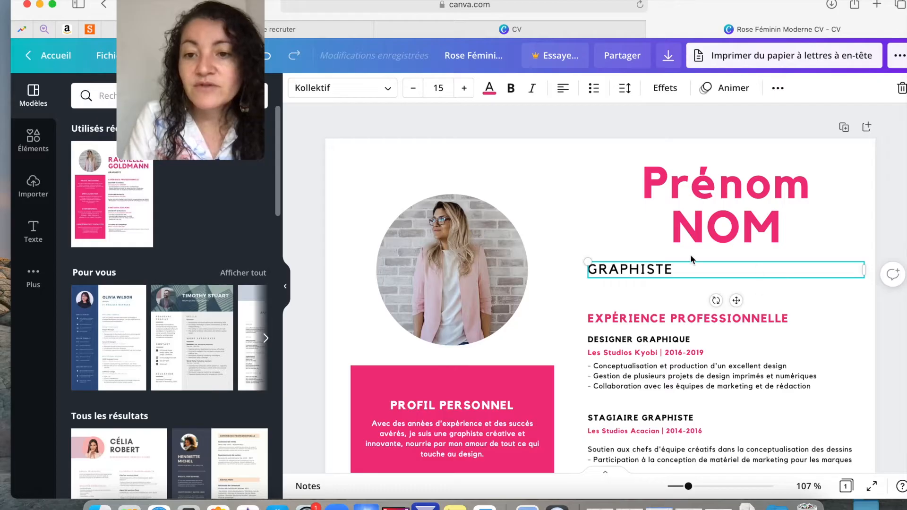
left_click(624, 317)
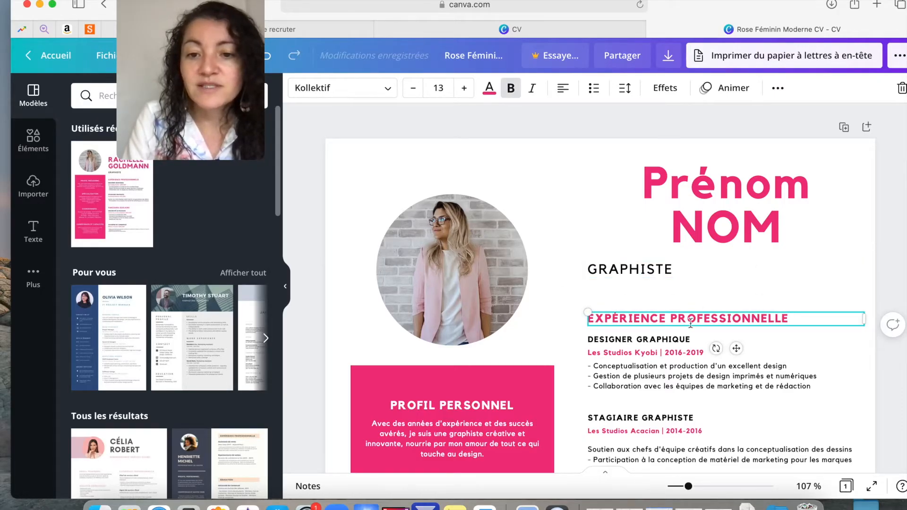
left_click(577, 294)
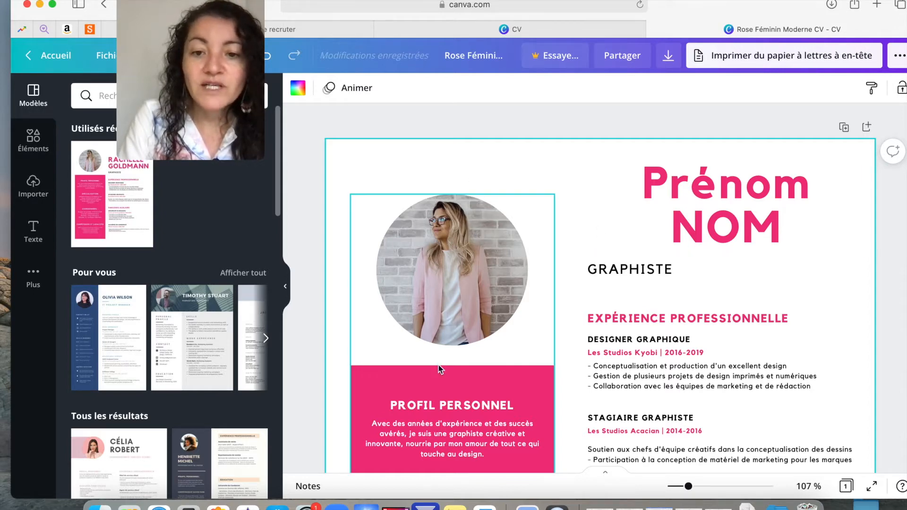
Ungroup the round photo from the pink sidebar and its text blocks
left_click(445, 271)
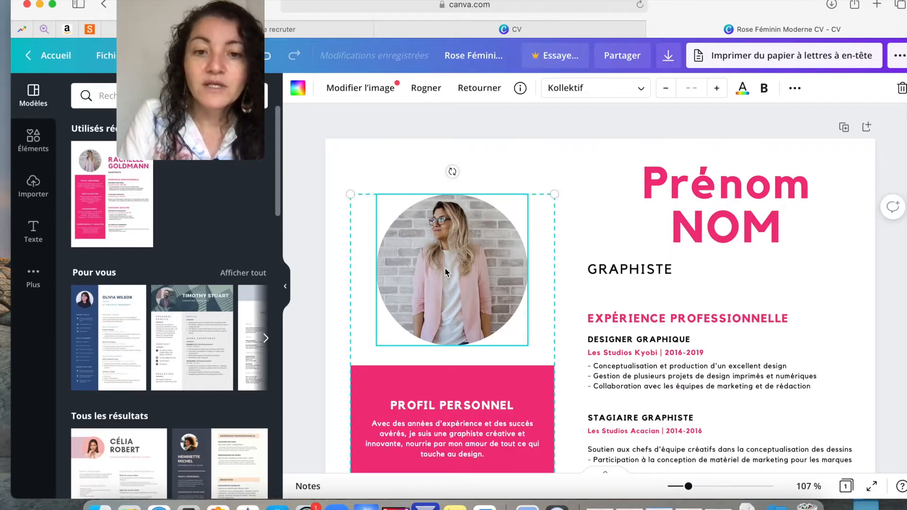
scroll(445, 272, "down", 3)
scroll(445, 268, "down", 5)
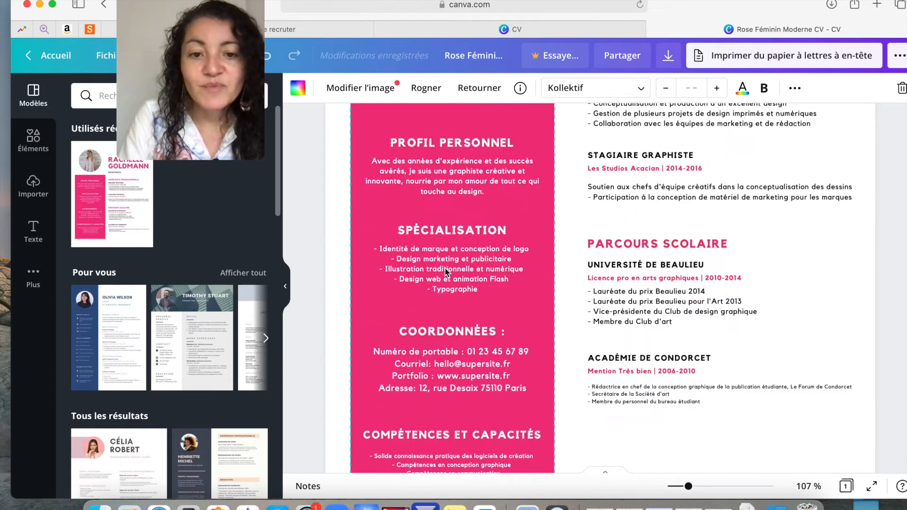
scroll(445, 268, "up", 5)
scroll(445, 268, "up", 1)
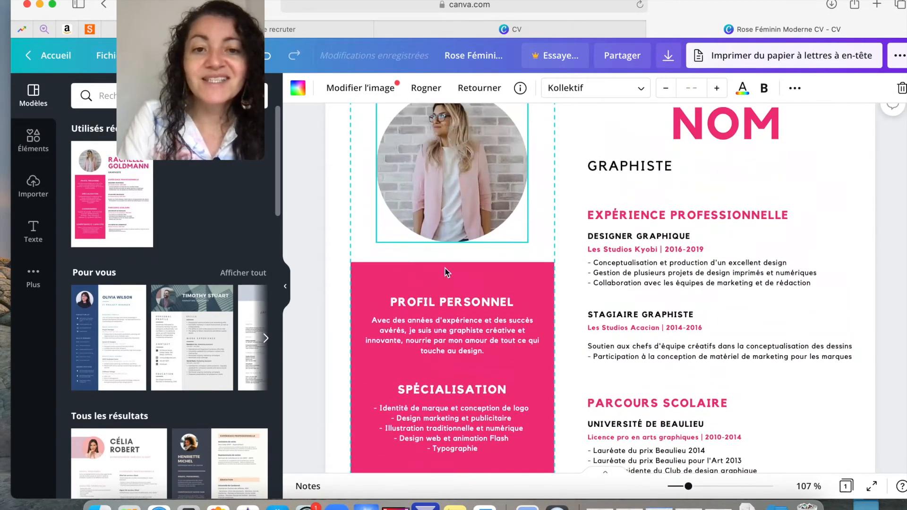
scroll(444, 269, "up", 2)
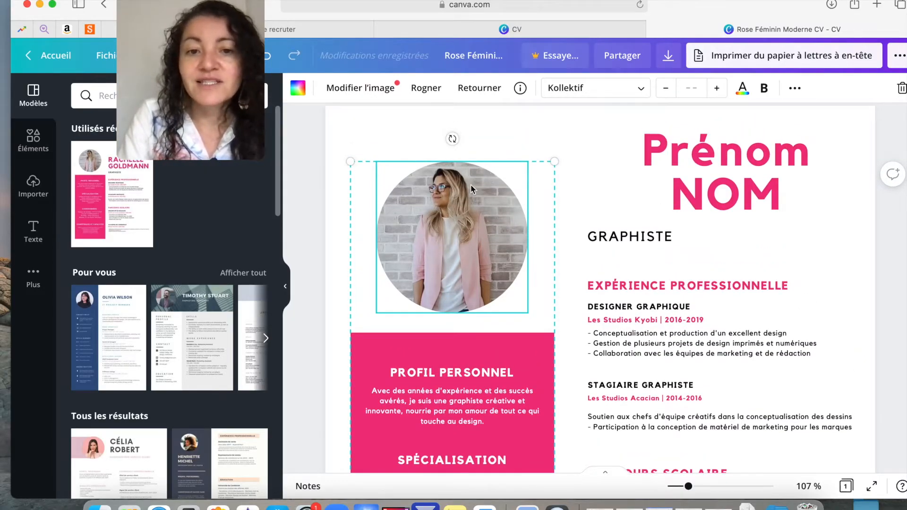
left_click(795, 90)
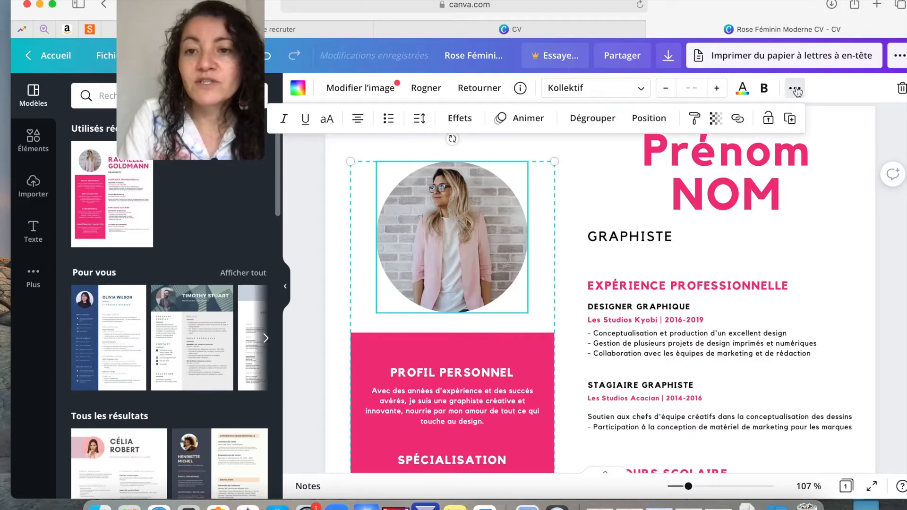
left_click(599, 120)
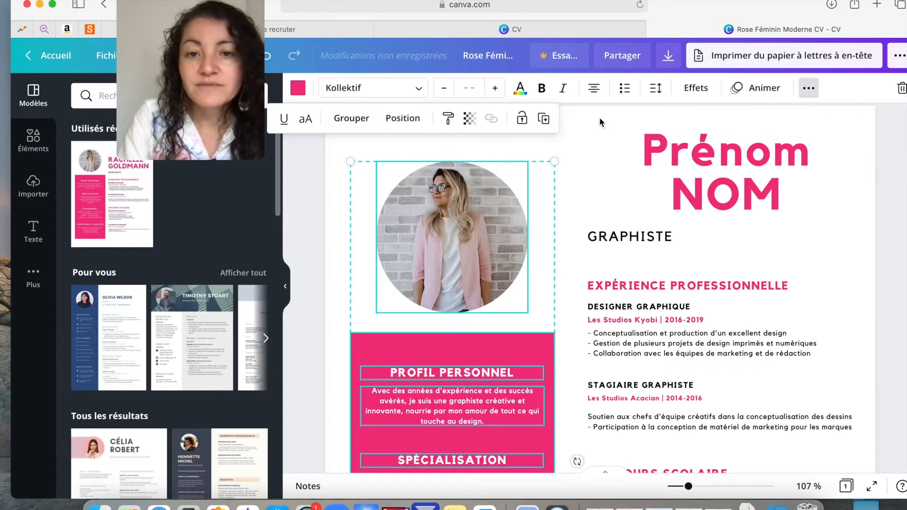
left_click(568, 146)
Move the round photo up towards the top of the page, keeping it horizontally centred over the pink sidebar
left_click(464, 221)
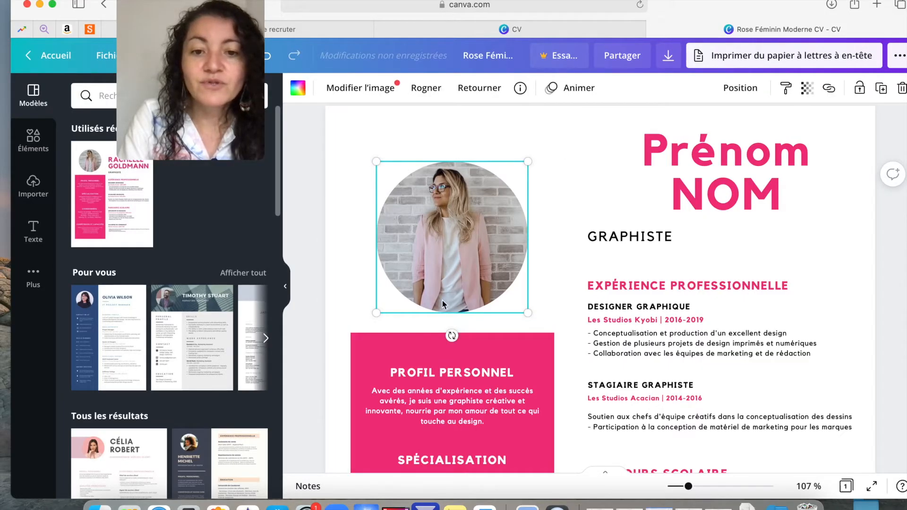
left_click_drag(453, 192, 454, 161)
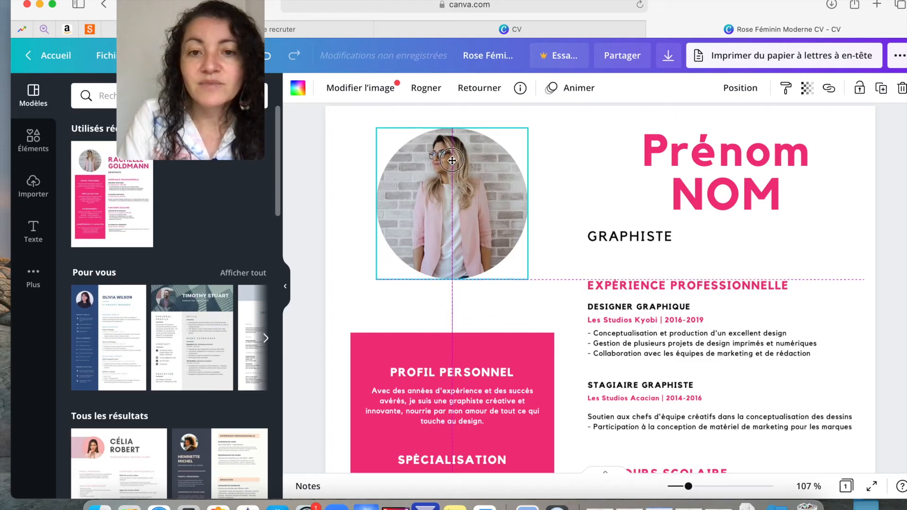
left_click(575, 144)
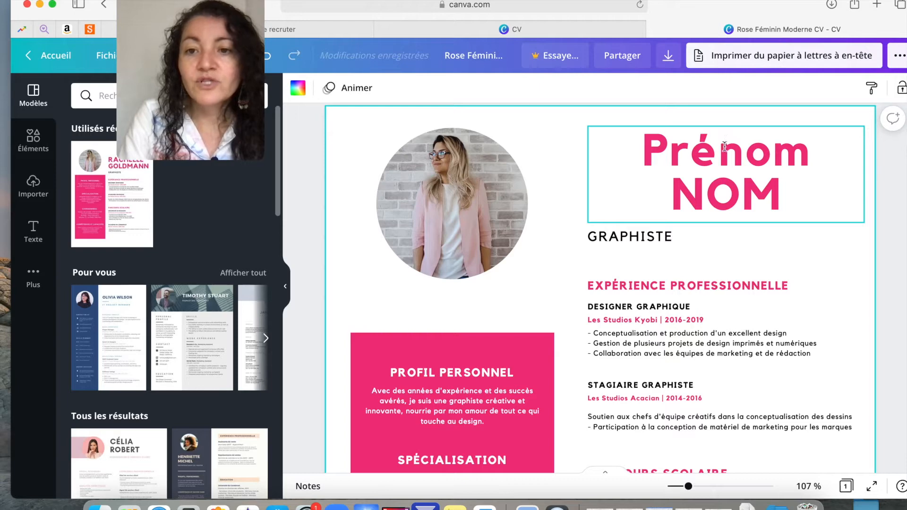
Move the "Prénom NOM" heading below the photo and scale it down to font size 37,4
left_click_drag(724, 148, 462, 277)
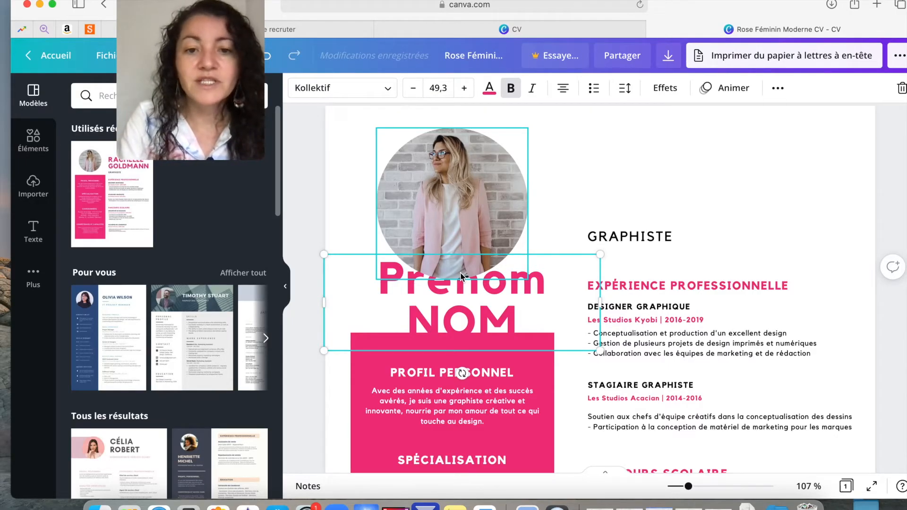
left_click(601, 251)
left_click_drag(601, 251, 539, 285)
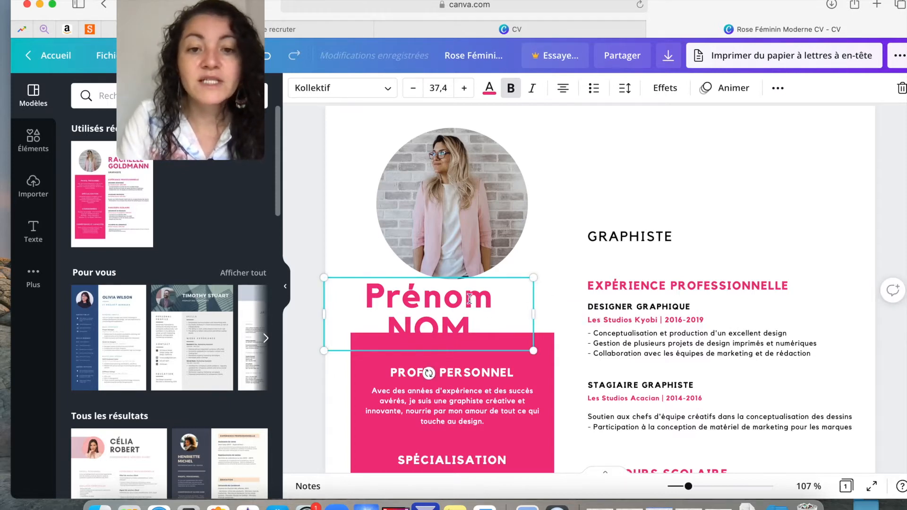
Widen the heading's text box so that "Prénom NOM" fits on a single line
left_click(533, 314)
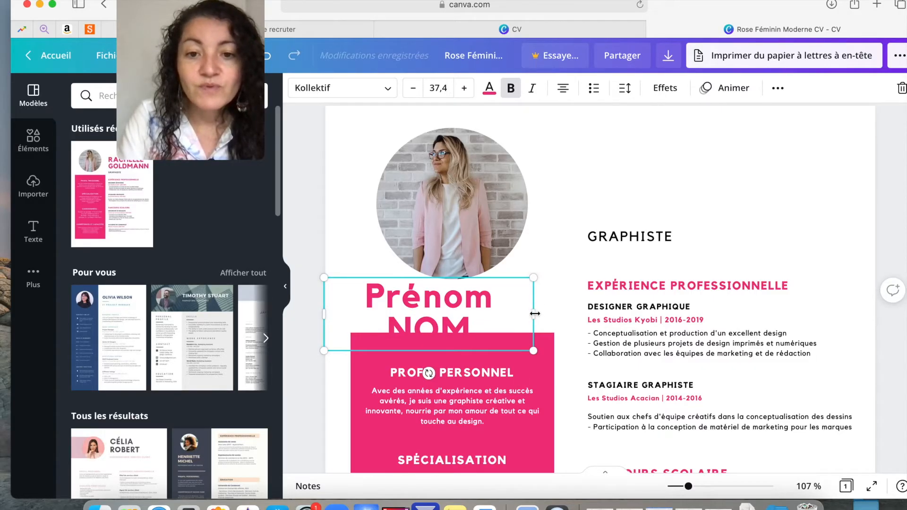
left_click_drag(533, 313, 569, 309)
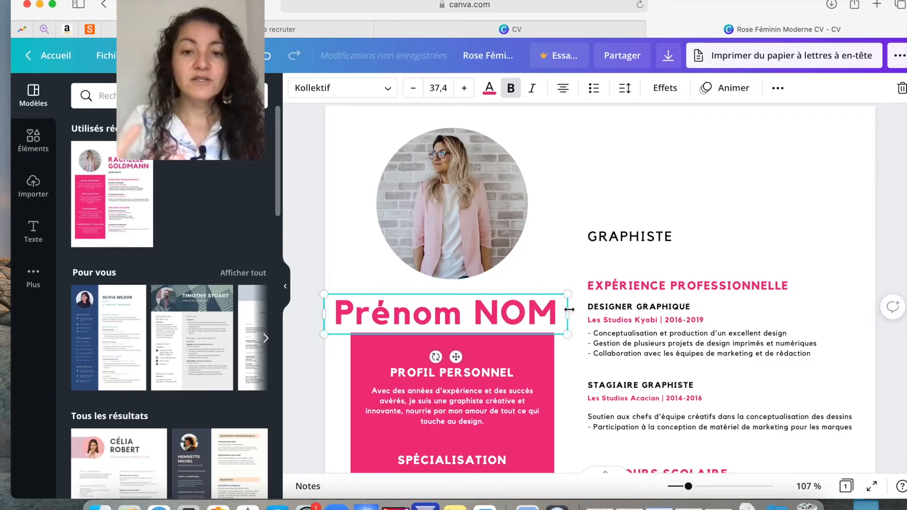
mouse_move(569, 310)
left_mouse_down()
mouse_move(432, 307)
mouse_move(567, 297)
left_mouse_up()
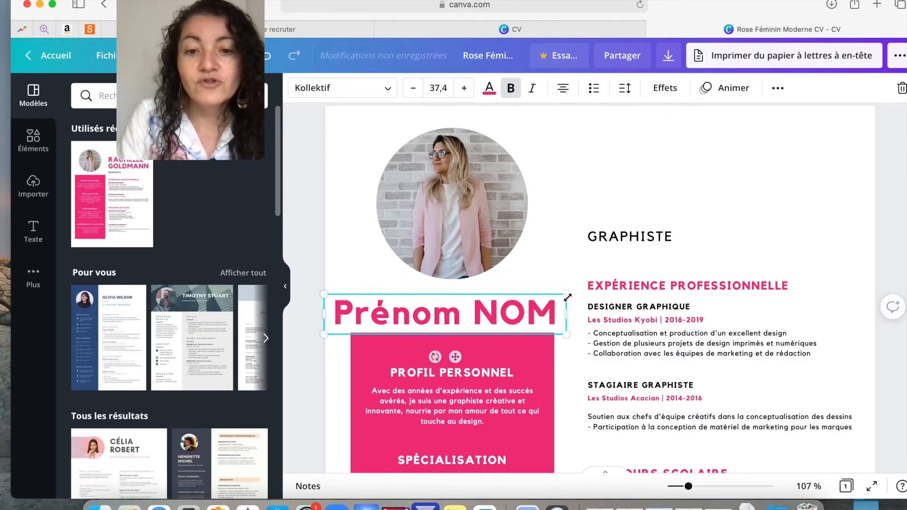
Position the "Prénom NOM" heading between the photo and the pink sidebar, horizontally centred with both
left_click(546, 245)
left_click_drag(474, 314, 476, 306)
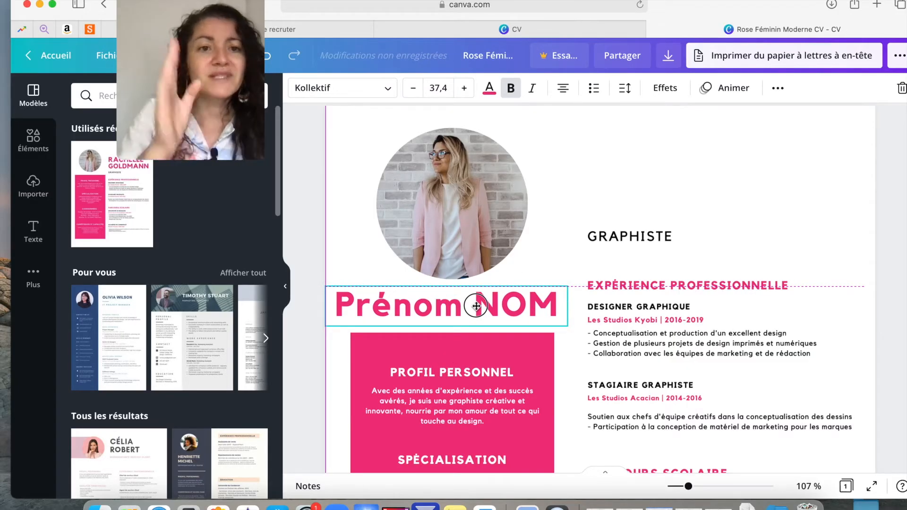
left_click_drag(476, 306, 479, 306)
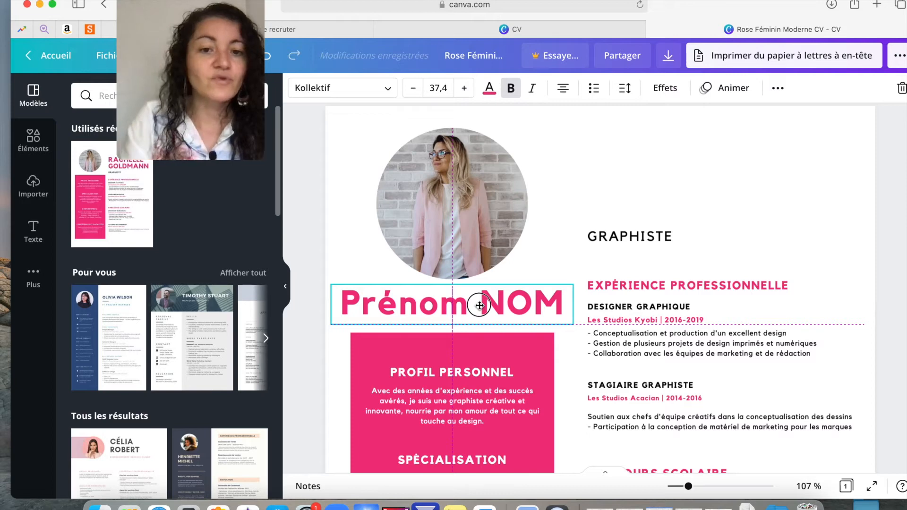
left_click_drag(480, 306, 479, 305)
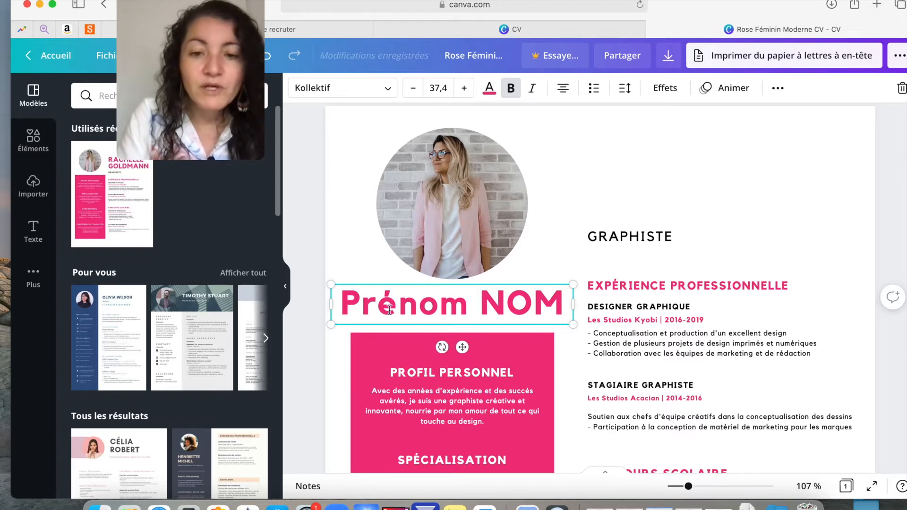
Set the letter spacing of the "Prénom NOM" heading to 0
left_click(346, 299)
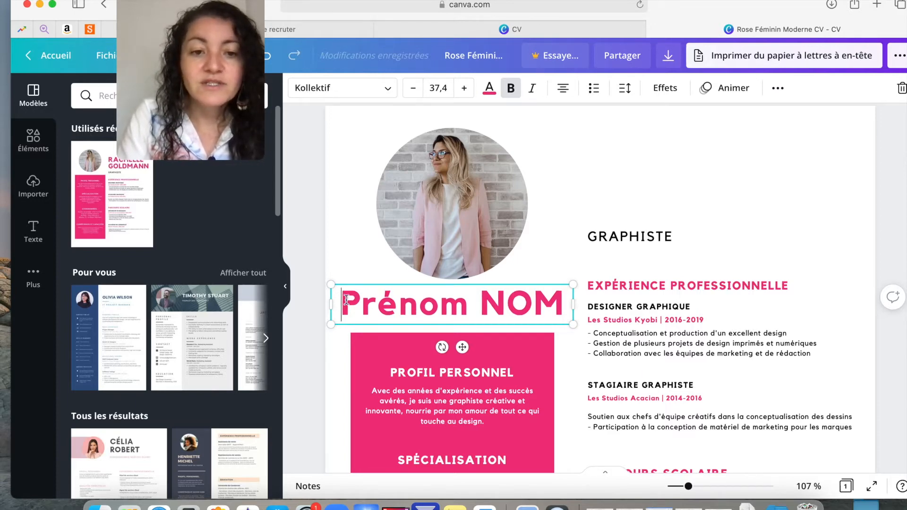
left_click_drag(346, 299, 553, 304)
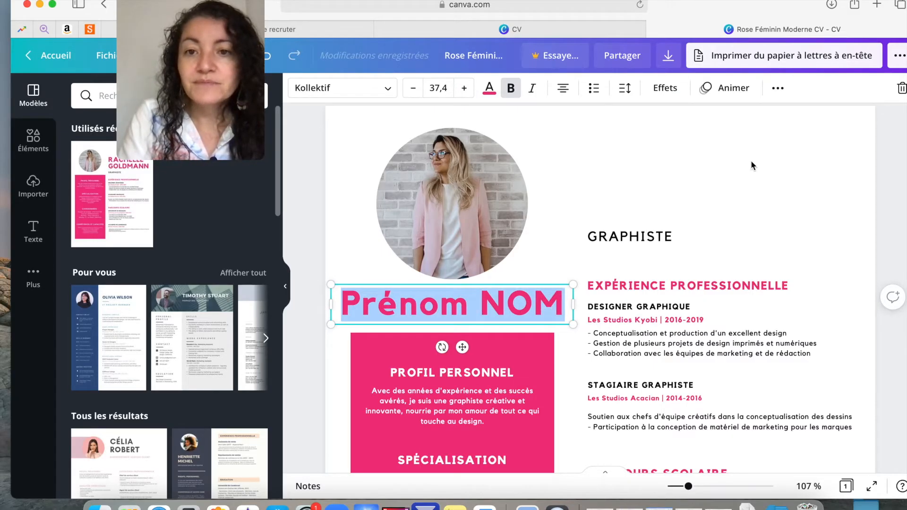
left_click(632, 92)
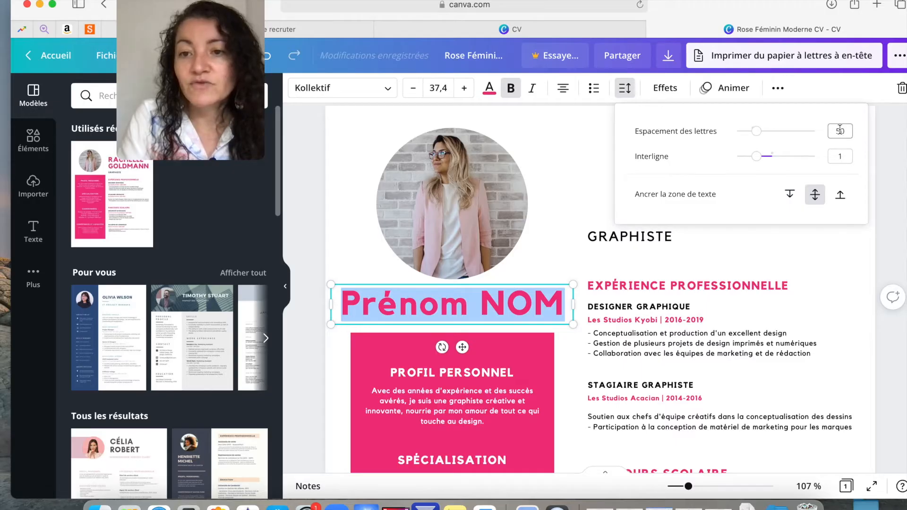
mouse_move(757, 131)
left_mouse_down()
mouse_move(805, 129)
mouse_move(757, 135)
left_mouse_up()
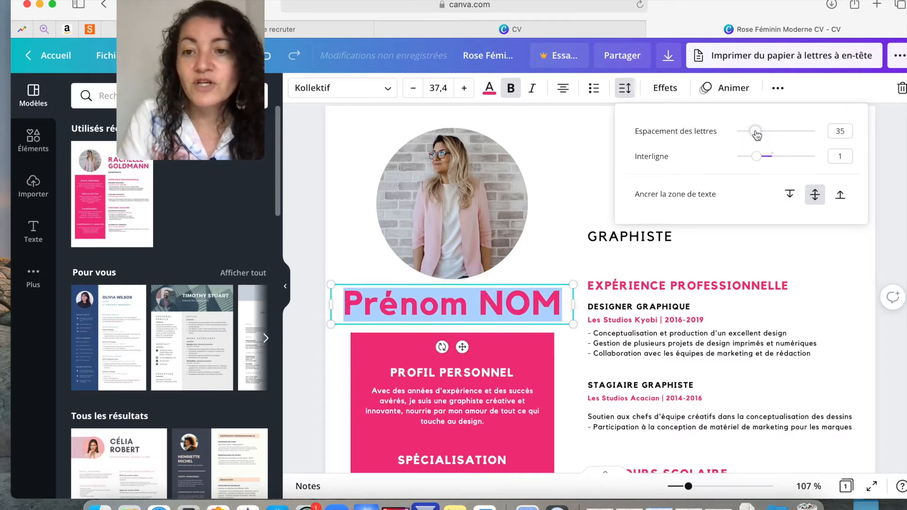
left_click(838, 131)
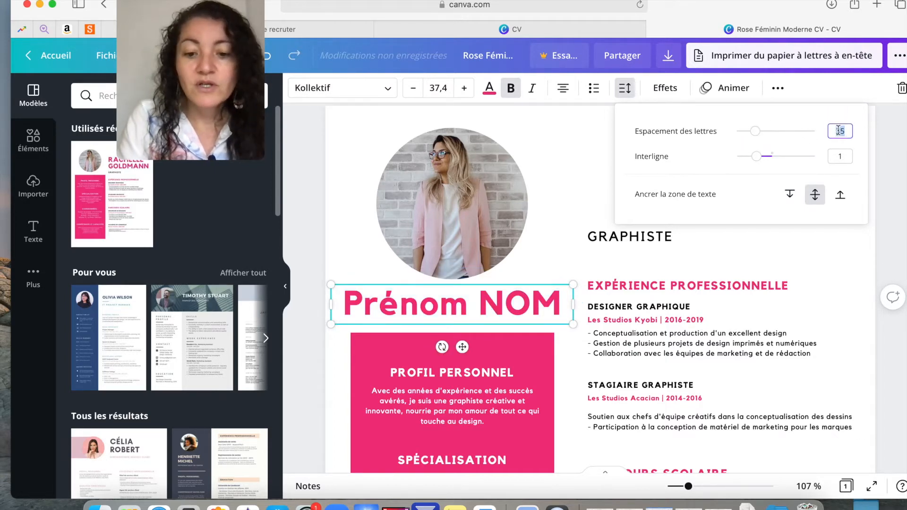
type("0")
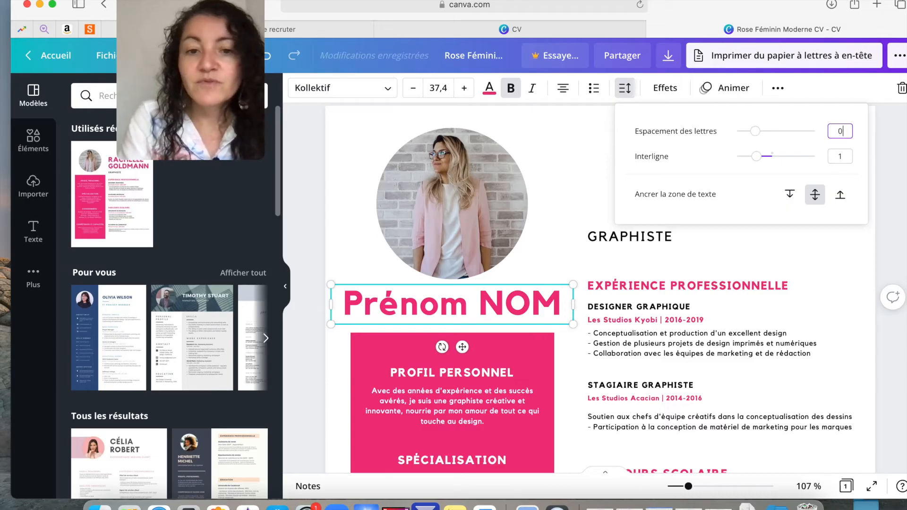
key("Return")
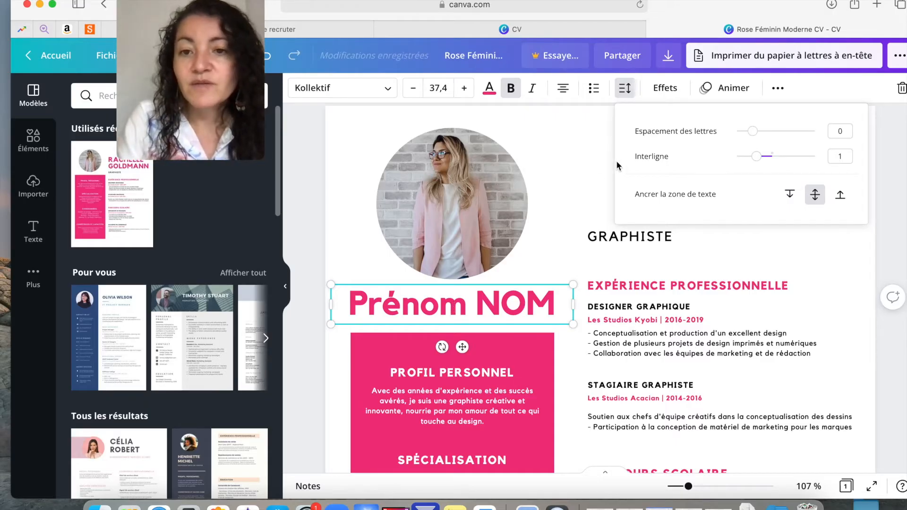
left_click(581, 136)
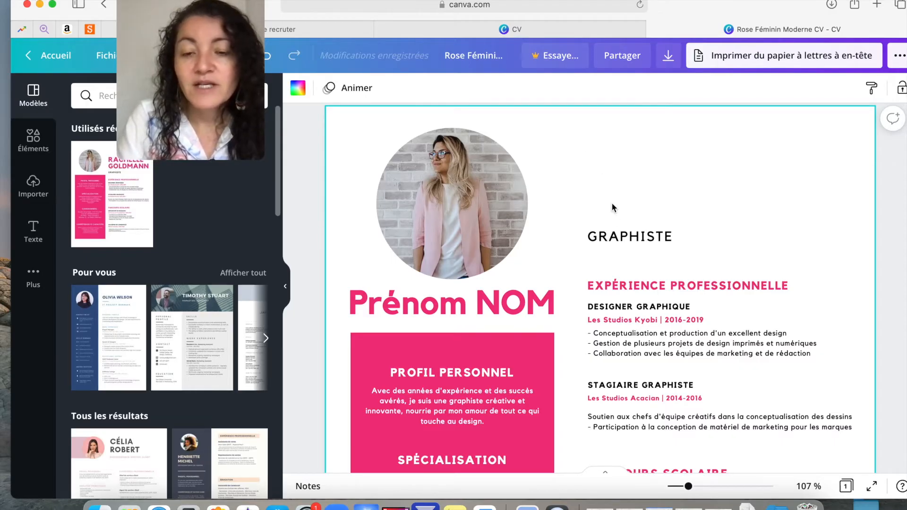
Browse the available fonts, search for "lea" and change the "GRAPHISTE" title's font to League Spartan
left_click(621, 236)
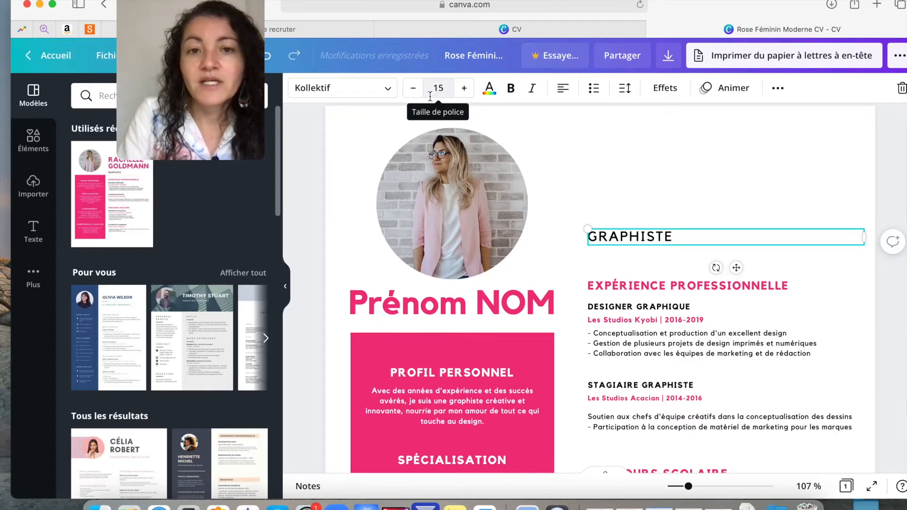
left_click_drag(231, 1, 854, 15)
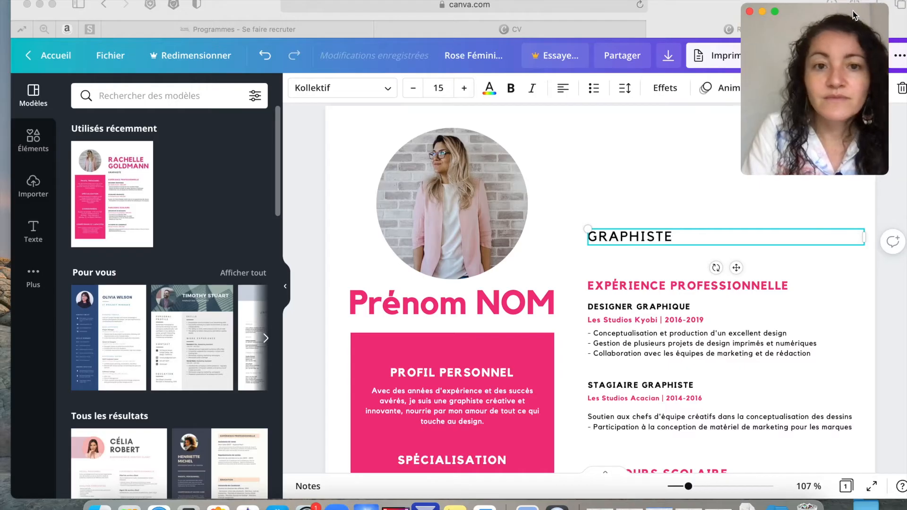
left_click(390, 91)
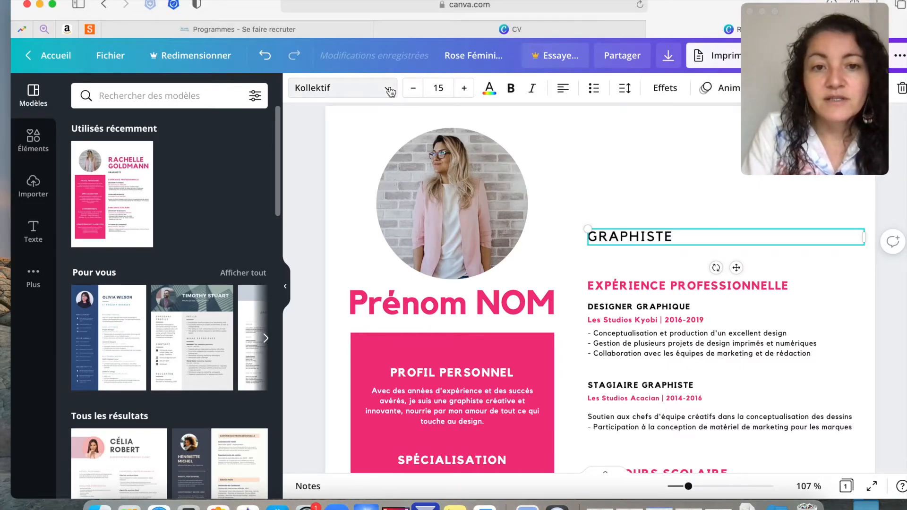
left_click(390, 91)
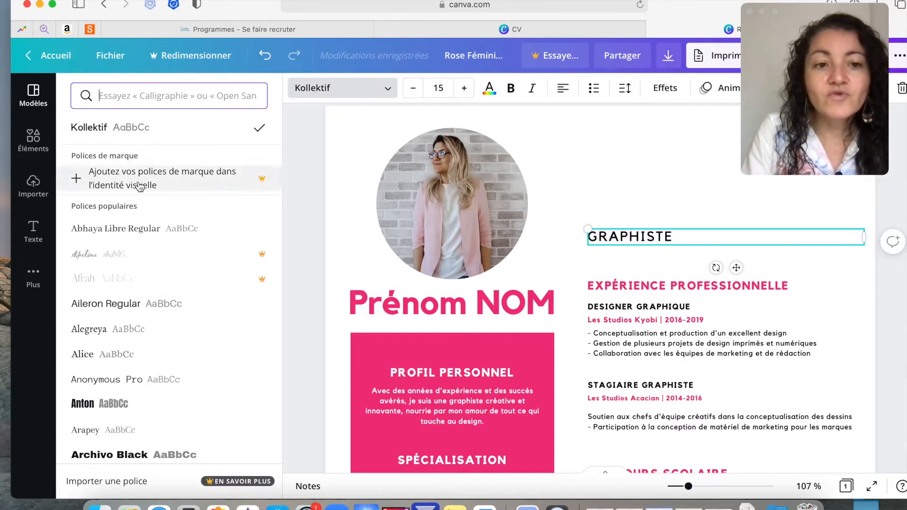
scroll(127, 293, "down", 5)
scroll(131, 297, "down", 8)
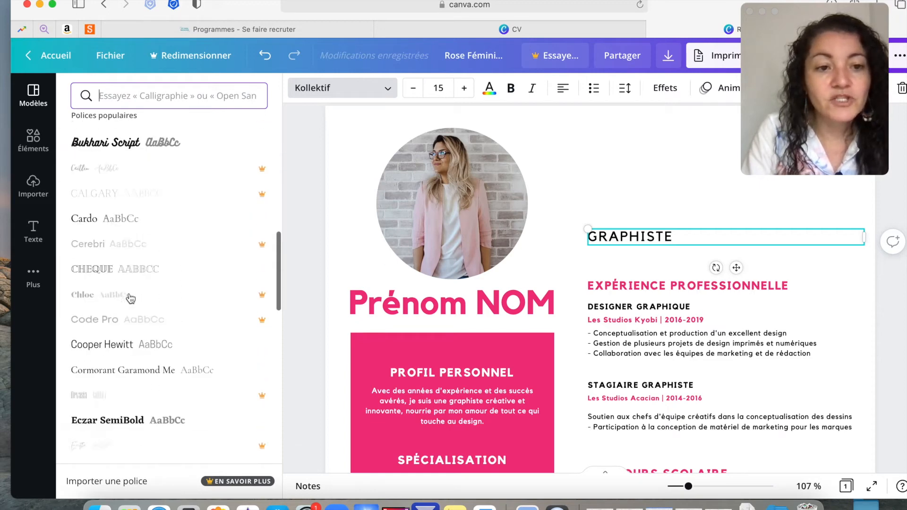
scroll(130, 297, "down", 15)
scroll(131, 298, "down", 4)
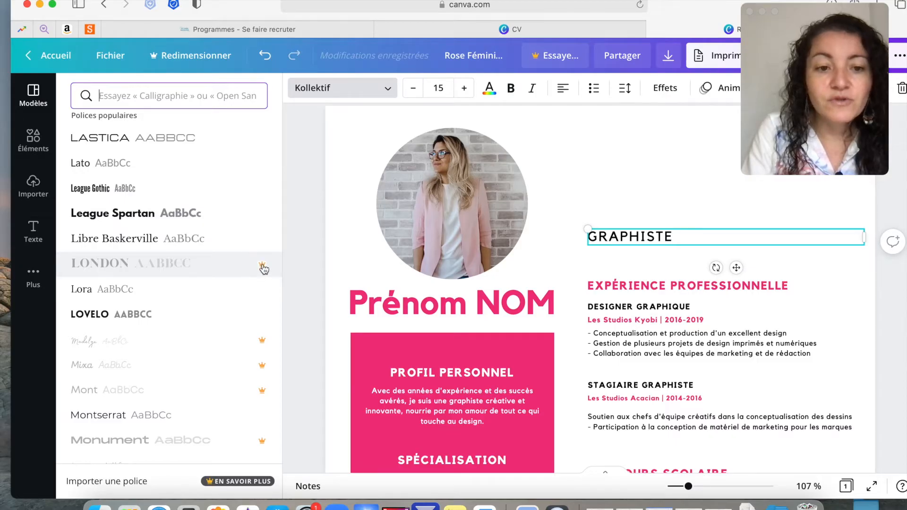
scroll(264, 269, "down", 1)
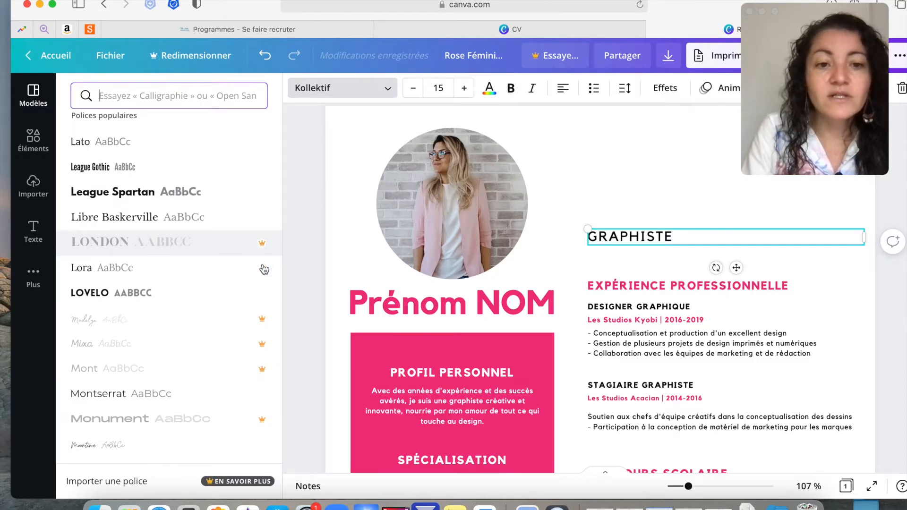
scroll(264, 269, "down", 10)
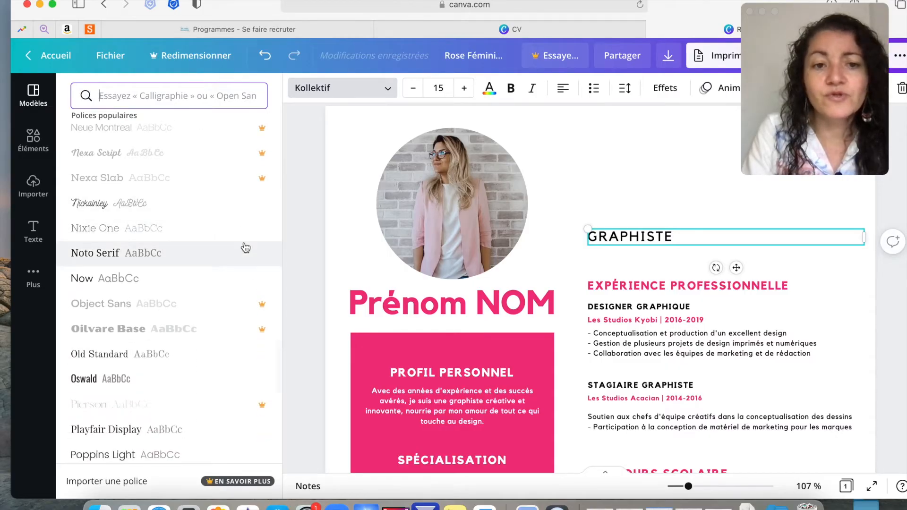
scroll(245, 247, "down", 15)
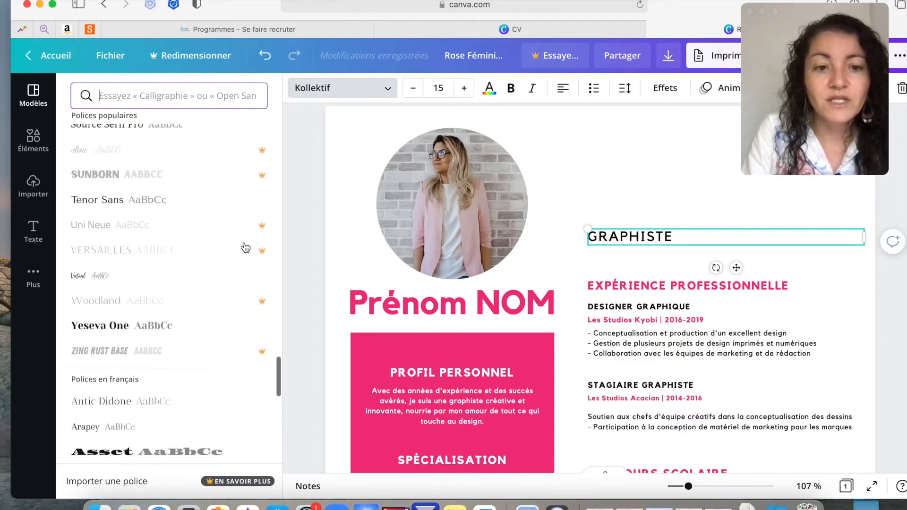
scroll(245, 247, "up", 20)
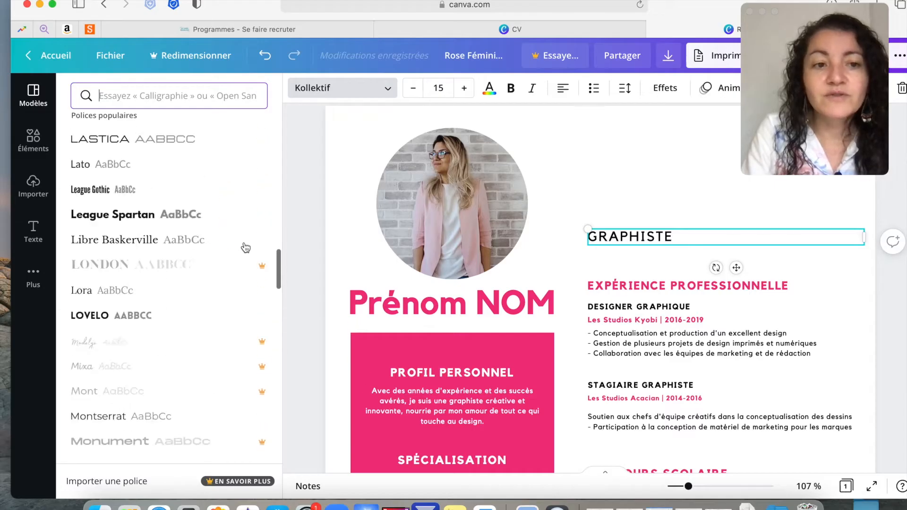
scroll(245, 247, "up", 5)
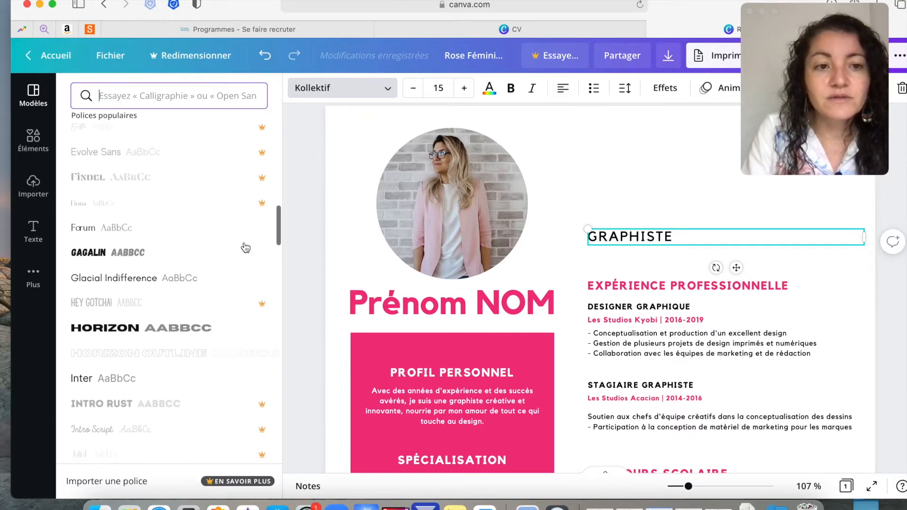
type("lea")
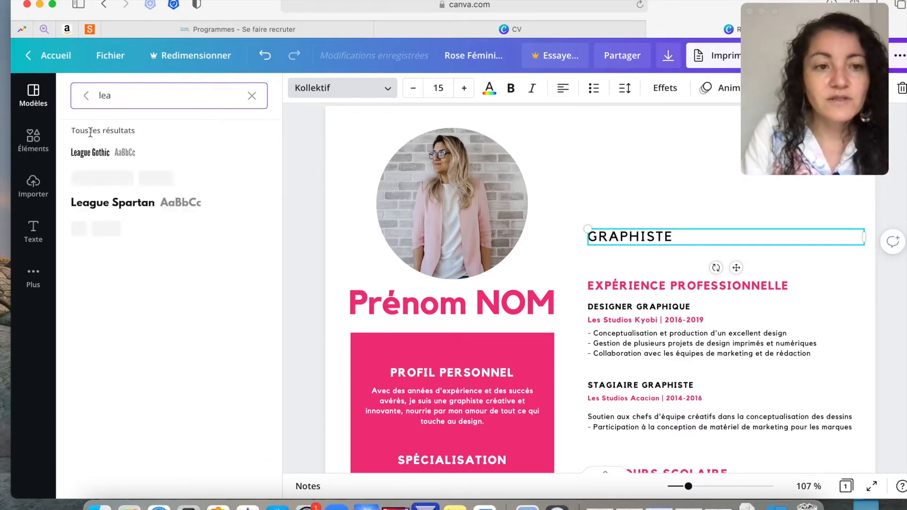
left_click(117, 206)
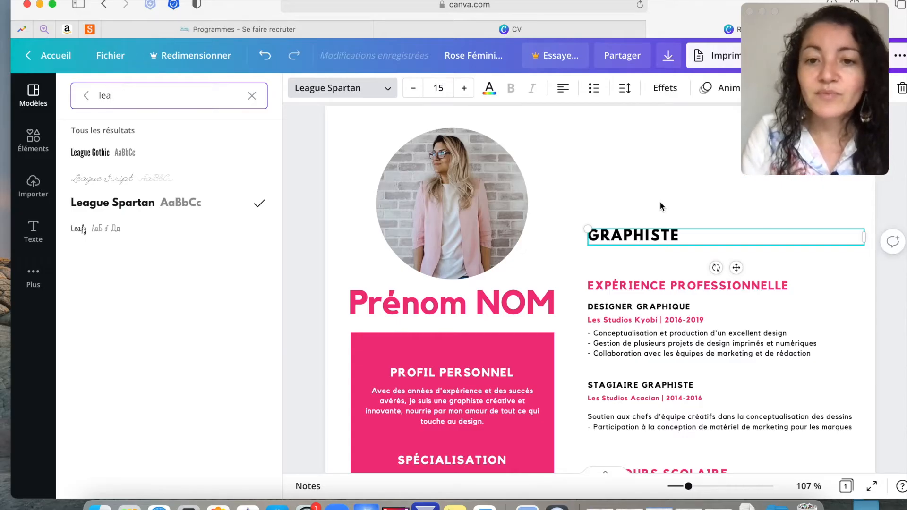
Set the letter spacing of the "GRAPHISTE" title to 0
left_click(626, 90)
left_click_drag(853, 12, 149, 10)
left_click(840, 131)
type("0")
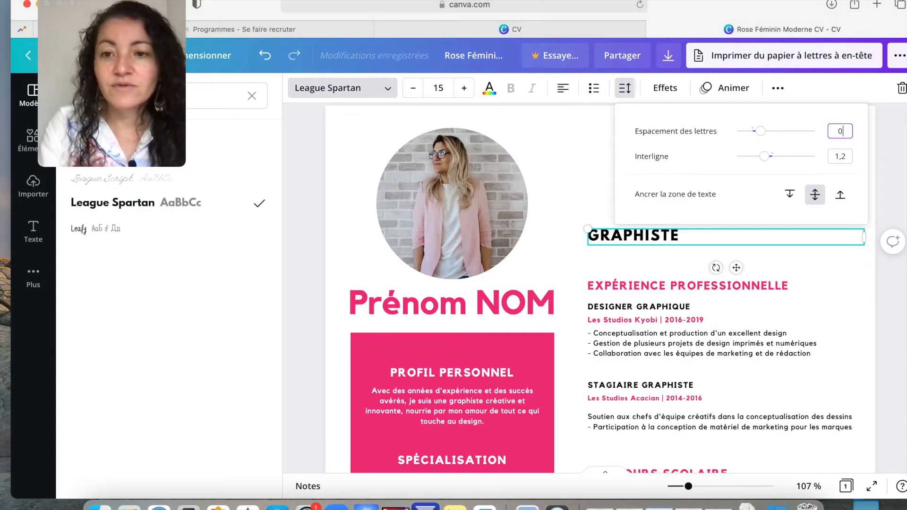
key("Return")
left_click(586, 169)
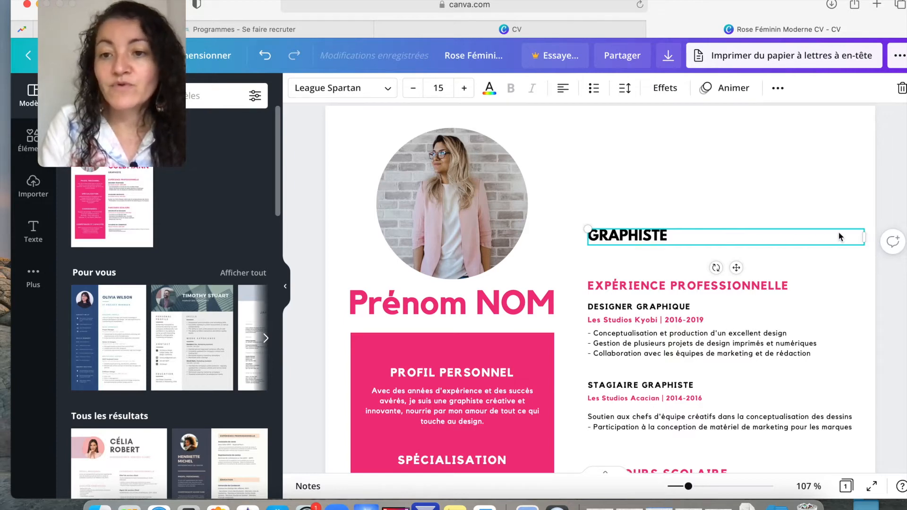
Narrow the "GRAPHISTE" text box to hug the word and increase its font size to 21
left_click(864, 236)
left_click_drag(864, 235, 676, 235)
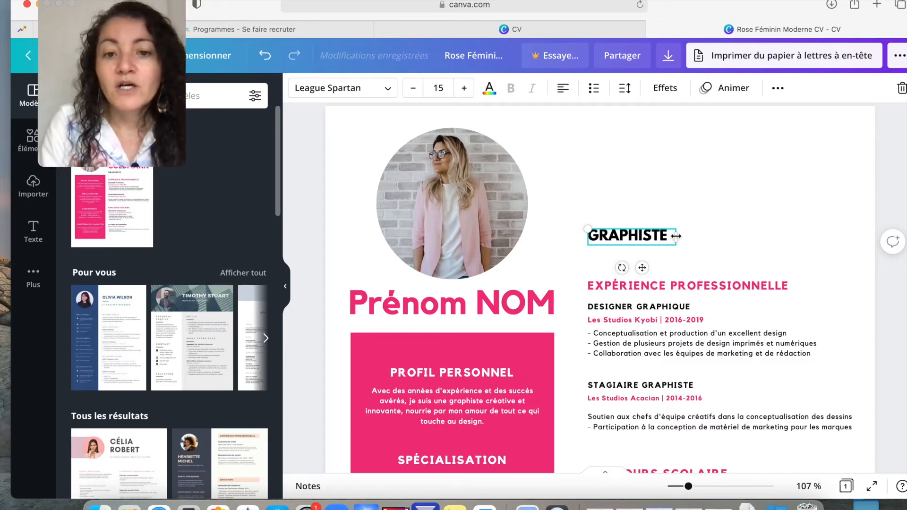
double_click(633, 235)
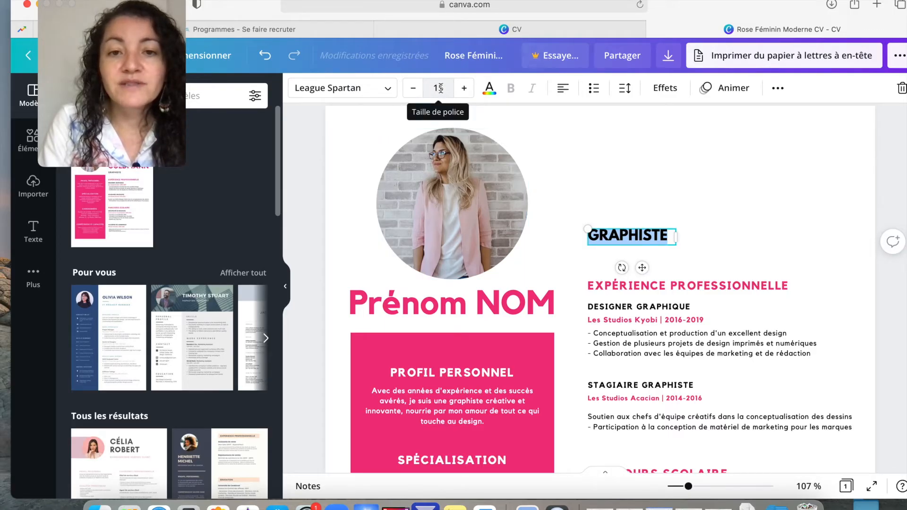
left_click(464, 88)
left_click(465, 89)
left_click(465, 88)
left_click(466, 89)
left_click(465, 89)
left_click(466, 89)
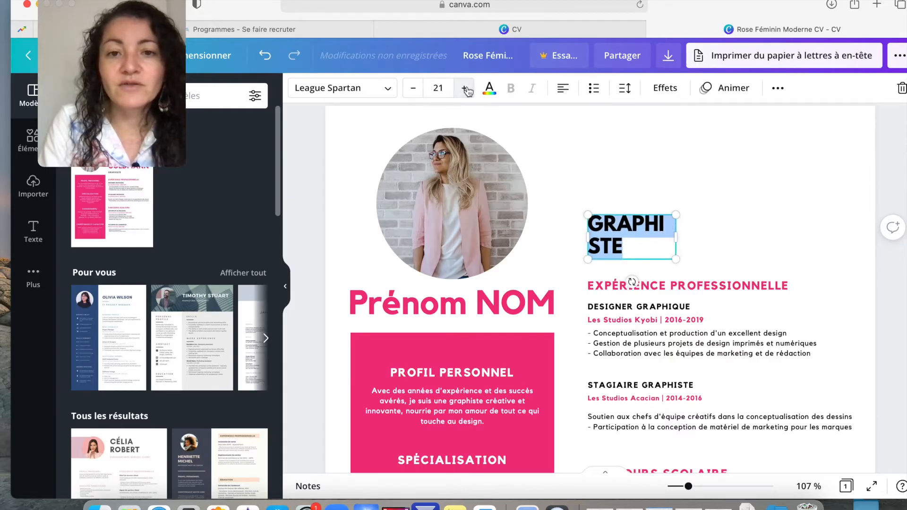
Look through the preset font sizes and set the "GRAPHISTE" title to a custom size of 100
left_click(438, 88)
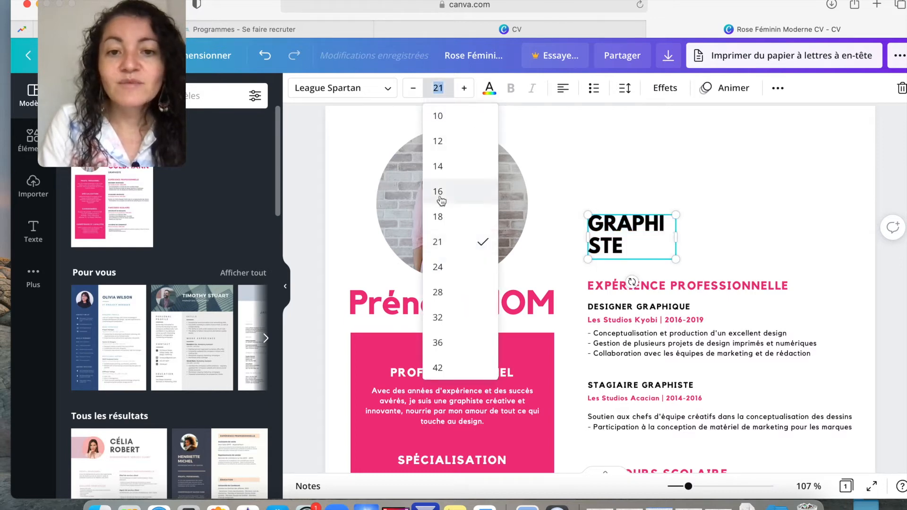
scroll(440, 200, "down", 3)
scroll(440, 201, "down", 5)
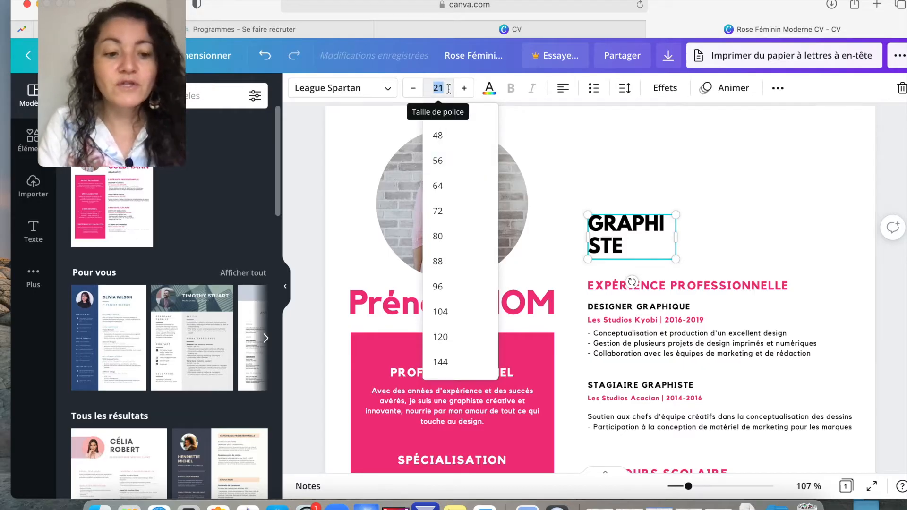
type("100")
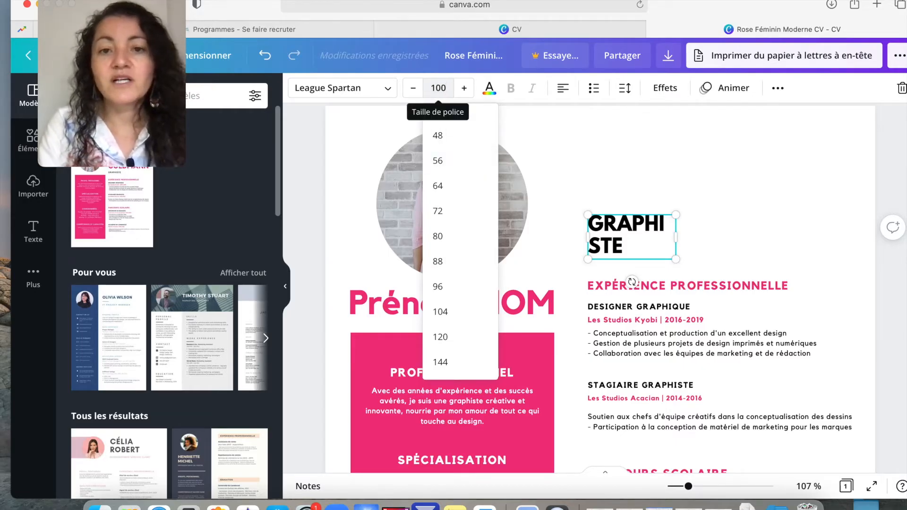
key("Return")
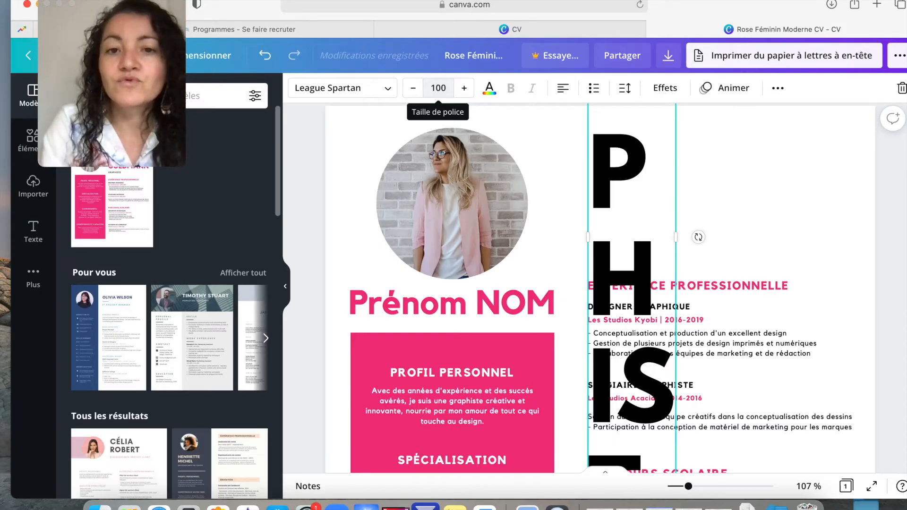
Set the "GRAPHISTE" title's font size to 48 and widen its text box so the word fits on one line
left_click(439, 88)
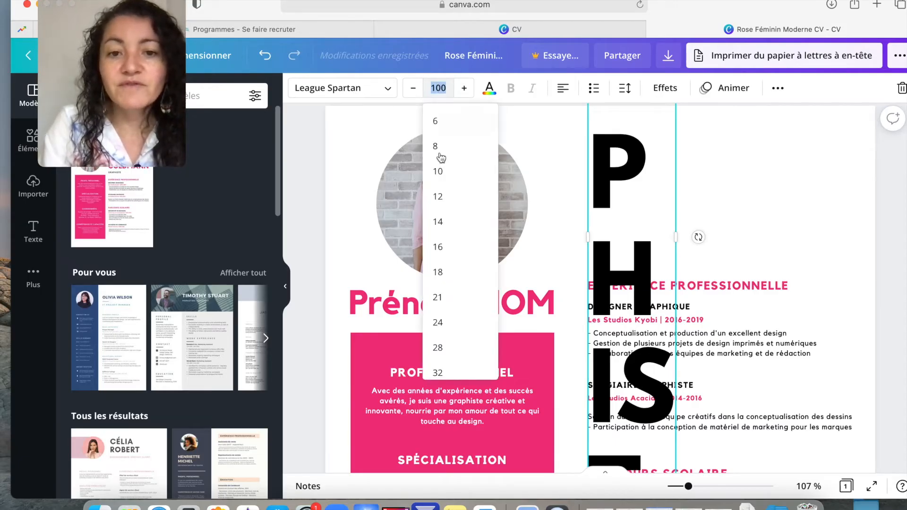
scroll(444, 205, "down", 3)
scroll(444, 207, "down", 2)
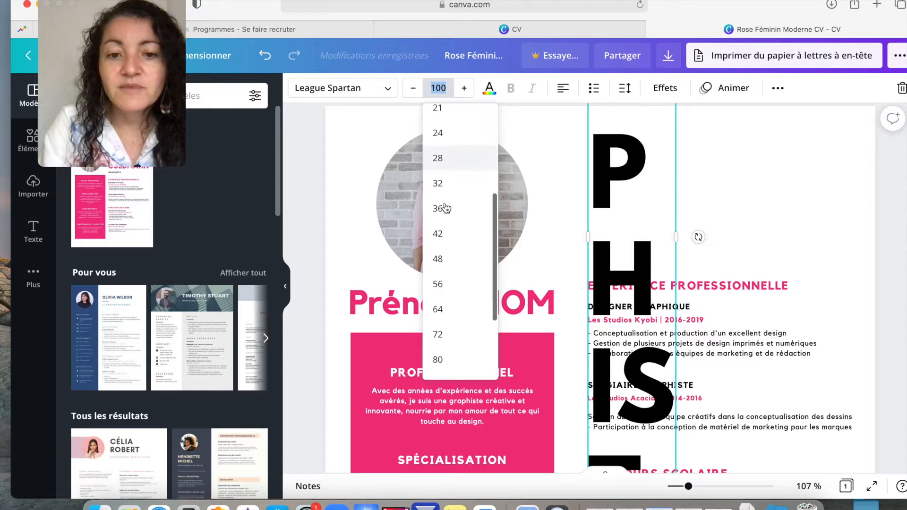
left_click(441, 236)
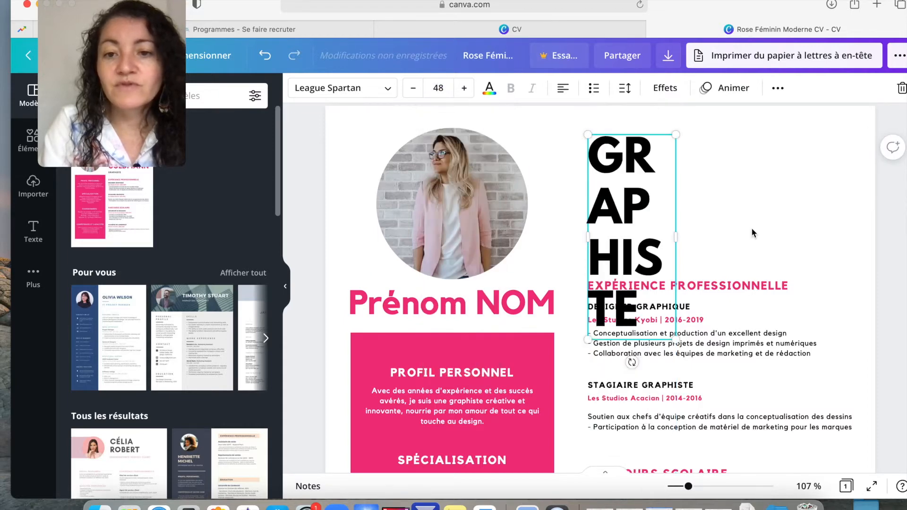
scroll(752, 232, "up", 1)
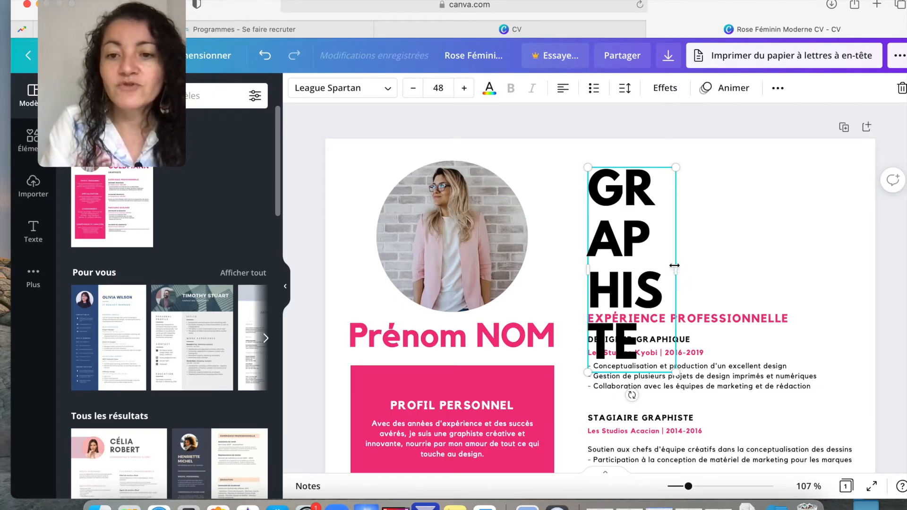
left_click_drag(674, 271, 862, 244)
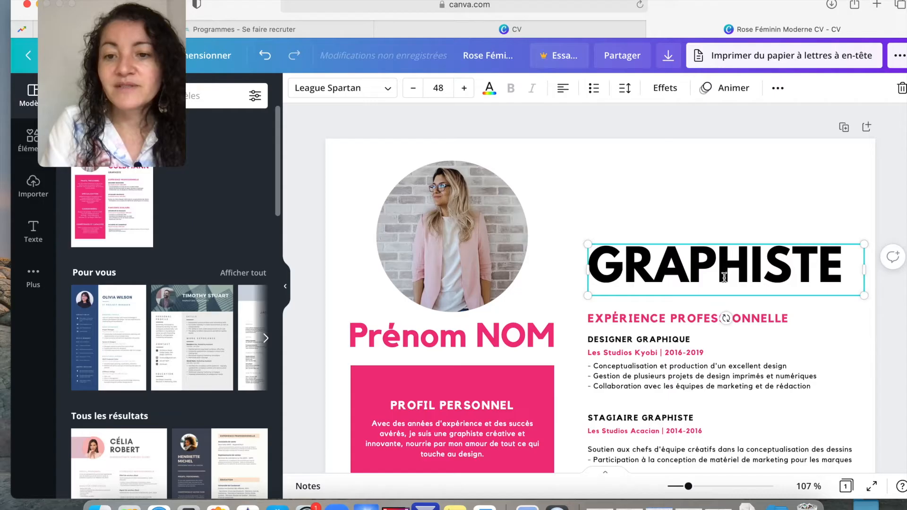
Move the "GRAPHISTE" title up so it lines up with the vertical centre of the round photo
left_click(726, 216)
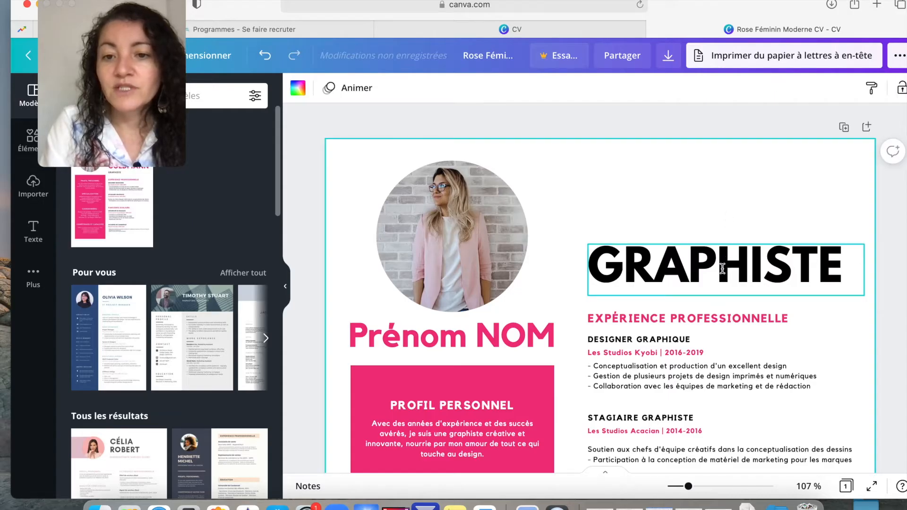
left_click(722, 268)
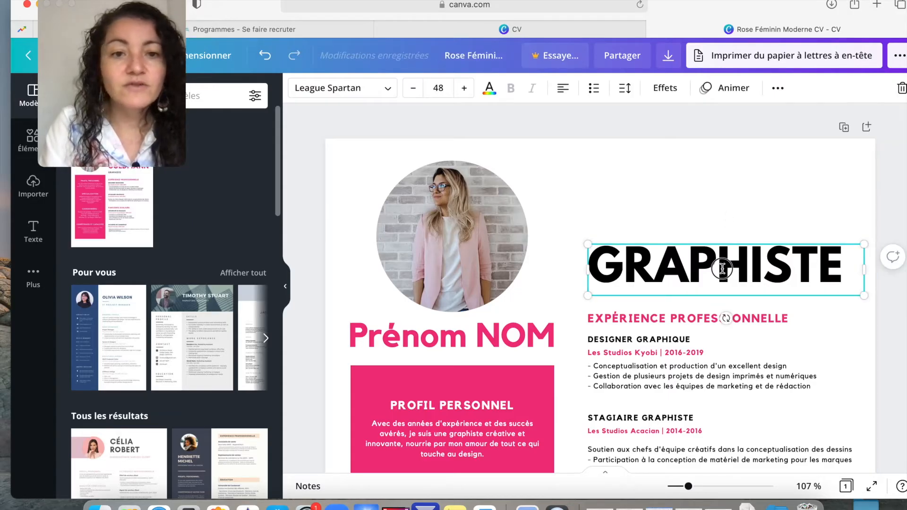
left_click_drag(722, 268, 720, 233)
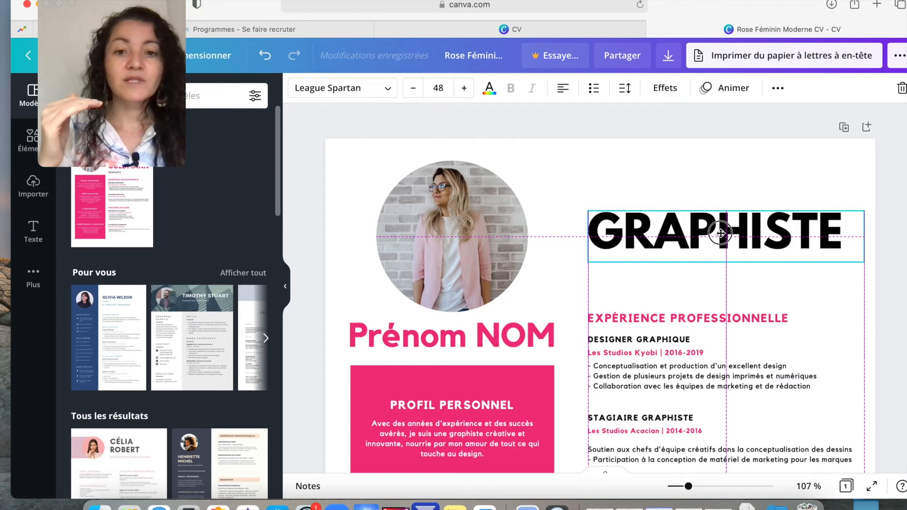
left_click_drag(720, 232, 721, 232)
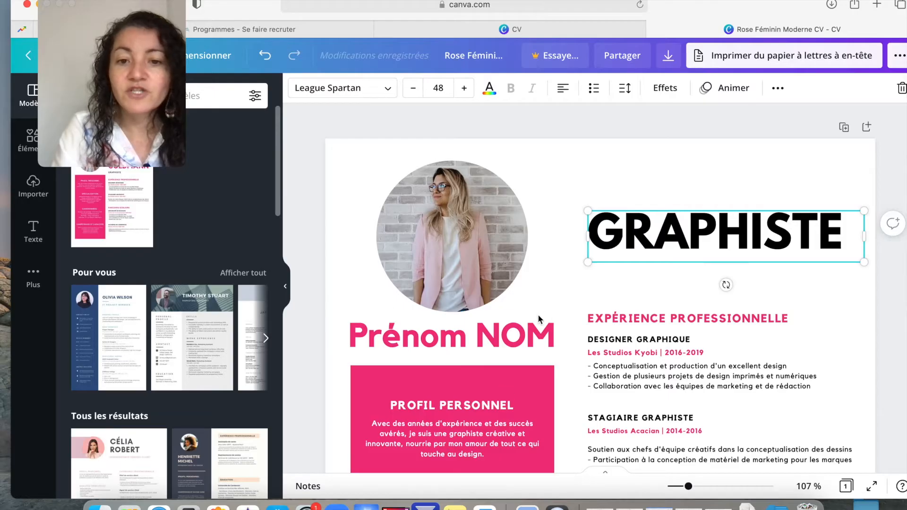
Color the "GRAPHISTE" title with the document's pink
left_click(489, 89)
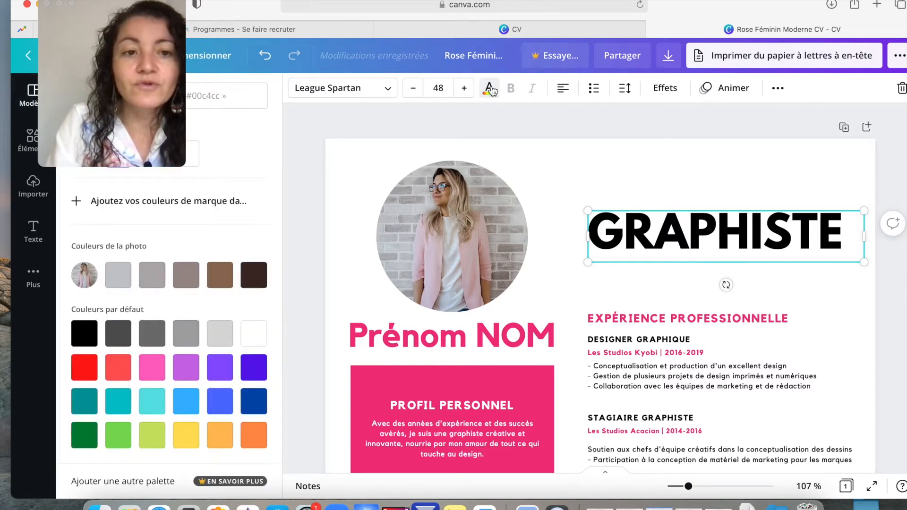
left_click_drag(87, 14, 786, 45)
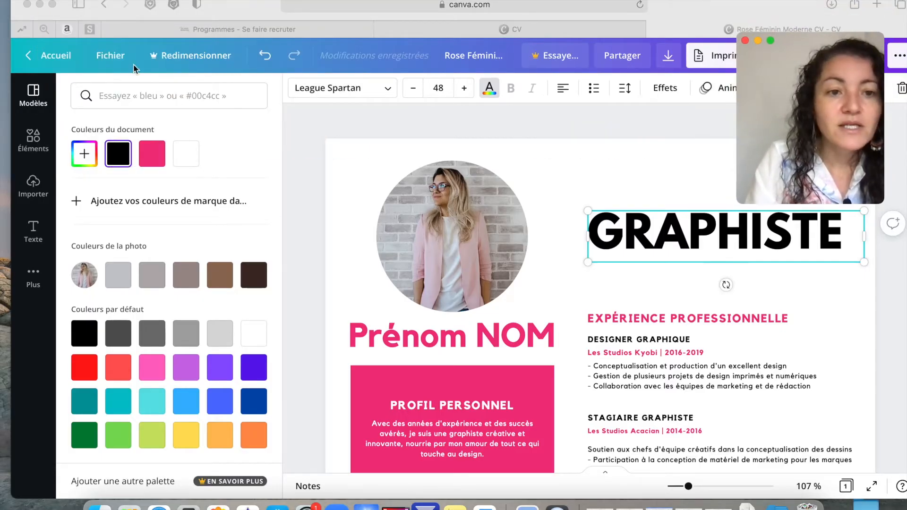
left_click(151, 154)
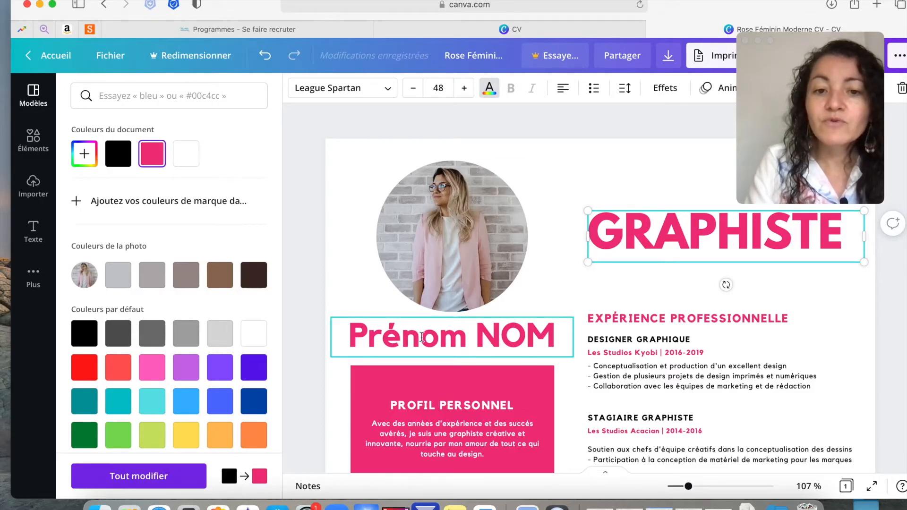
Try black on the "Prénom NOM" text, then color it with the photo's grey-brown #9e908c
left_click(353, 332)
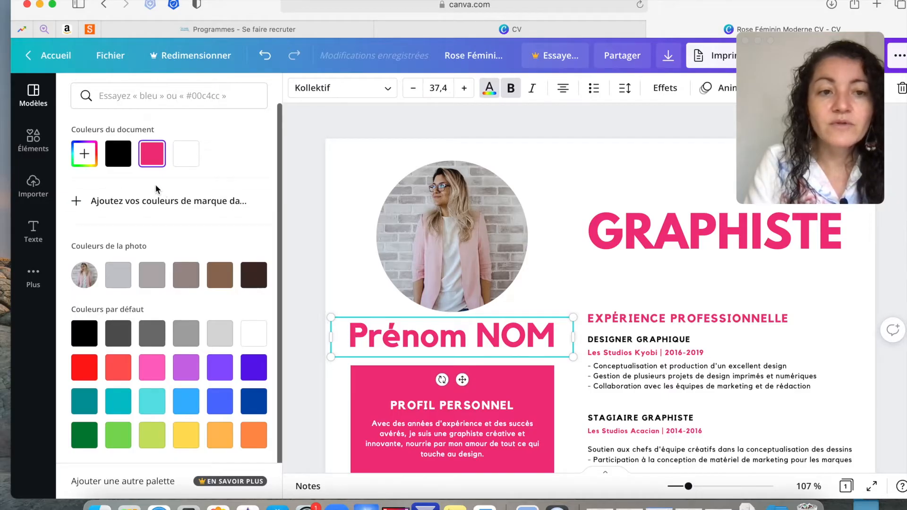
left_click(118, 154)
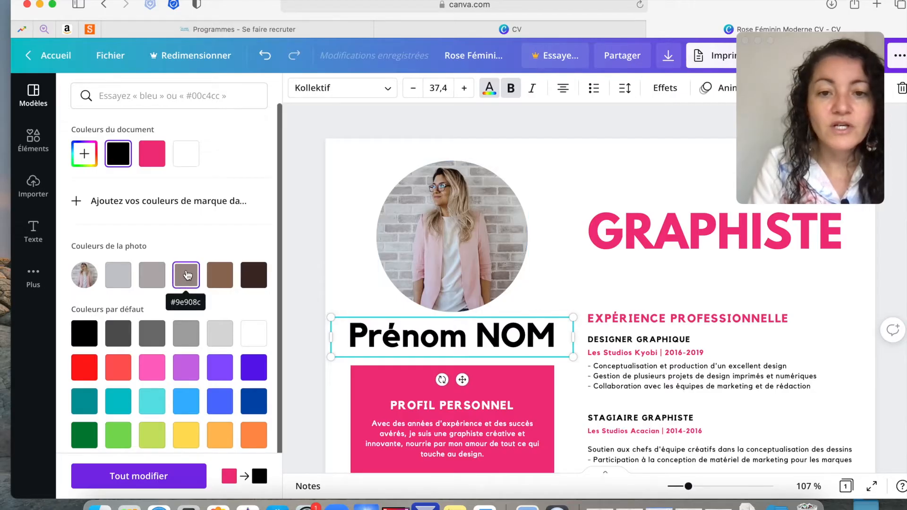
left_click(187, 274)
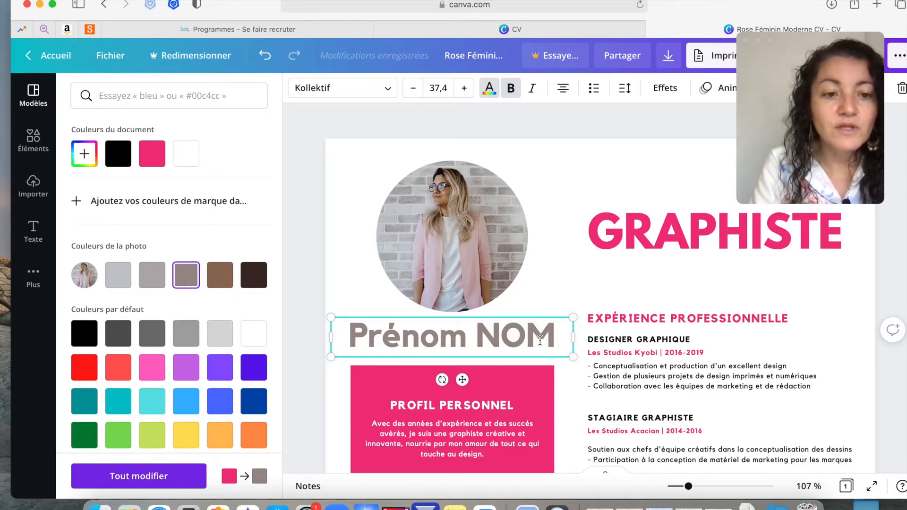
left_click(564, 200)
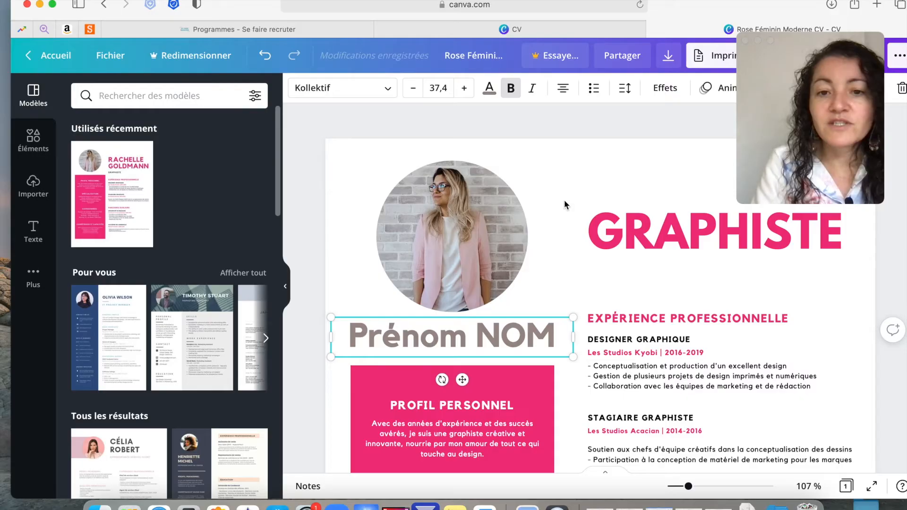
left_click(564, 199)
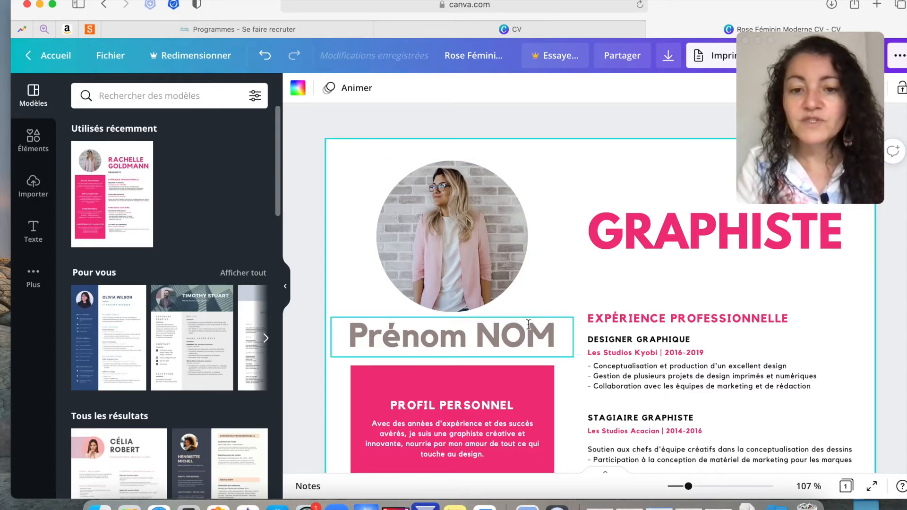
Examine the font and size of the "EXPÉRIENCE PROFESSIONNELLE" heading and look over the CV sections below it
scroll(562, 302, "down", 2)
scroll(562, 302, "up", 1)
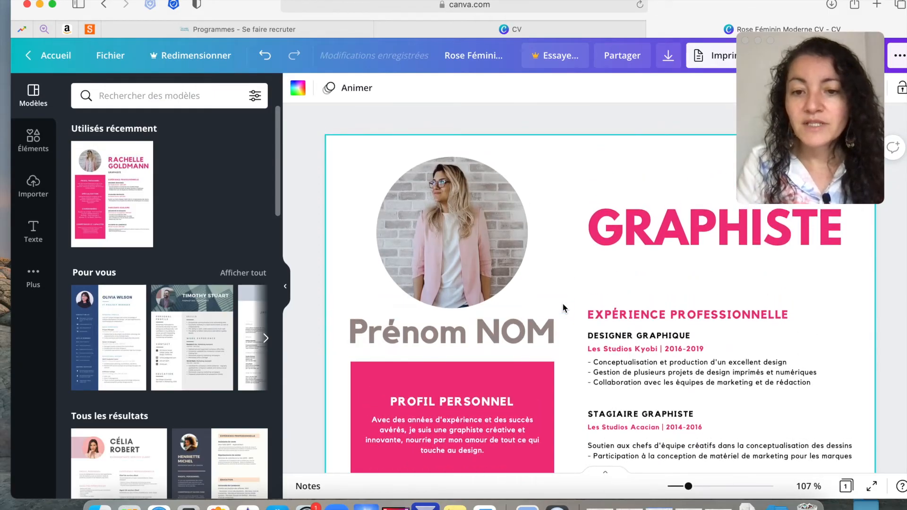
left_click(659, 315)
left_click(660, 315)
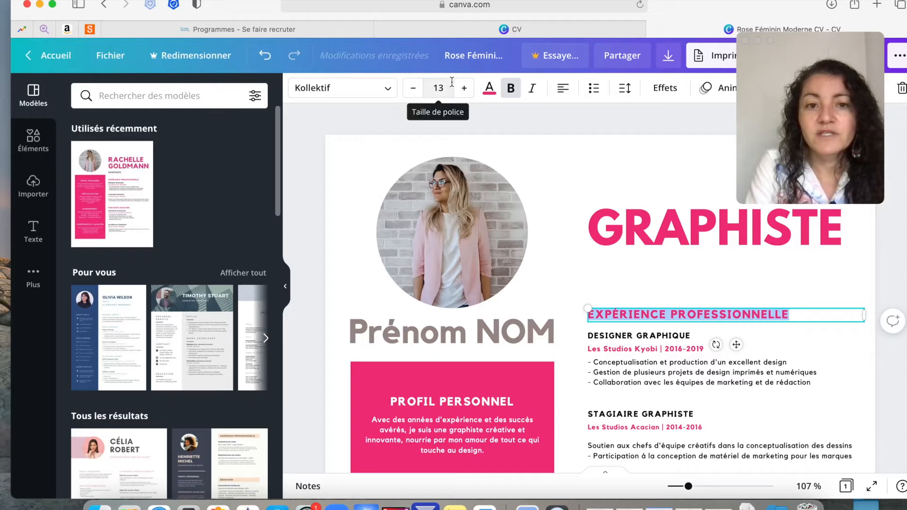
scroll(647, 343, "down", 2)
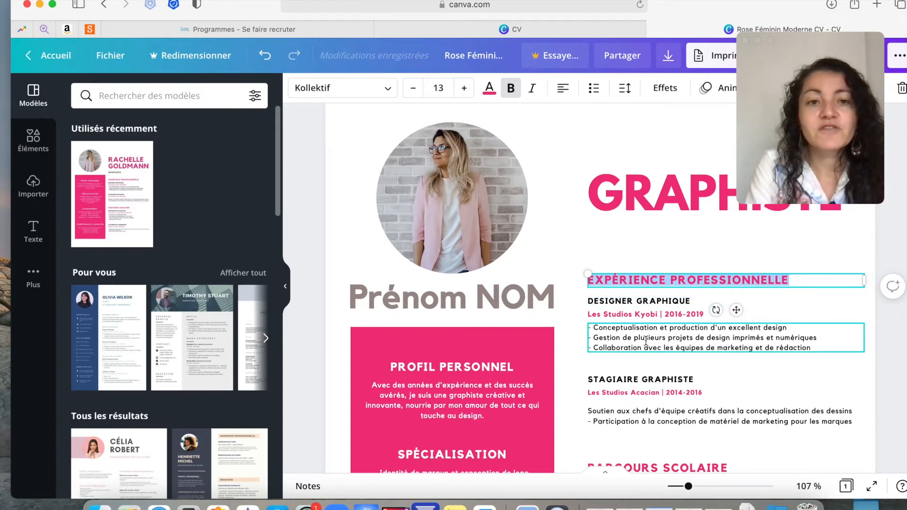
scroll(647, 345, "up", 2)
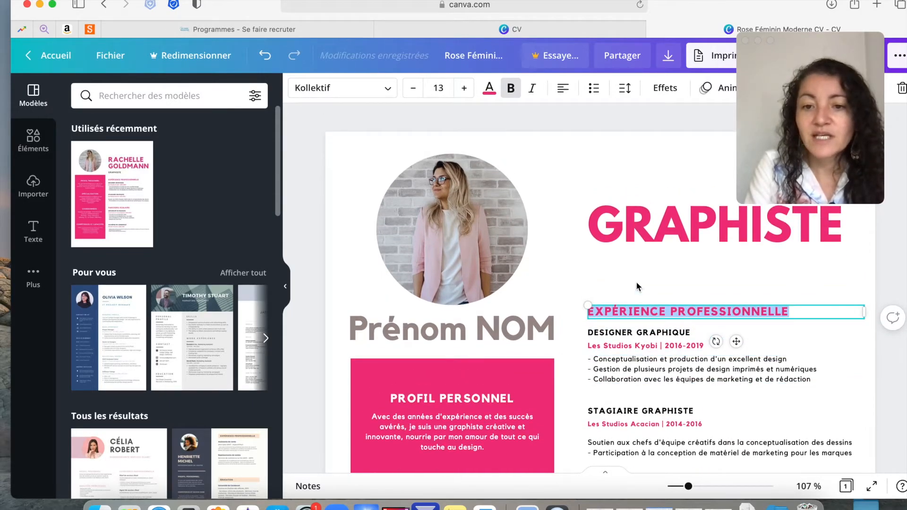
scroll(637, 286, "down", 3)
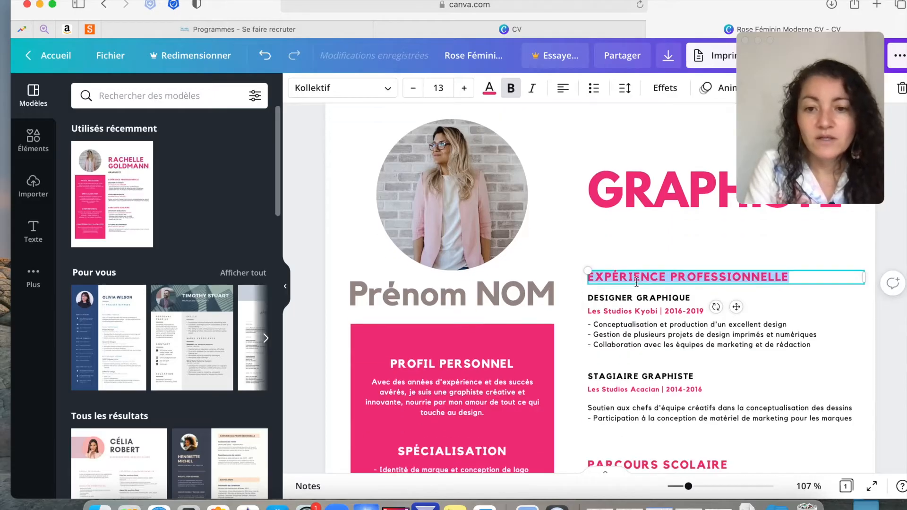
scroll(637, 286, "down", 1)
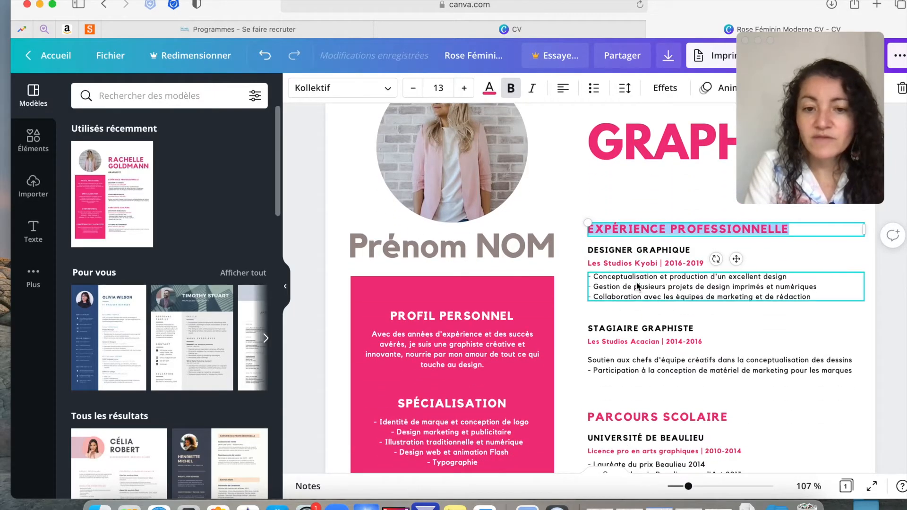
scroll(636, 286, "down", 5)
scroll(636, 282, "up", 6)
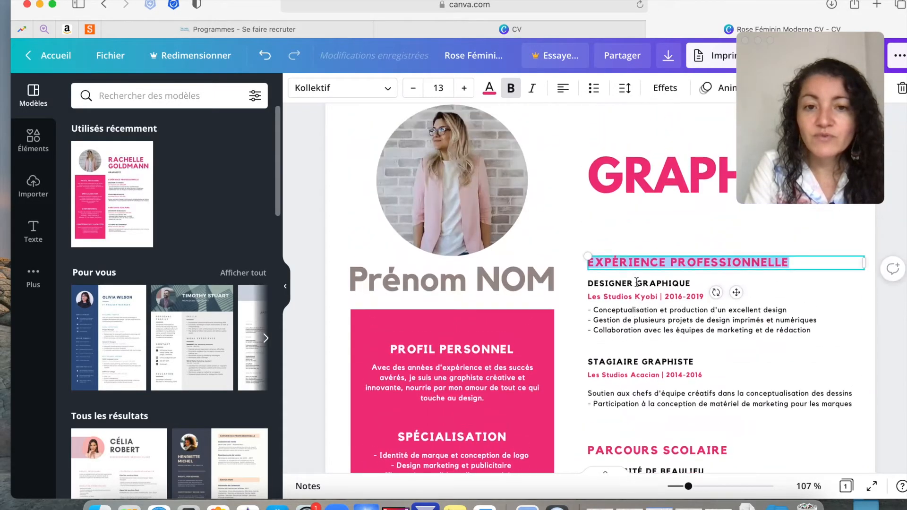
scroll(636, 282, "up", 1)
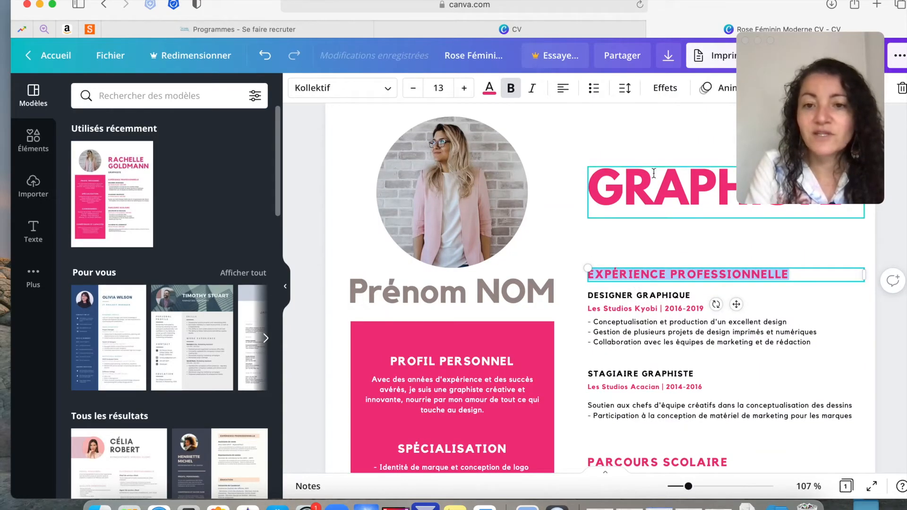
Check the "GRAPHISTE" title's font and set the "Prénom NOM" text to the same font, League Spartan
left_click(652, 190)
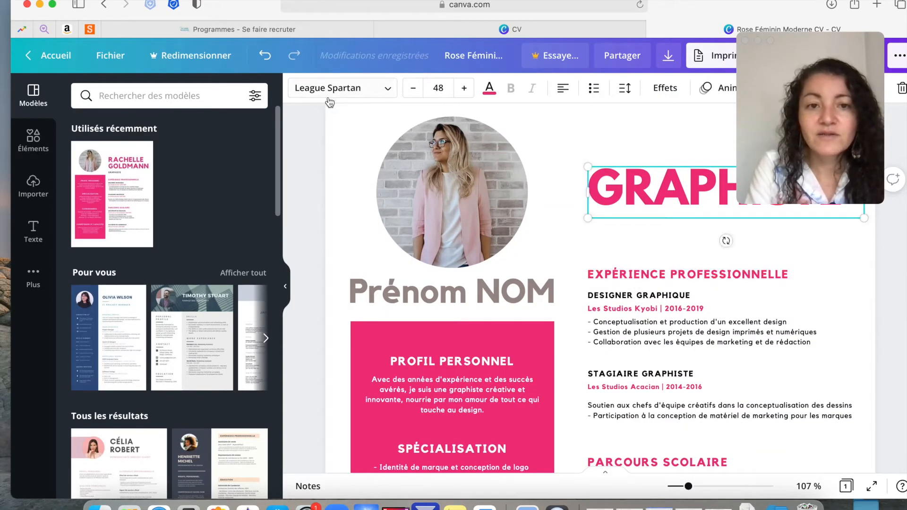
left_click(380, 288)
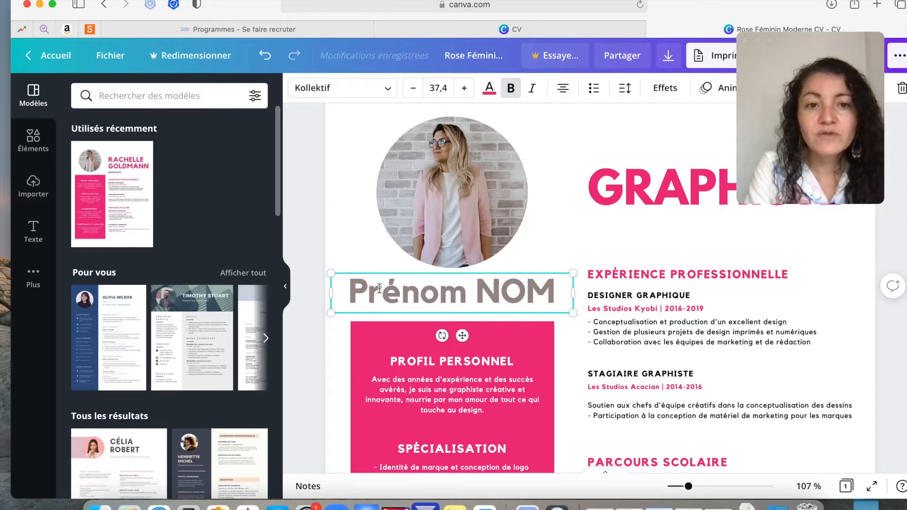
left_click(389, 89)
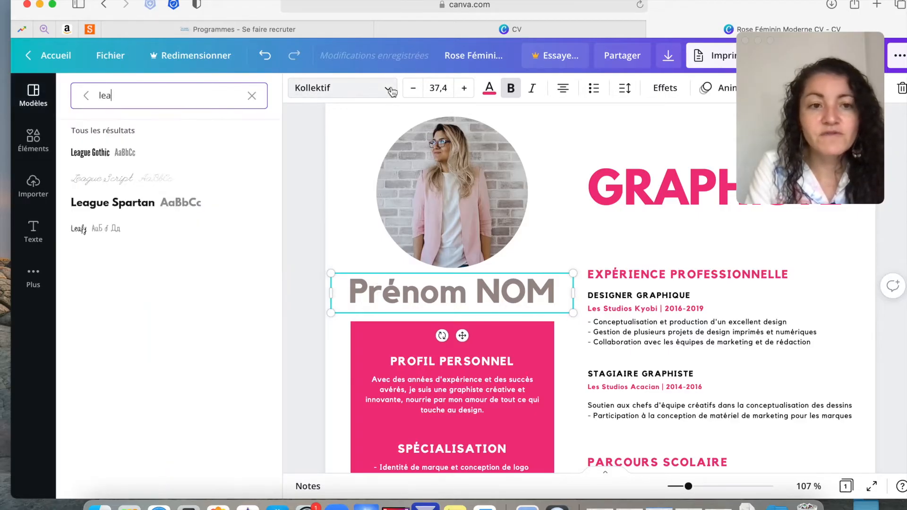
left_click(118, 208)
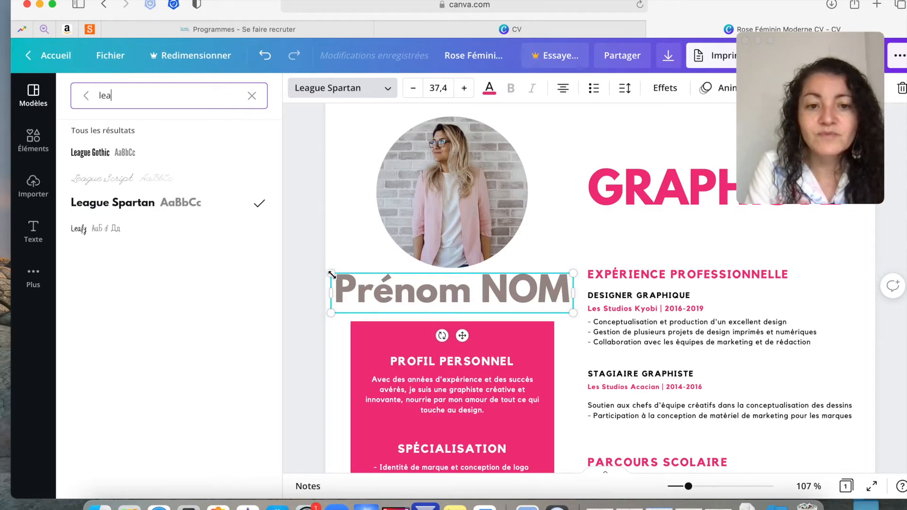
Shrink the "Prénom NOM" text to size 31,5 so its box matches the width of the pink block below
left_click_drag(331, 274, 349, 281)
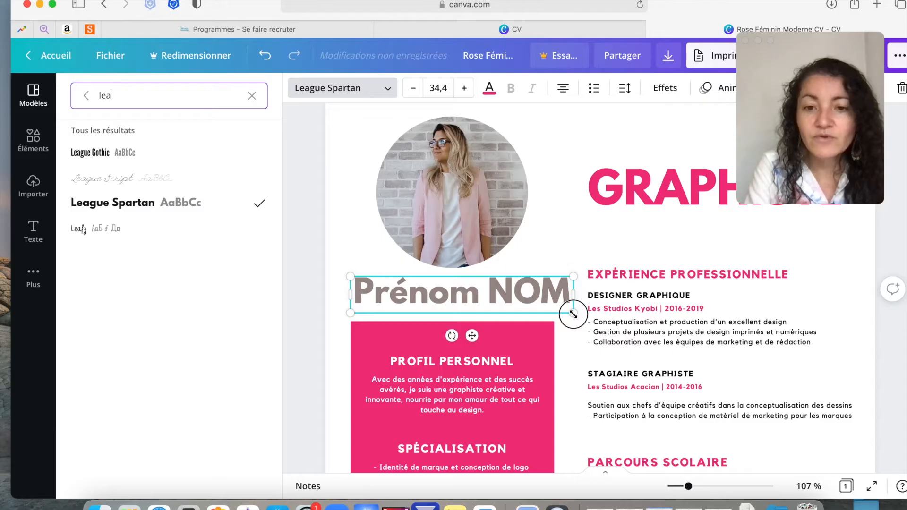
left_click_drag(571, 312, 557, 306)
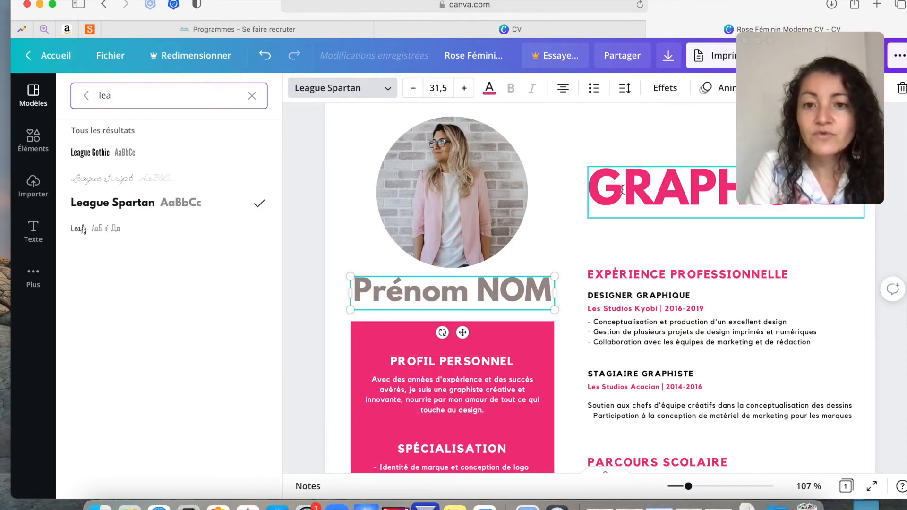
key("Escape")
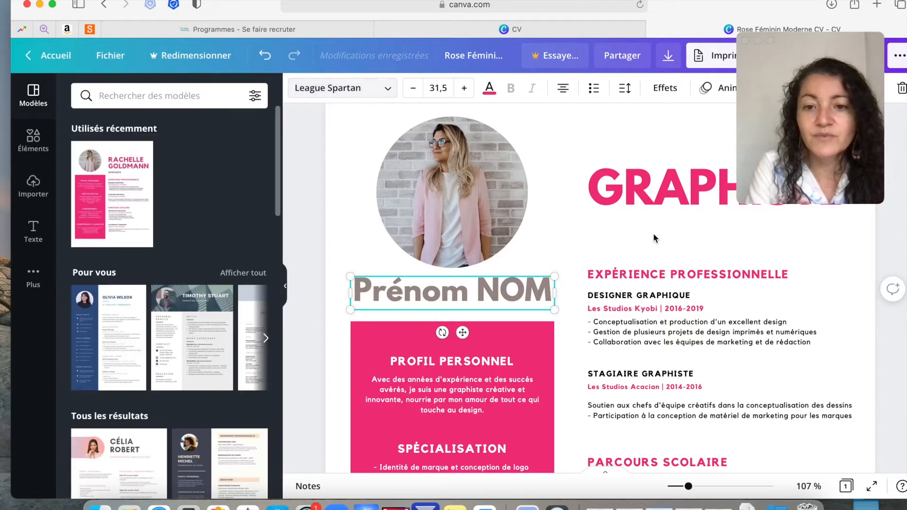
Try League Script on the "EXPÉRIENCE PROFESSIONNELLE" heading and settle on the League Spartan font
double_click(645, 274)
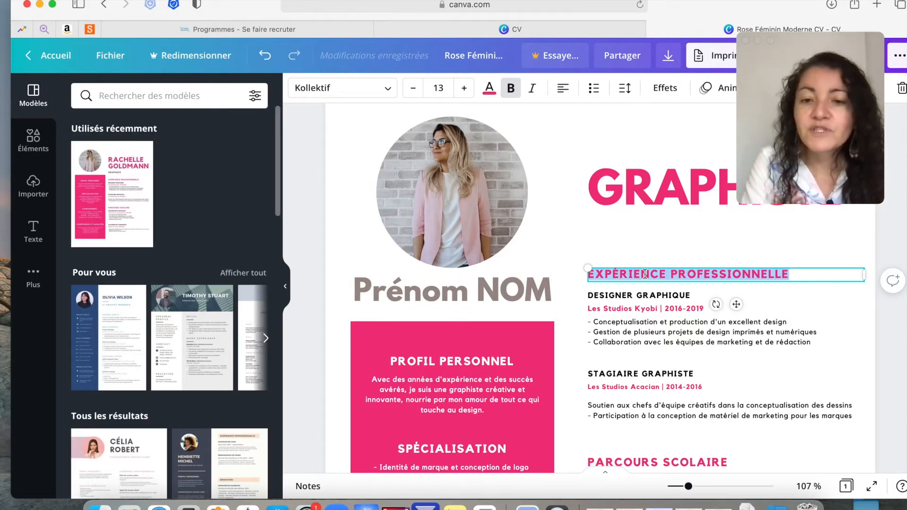
left_click(340, 88)
type("lea")
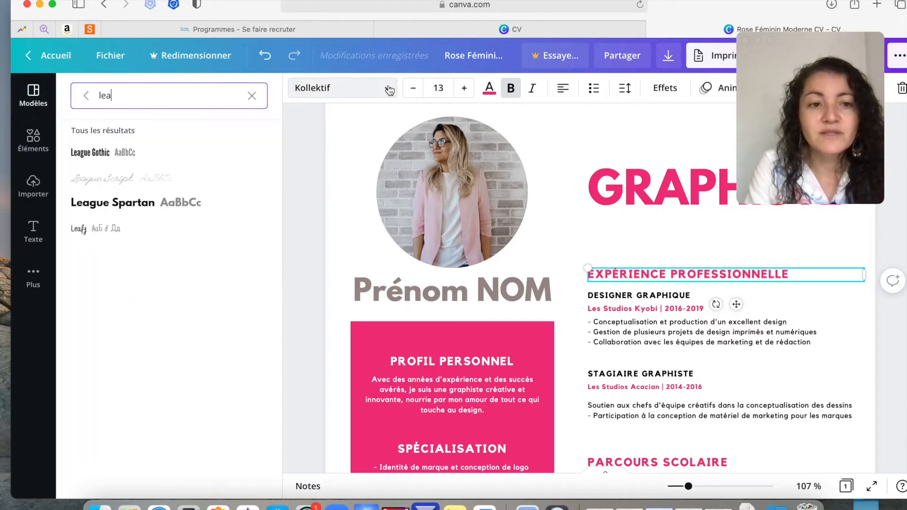
left_click(106, 202)
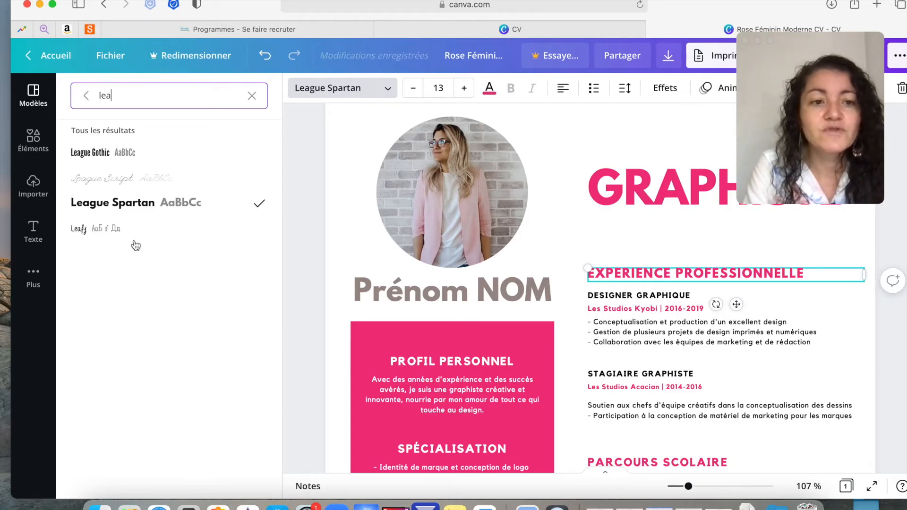
left_click(115, 184)
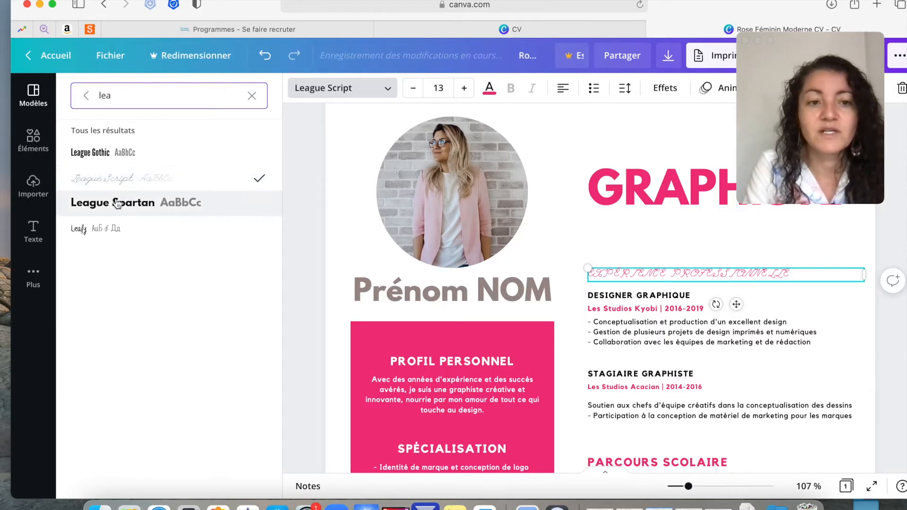
left_click(117, 203)
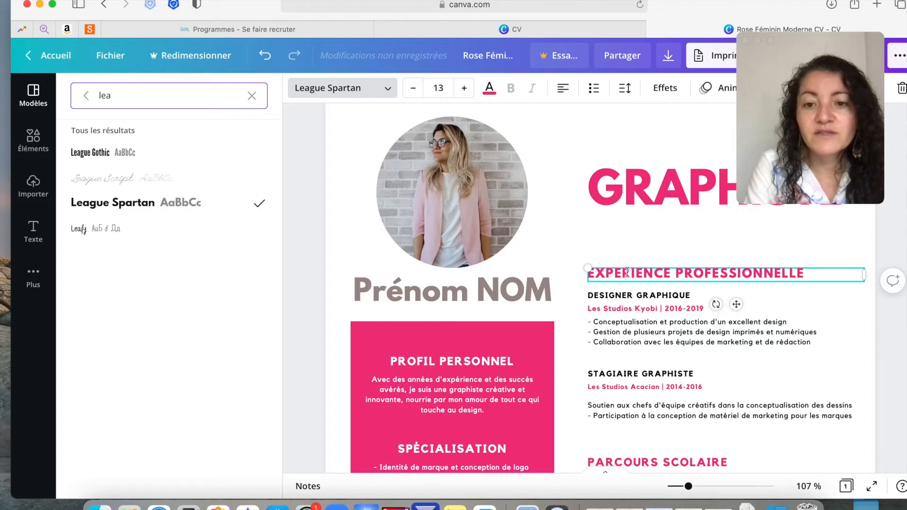
Color the "EXPÉRIENCE PROFESSIONNELLE" heading with the document's black
left_click(490, 89)
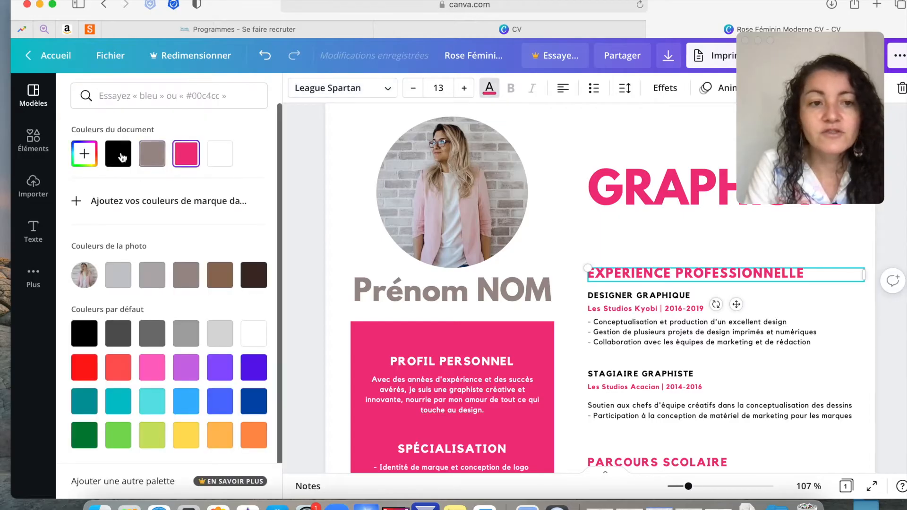
left_click(122, 156)
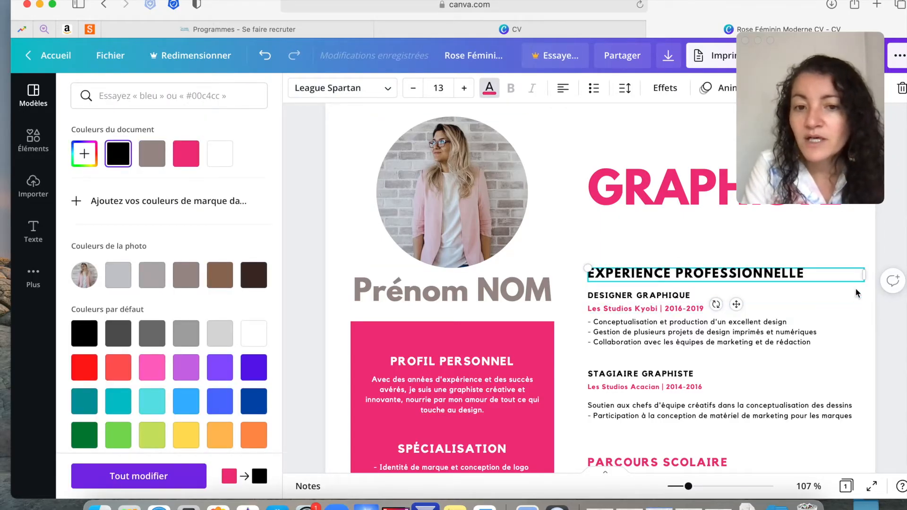
left_click(865, 274)
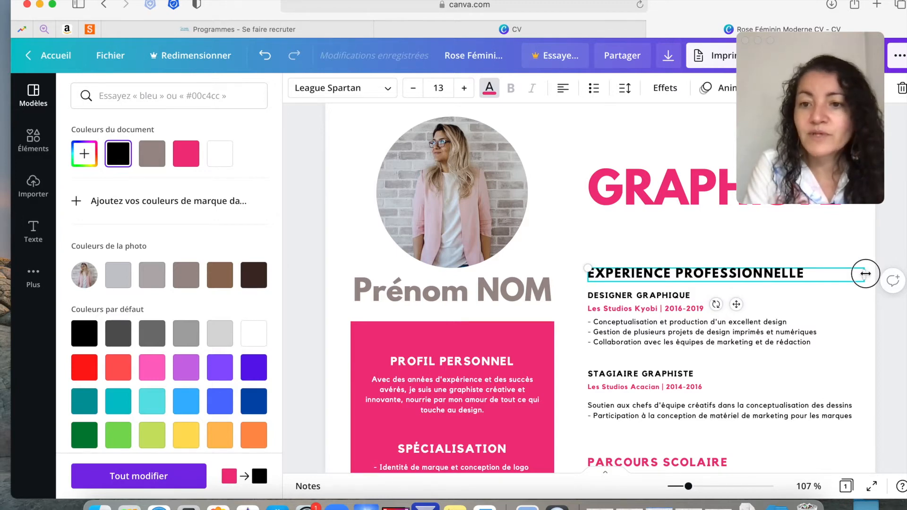
Set the "EXPÉRIENCE PROFESSIONNELLE" heading's font size to 18 and widen its text box to the width of the text boxes below
left_click_drag(865, 274, 811, 277)
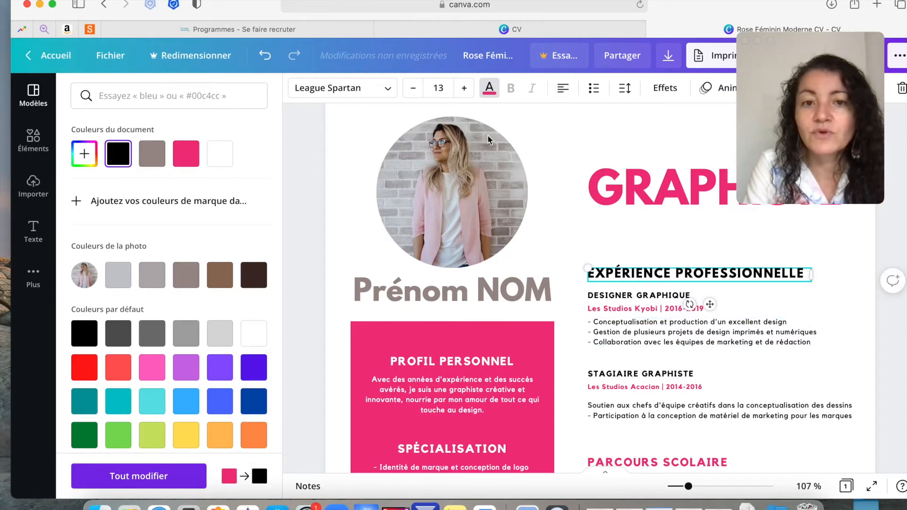
left_click(439, 87)
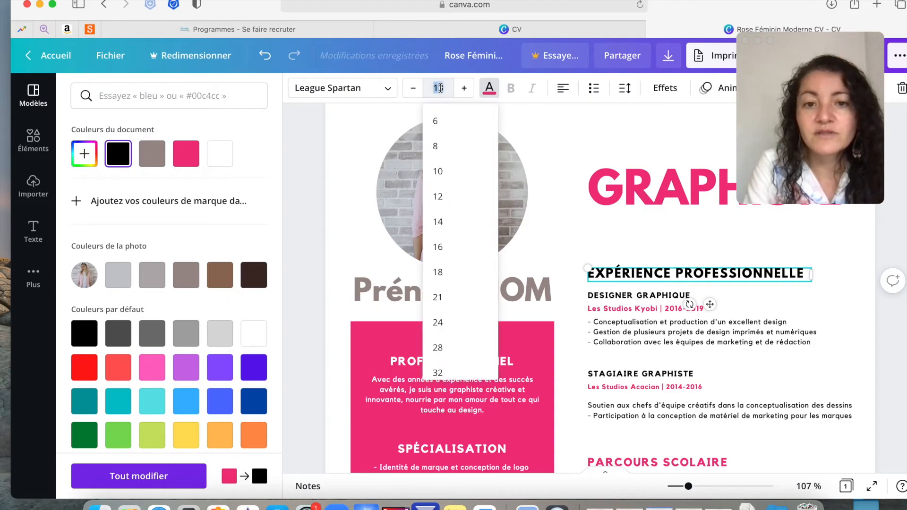
scroll(441, 237, "down", 3)
left_click(439, 194)
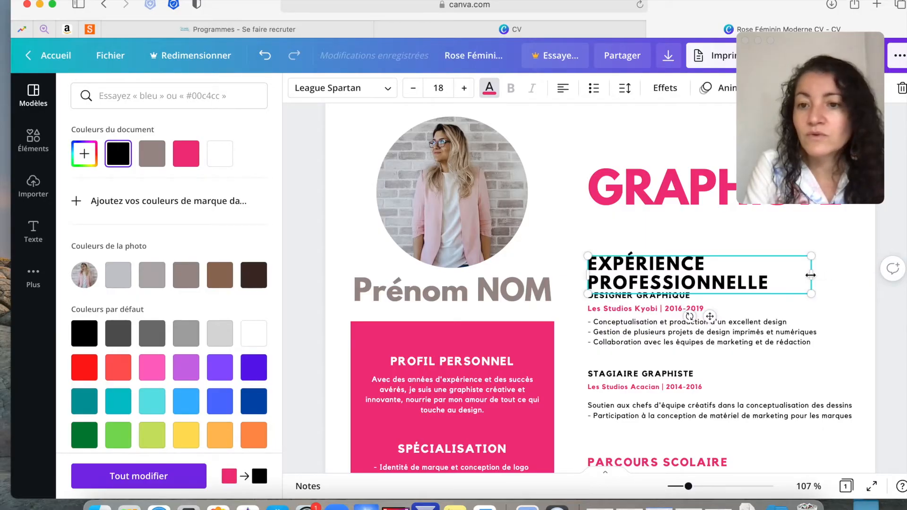
left_click_drag(810, 275, 860, 266)
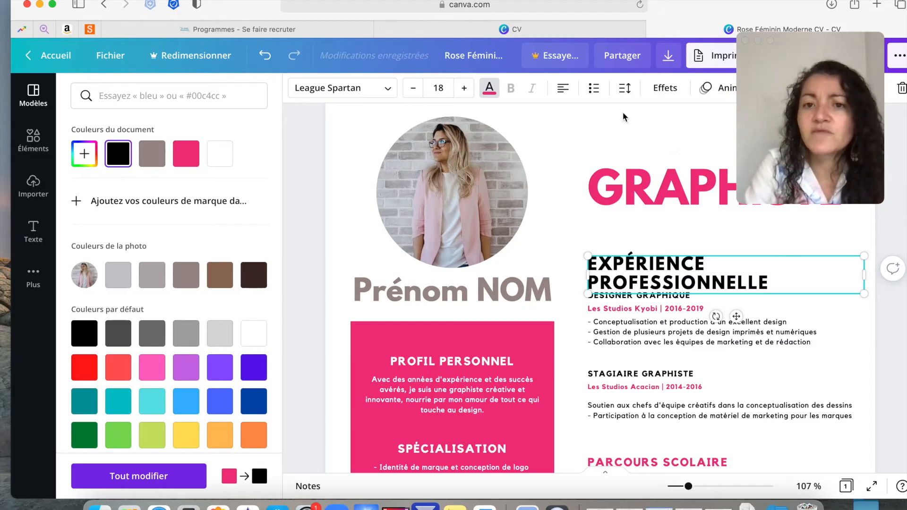
Set the letter spacing of the "EXPÉRIENCE PROFESSIONNELLE" heading to 0
left_click(629, 90)
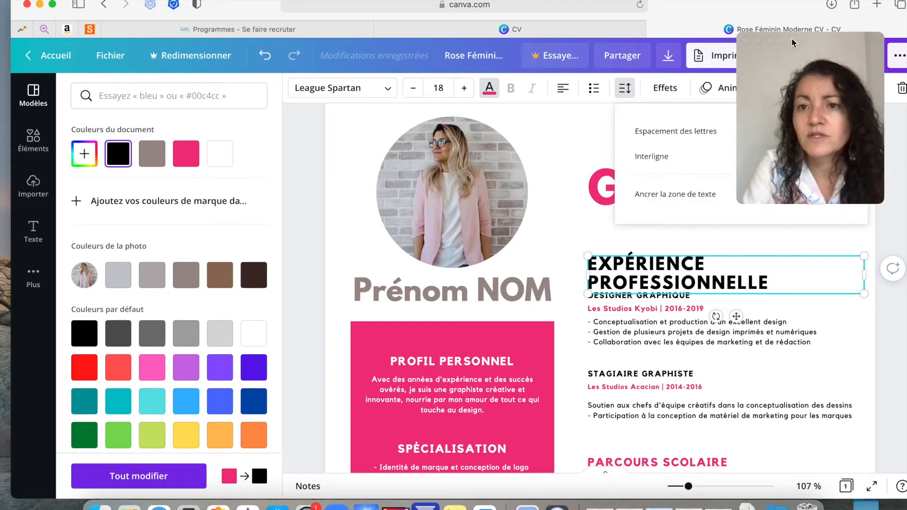
left_click_drag(792, 40, 97, 32)
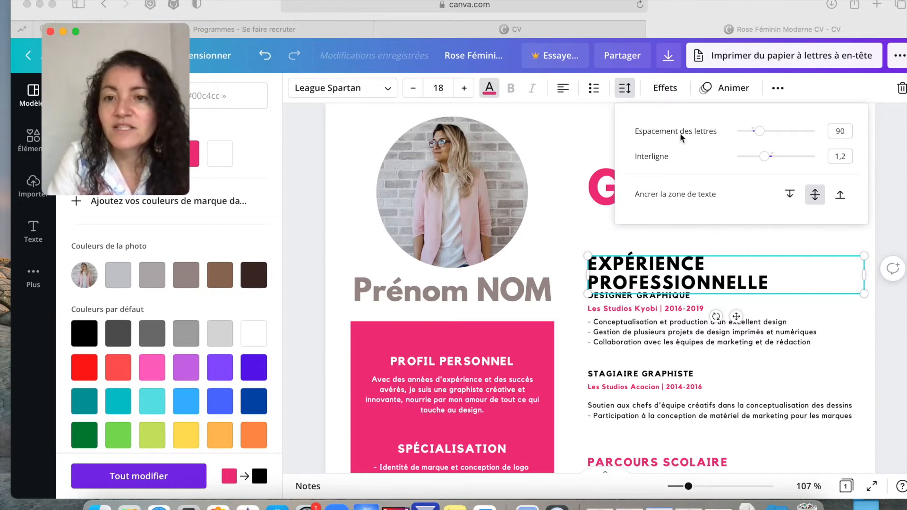
left_click(847, 136)
double_click(840, 132)
type("9")
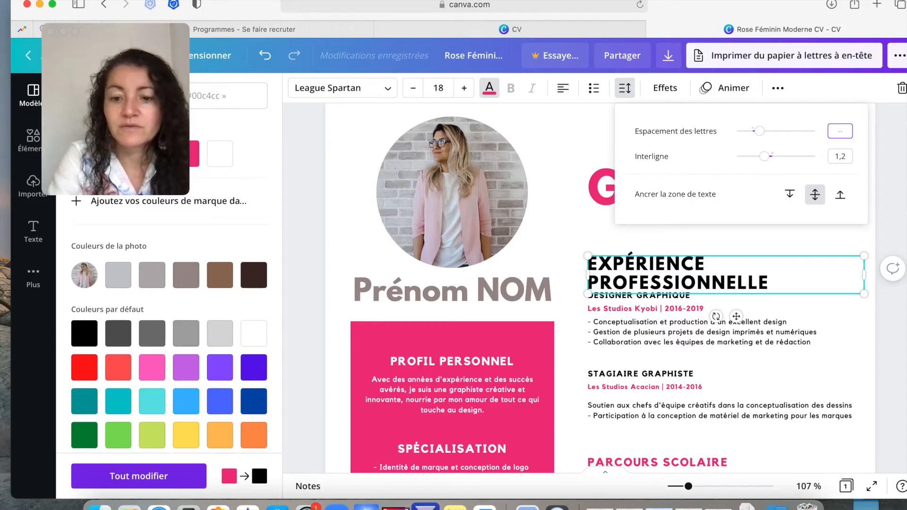
type("0")
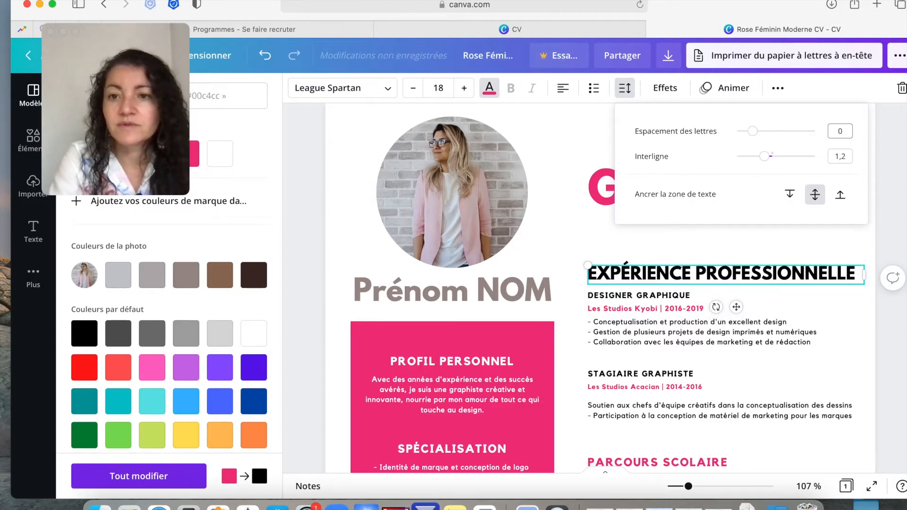
Color the "DESIGNER GRAPHIQUE" job title with the document's pink
left_click(838, 294)
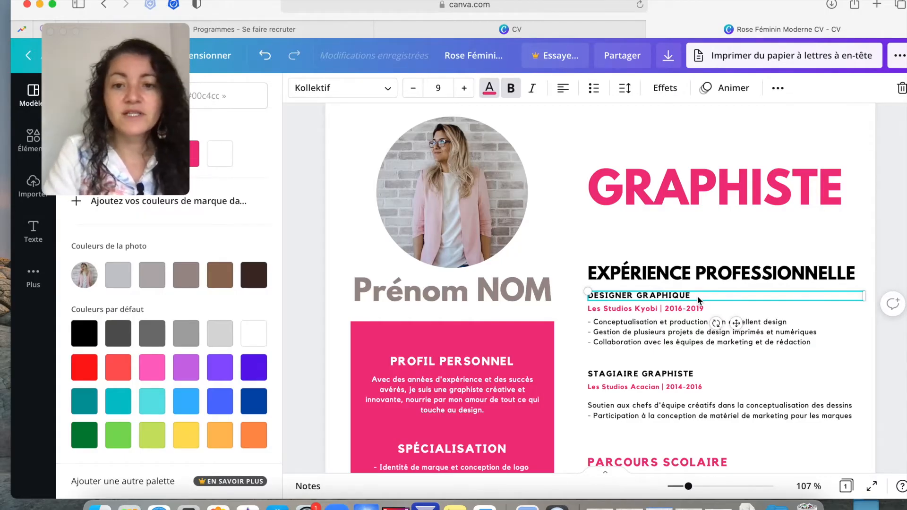
triple_click(671, 295)
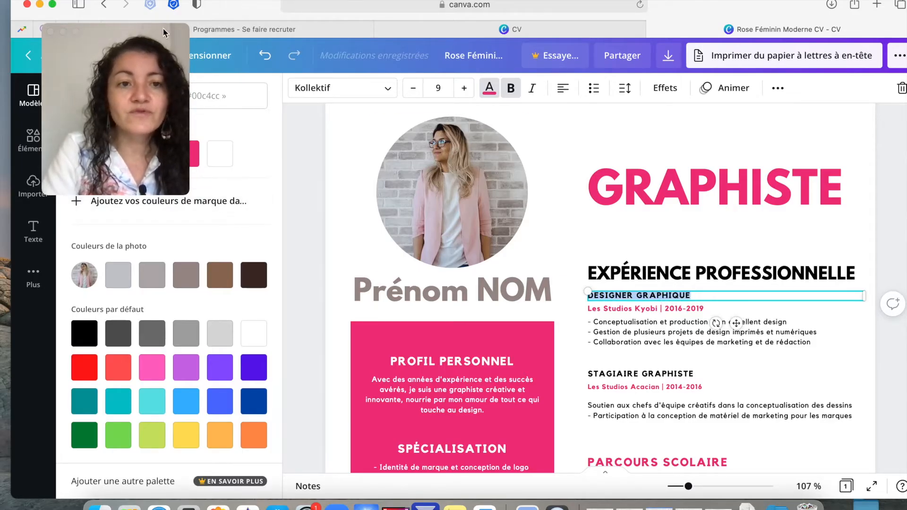
left_click_drag(163, 30, 138, 308)
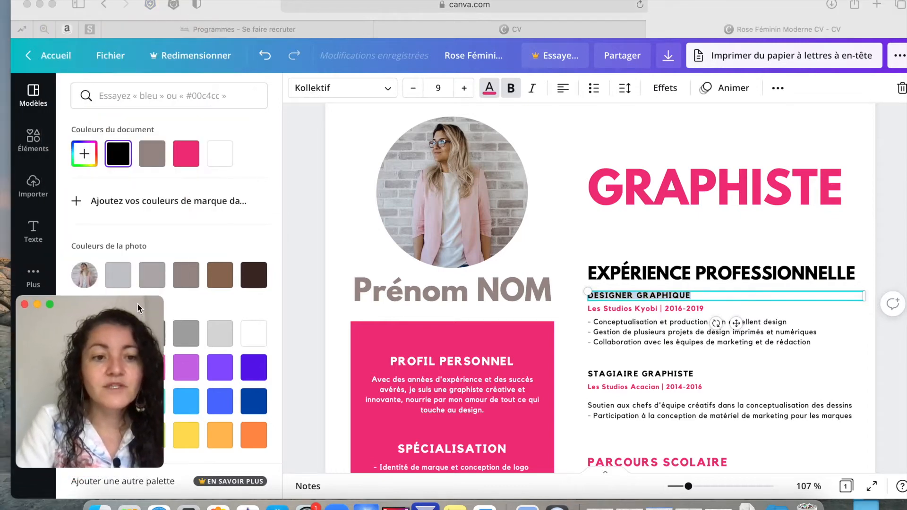
left_click(186, 153)
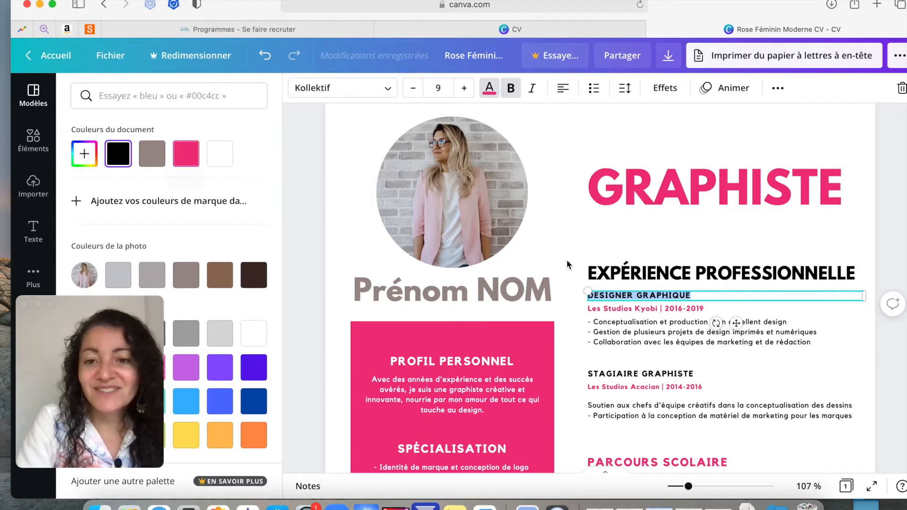
left_click(186, 153)
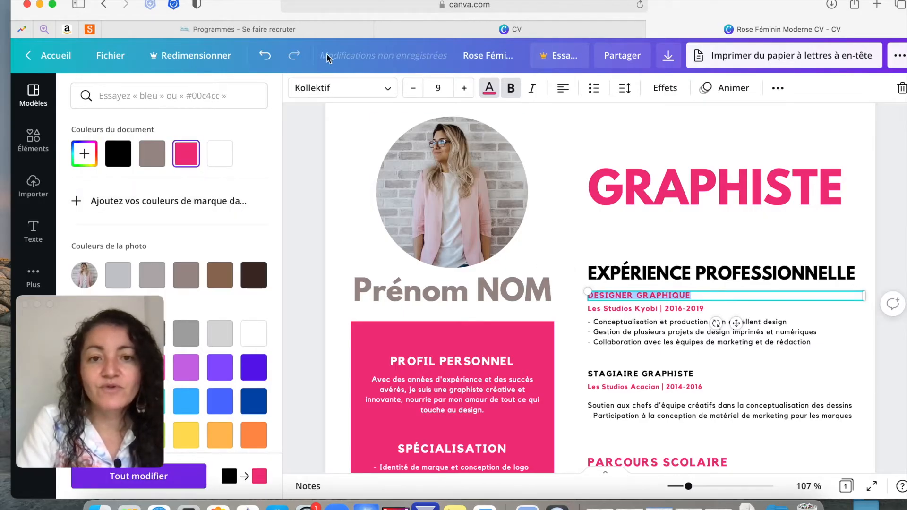
Set the "DESIGNER GRAPHIQUE" job title to the Arialle font at size 12
left_click(389, 88)
type("lea")
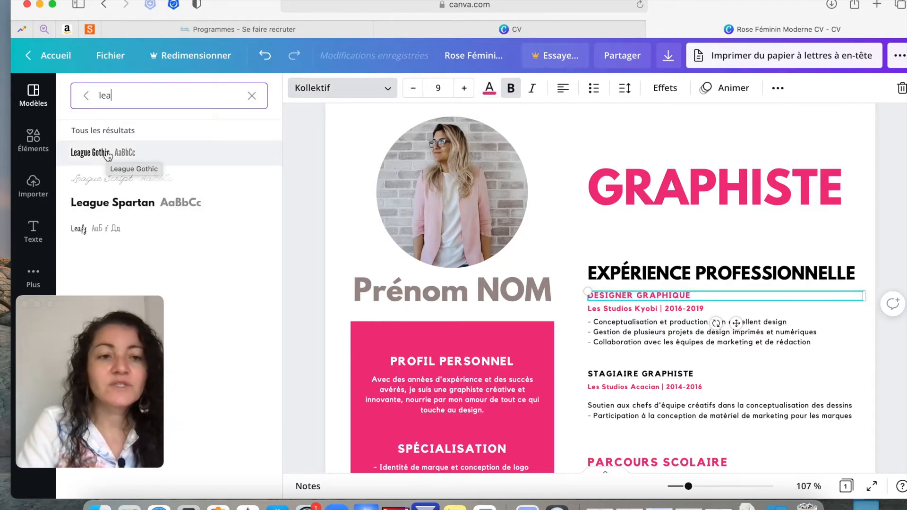
left_click(252, 96)
type("arial")
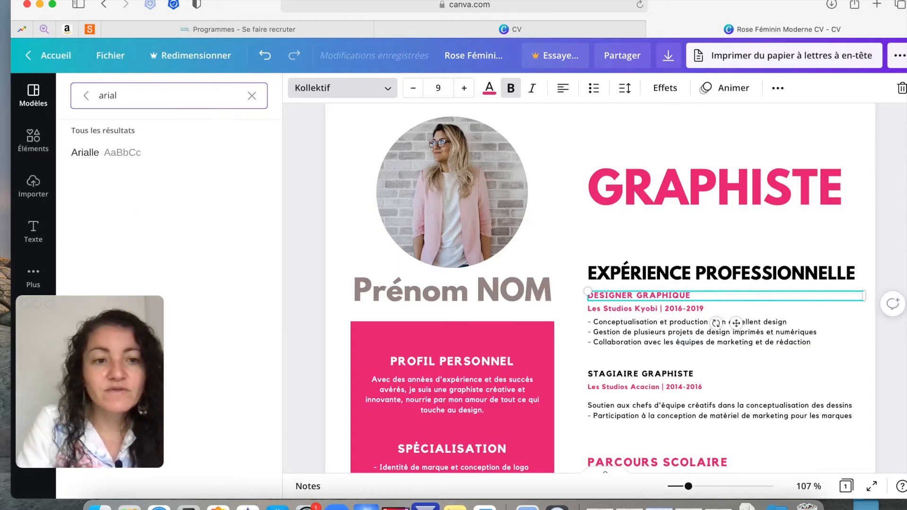
left_click(105, 162)
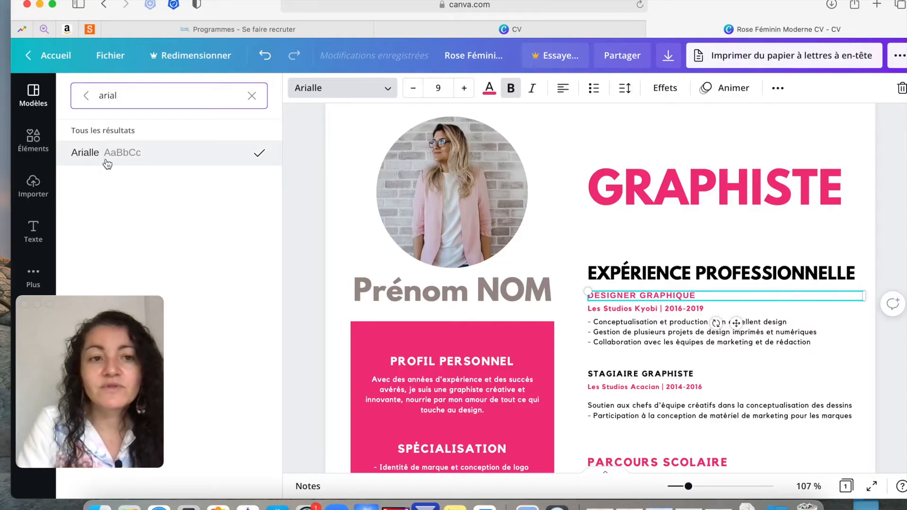
left_click(437, 87)
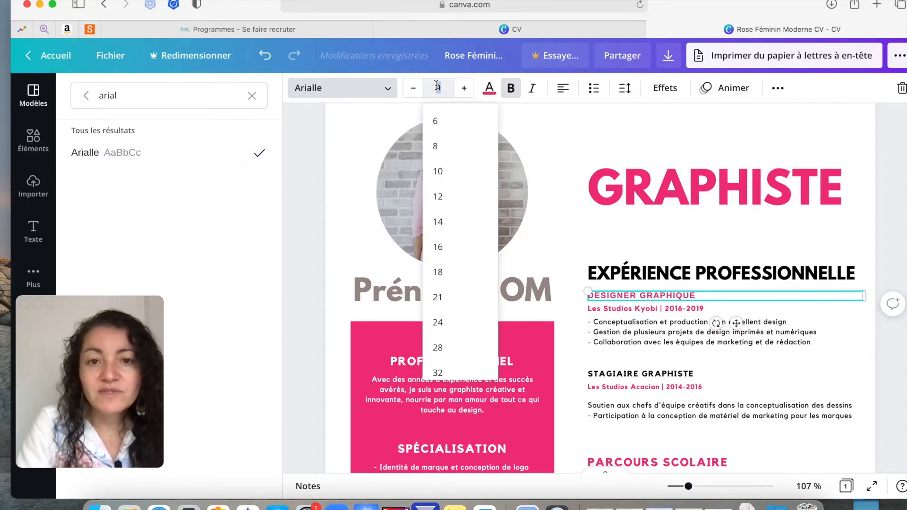
left_click(450, 204)
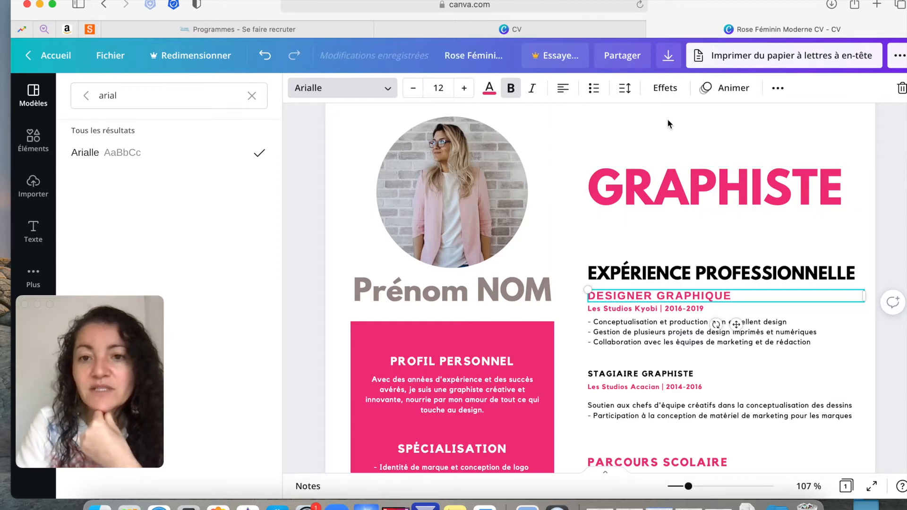
Set the letter spacing of the "DESIGNER GRAPHIQUE" job title to 0
left_click(625, 88)
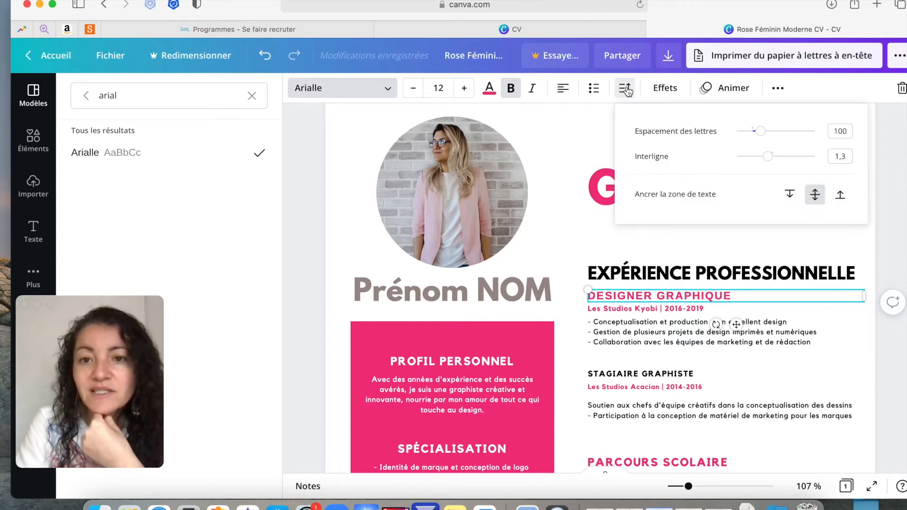
left_click(843, 131)
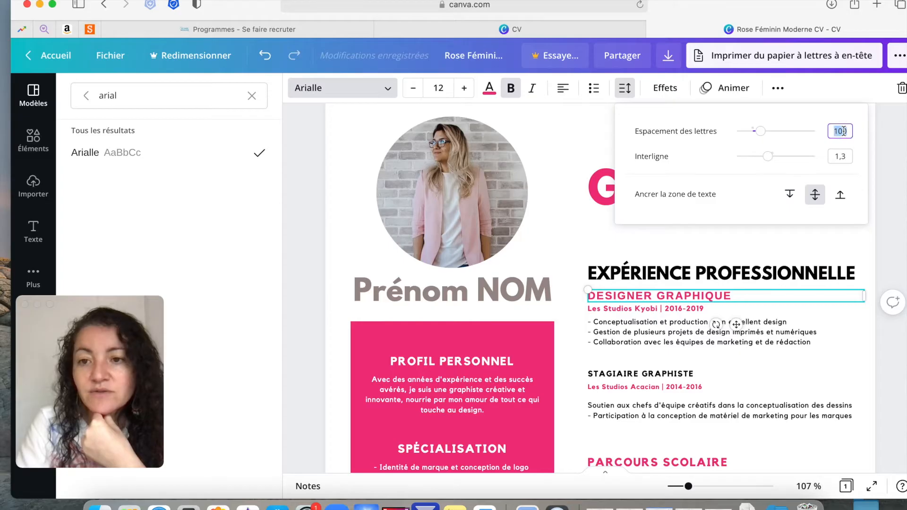
key("BackSpace")
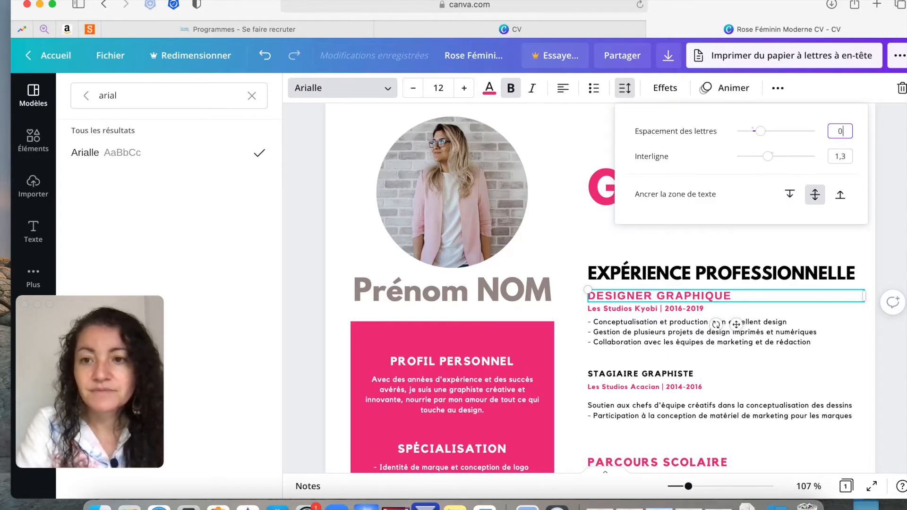
type("0")
key("Return")
left_click(597, 241)
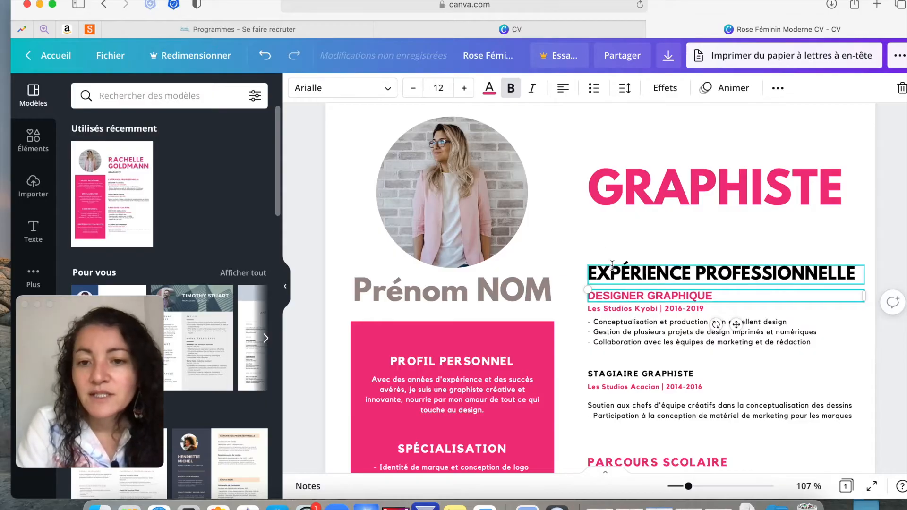
Try the document's grey-brown on the "Les Studios Kyobi | 2016-2019" line and settle on black
scroll(611, 265, "down", 1)
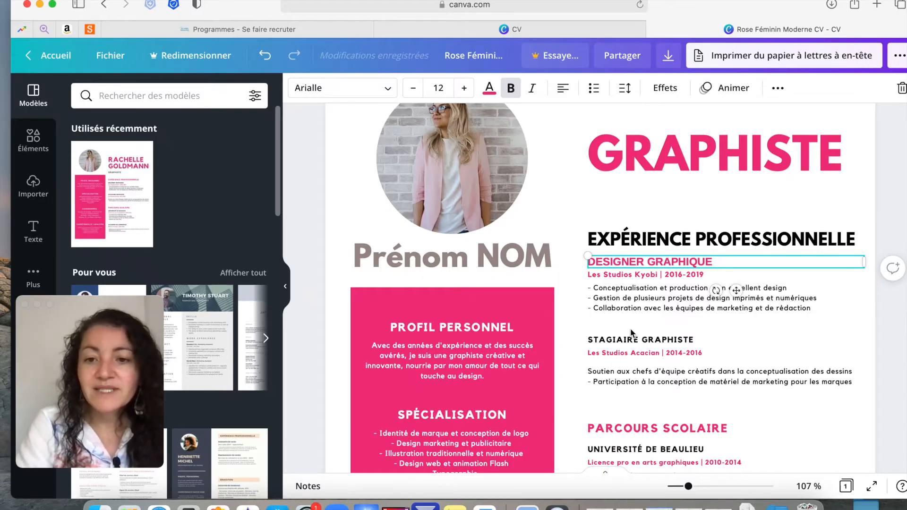
left_click(634, 274)
double_click(634, 274)
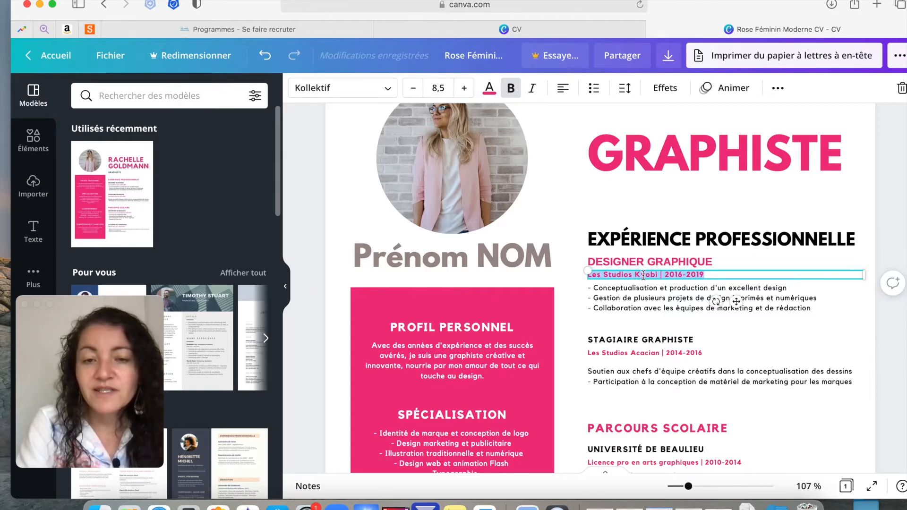
left_click(489, 88)
left_click(118, 154)
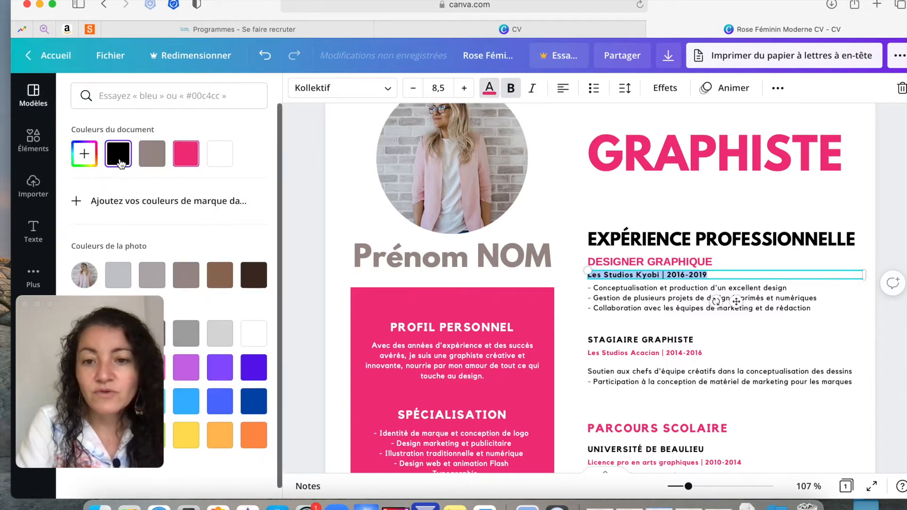
left_click(150, 162)
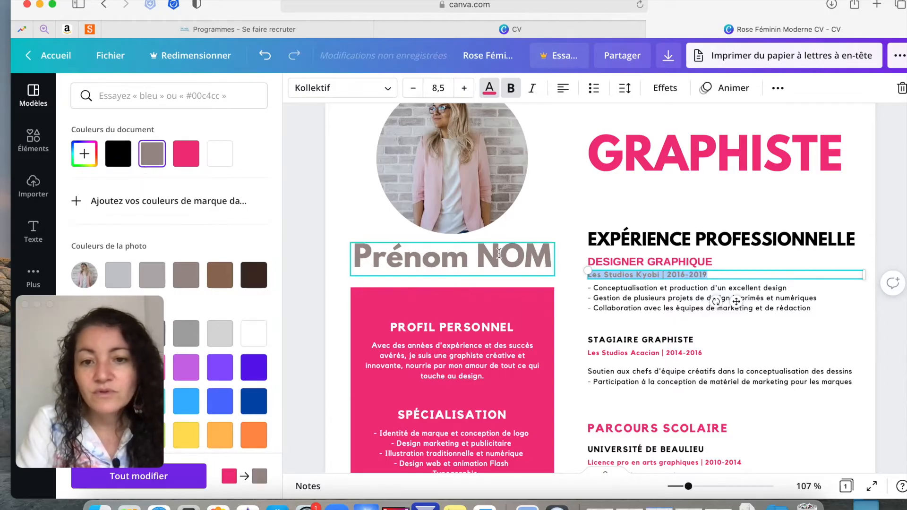
key("Escape")
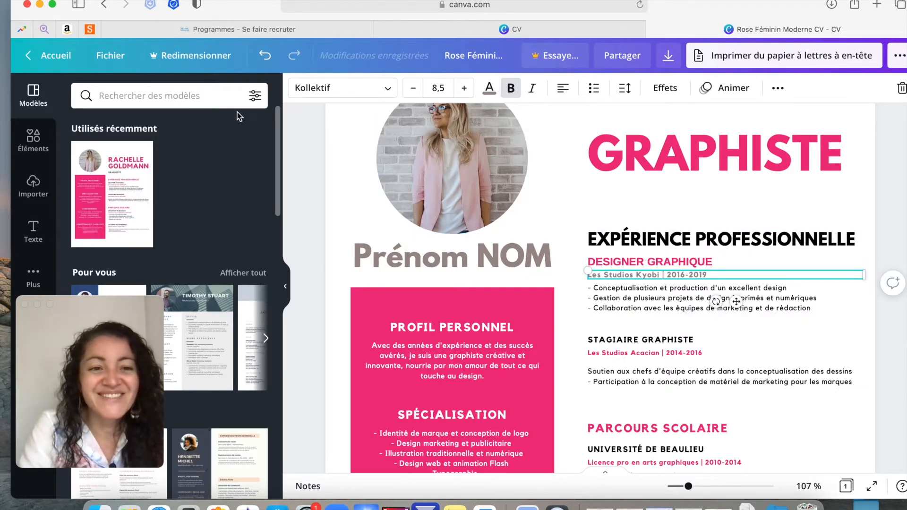
left_click(488, 87)
left_click(118, 154)
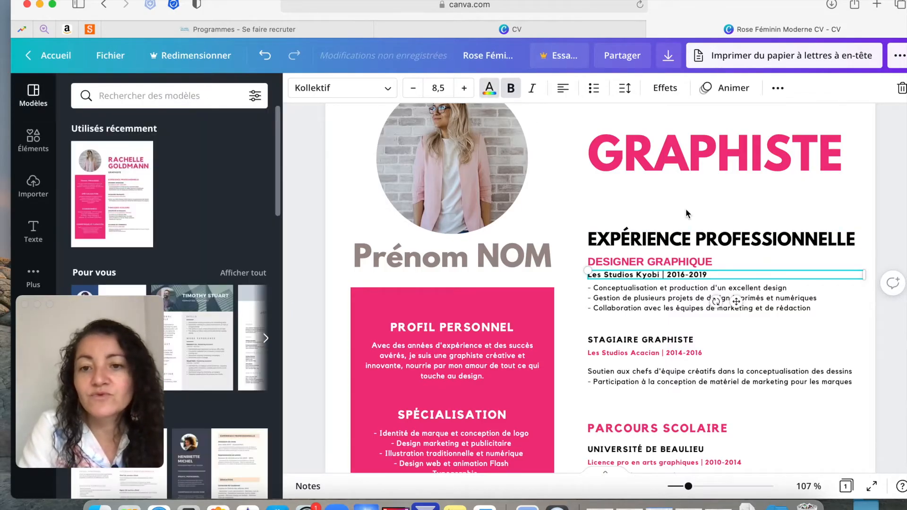
left_click(685, 208)
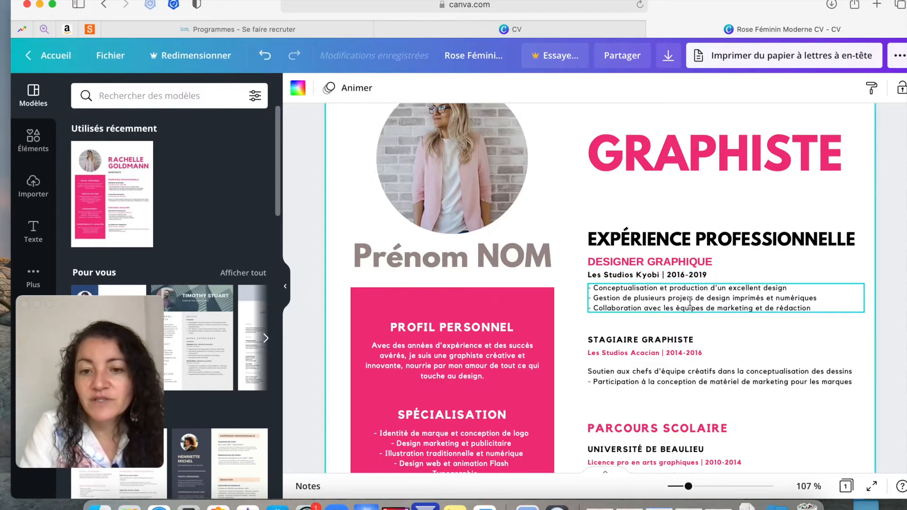
Review the remaining headings and text sections down to the end of the CV page and return to the professional experience section
scroll(689, 300, "down", 1)
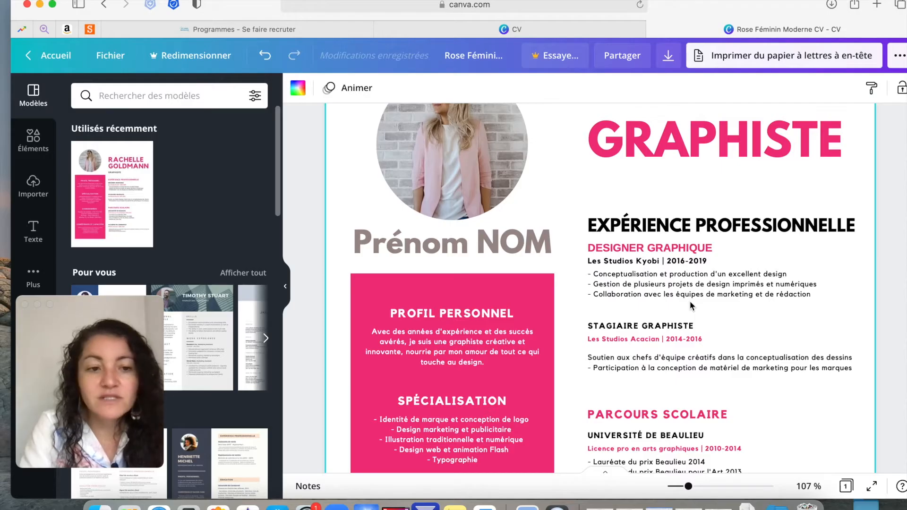
scroll(690, 305, "down", 1)
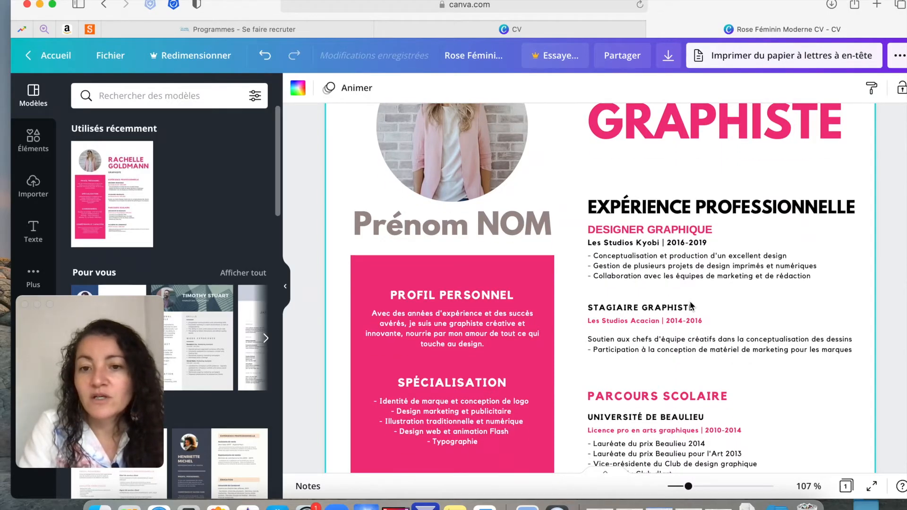
scroll(689, 305, "down", 1)
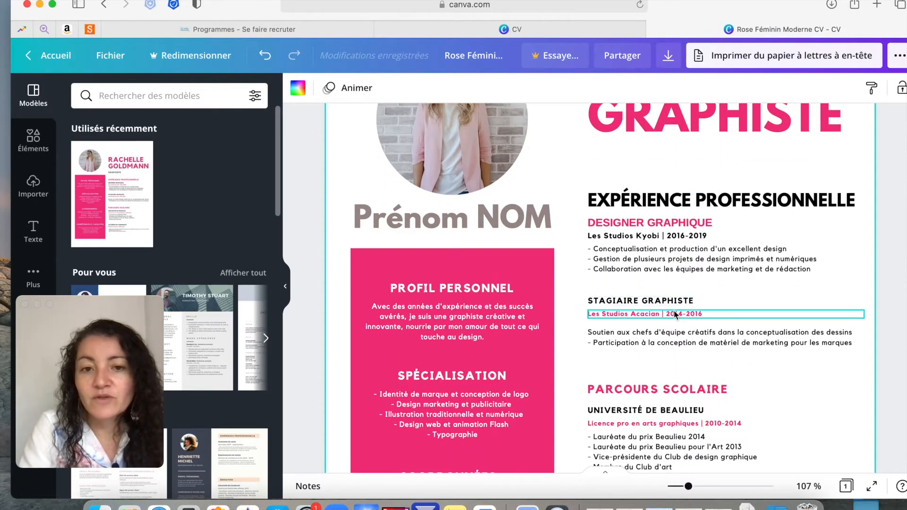
scroll(672, 444, "down", 8)
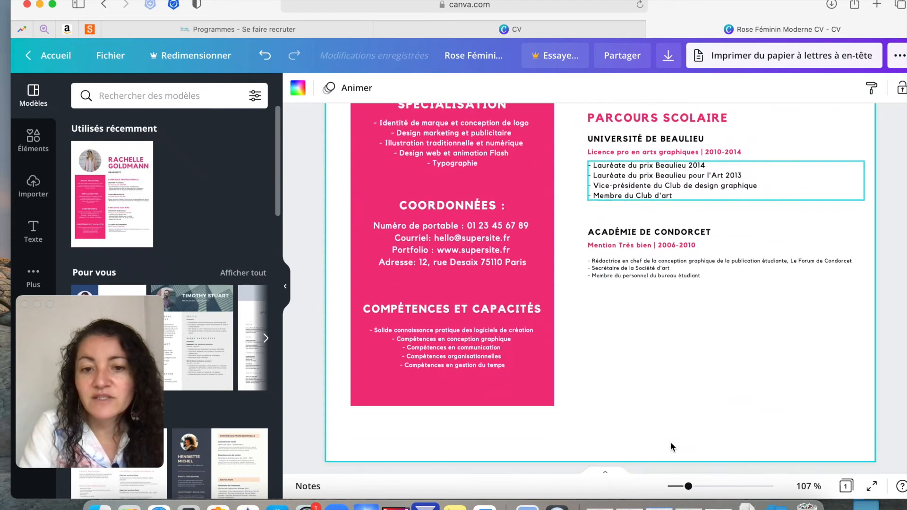
scroll(670, 441, "up", 10)
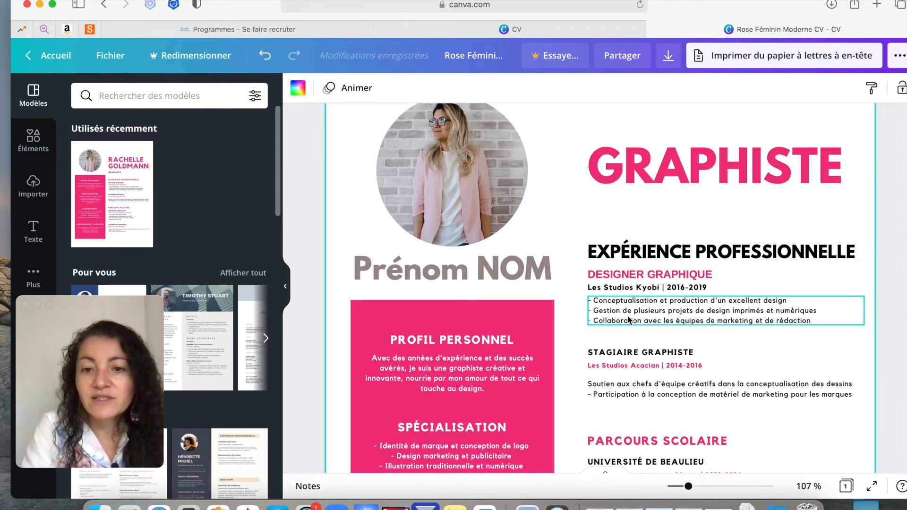
scroll(627, 315, "down", 2)
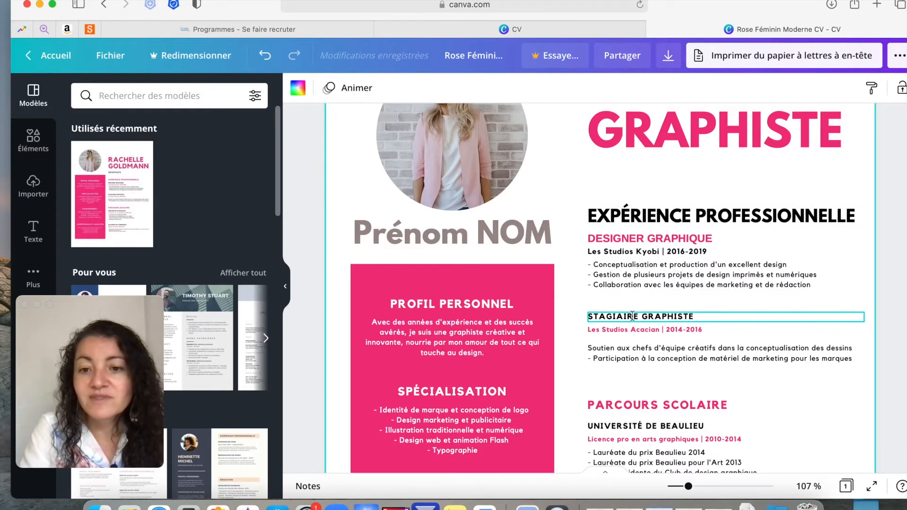
Reword the second job title, "STAGIAIRE GRAPHISTE", as "GRAPHISTE STAGIAIRE"
double_click(624, 315)
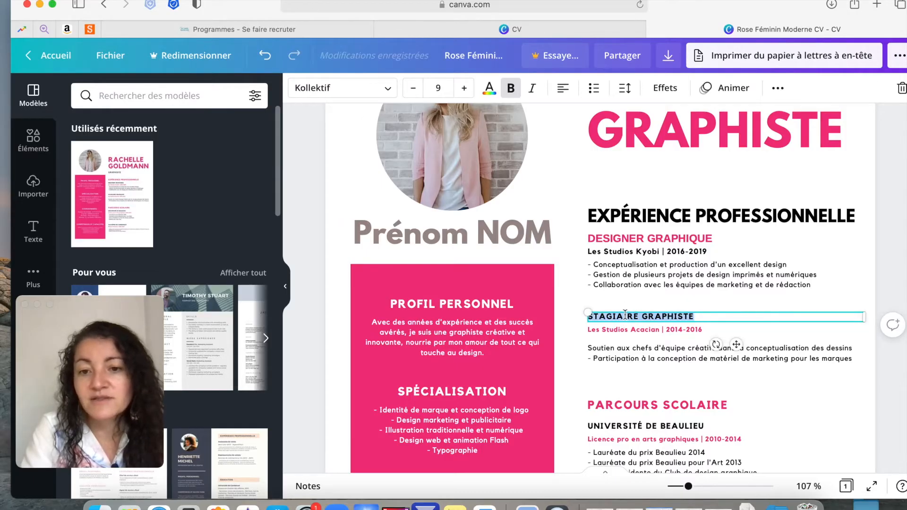
double_click(624, 315)
key("BackSpace")
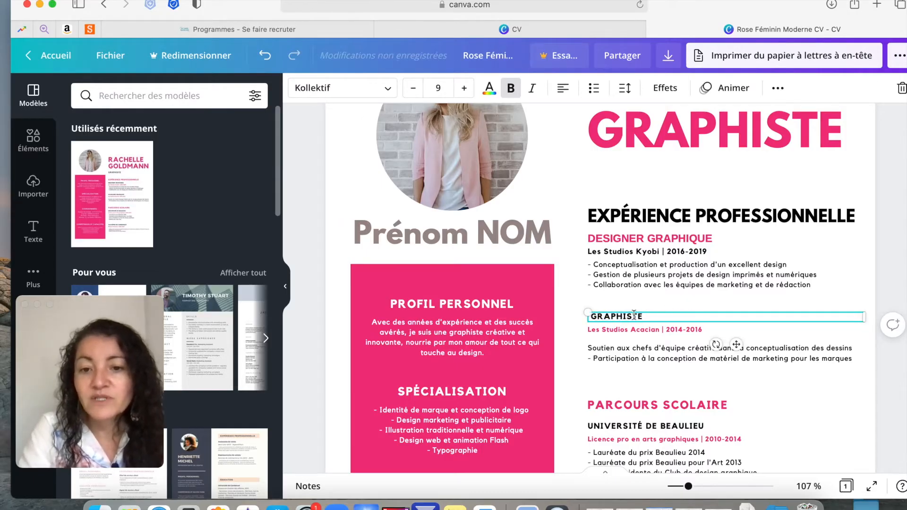
key("Delete")
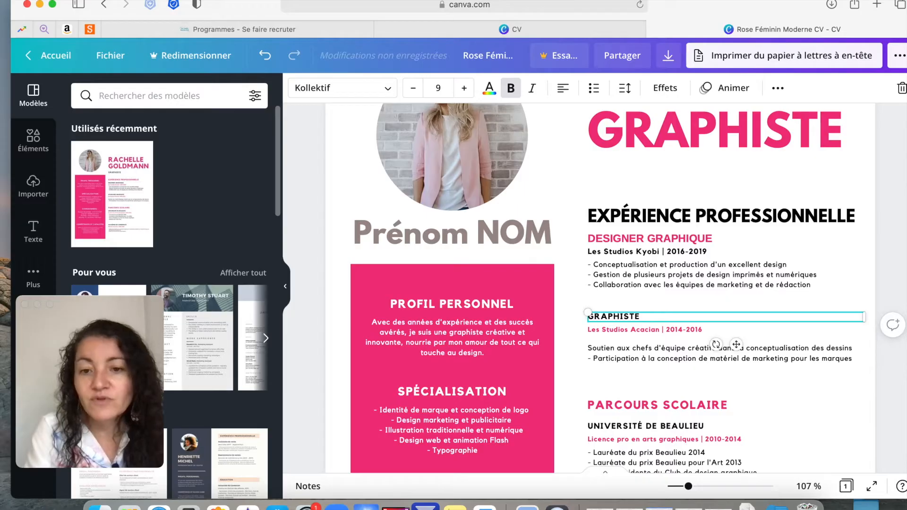
left_click(689, 315)
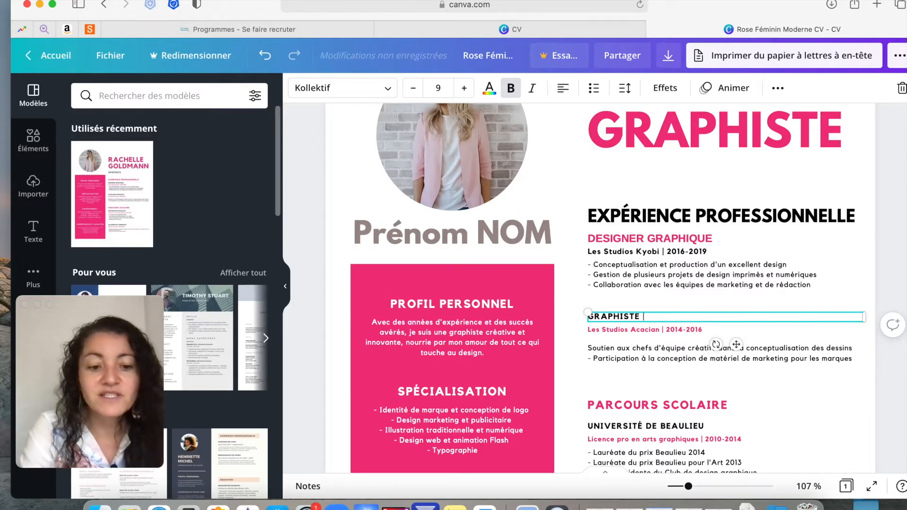
type("STAGIAIRE")
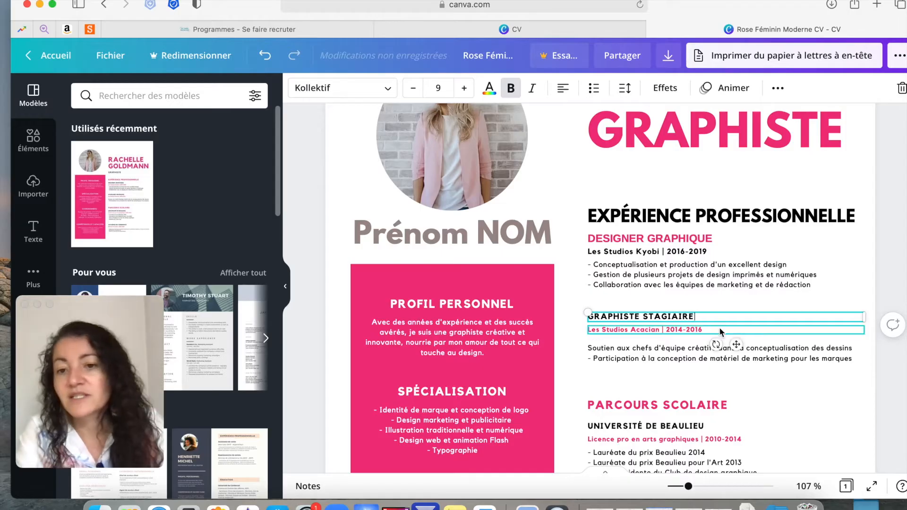
Turn off uppercase formatting on the second job title and retype its first word in capitals so it reads "GRAPHISTE stagiaire"
double_click(668, 316)
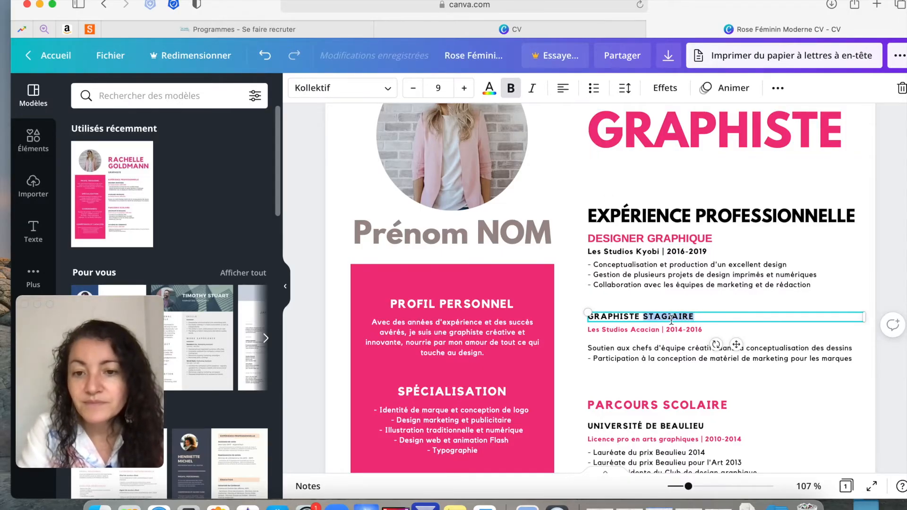
left_click(777, 90)
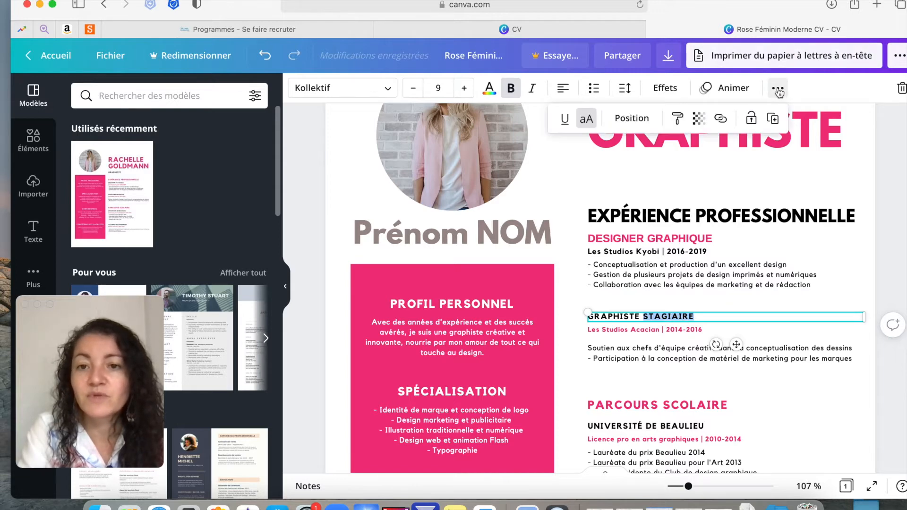
left_click(587, 124)
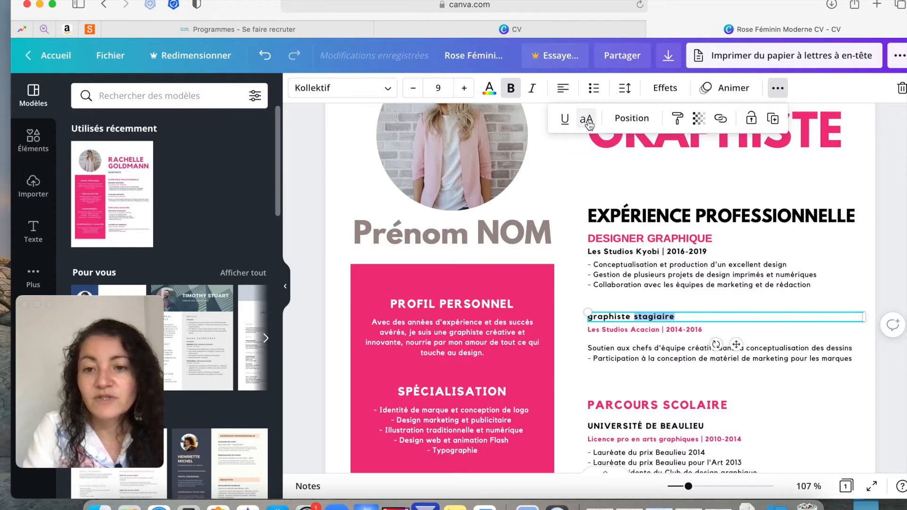
left_click(614, 317)
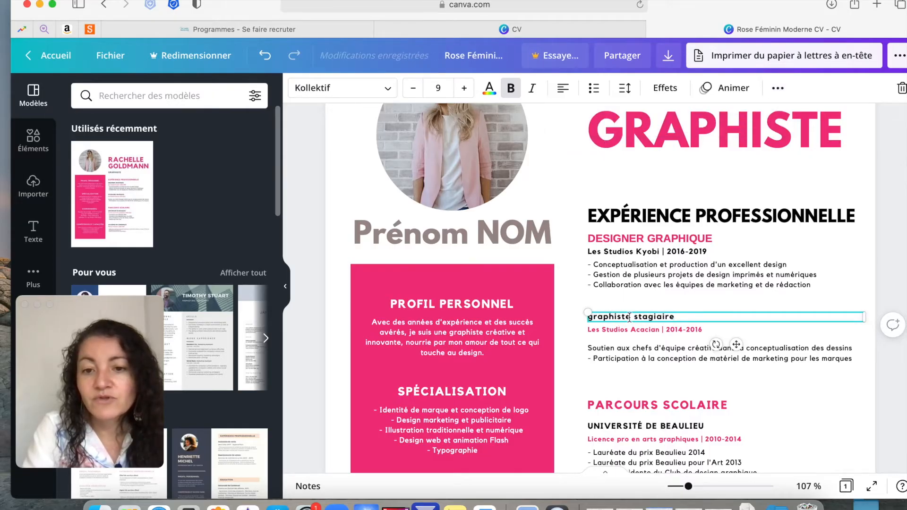
left_click_drag(632, 316, 590, 314)
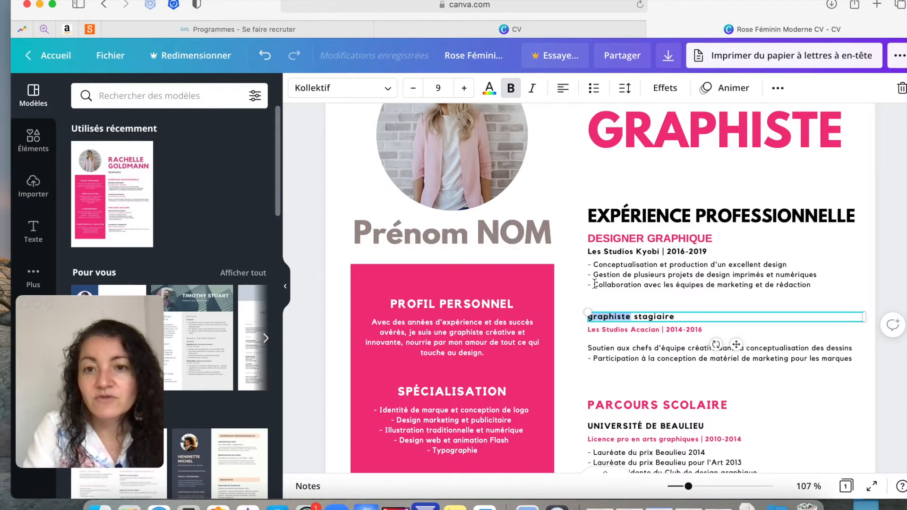
type("GRAPHISTE")
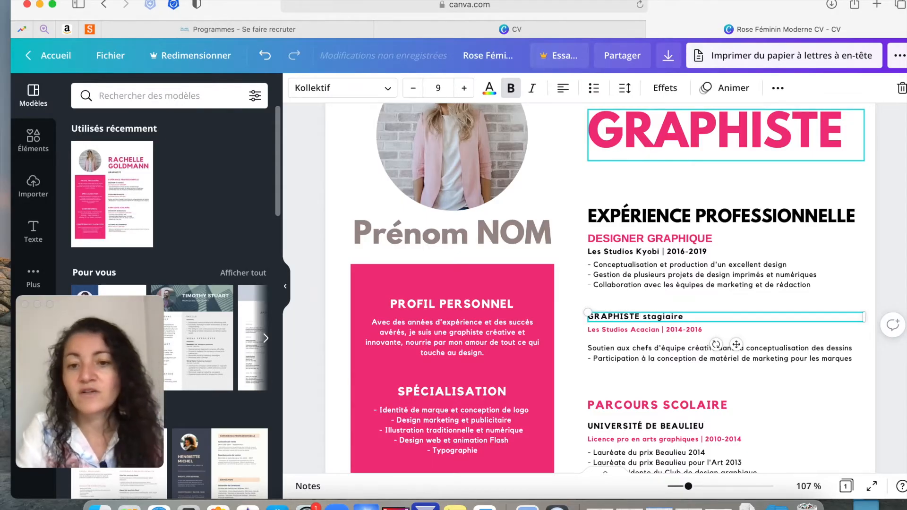
left_click(718, 300)
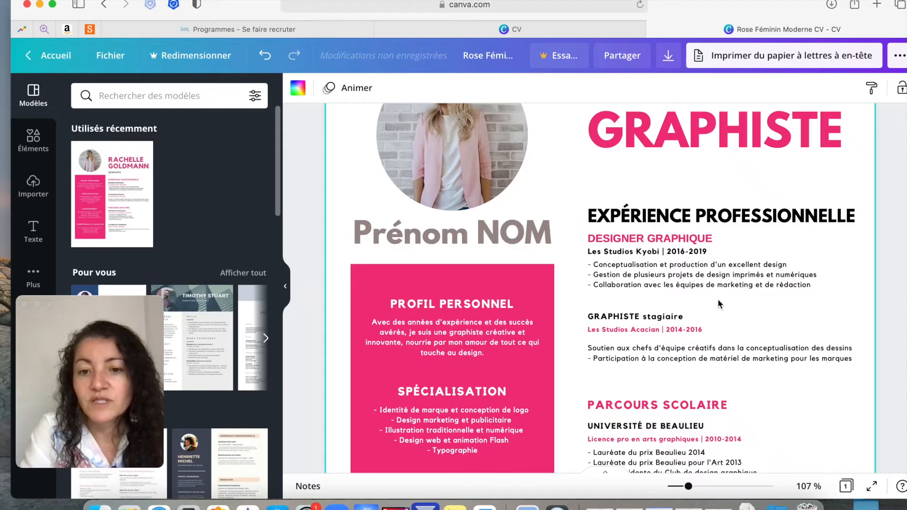
Copy the text style of the "DESIGNER GRAPHIQUE" job title onto the "GRAPHISTE stagiaire" title
left_click(661, 238)
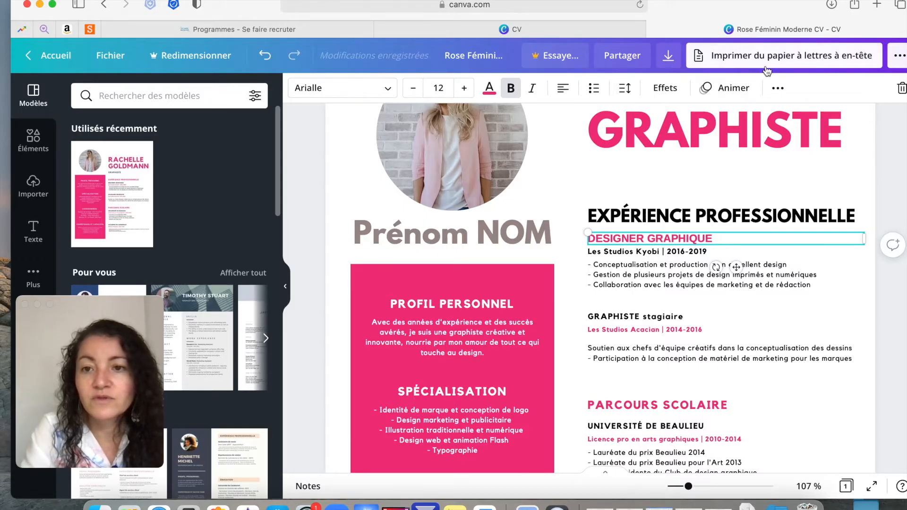
left_click(779, 88)
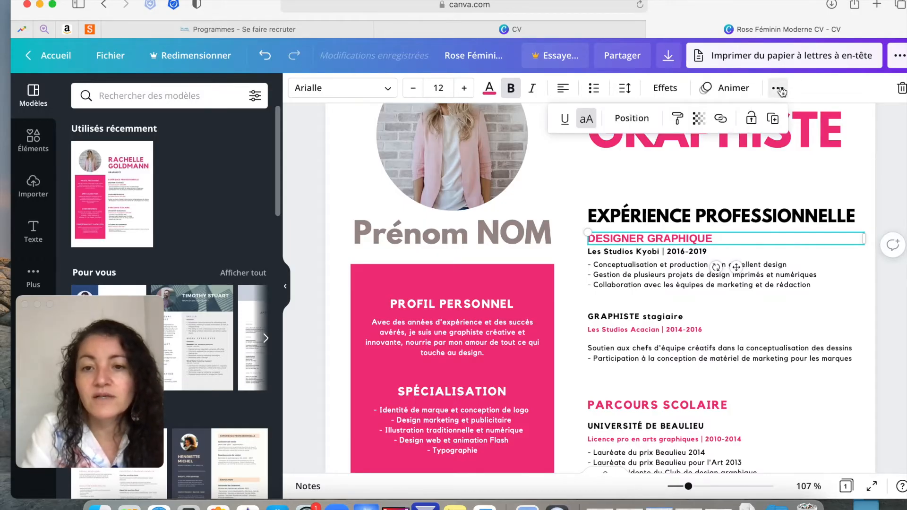
left_click(779, 89)
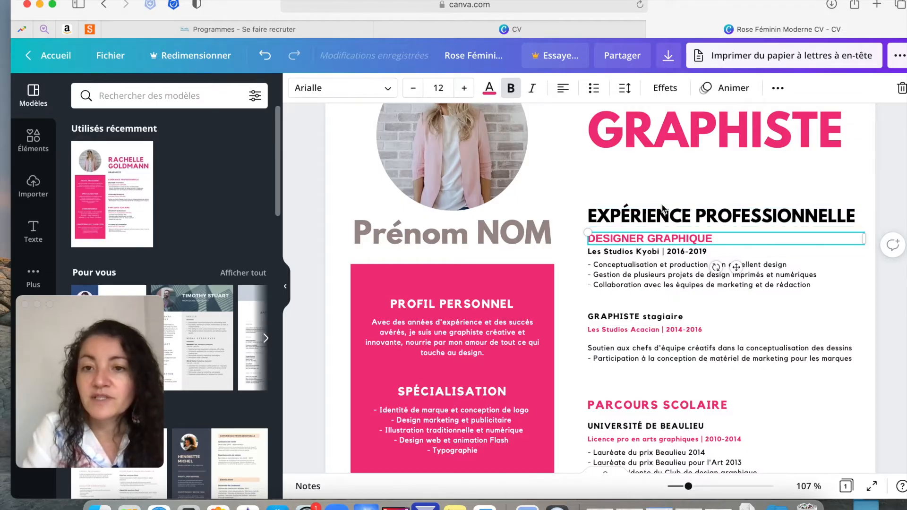
left_click(778, 89)
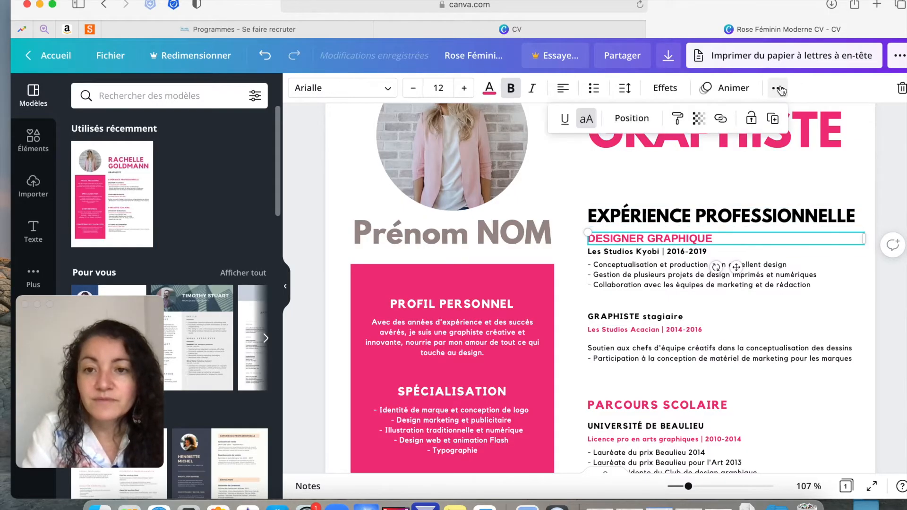
left_click(678, 118)
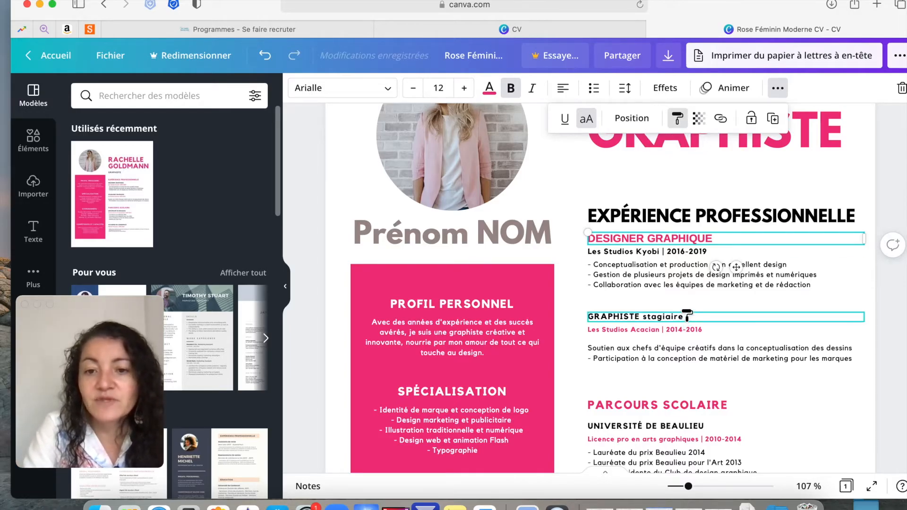
left_click(687, 315)
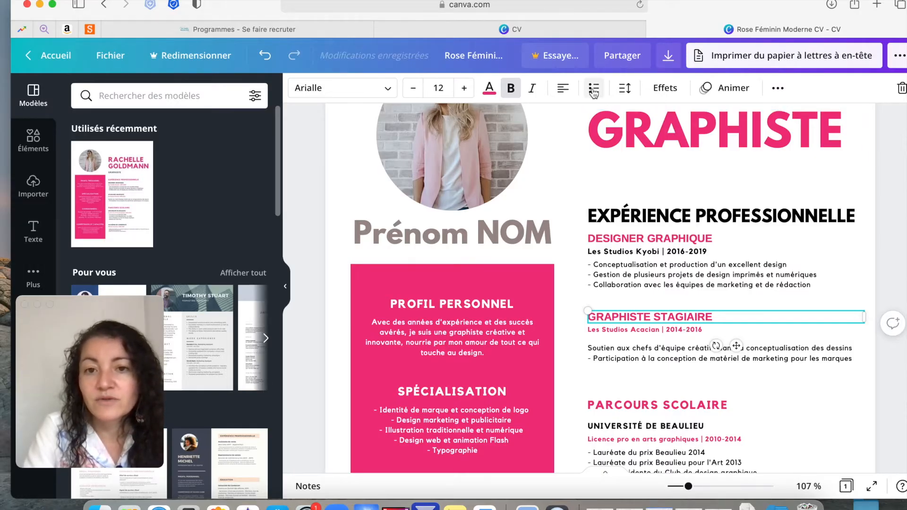
Remove the uppercase formatting from the restyled second job title so it reads "GRAPHISTE stagiaire"
left_click(778, 87)
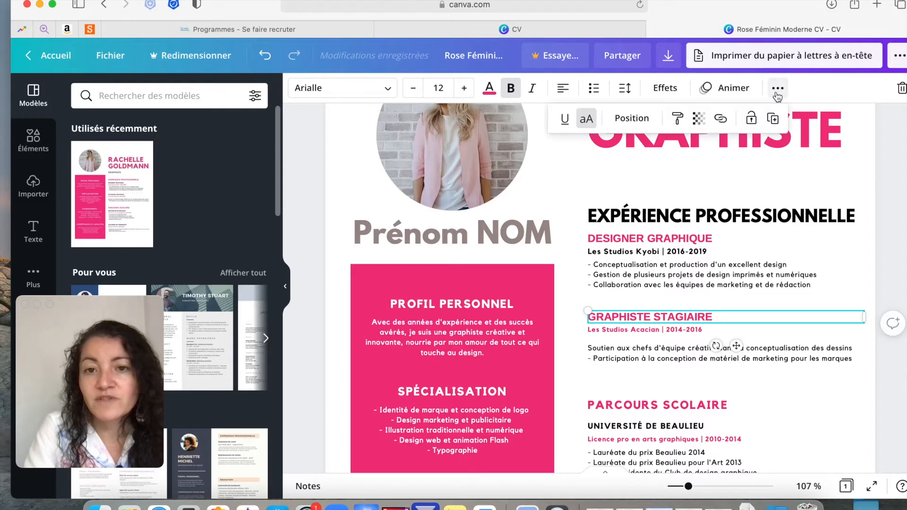
left_click(584, 121)
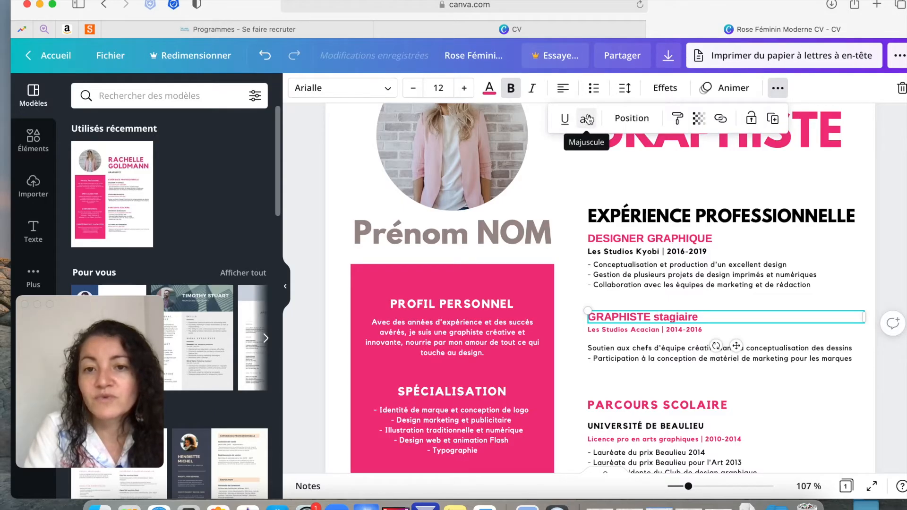
left_click(574, 307)
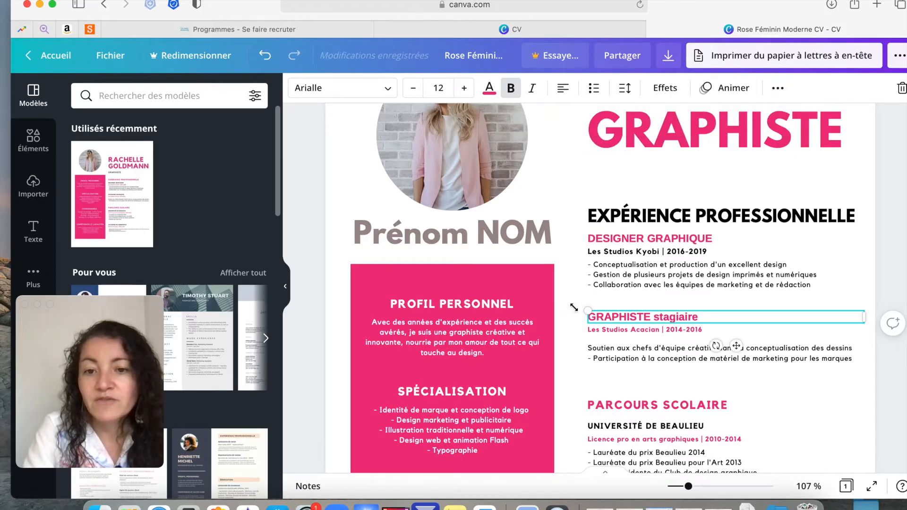
left_click(845, 239)
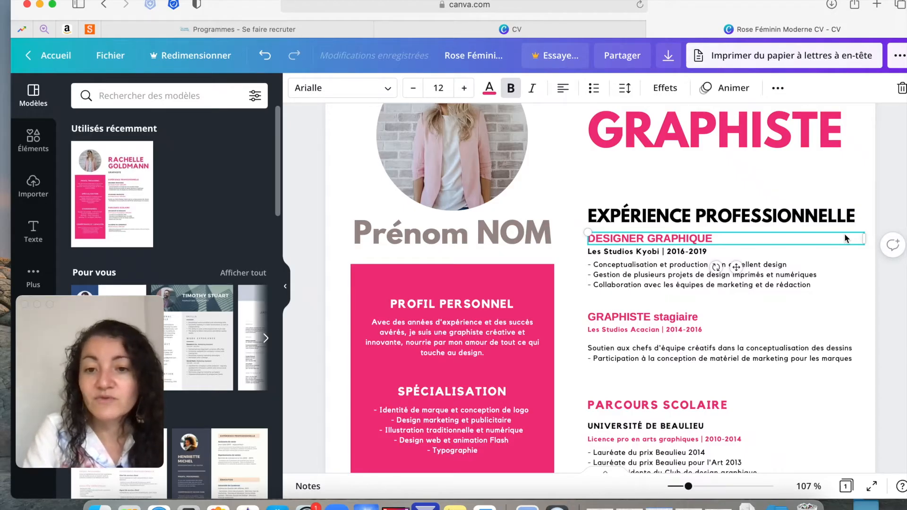
Copy the text style of the "Les Studios Kyobi | 2016-2019" line onto the "Les Studios Acacian | 2014-2016" line
left_click(638, 252)
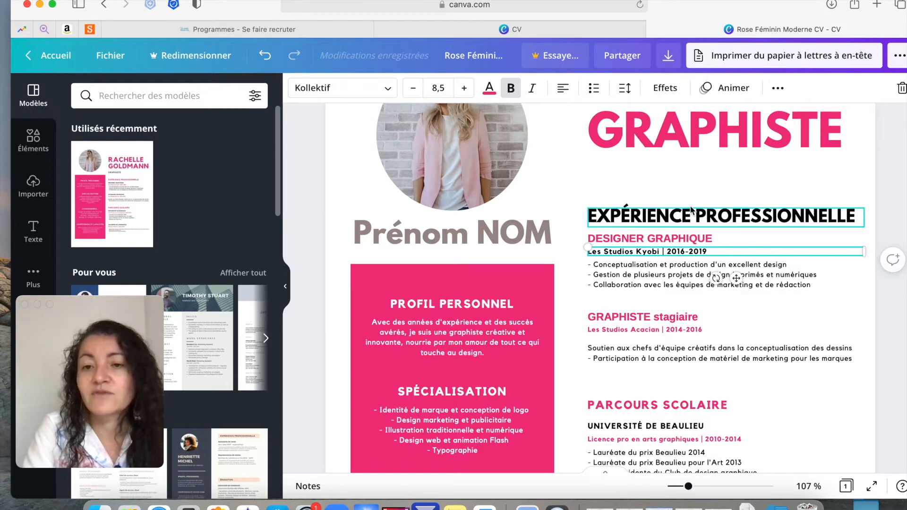
left_click(778, 88)
left_click(678, 122)
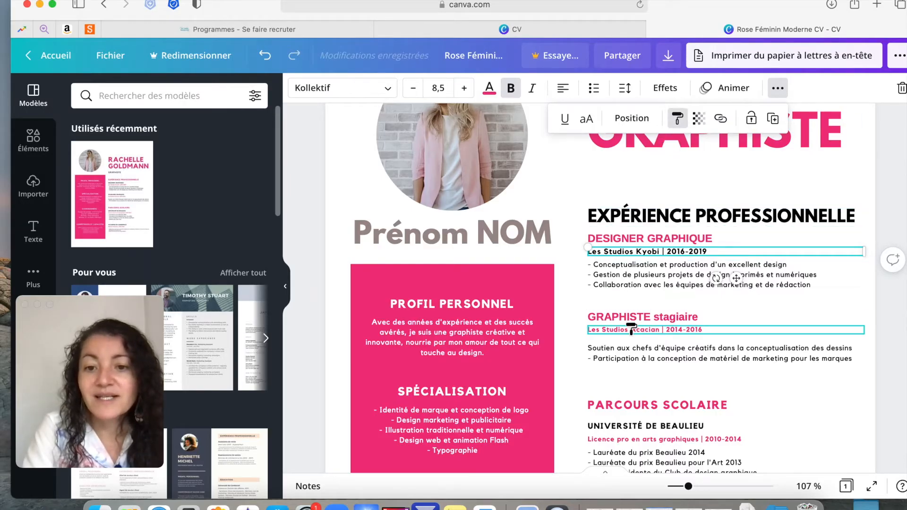
left_click(631, 328)
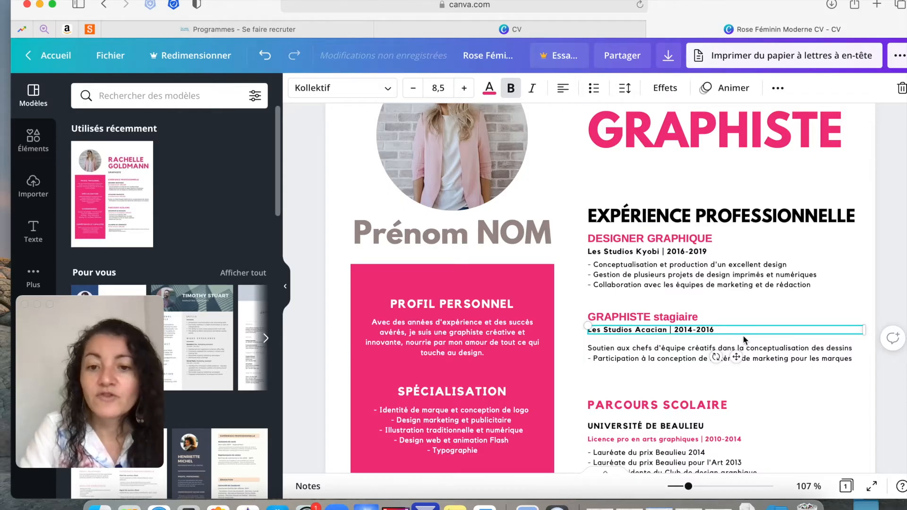
Copy the text style of the "EXPÉRIENCE PROFESSIONNELLE" heading onto the "PARCOURS SCOLAIRE" heading
scroll(742, 335, "down", 3)
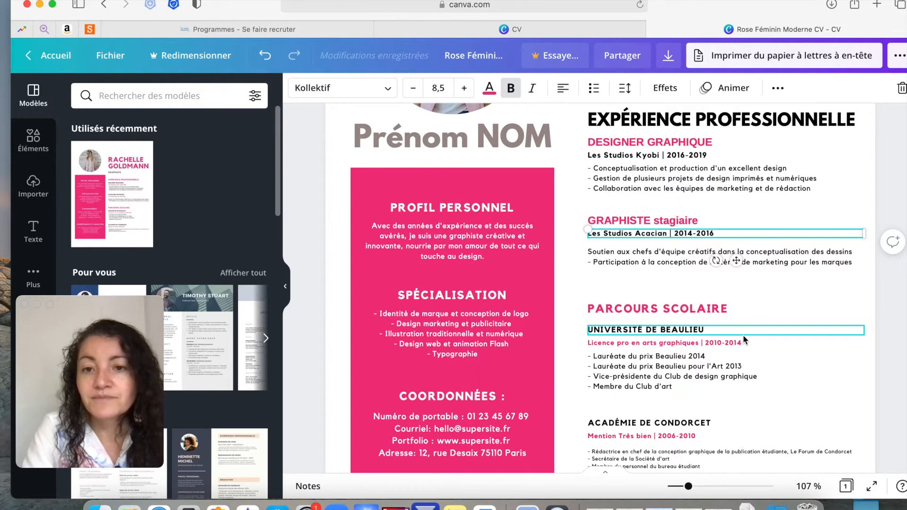
scroll(796, 287, "up", 1)
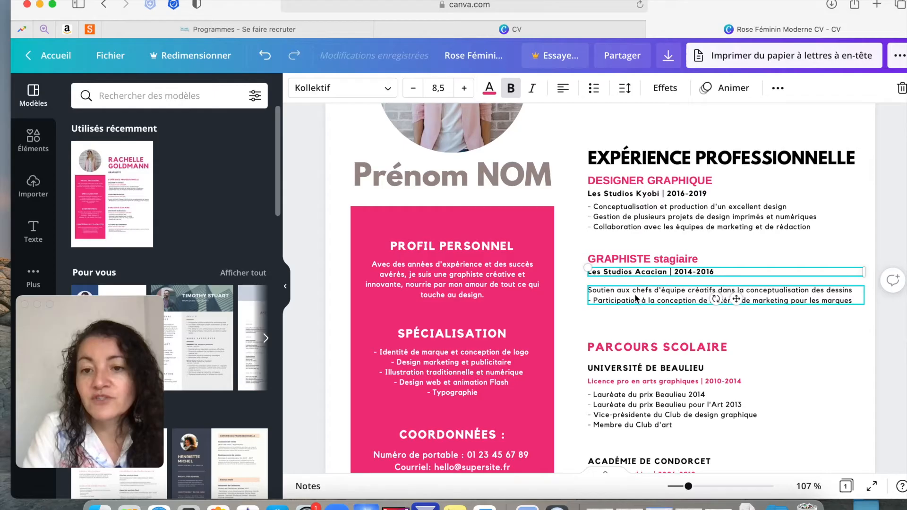
scroll(831, 335, "down", 1)
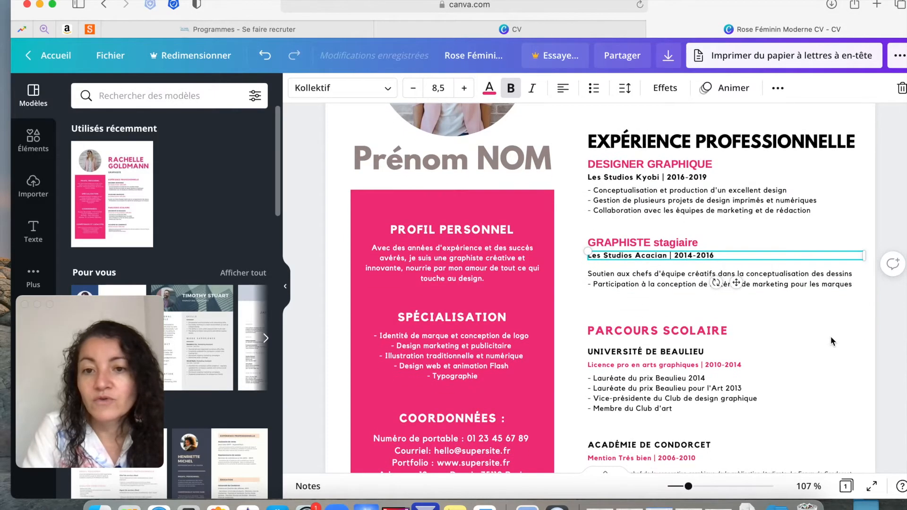
scroll(830, 336, "up", 1)
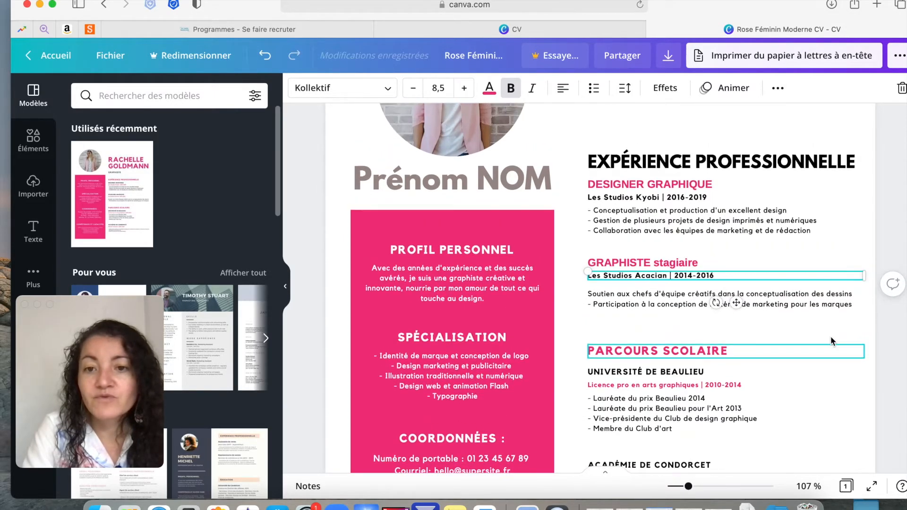
scroll(830, 335, "up", 1)
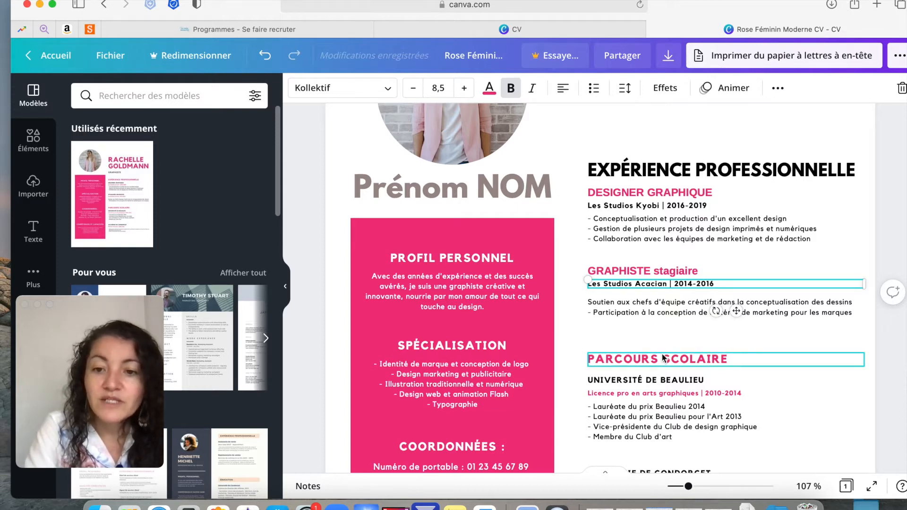
left_click(751, 171)
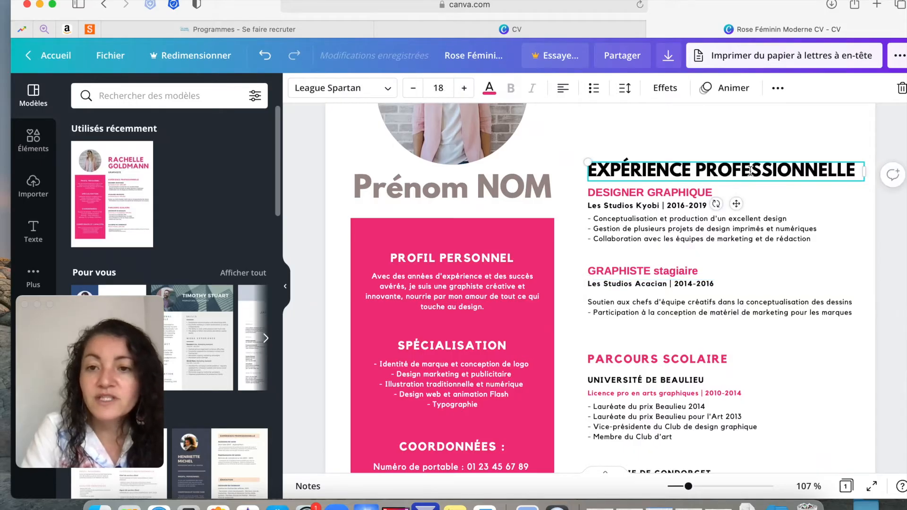
left_click(778, 91)
left_click(678, 119)
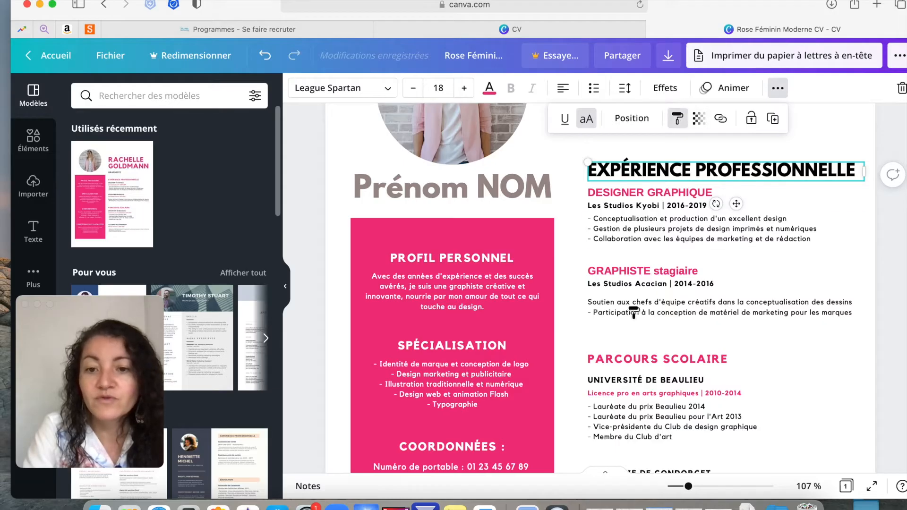
left_click(619, 360)
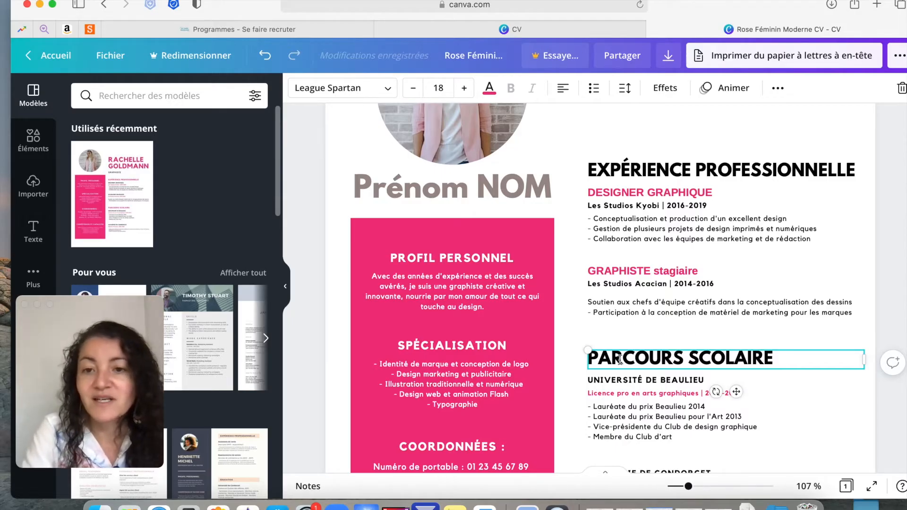
scroll(723, 336, "down", 4)
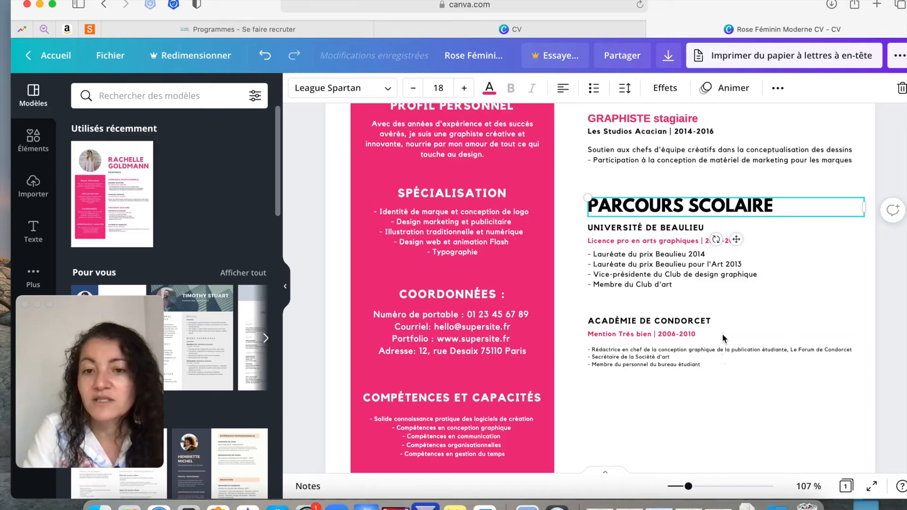
scroll(721, 333, "up", 2)
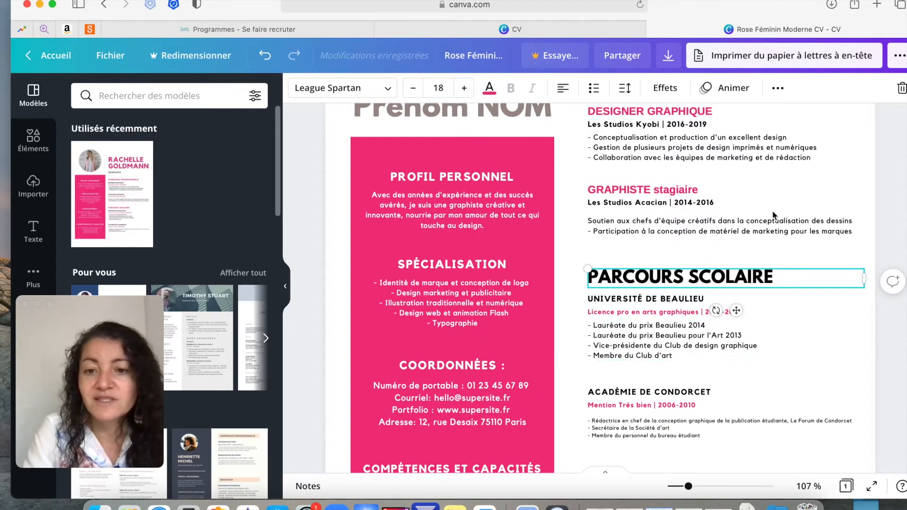
Copy the text style of the "Les Studios Kyobi | 2016-2019" line onto the "UNIVERSITÉ DE BEAULIEU" line under PARCOURS SCOLAIRE
scroll(772, 211, "up", 1)
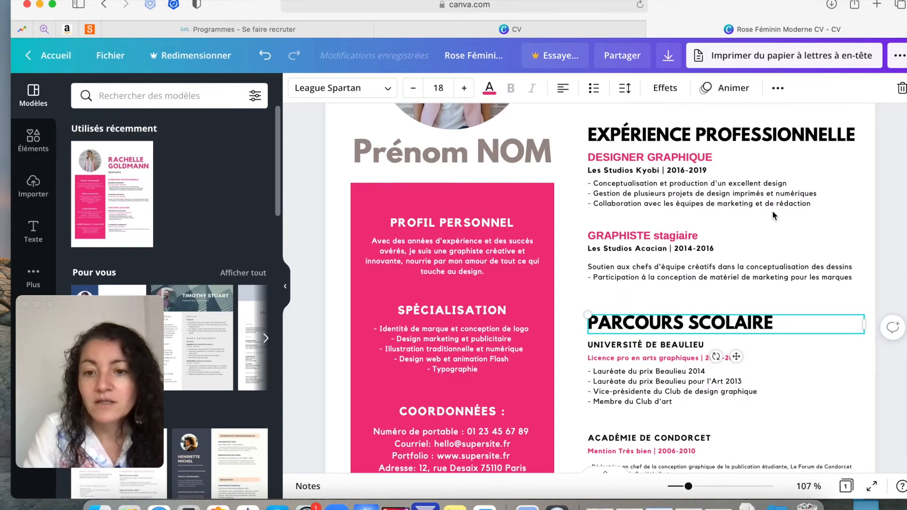
scroll(772, 210, "down", 1)
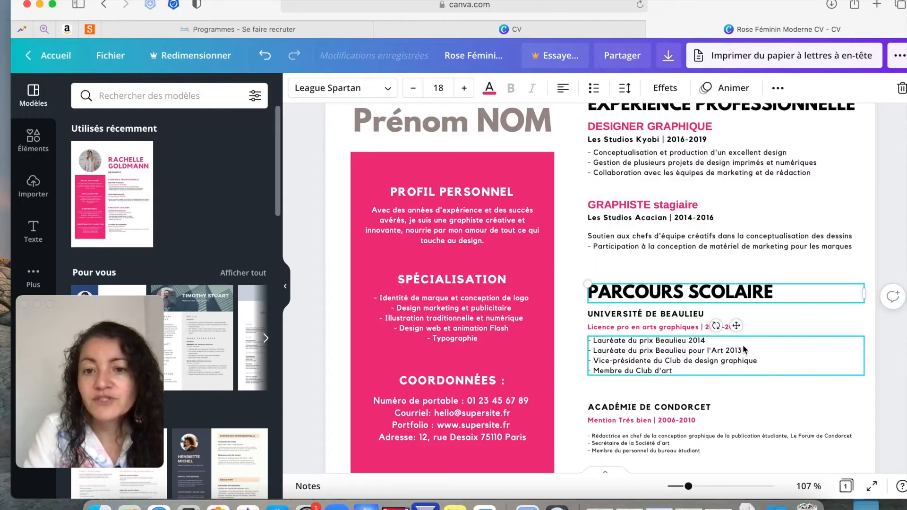
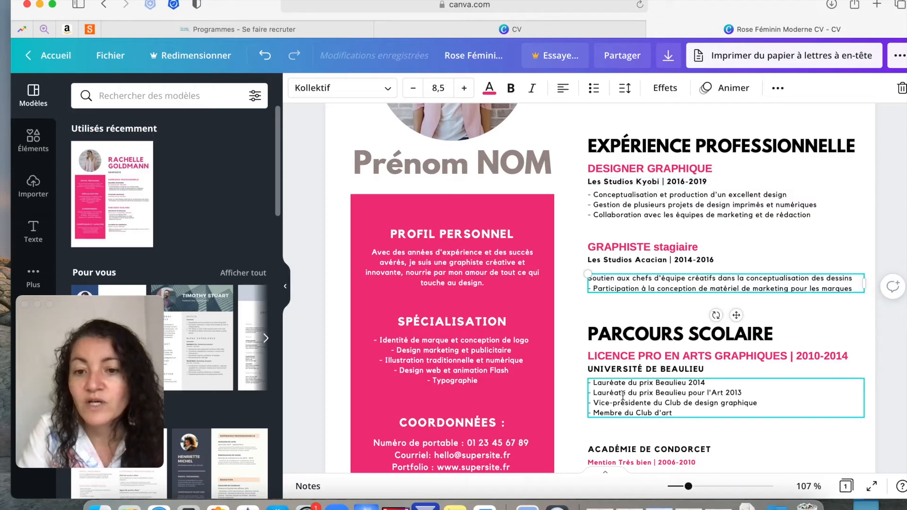
left_click(622, 182)
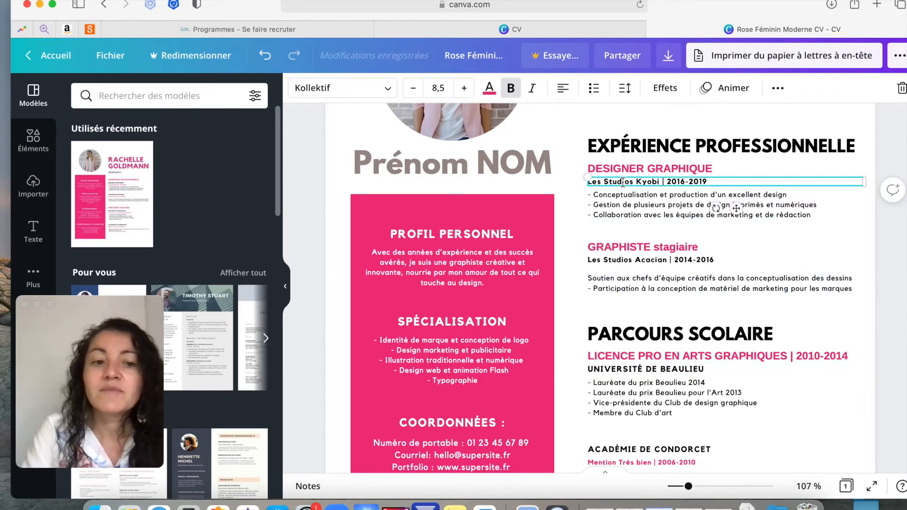
left_click(778, 88)
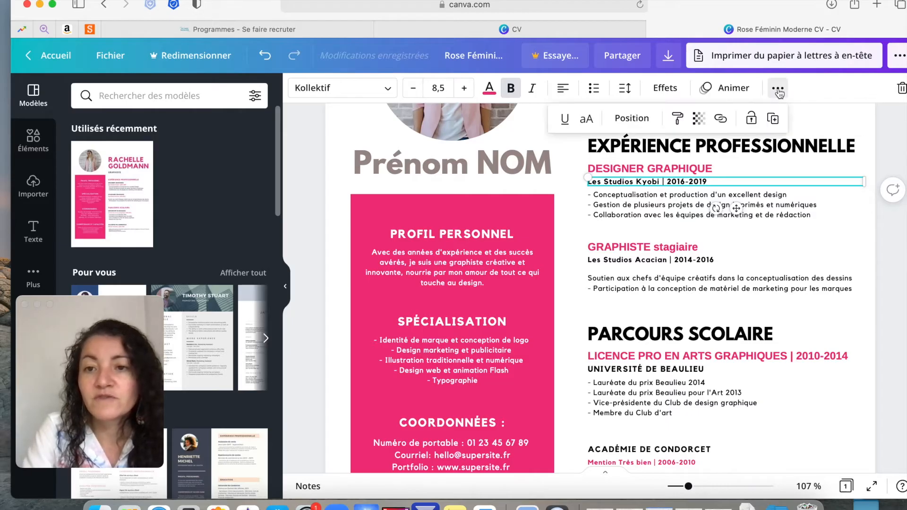
left_click(677, 121)
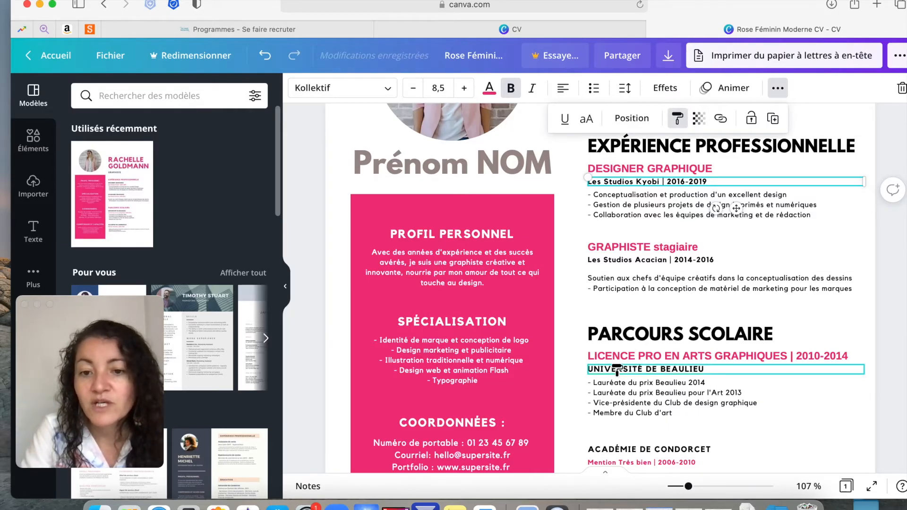
left_click(617, 369)
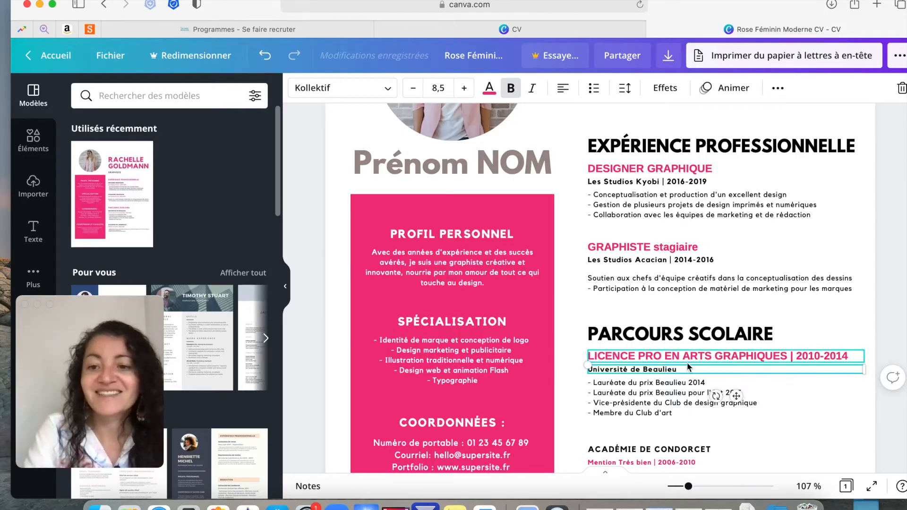
Copy "| 2010-2014" from the end of the "LICENCE PRO EN ARTS GRAPHIQUES" title and delete it there
left_click(848, 355)
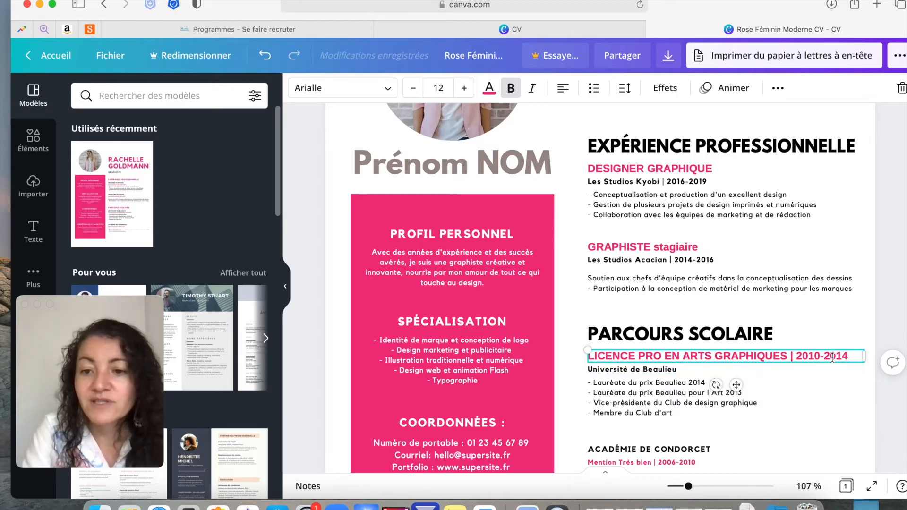
left_click(848, 354)
left_click_drag(848, 354, 835, 355)
key("super+z")
left_click(850, 355)
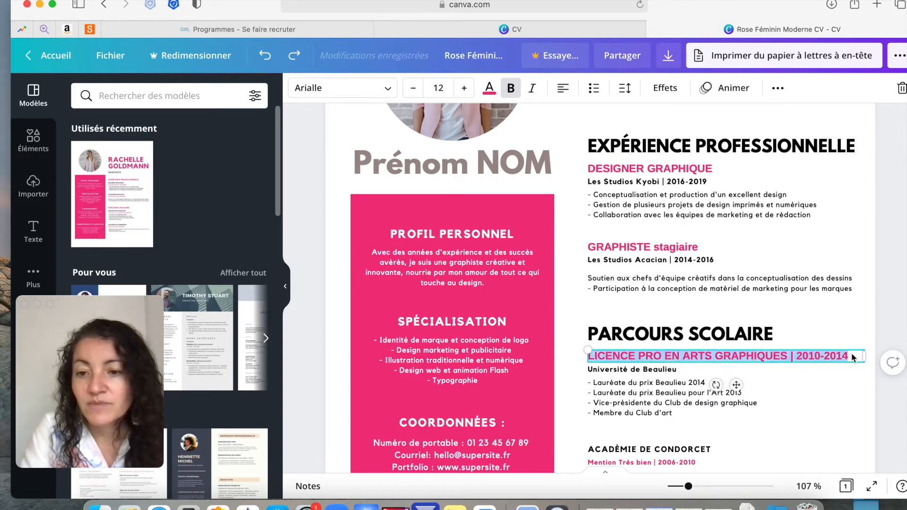
left_click(850, 356)
left_click_drag(851, 355, 790, 358)
key("super+c")
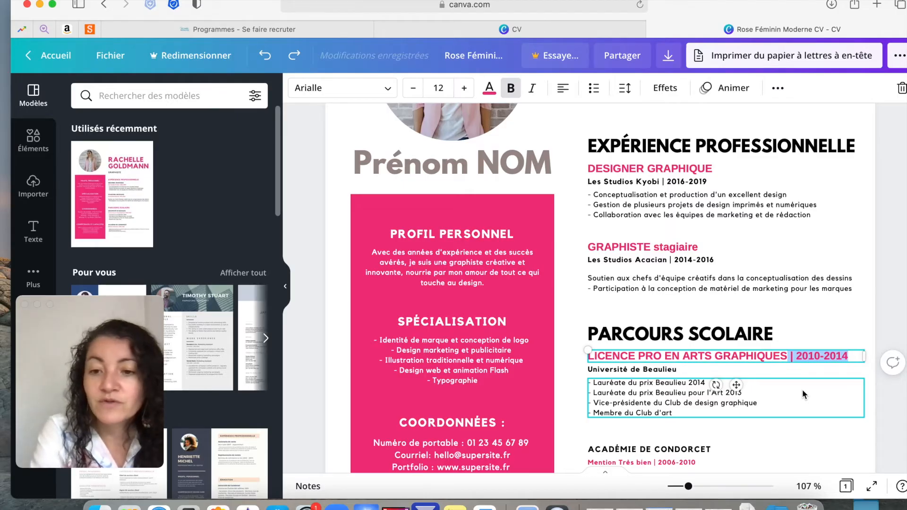
key("BackSpace")
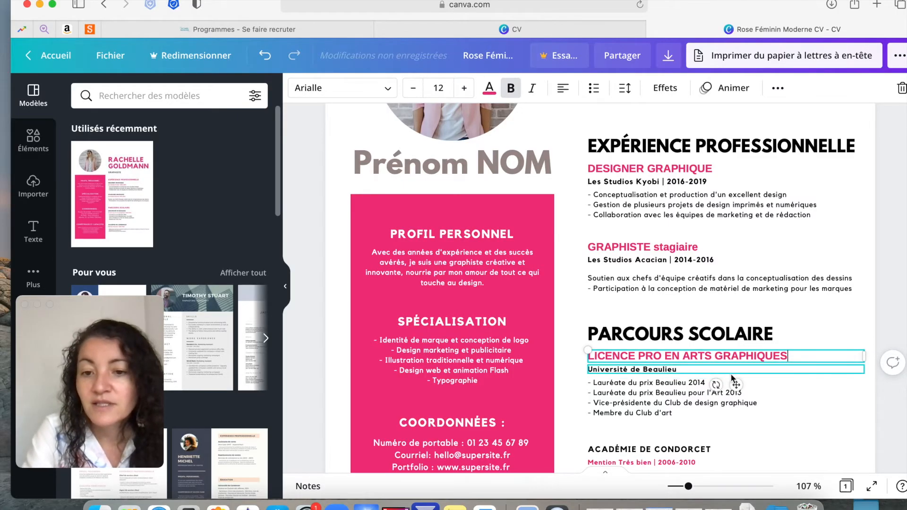
Paste the dates after the university name so the line reads "Université de Beaulieu | 2010-2014"
left_click(701, 369)
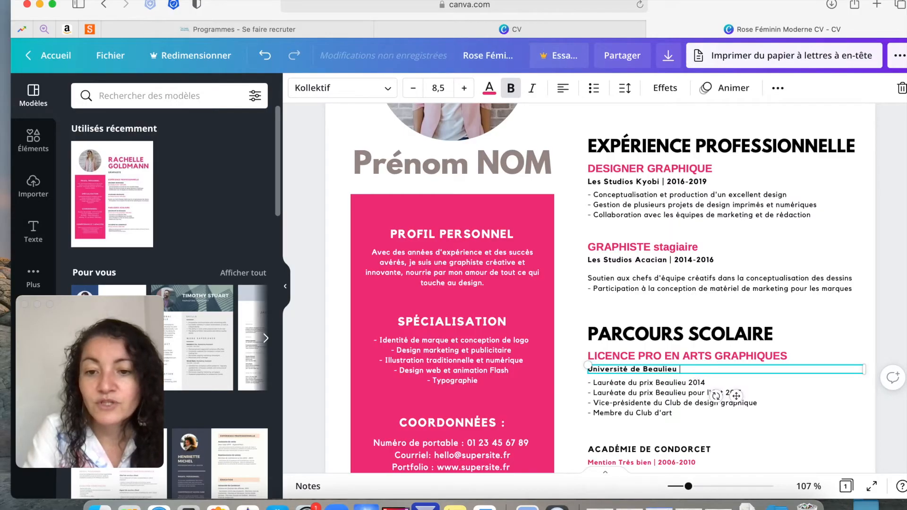
key("super+v")
left_click(678, 369)
key("BackSpace")
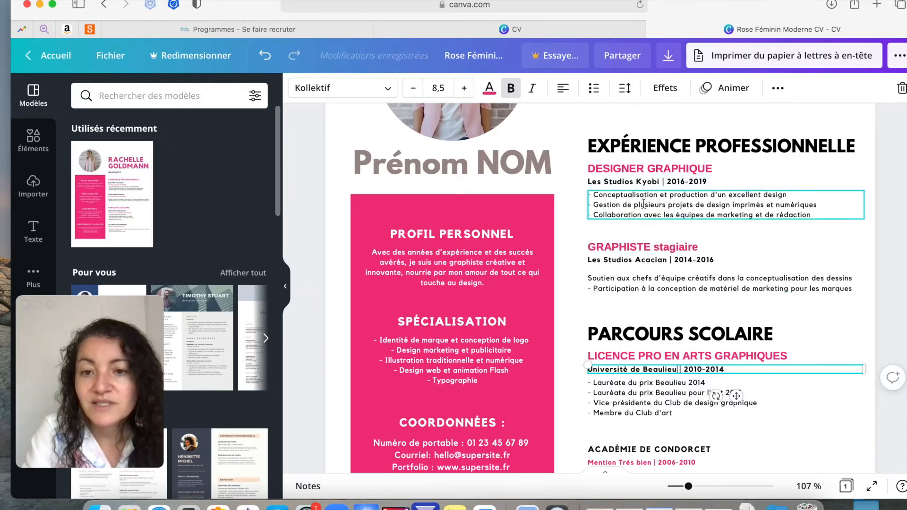
Move the description of the "GRAPHISTE stagiaire" job up slightly, closer to its "Les Studios Acacian | 2014-2016" line
left_click(643, 288)
left_click_drag(643, 284, 642, 281)
left_click(644, 301)
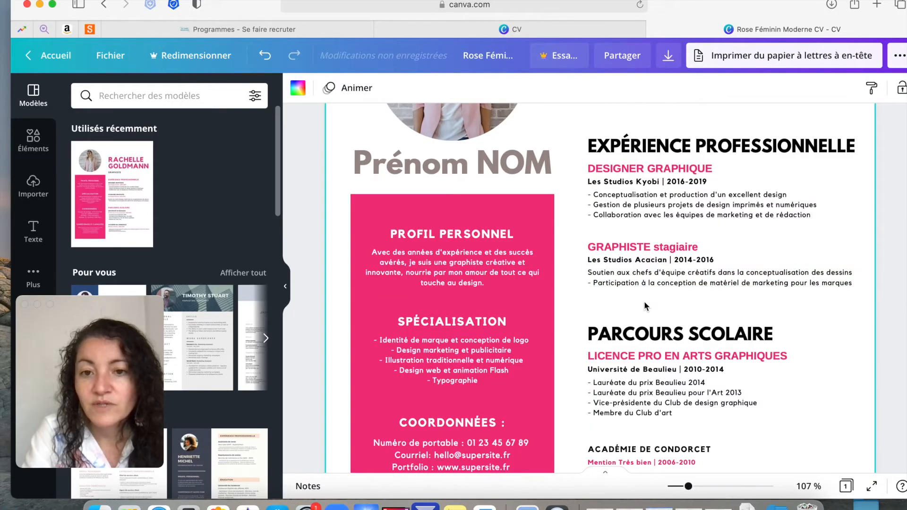
scroll(644, 301, "down", 1)
left_click(648, 257)
key("Down")
key("Down")
key("Down")
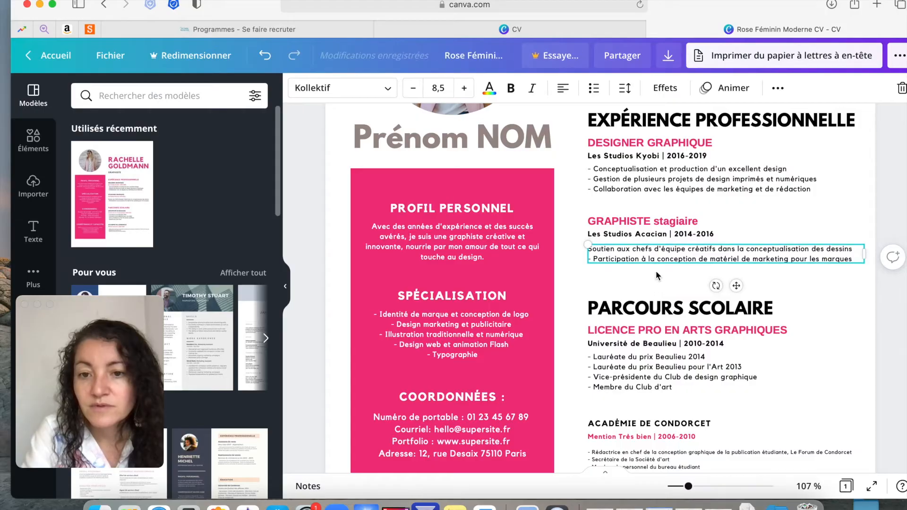
left_click(656, 275)
Make the word "Lauréate" bold in the first line of the Université de Beaulieu description
scroll(655, 273, "down", 3)
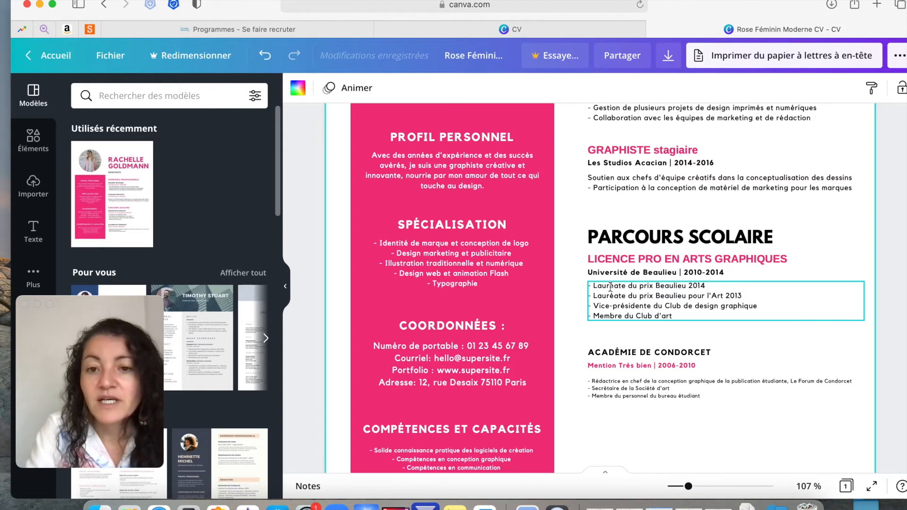
left_click(595, 285)
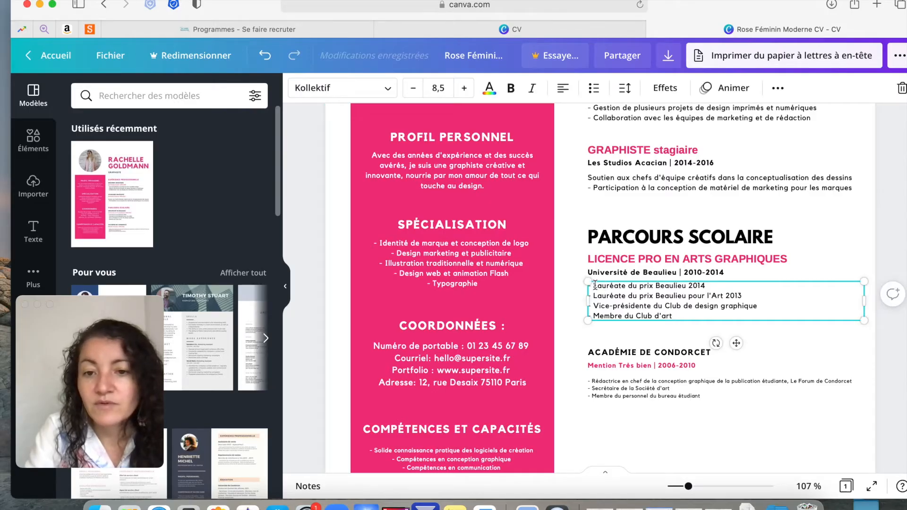
left_click_drag(595, 285, 594, 285)
double_click(600, 285)
left_click(601, 286)
double_click(602, 287)
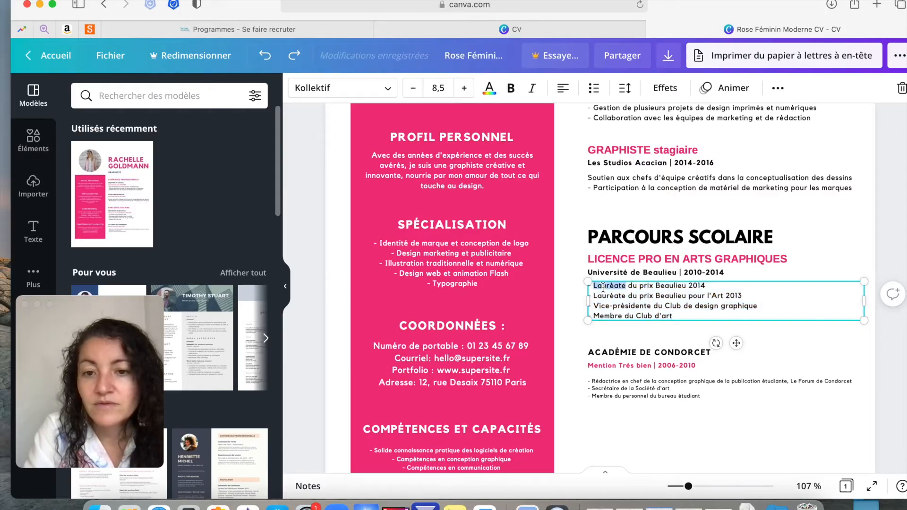
left_click(511, 91)
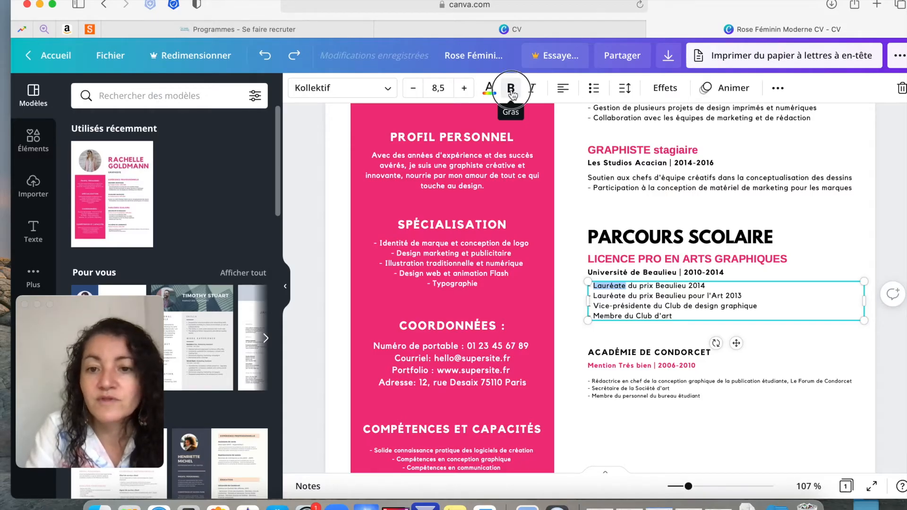
left_click(663, 296)
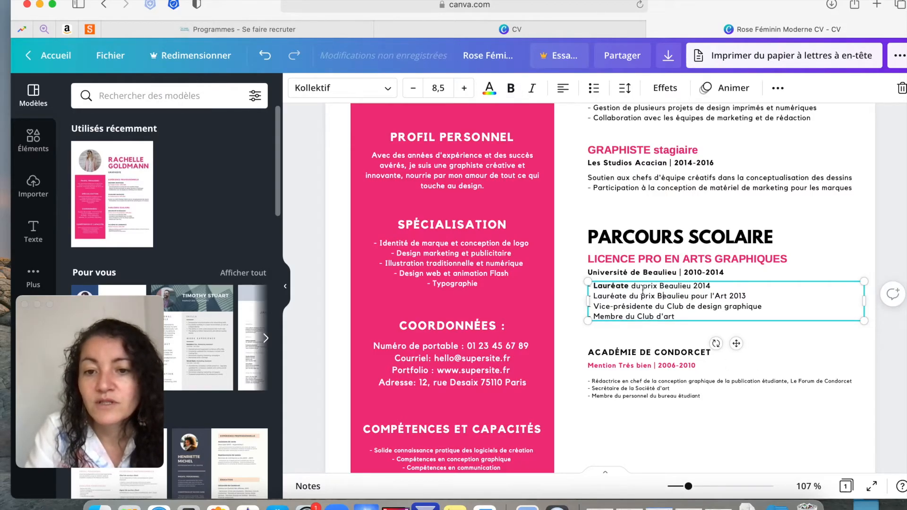
Color the bold word "Lauréate" with the document's pink
double_click(614, 286)
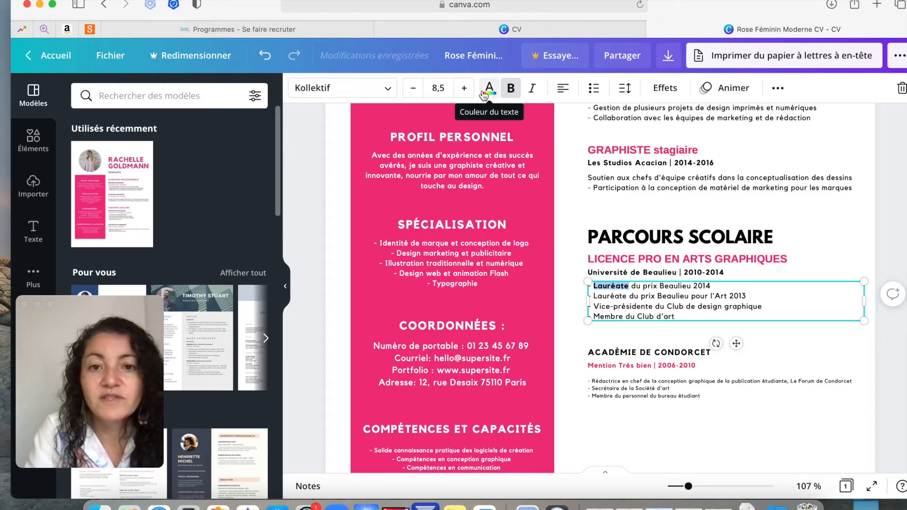
left_click(484, 92)
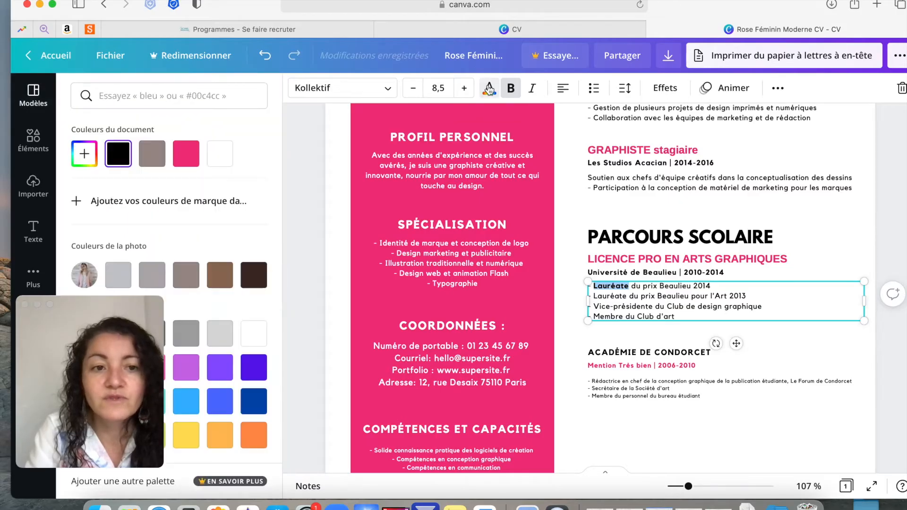
left_click(194, 157)
left_click(691, 306)
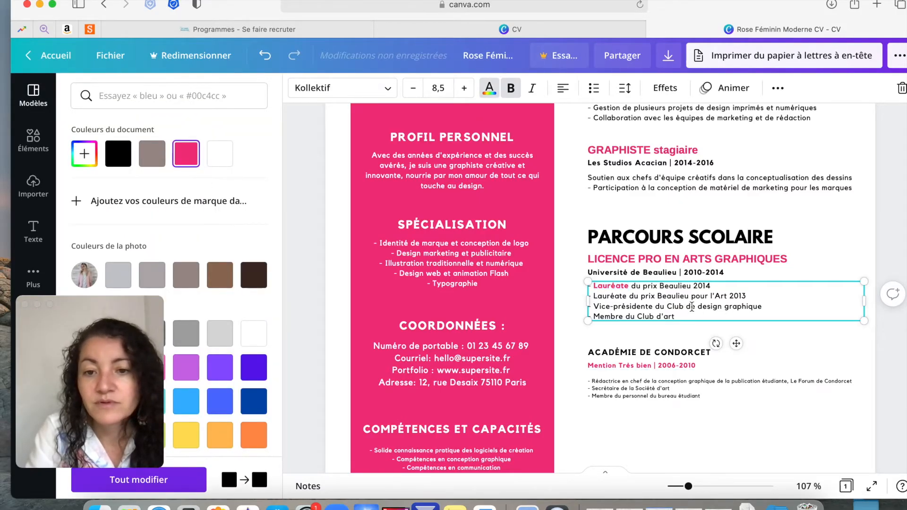
Remove the bold from the pink word "Lauréate" and set its text color to black
double_click(611, 286)
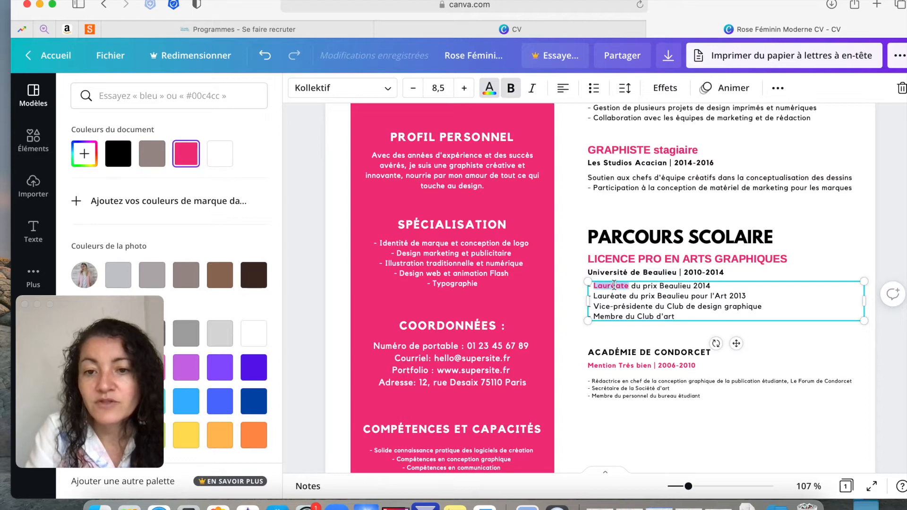
left_click(512, 89)
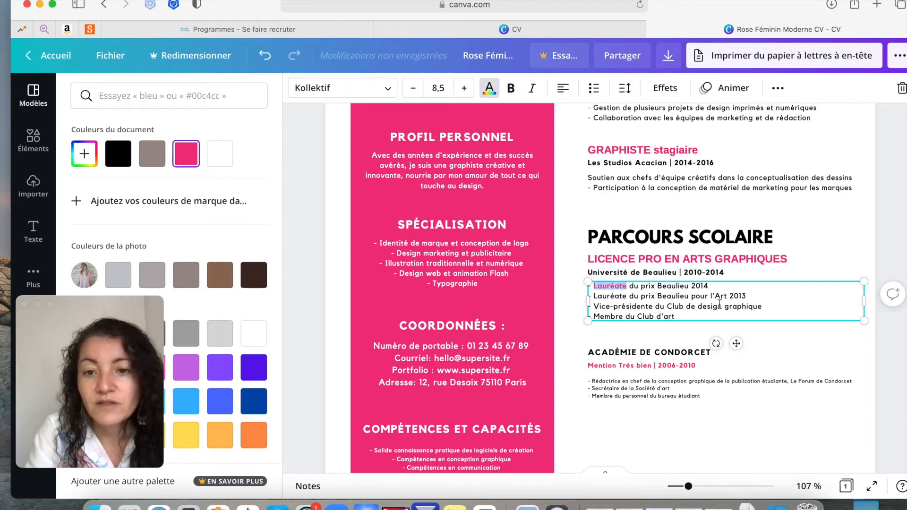
left_click(652, 288)
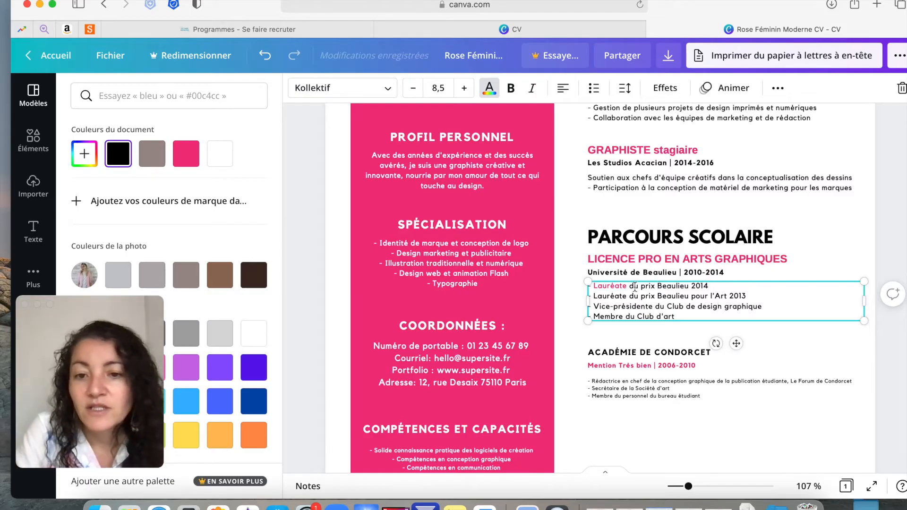
double_click(606, 286)
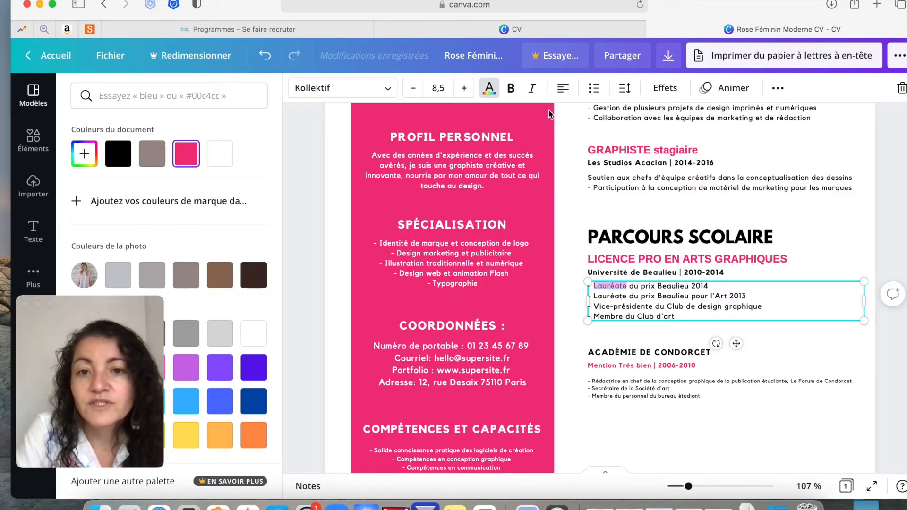
left_click(492, 90)
left_click(489, 87)
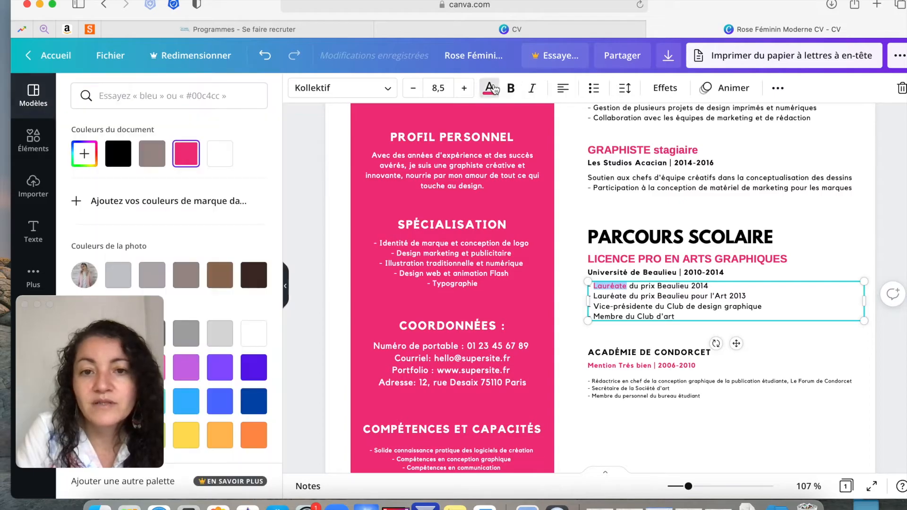
left_click(118, 153)
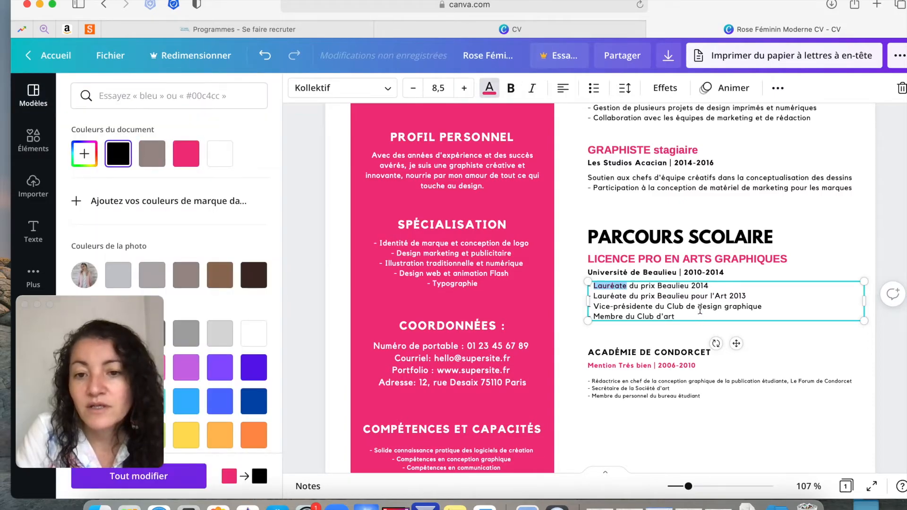
left_click(699, 307)
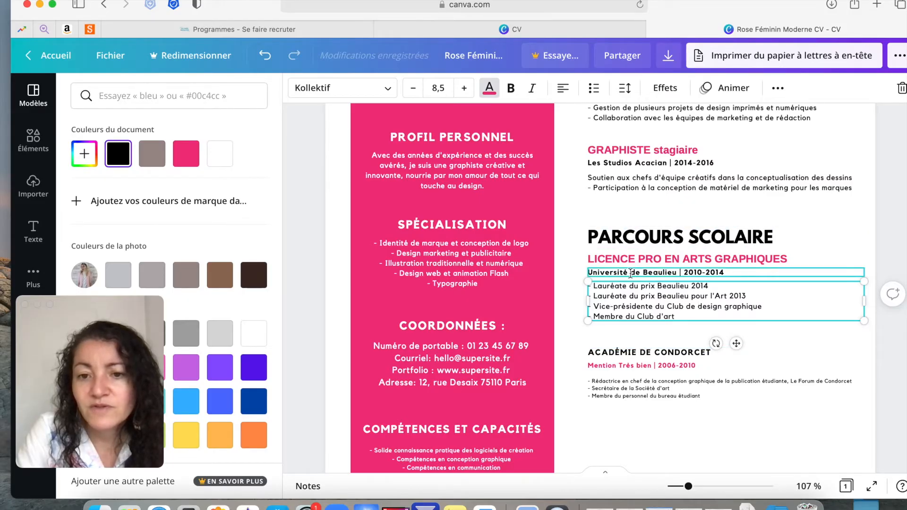
Copy the text style of the "Université de Beaulieu | 2010-2014" line onto the "ACADÉMIE DE CONDORCET" line
left_click(630, 273)
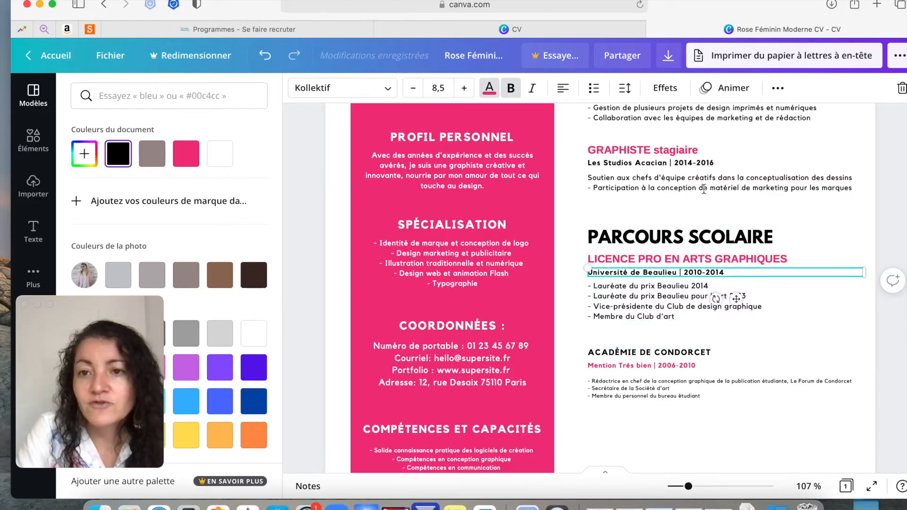
left_click(778, 89)
left_click(677, 118)
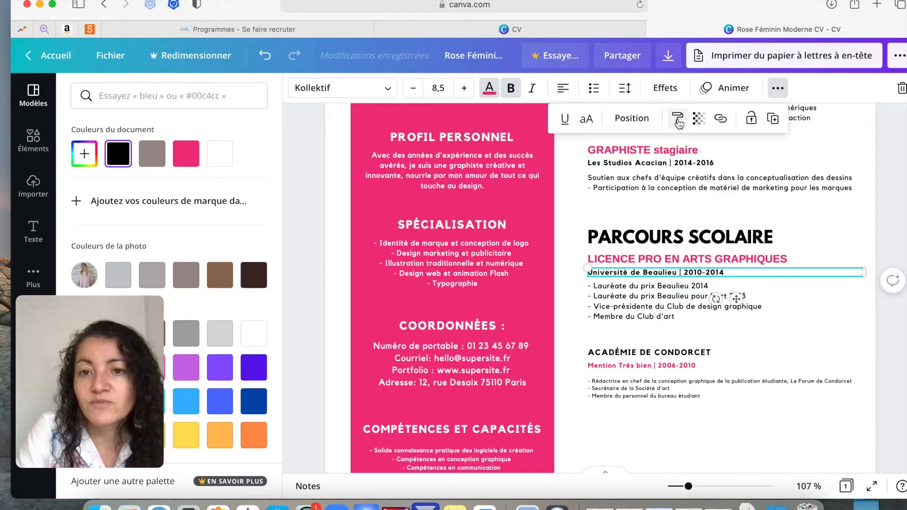
left_click(611, 352)
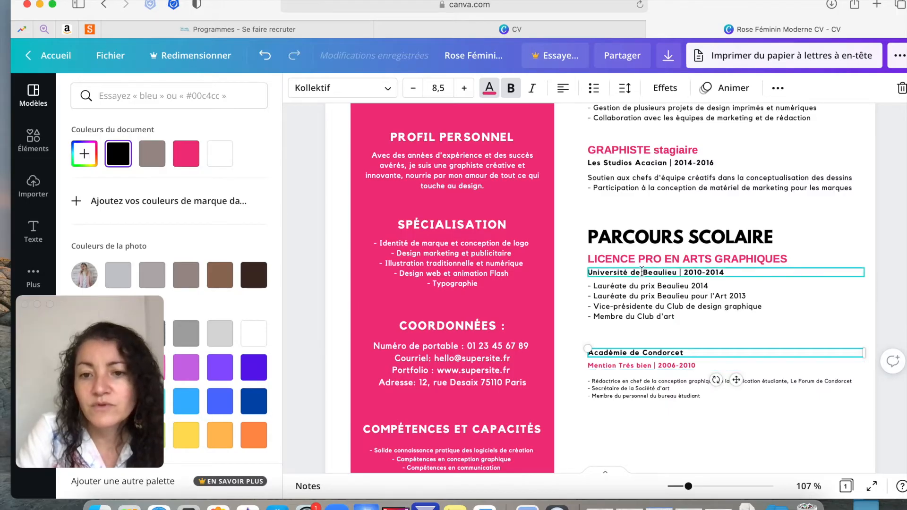
Set the font size of the "DESIGNER GRAPHIQUE" job title to 14
scroll(639, 273, "up", 4)
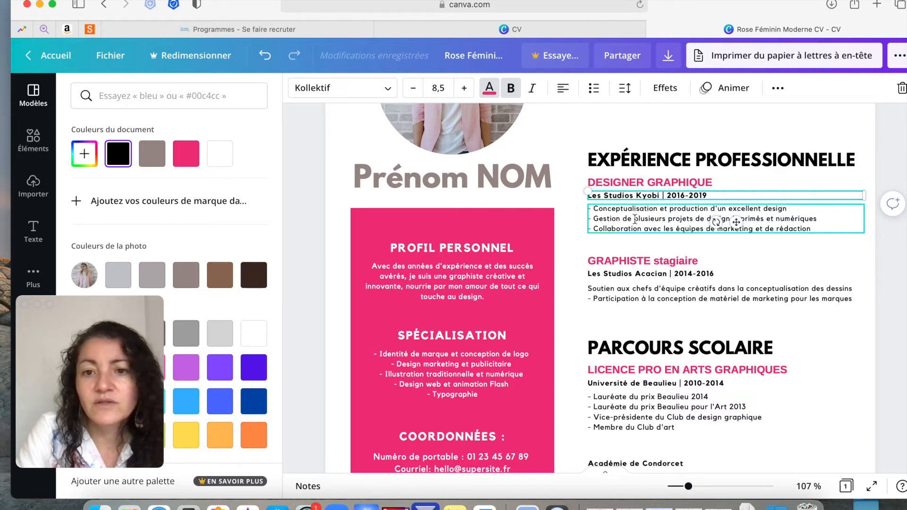
left_click(635, 218)
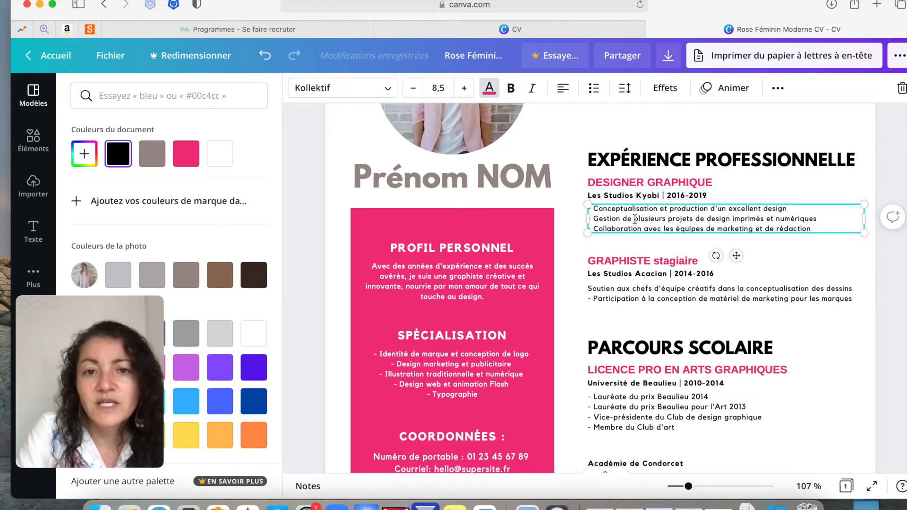
left_click(645, 182)
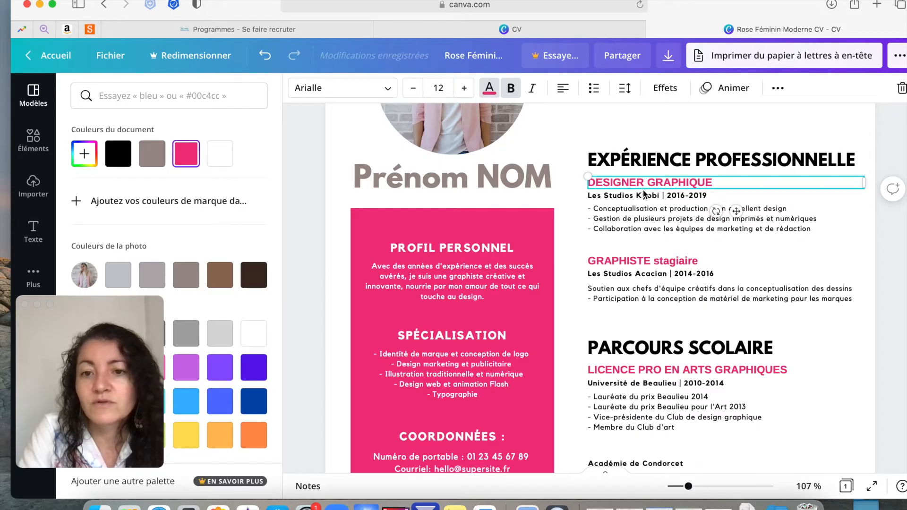
left_click(439, 88)
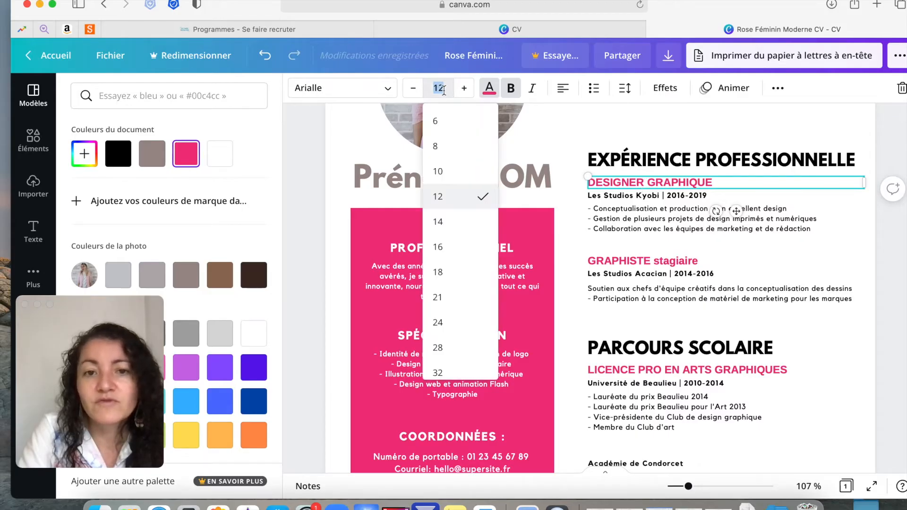
left_click(449, 225)
Set the font size of the "Les Studios Kyobi | 2016-2019" line to 11
left_click(635, 194)
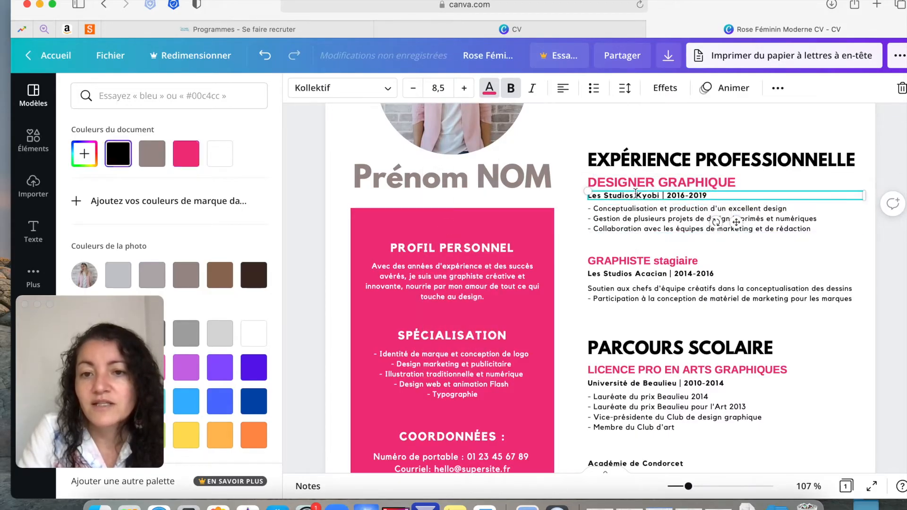
left_click(439, 87)
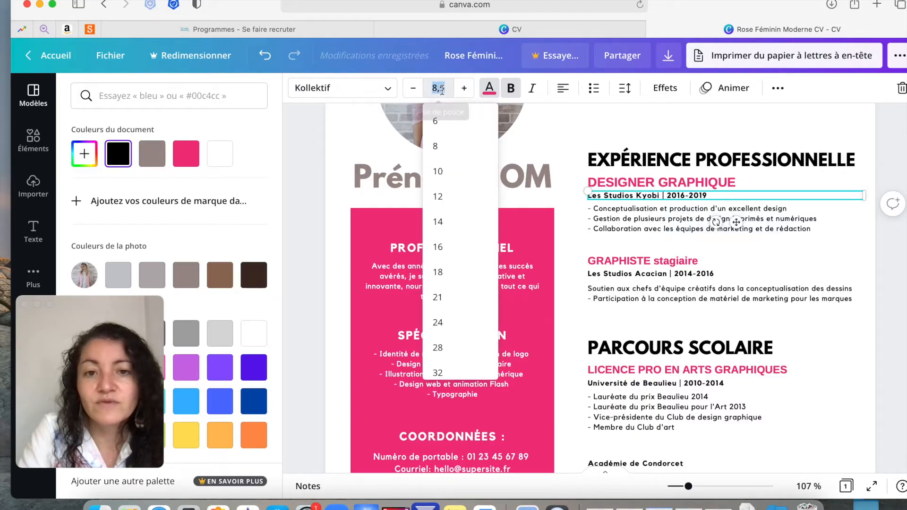
left_click(448, 204)
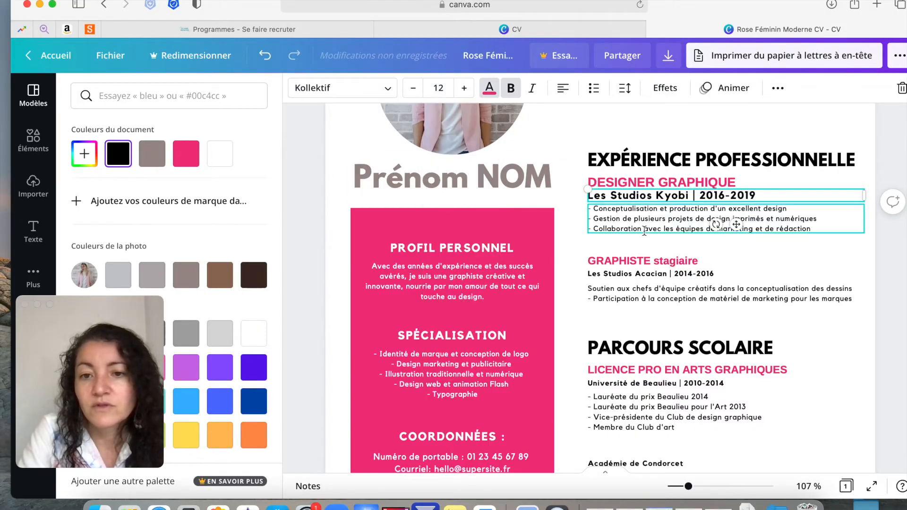
left_click(446, 88)
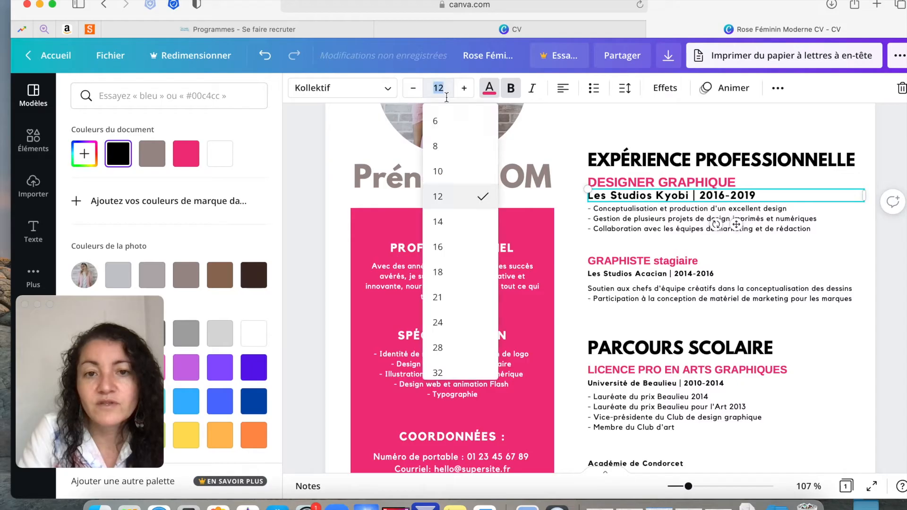
type("11")
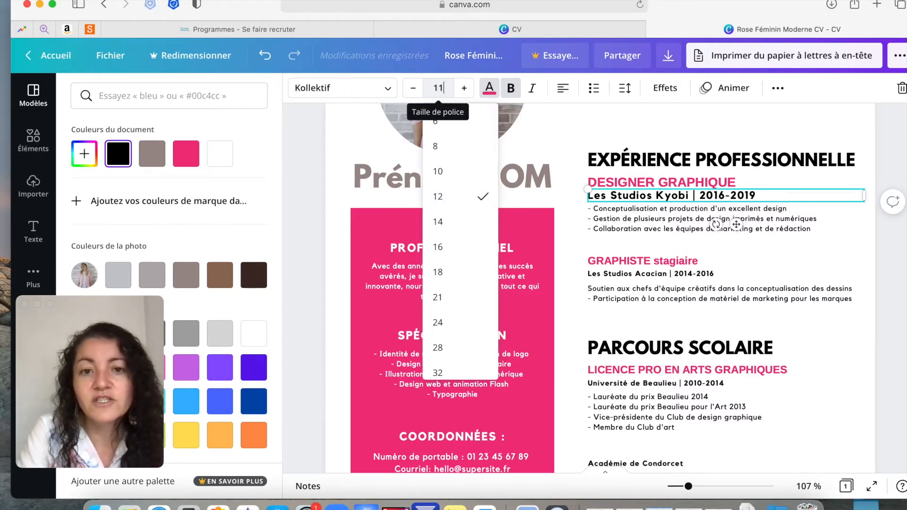
key("Return")
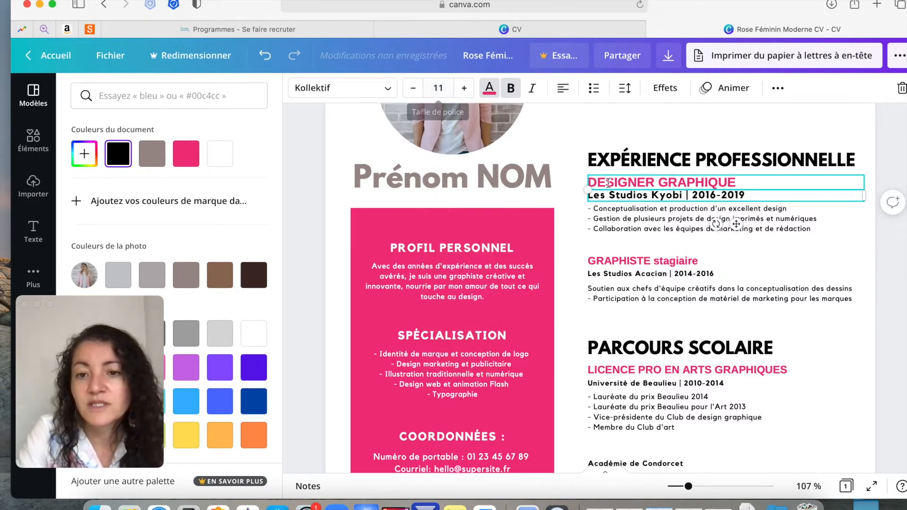
Set the font size of the three-bullet description under "DESIGNER GRAPHIQUE" to 11
left_click(616, 217)
left_click(437, 88)
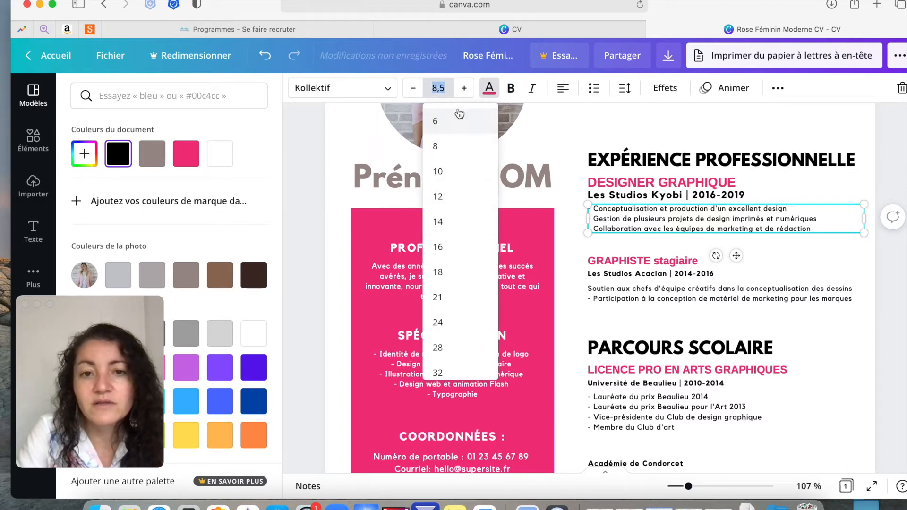
type("11")
key("Return")
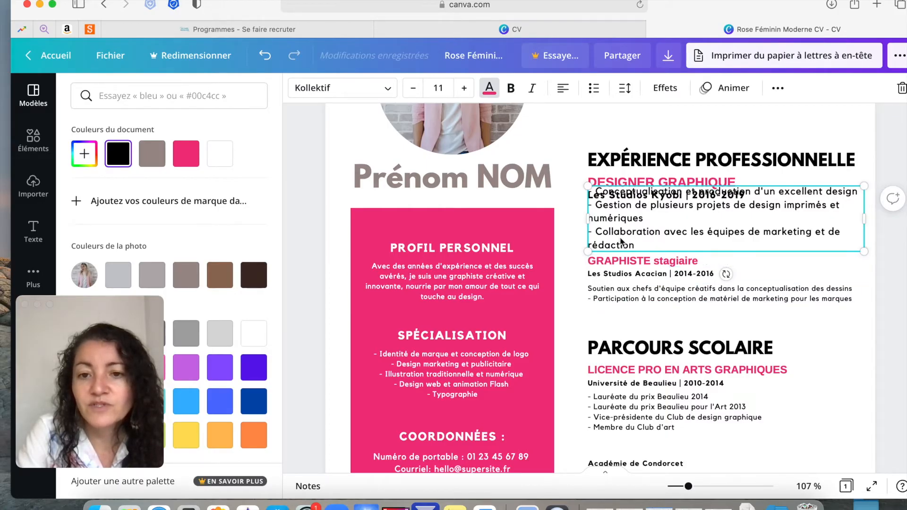
Move the "GRAPHISTE stagiaire" title, employer line and description together down, clear of the first job's description
left_click(601, 262)
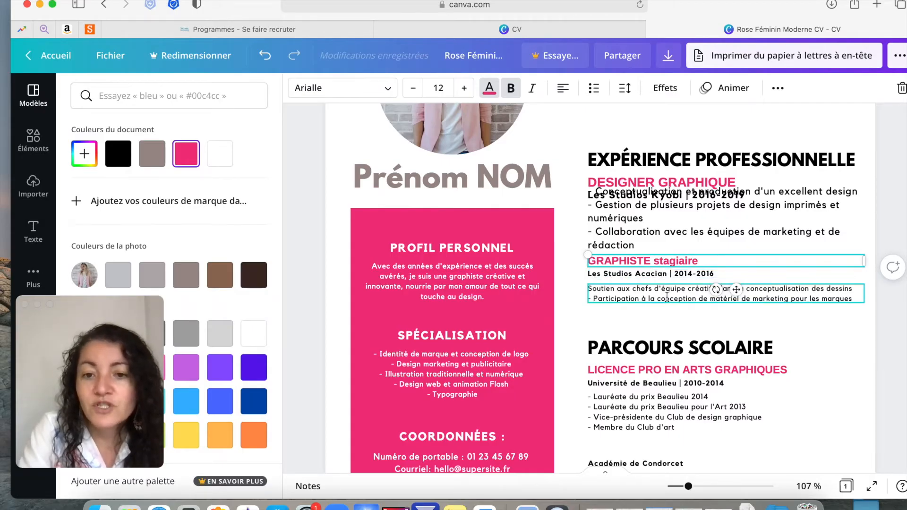
key("Escape")
left_click(609, 314)
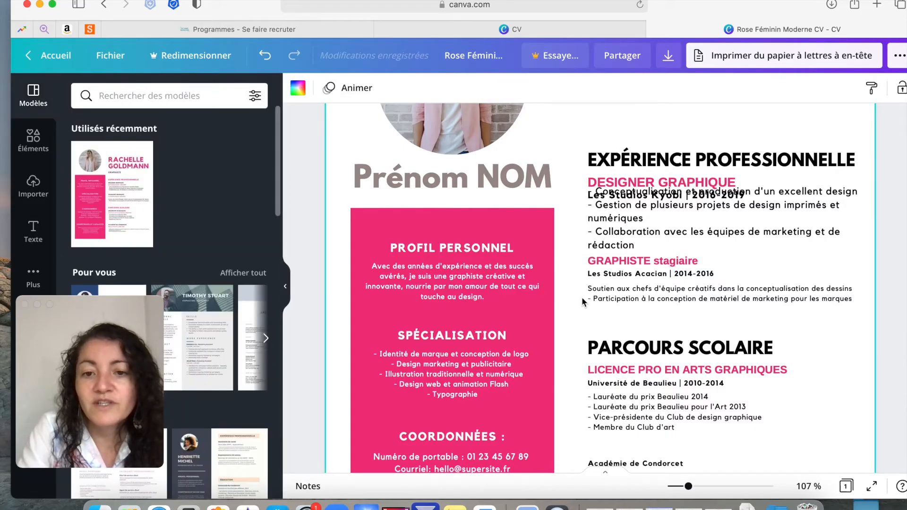
left_click(566, 265)
left_click_drag(566, 264, 645, 300)
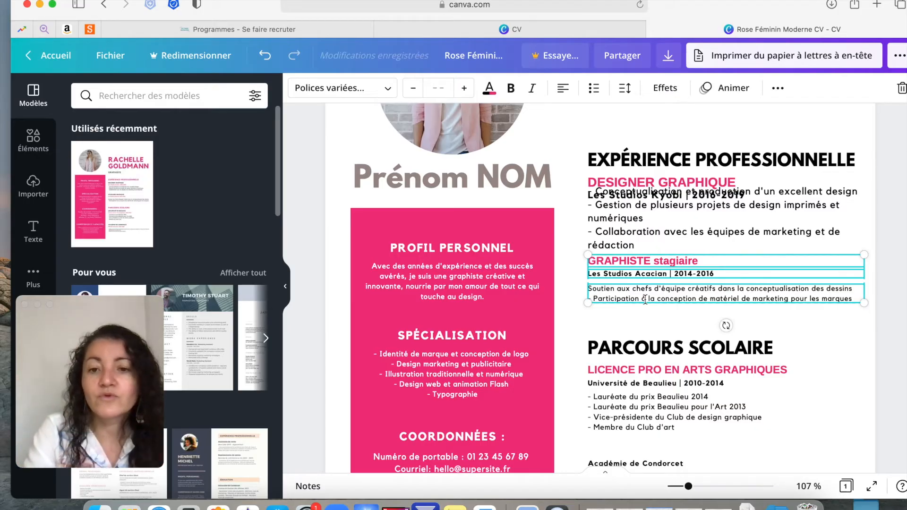
left_click_drag(642, 263, 642, 295)
left_click(641, 277)
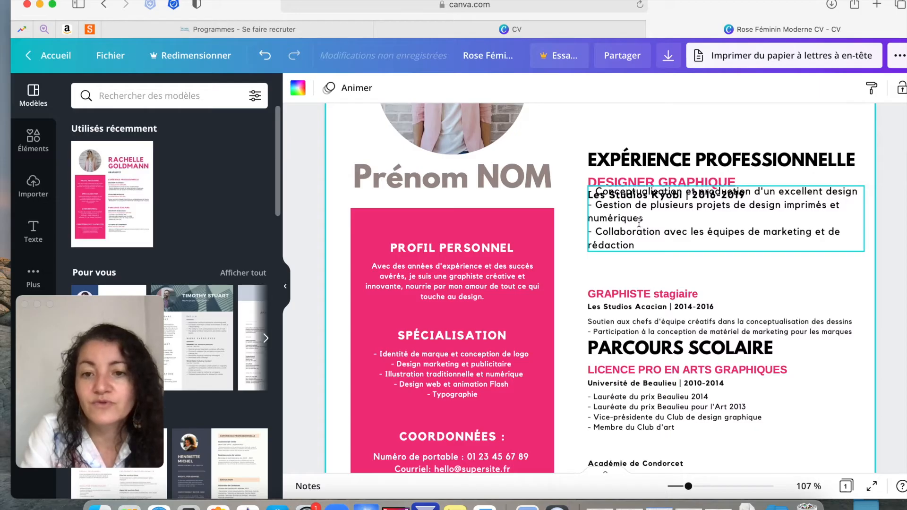
Place the first job's description just below the "Les Studios Kyobi" line and set its letter spacing to 0
left_click_drag(639, 222, 639, 249)
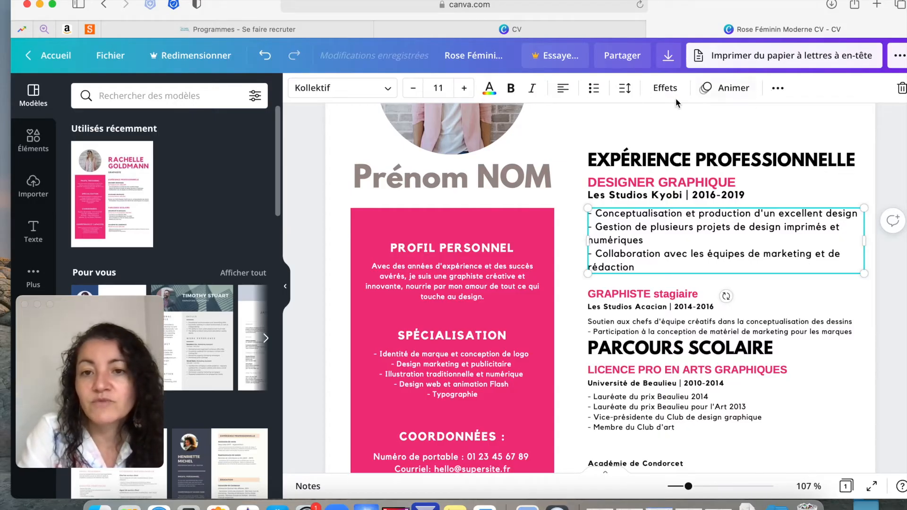
left_click(628, 89)
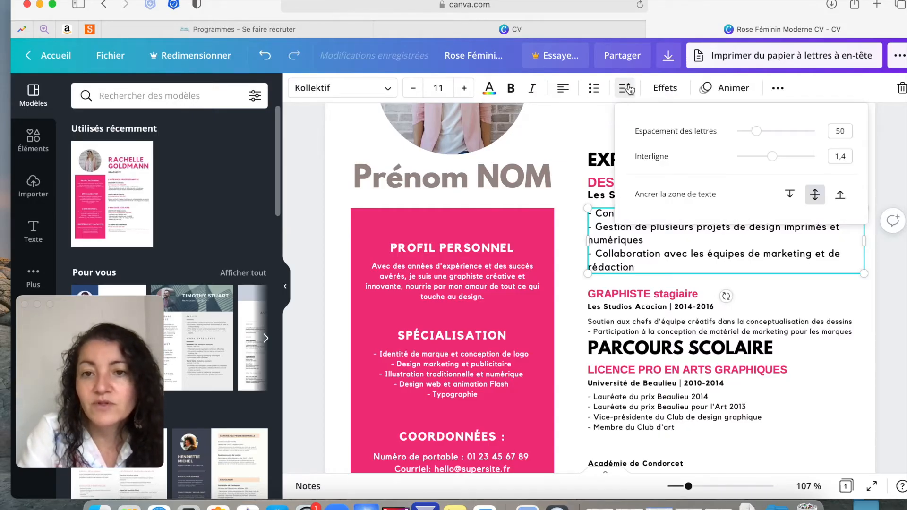
left_click(842, 130)
type("0")
key("Return")
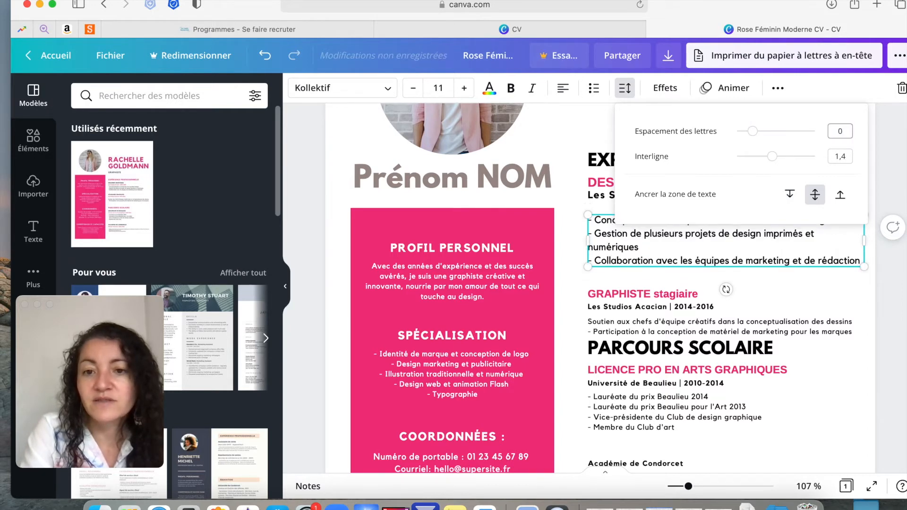
left_click(754, 281)
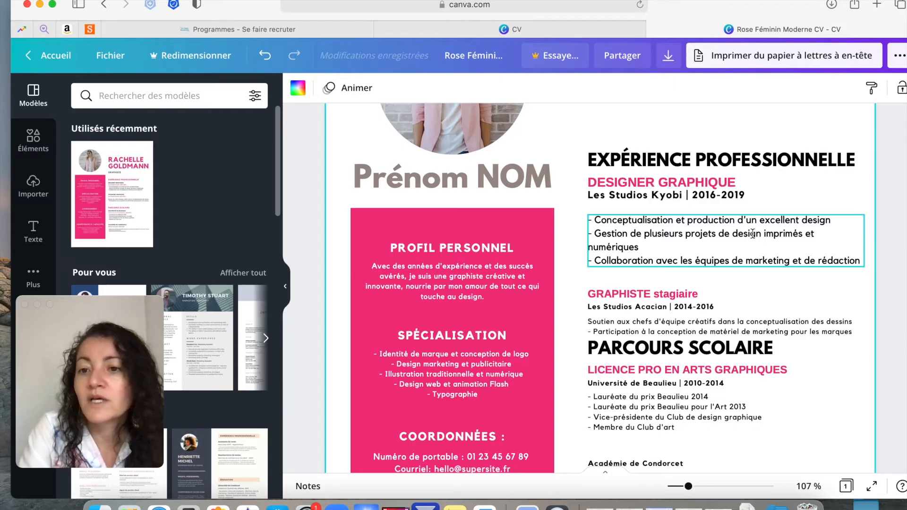
left_click_drag(732, 223, 731, 216)
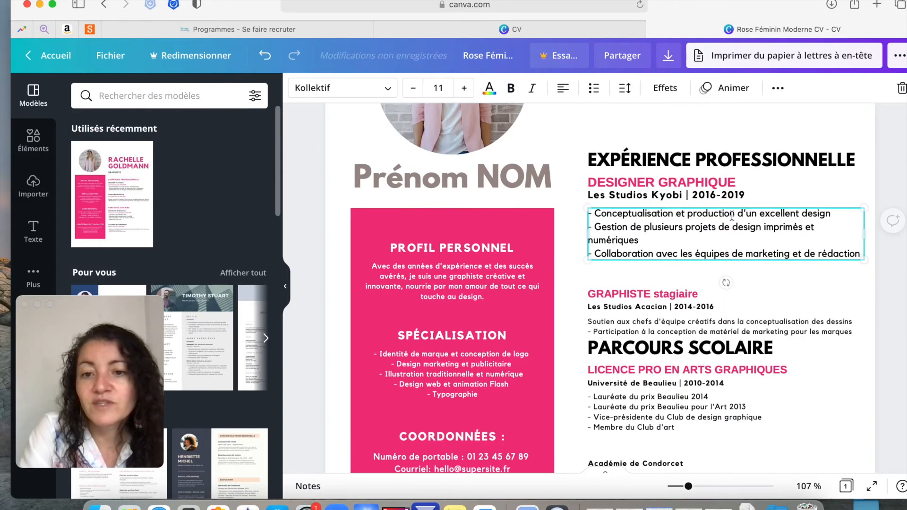
left_click(772, 269)
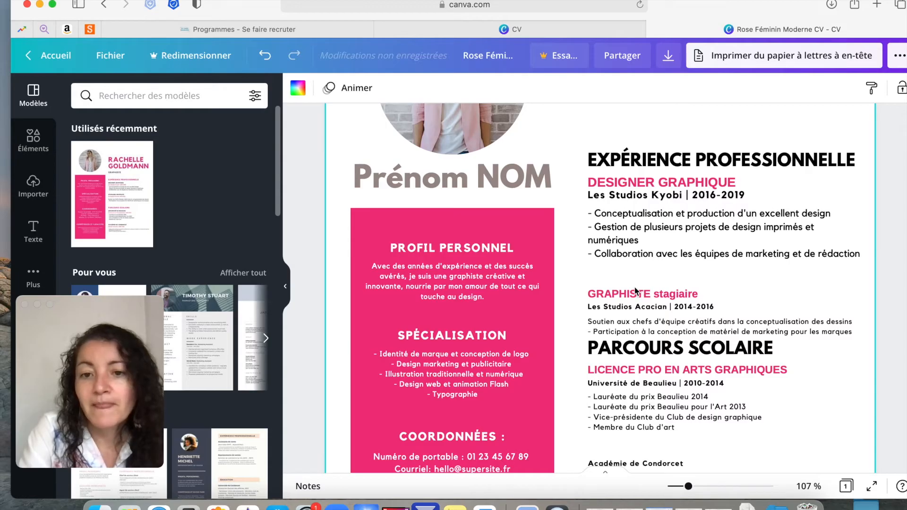
Nudge the "GRAPHISTE stagiaire" title slightly up and set its font size to 14
left_click_drag(633, 291, 633, 288)
left_click(634, 183)
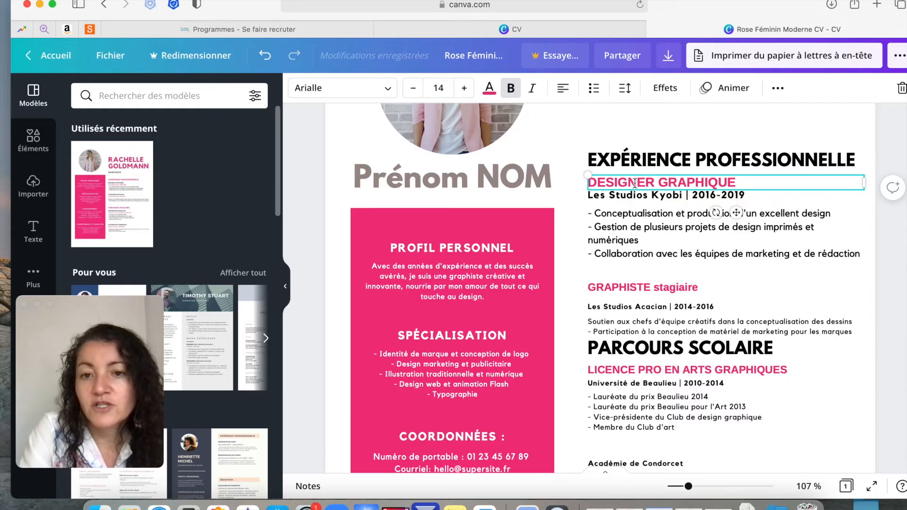
left_click(623, 285)
left_click(437, 87)
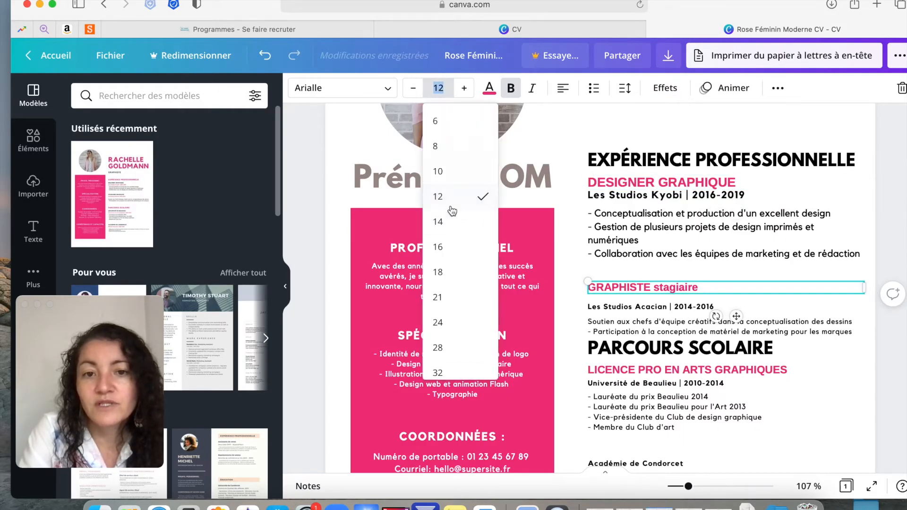
left_click(444, 219)
Copy the "Les Studios Kyobi" line's style to the "Les Studios Acacian | 2014-2016" line and move that line closer to its title
left_click(658, 195)
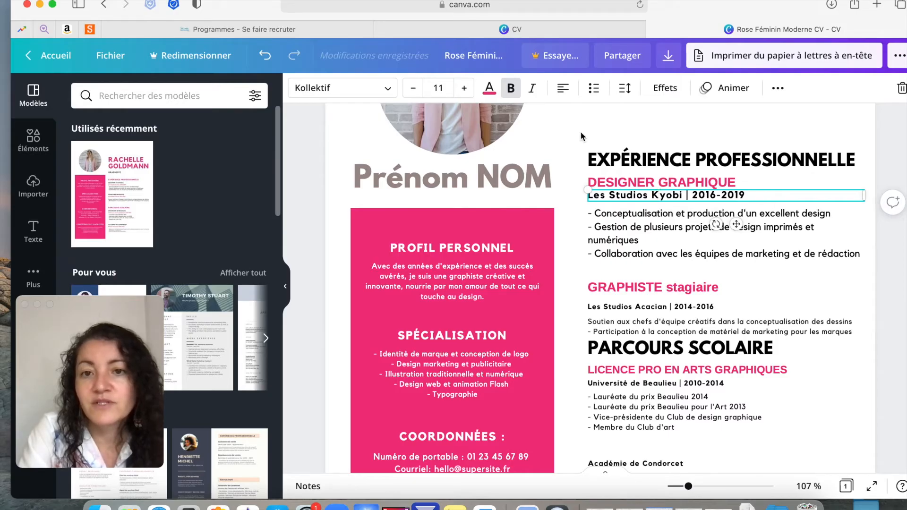
left_click(777, 88)
left_click(673, 122)
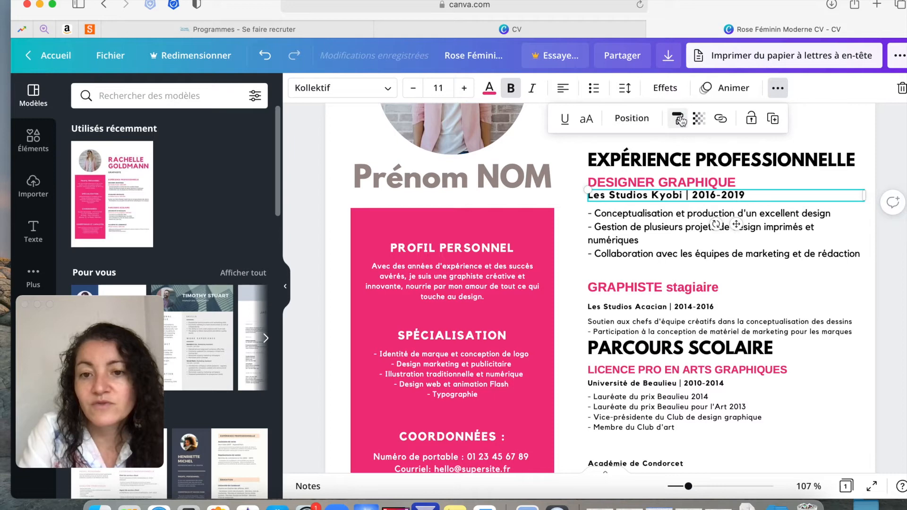
left_click(629, 306)
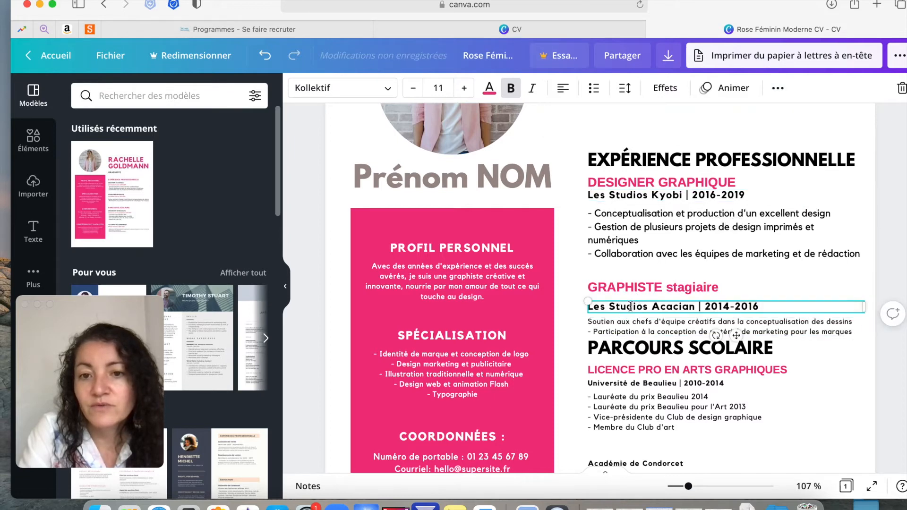
left_click_drag(630, 306, 630, 303)
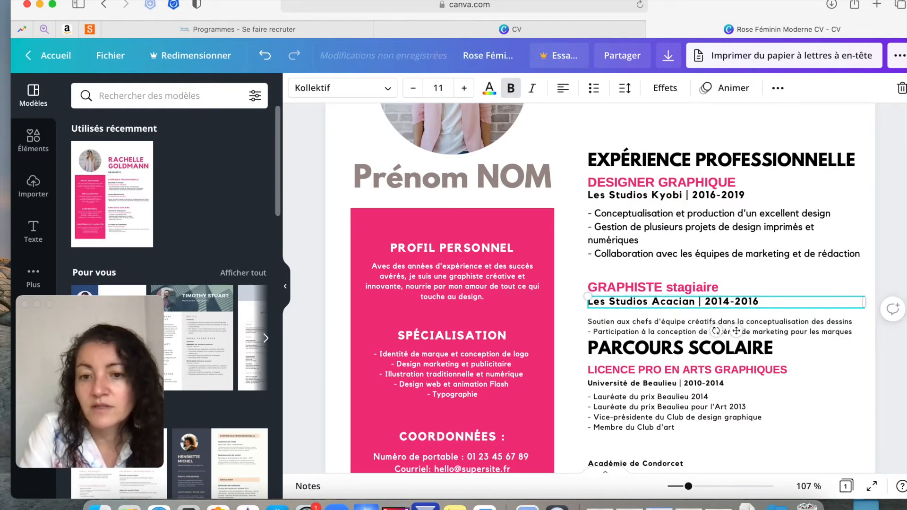
left_click(757, 292)
Copy the first job description's style to the "GRAPHISTE stagiaire" description and check its letter spacing
left_click(655, 223)
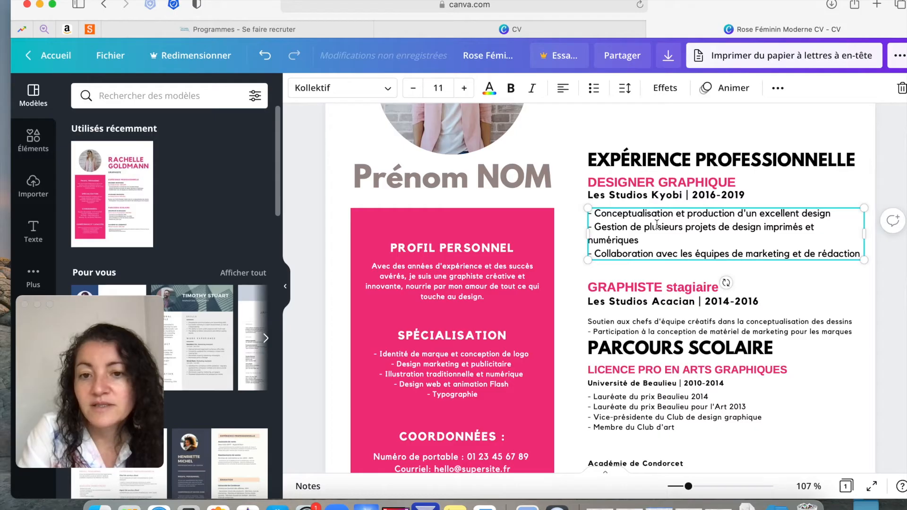
left_click(776, 90)
left_click(678, 118)
left_click(641, 330)
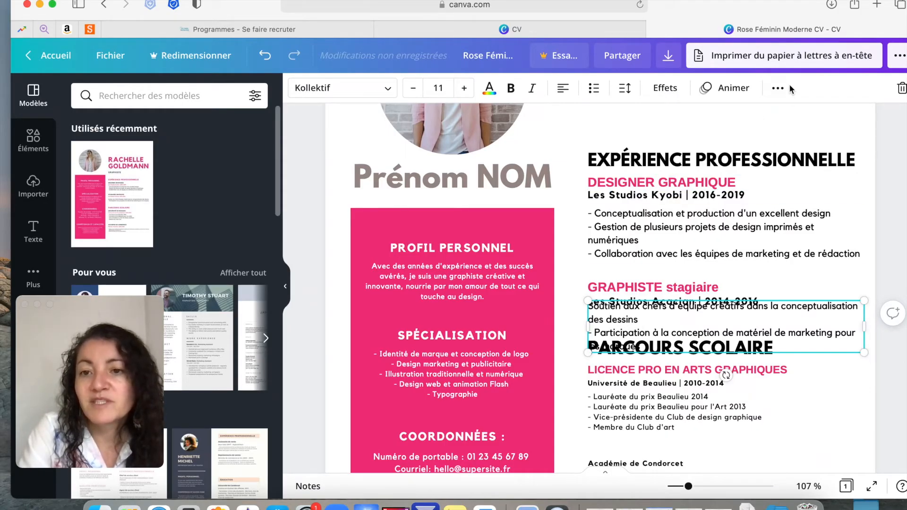
left_click(625, 88)
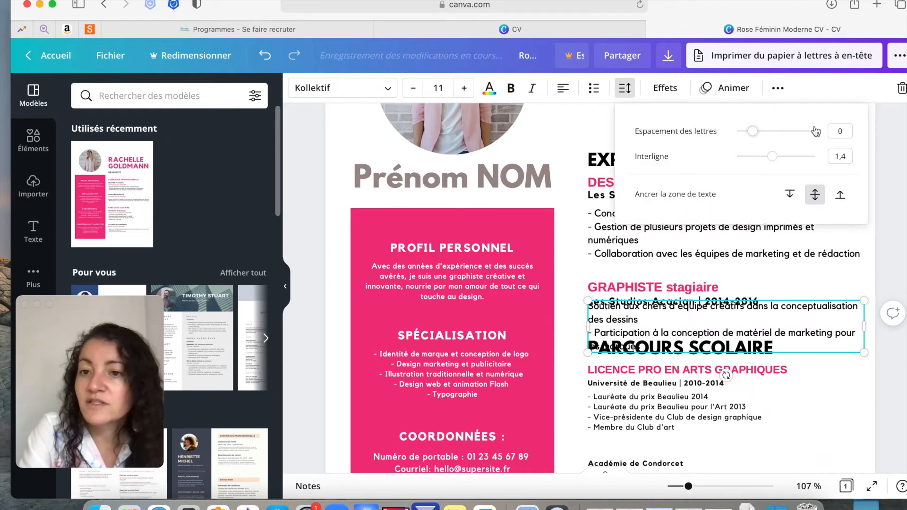
left_click(577, 268)
Move the "LICENCE PRO EN ARTS GRAPHIQUES" title, university line and description together down, away from the "PARCOURS SCOLAIRE" heading
scroll(577, 268, "down", 2)
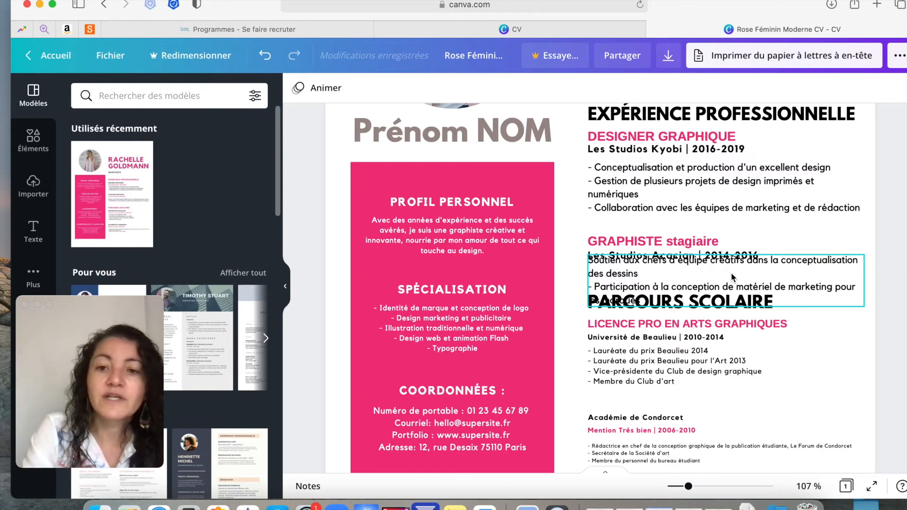
left_click(565, 327)
left_click_drag(564, 327, 634, 380)
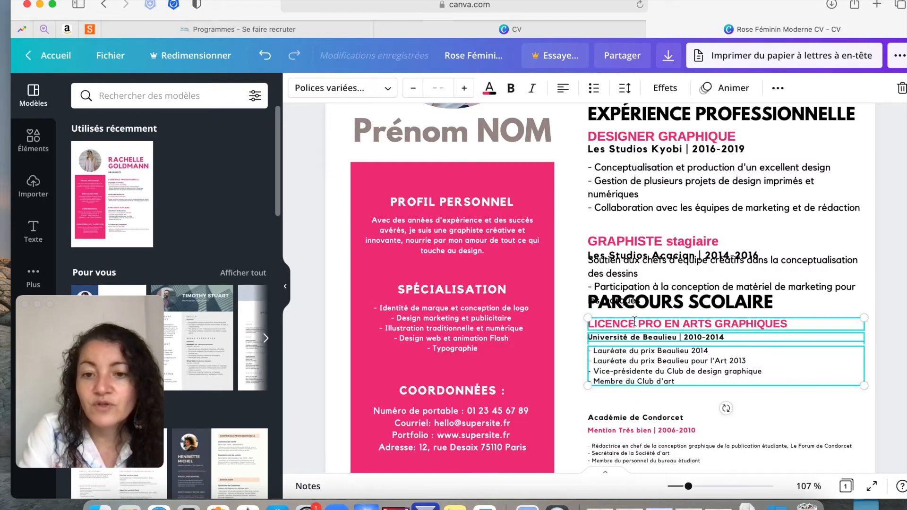
left_click_drag(634, 321, 634, 342)
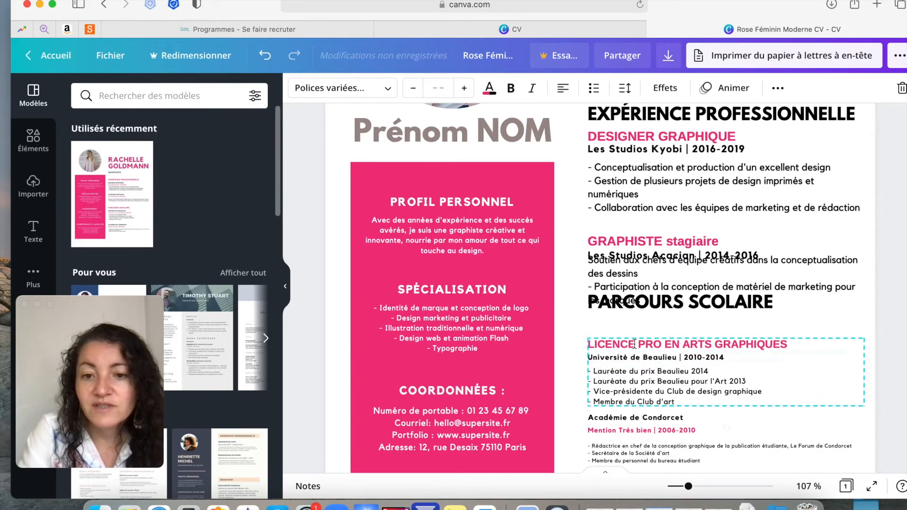
left_click(628, 325)
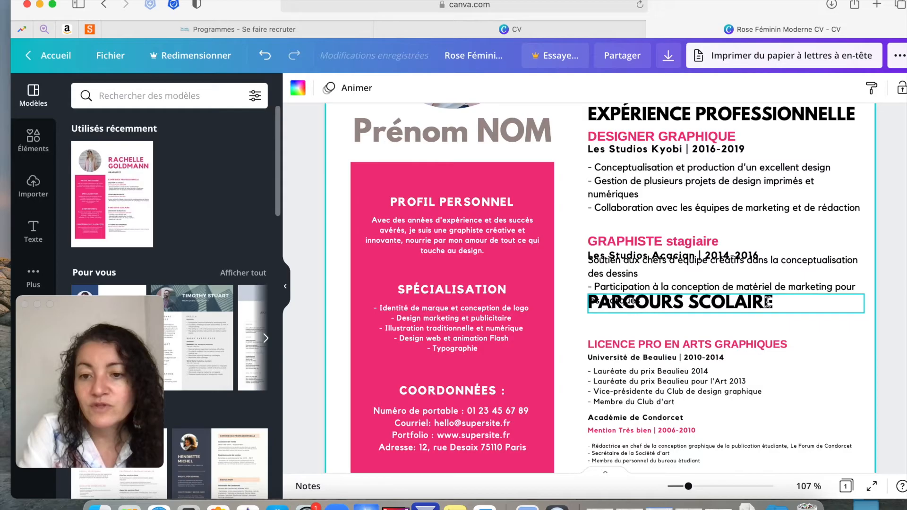
Move the "PARCOURS SCOLAIRE" heading down and place the "GRAPHISTE stagiaire" description just below the "Les Studios Acacian | 2014-2016" line
left_click_drag(768, 303, 769, 326)
left_click(643, 284)
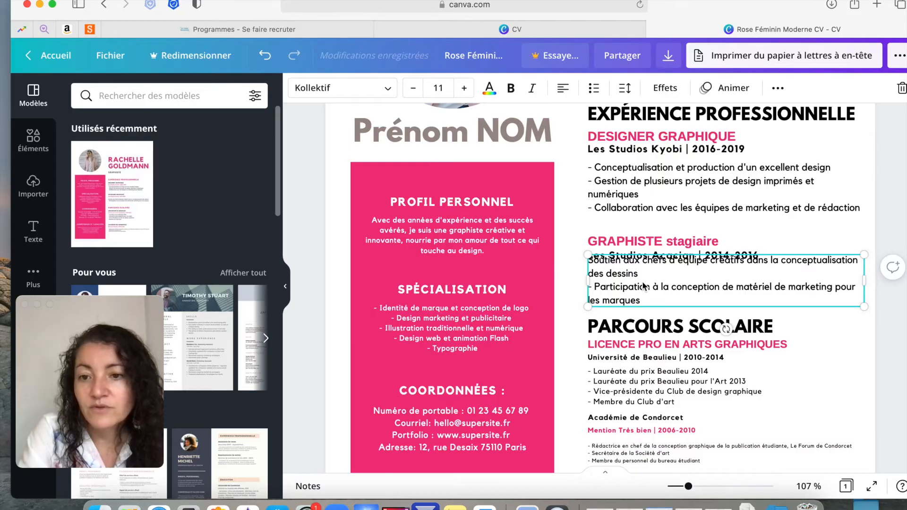
left_click_drag(643, 284, 642, 290)
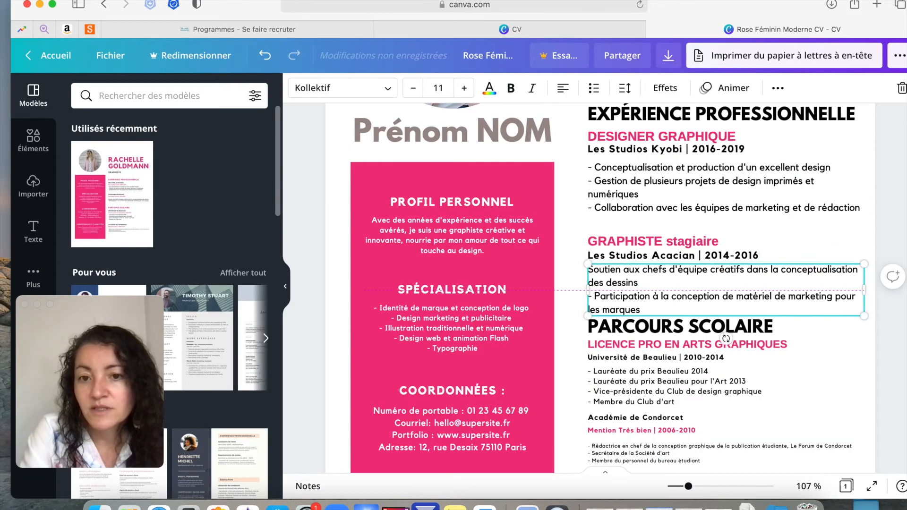
left_click(574, 233)
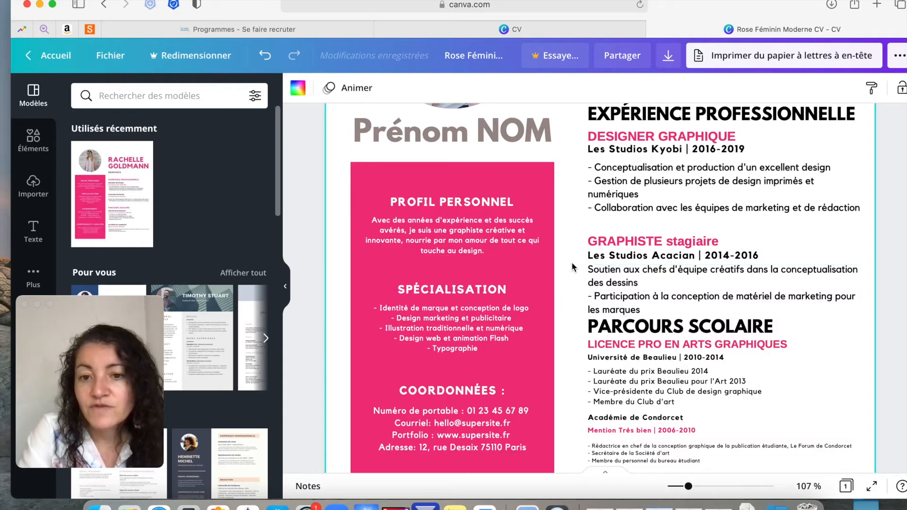
Move the "PARCOURS SCOLAIRE" heading and all education texts together down, leaving a gap below the internship description
scroll(571, 262, "down", 3)
scroll(572, 263, "up", 5)
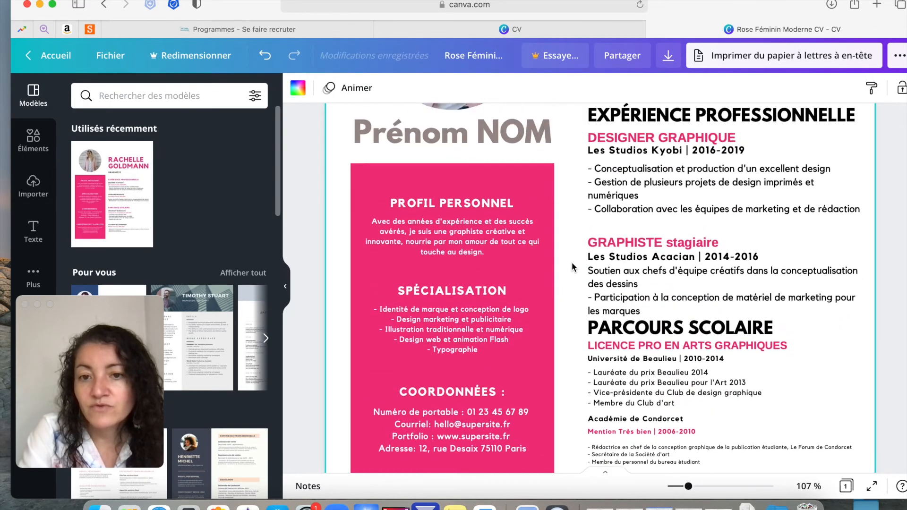
scroll(573, 248, "down", 3)
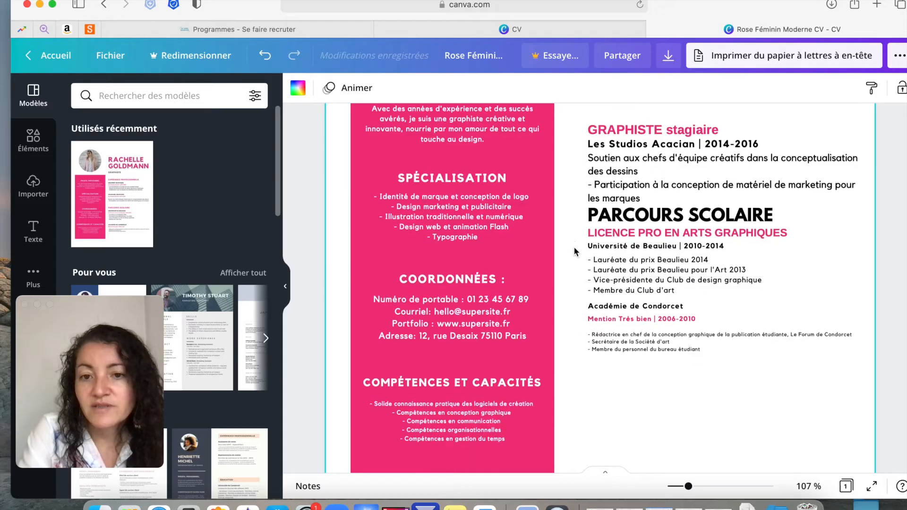
left_click(575, 217)
left_click_drag(575, 217, 703, 370)
left_click_drag(705, 228, 705, 248)
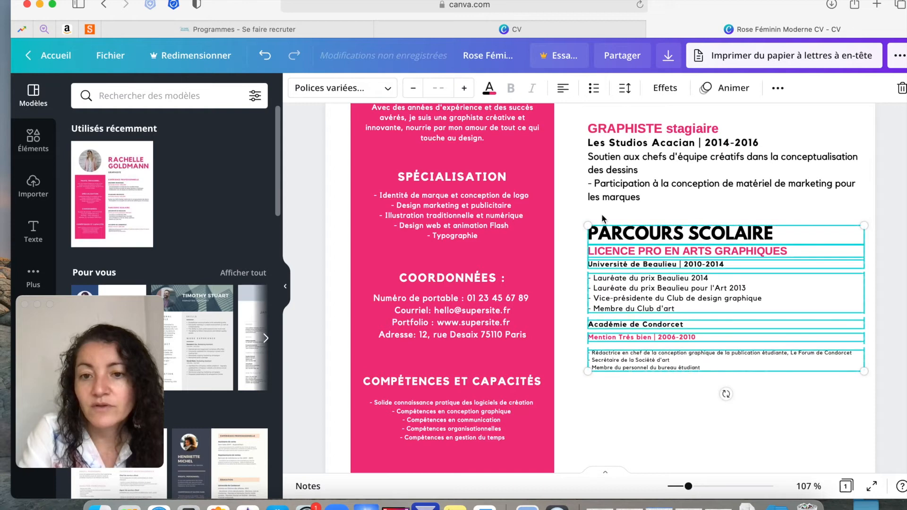
left_click(572, 232)
Nudge the "Les Studios Kyobi | 2016-2019" line slightly down, away from the "DESIGNER GRAPHIQUE" title
scroll(571, 231, "up", 3)
scroll(571, 231, "up", 1)
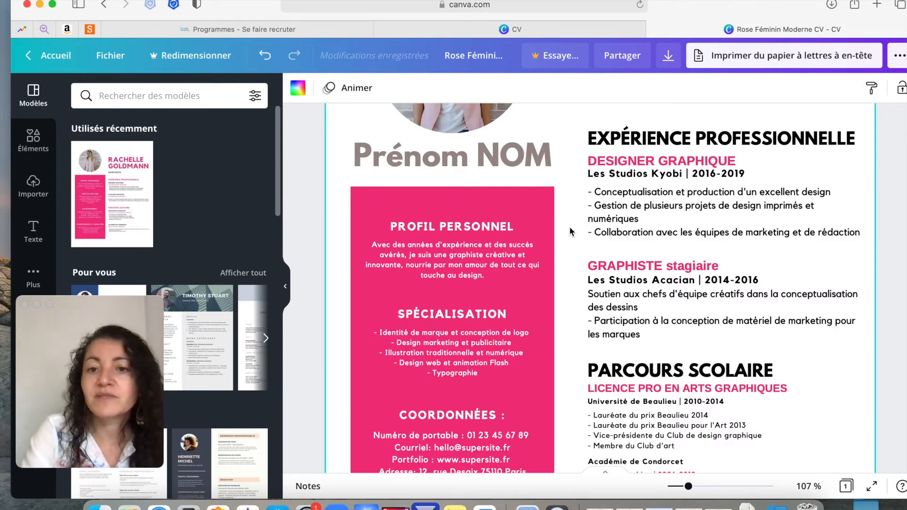
left_click(607, 175)
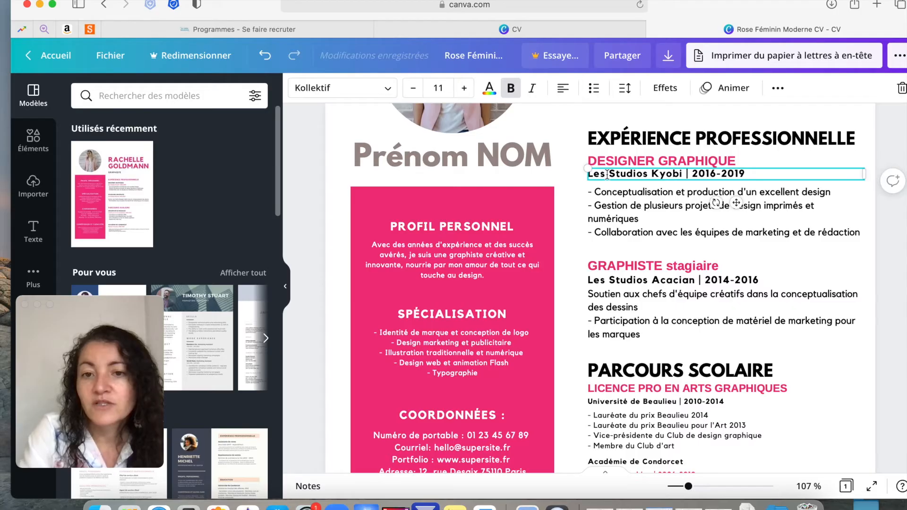
left_click_drag(636, 172, 637, 173)
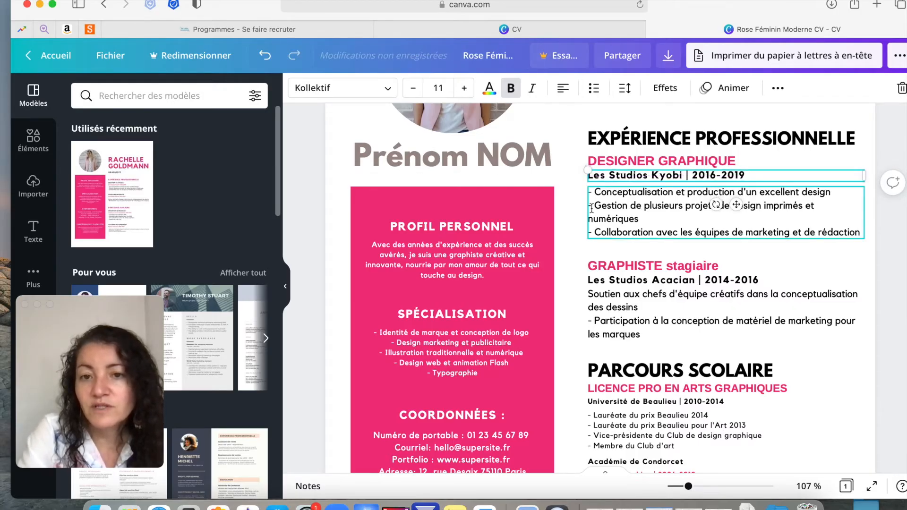
left_click(580, 218)
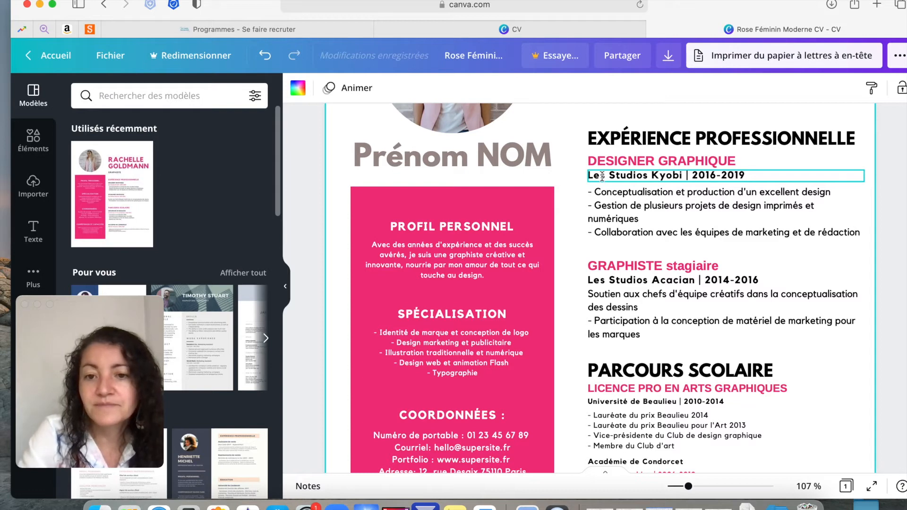
Set the font size of the "LICENCE PRO EN ARTS GRAPHIQUES" title to 14
scroll(600, 264, "down", 3)
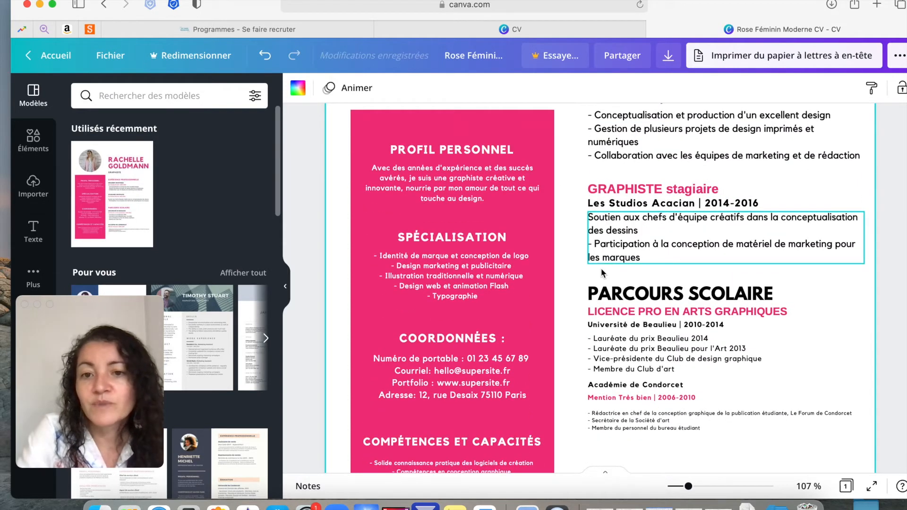
scroll(601, 272, "down", 2)
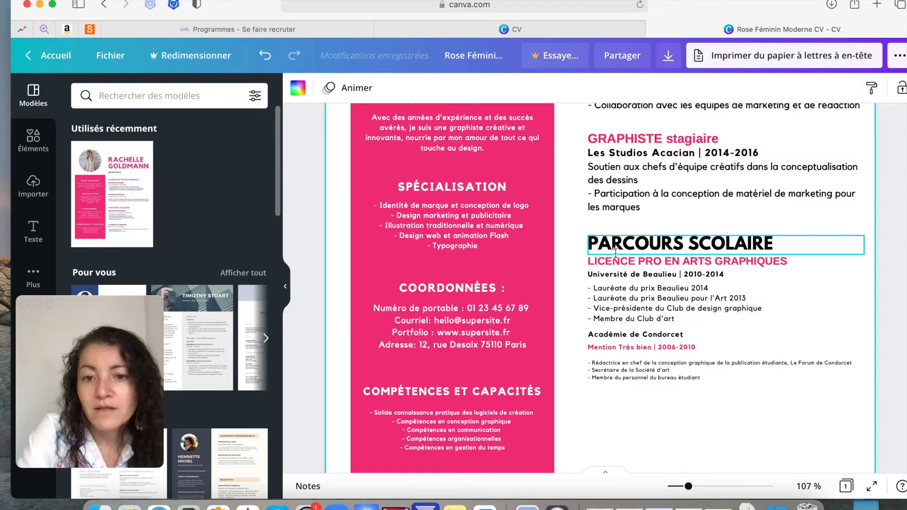
scroll(614, 258, "up", 1)
scroll(615, 255, "up", 3)
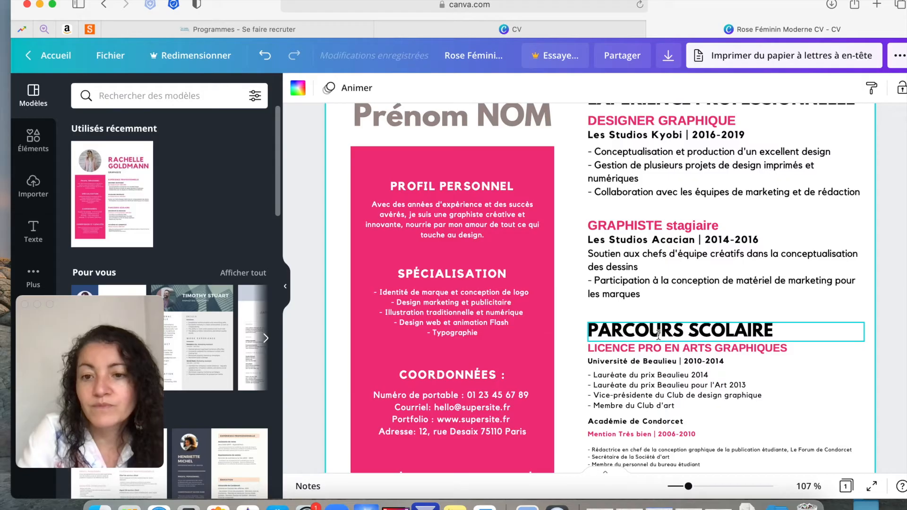
left_click(642, 350)
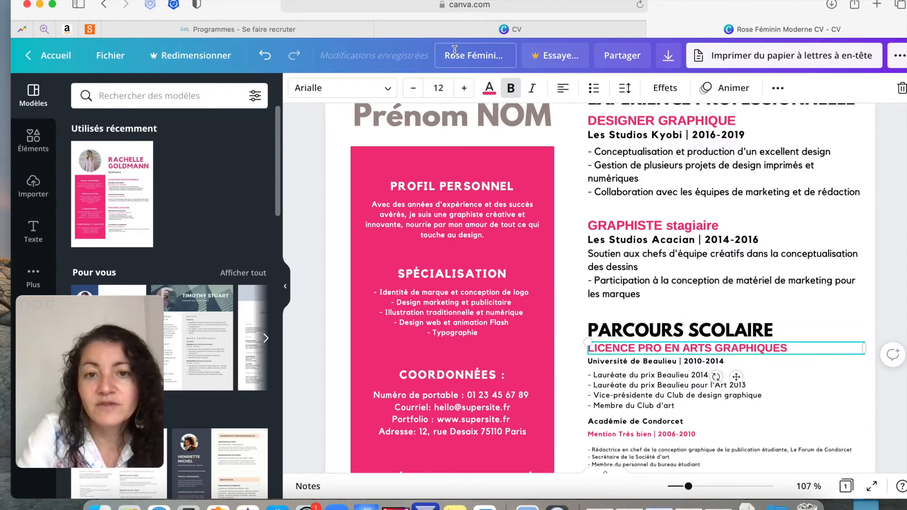
left_click(439, 89)
left_click(439, 222)
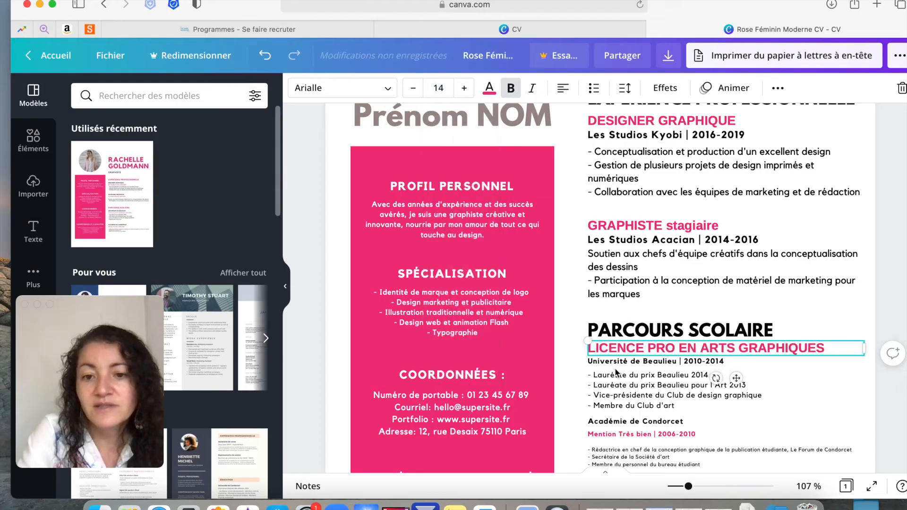
Copy the "Les Studios Acacian | 2014-2016" line's style to the "Université de Beaulieu | 2010-2014" line
scroll(614, 367, "down", 2)
left_click(624, 179)
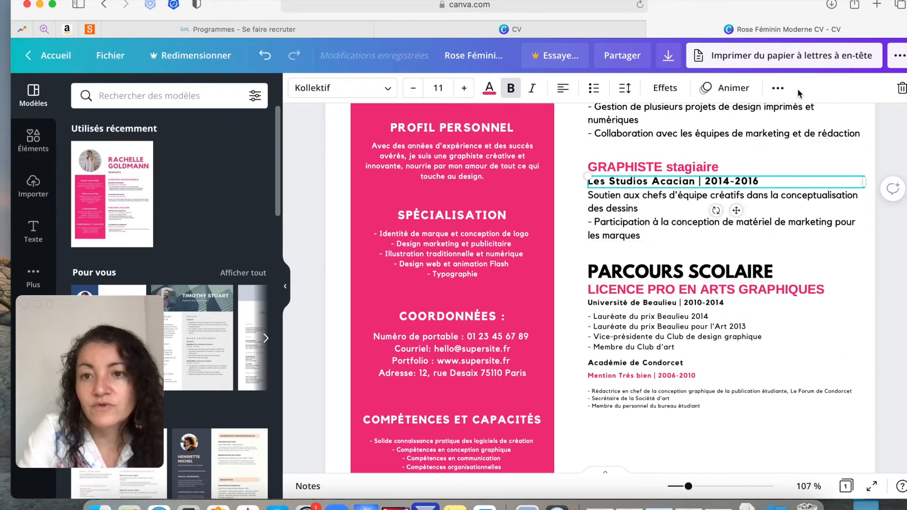
left_click(777, 88)
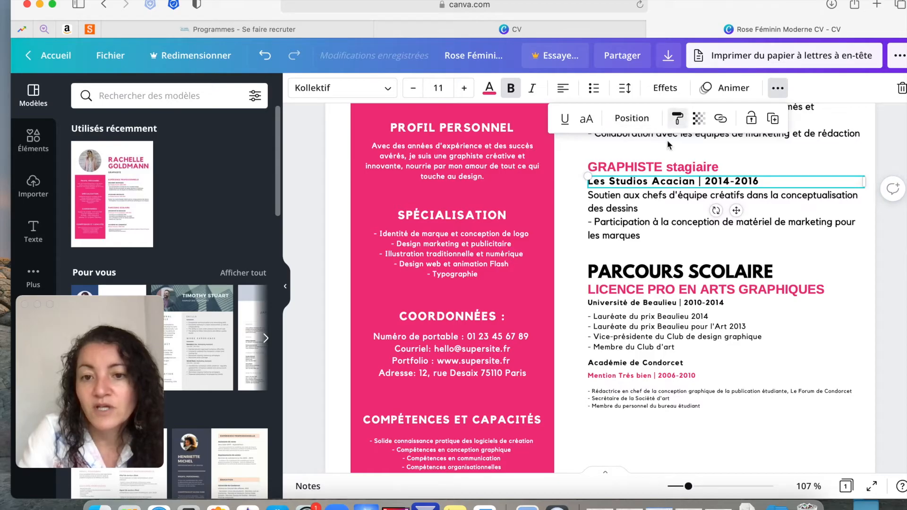
left_click(618, 303)
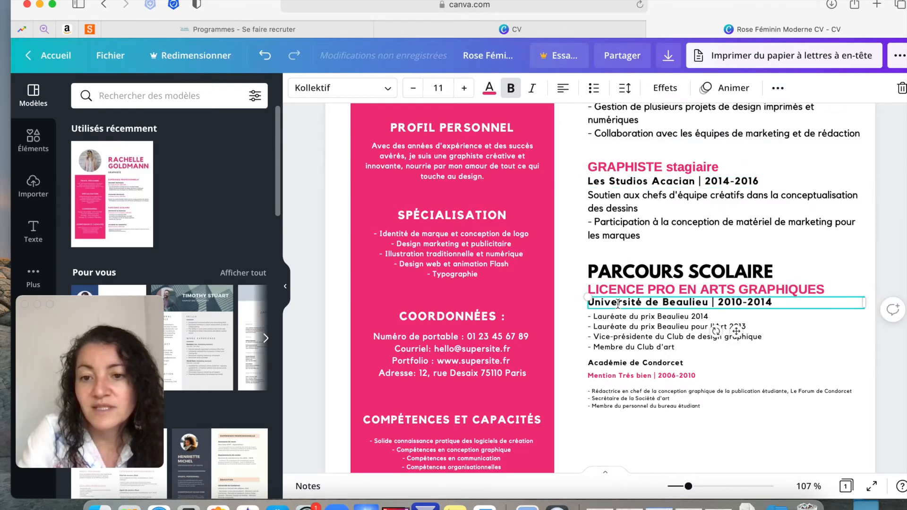
left_click(620, 435)
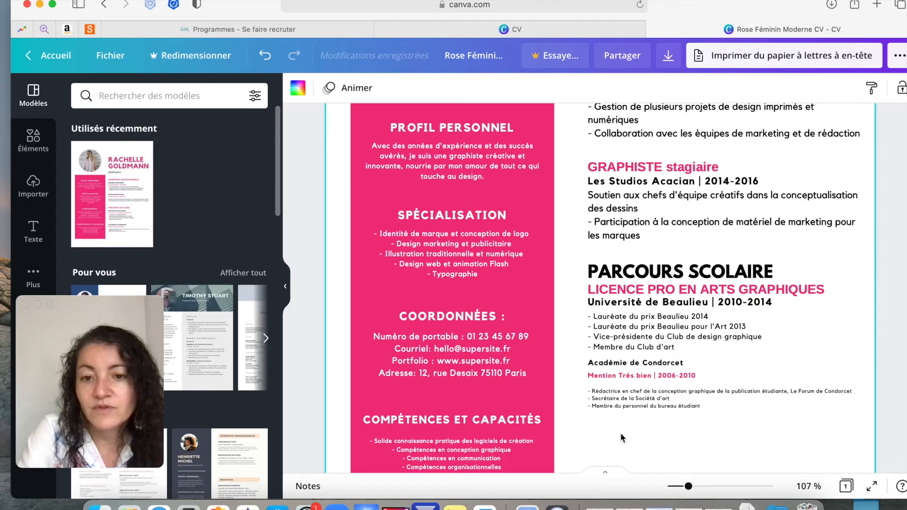
Move the degree's bullet list and all the "Académie de Condorcet" texts together down, away from the university line
left_click_drag(568, 320, 661, 423)
left_click_drag(652, 335, 652, 377)
left_click(653, 329)
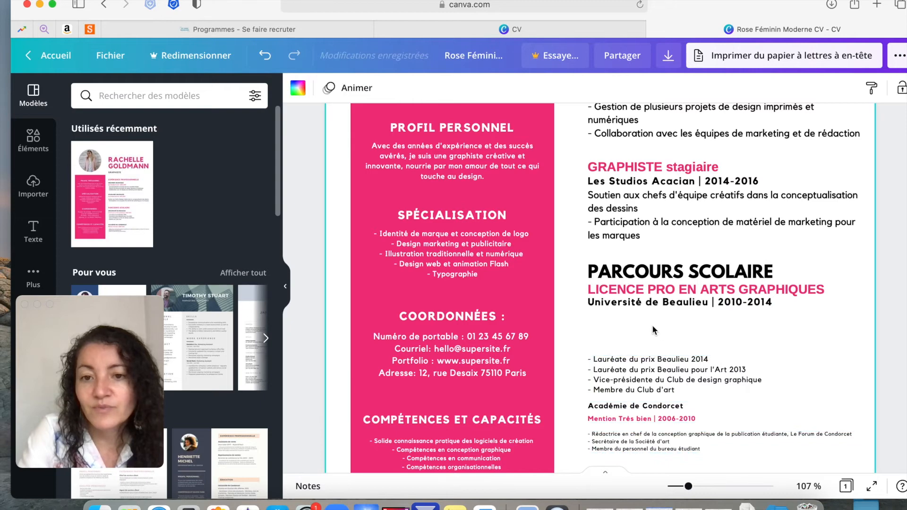
Nudge the "Université de Beaulieu | 2010-2014" line slightly down from its degree title
left_click(651, 303)
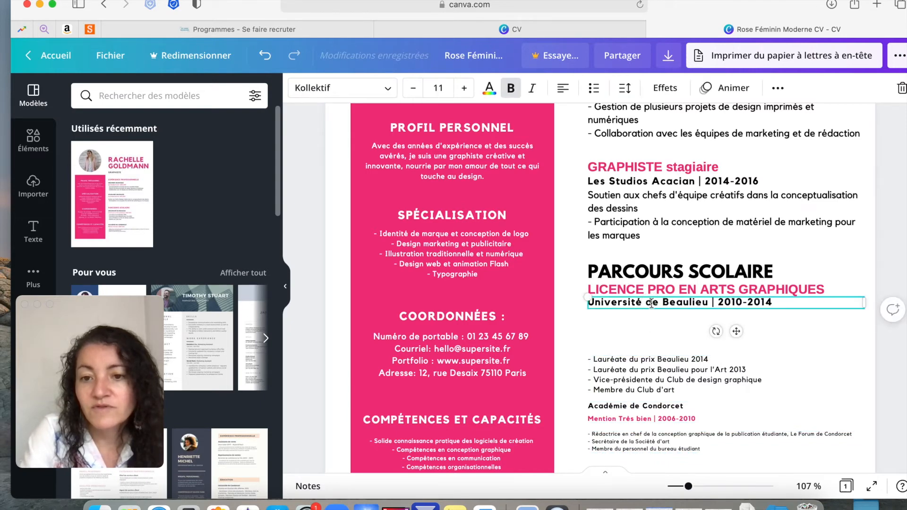
key("Down")
key("Down")
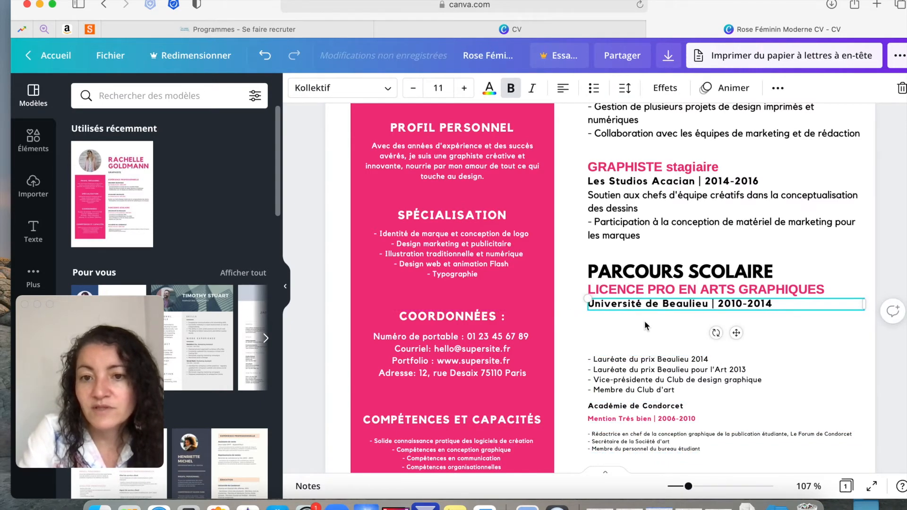
Nudge the "LICENCE PRO EN ARTS GRAPHIQUES" title and its university line together slightly down from the "PARCOURS SCOLAIRE" heading
scroll(627, 345, "up", 3)
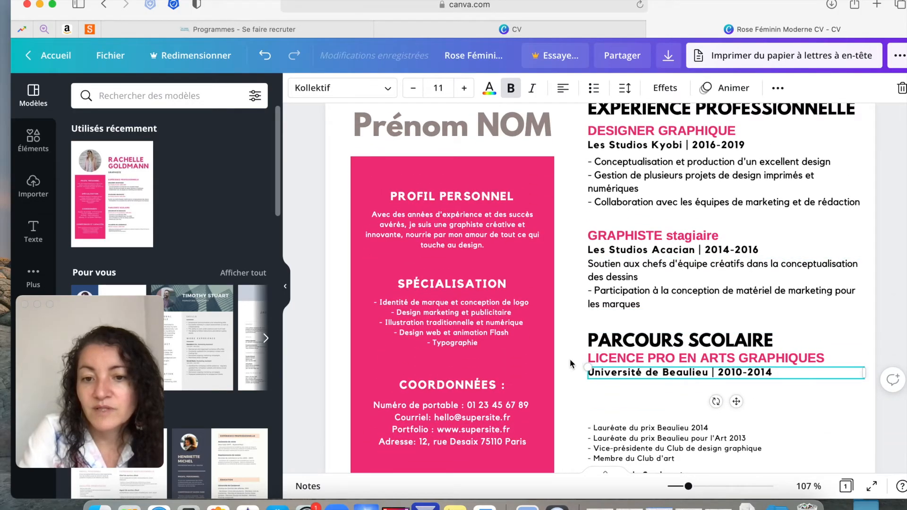
left_click(619, 399)
left_click_drag(572, 355, 627, 374)
key("Down")
key("Down")
key("Down")
key("Down")
key("Down")
key("Down")
key("Down")
key("Down")
key("Down")
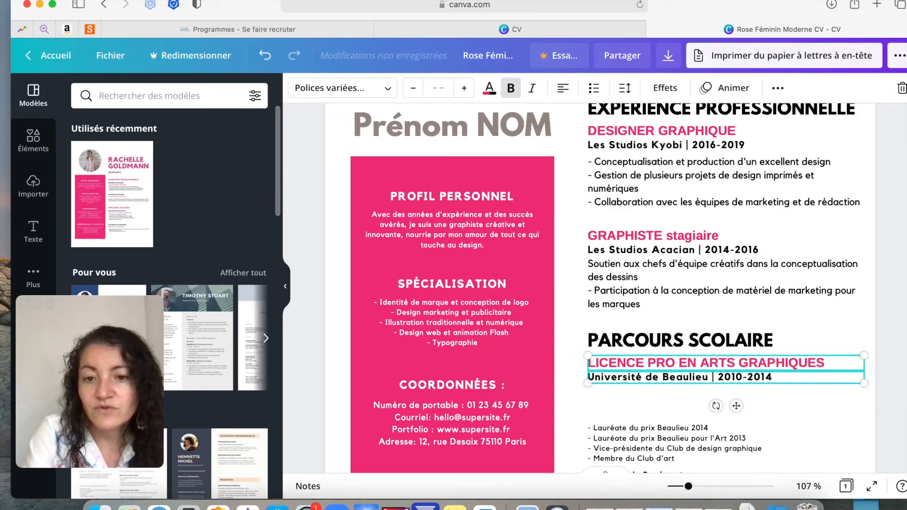
key("Escape")
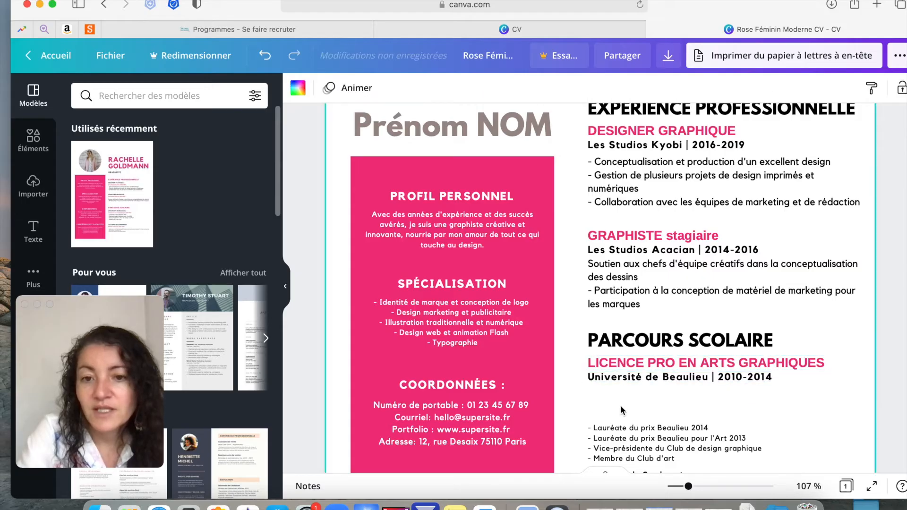
Copy the "GRAPHISTE stagiaire" description's style to the degree's bullet list and move that list up directly below the university line
left_click(612, 274)
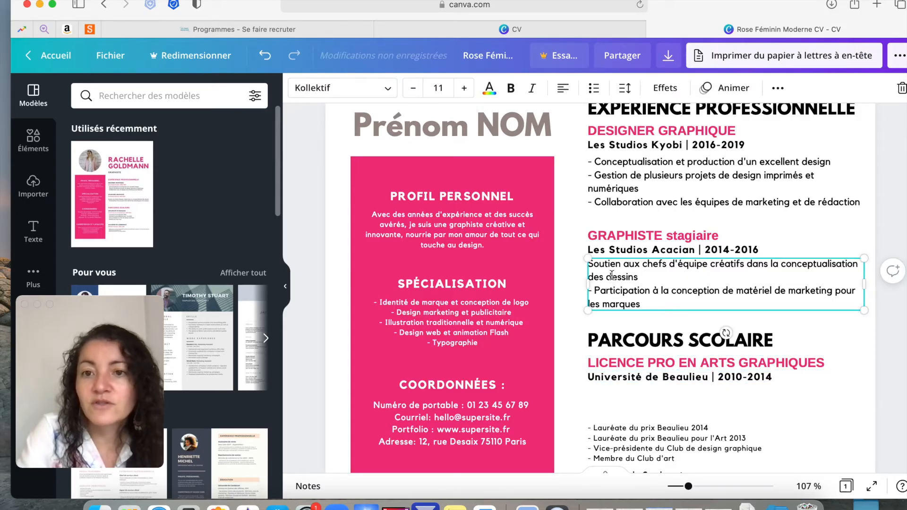
left_click(777, 88)
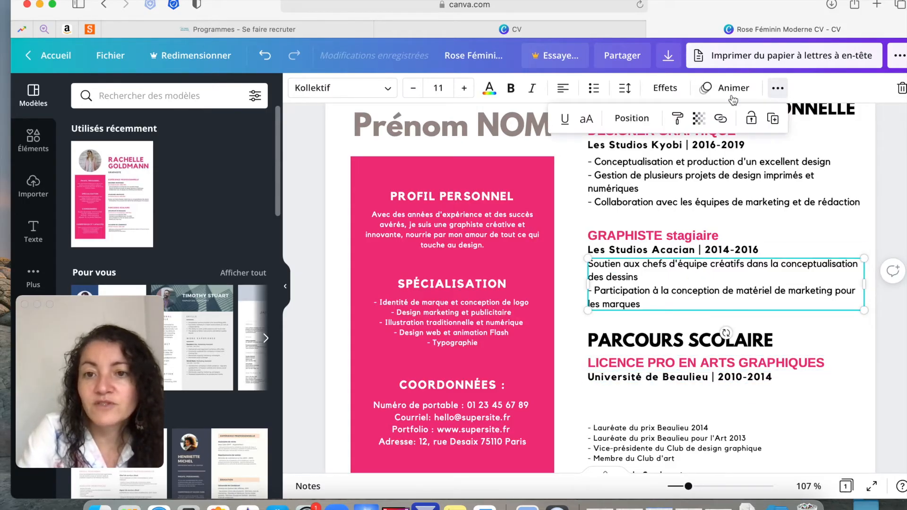
left_click(676, 121)
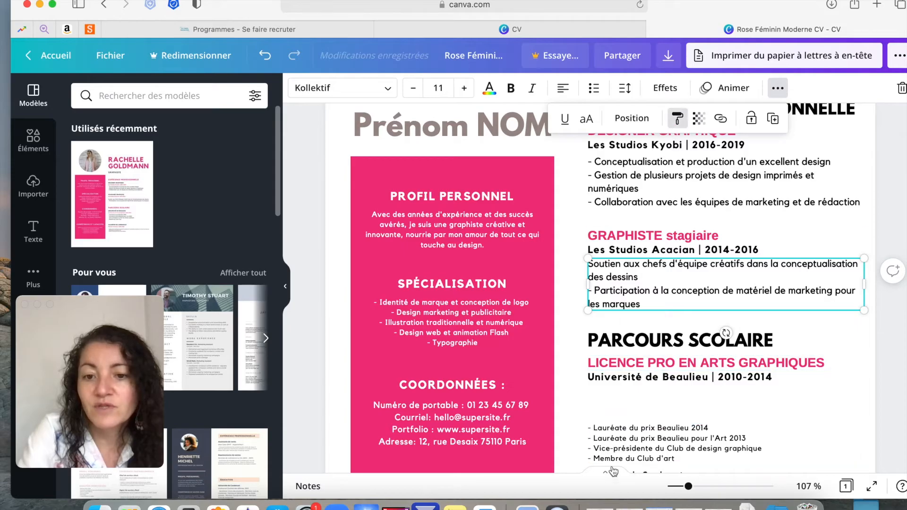
left_click(616, 435)
scroll(617, 410, "down", 3)
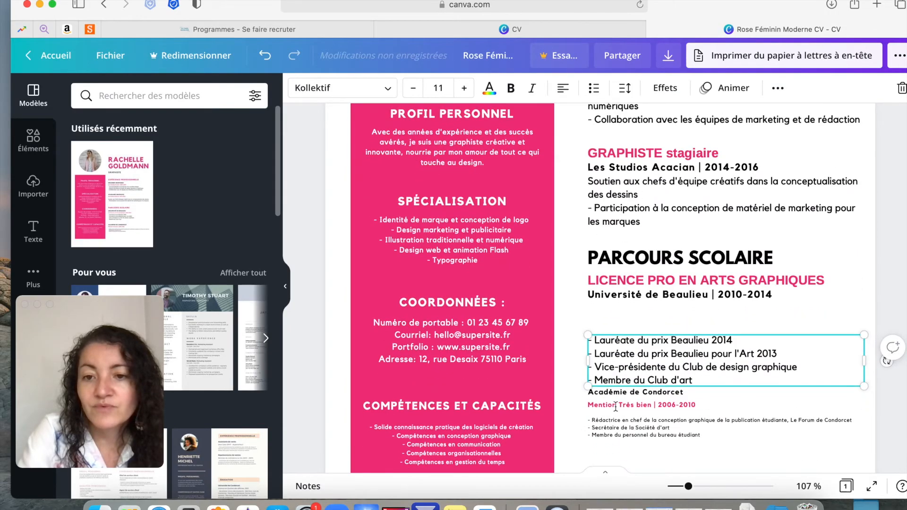
left_click_drag(628, 351, 629, 318)
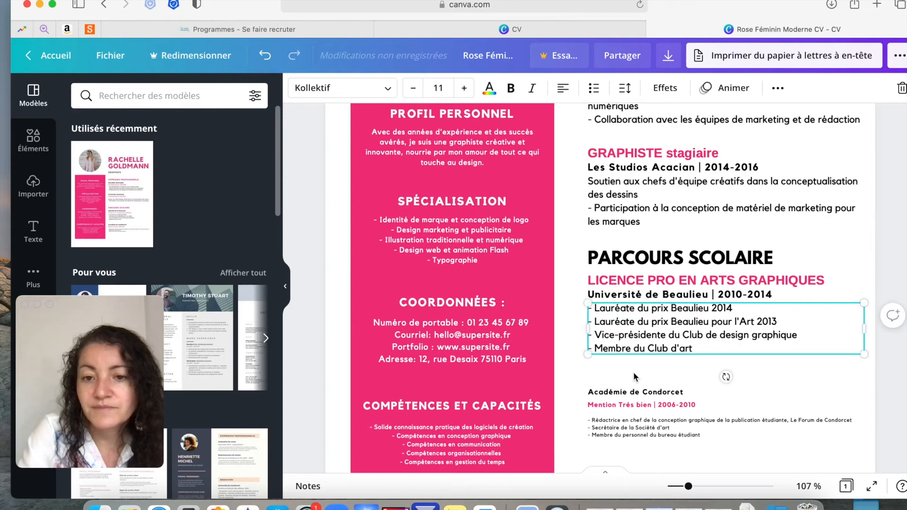
left_click(633, 374)
Copy the "Université de Beaulieu | 2010-2014" line's style to "Académie de Condorcet" and shift that line slightly up
scroll(633, 376, "down", 2)
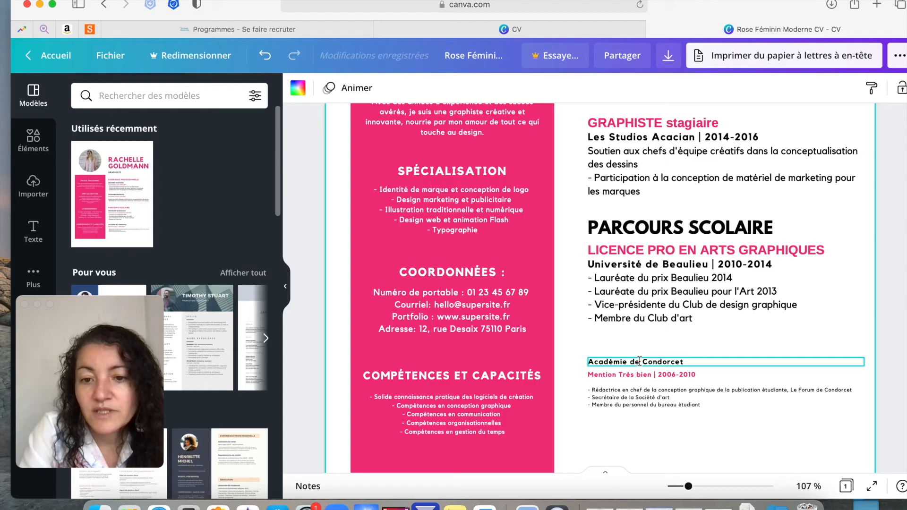
left_click(653, 263)
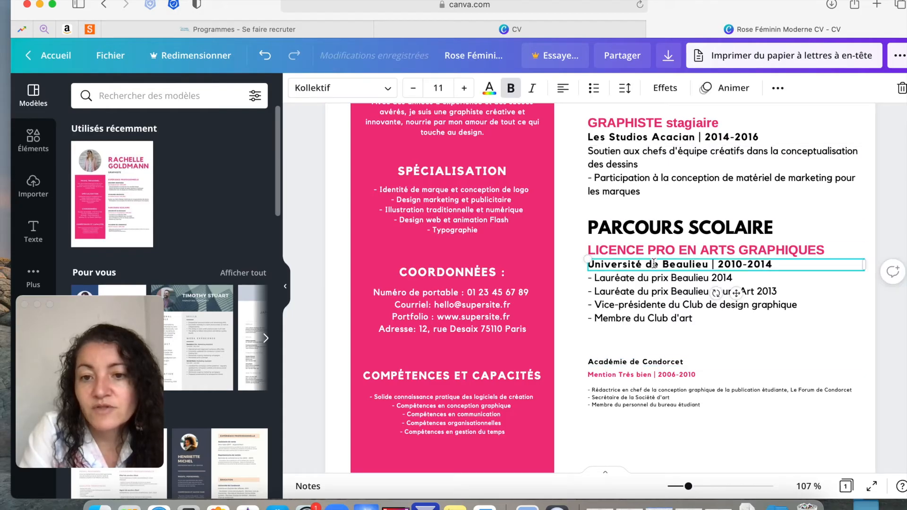
left_click(777, 87)
left_click(677, 118)
left_click(622, 361)
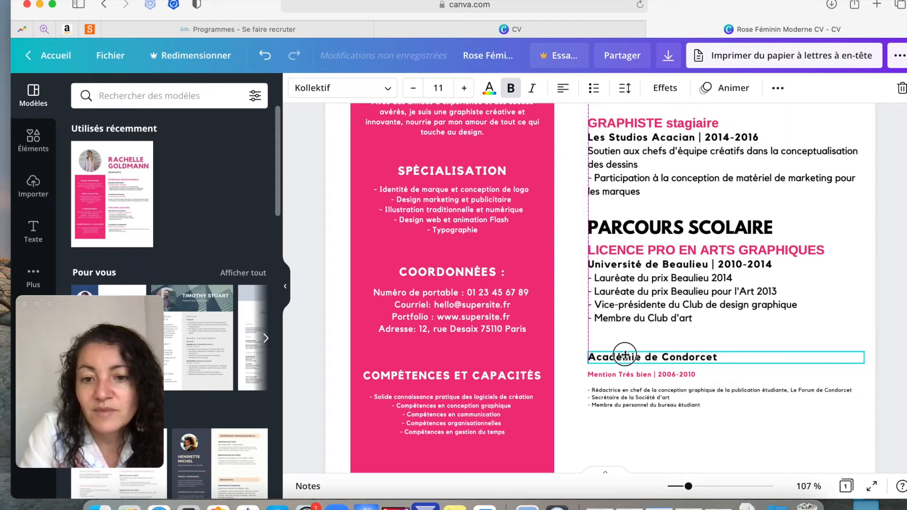
Duplicate the "LICENCE PRO EN ARTS GRAPHIQUES" title, place the copy directly above "Académie de Condorcet" and replace its text with "NOM DU CURSUS"
left_click(630, 248)
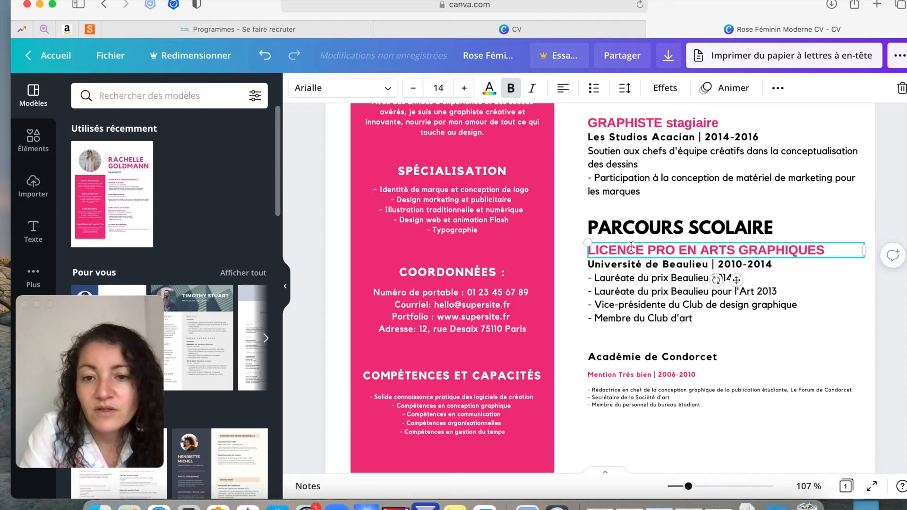
key("super+d")
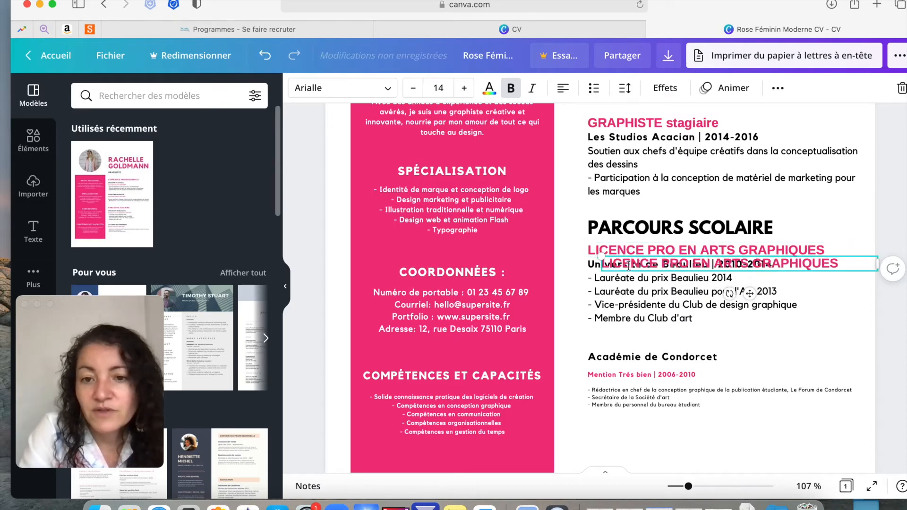
left_click_drag(626, 279, 614, 340)
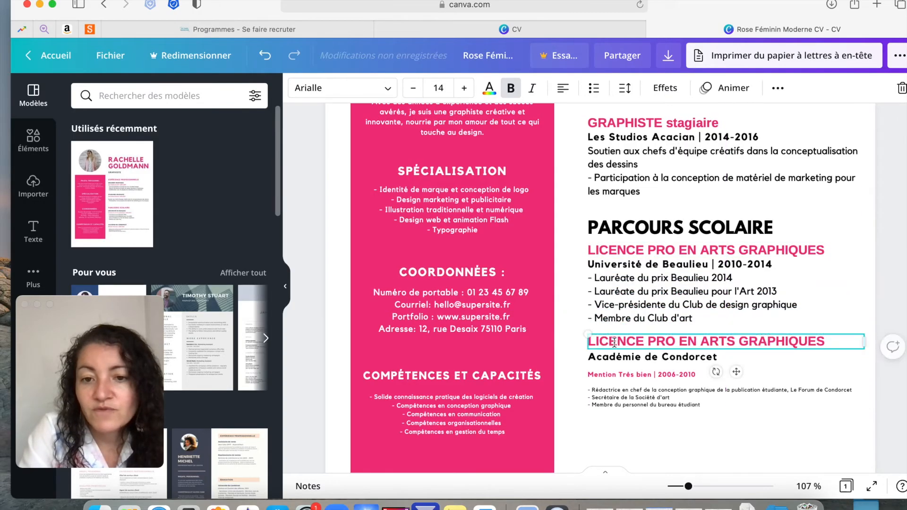
double_click(615, 340)
type("NO")
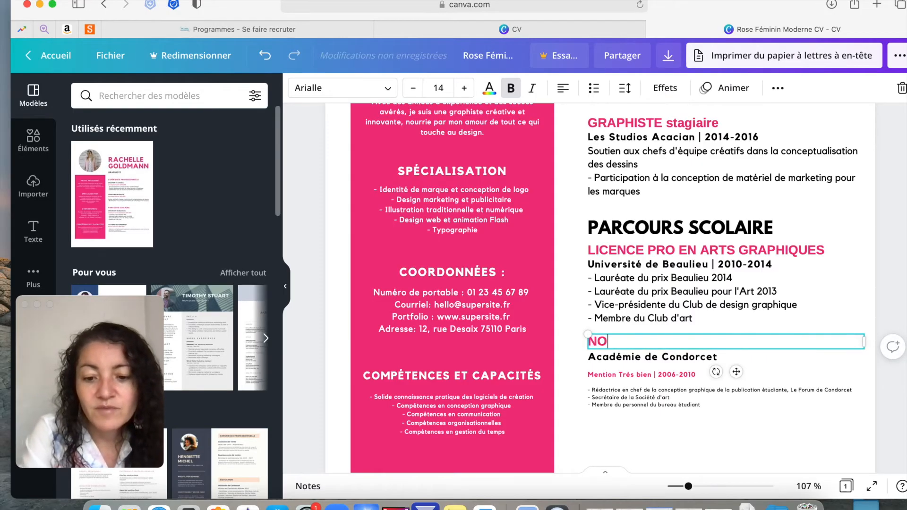
type("M DU CURSUS")
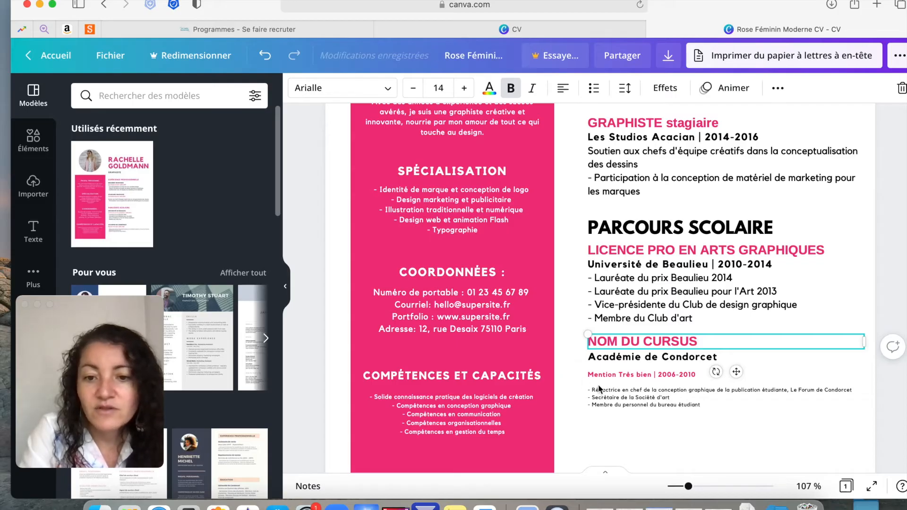
left_click(620, 426)
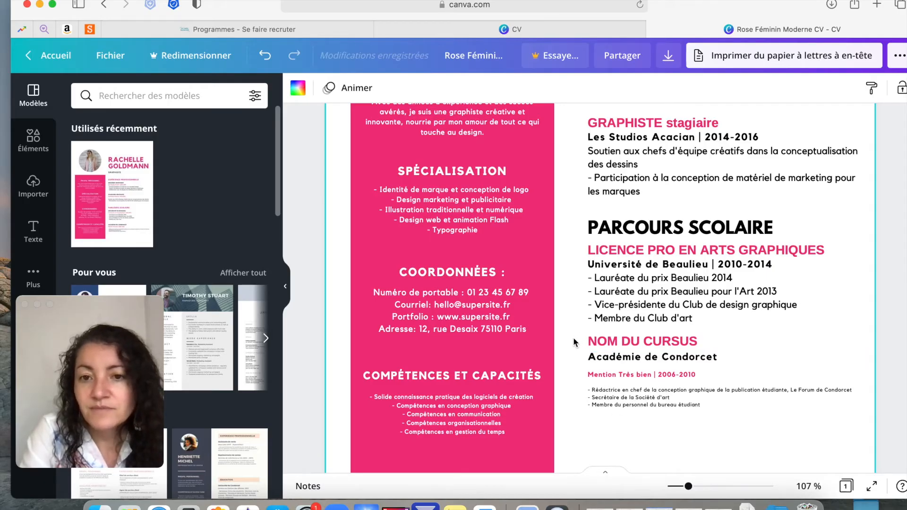
Shift the whole "NOM DU CURSUS" entry, including its academy, mention and bullet texts, slightly down from the degree's bullet list
scroll(574, 341, "up", 1)
left_click_drag(572, 372, 629, 434)
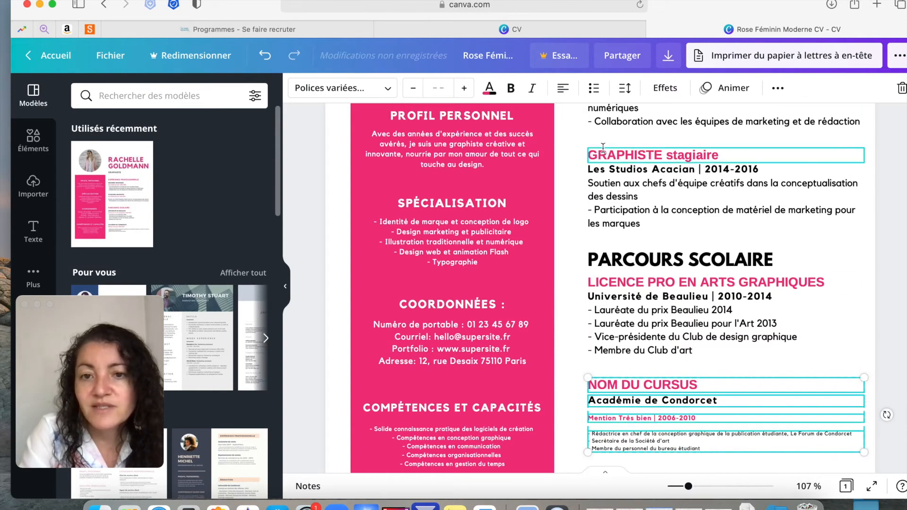
scroll(585, 297, "down", 3)
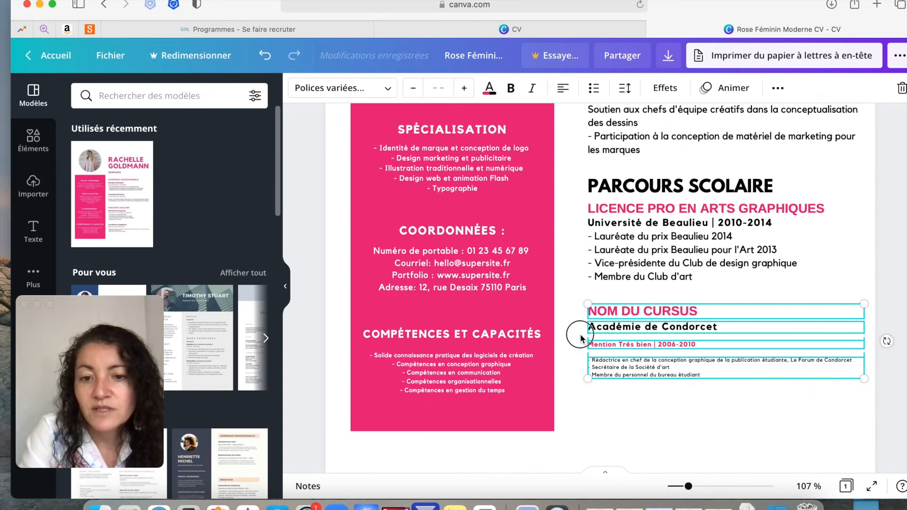
left_click(580, 333)
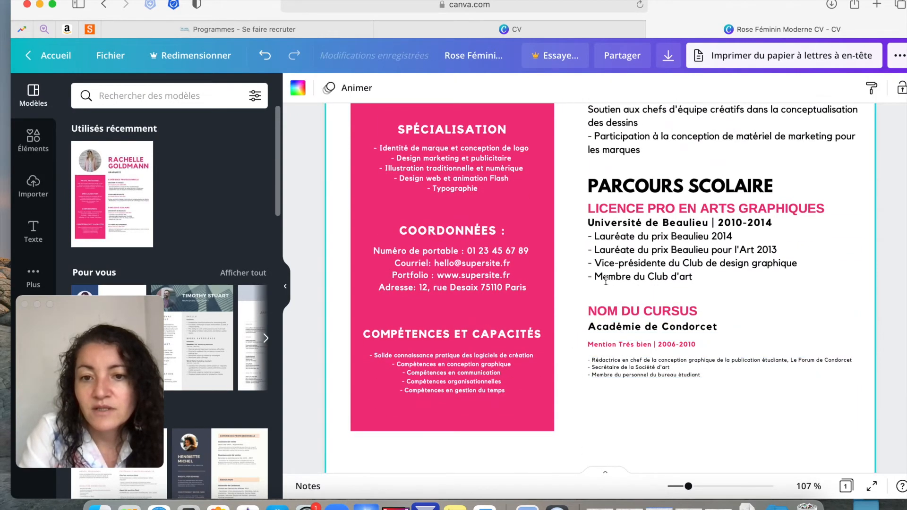
Set the font size of the "Mention Très bien | 2006-2010" line to 10
left_click(633, 343)
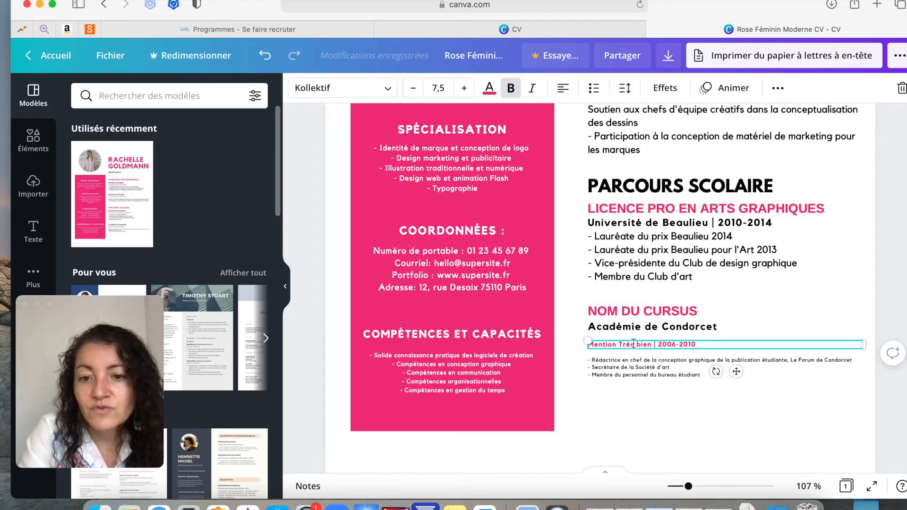
left_click(439, 89)
left_click(438, 196)
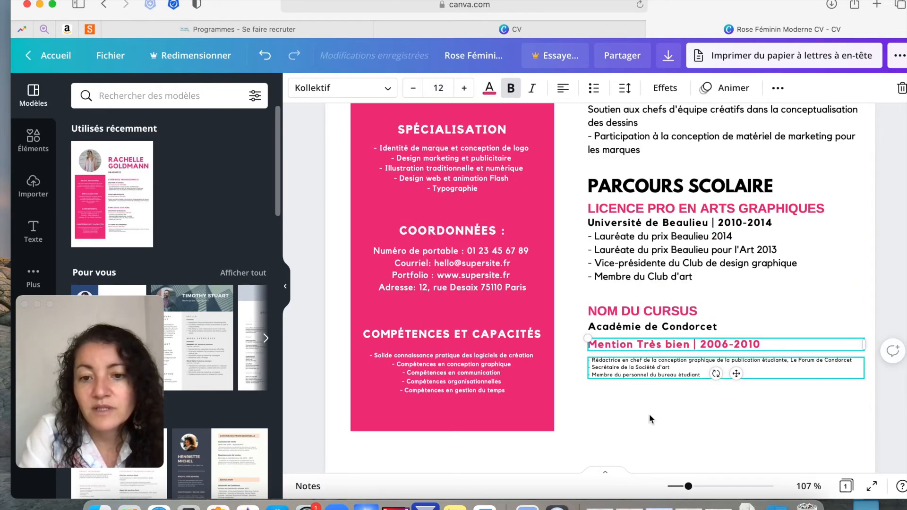
left_click(438, 88)
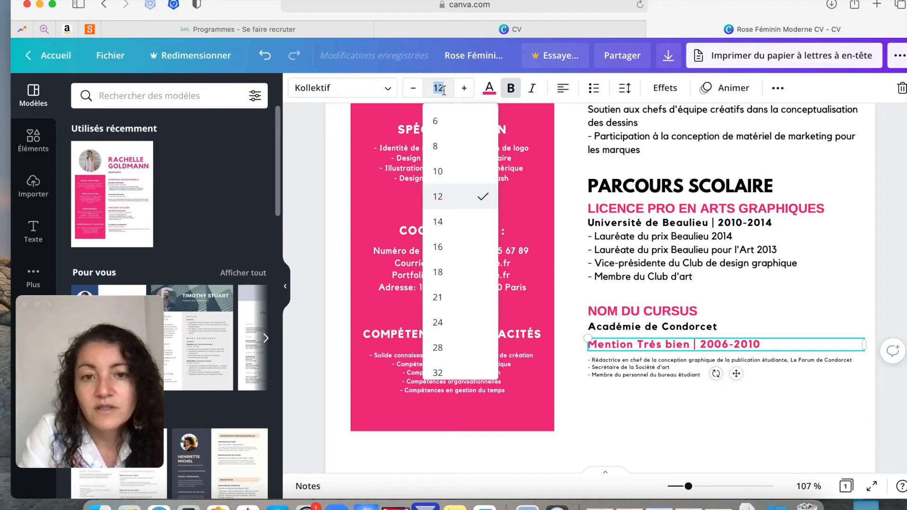
left_click(461, 170)
Copy the "Lauréate du prix Beaulieu" list's style to the academy's bullet list and move that list down just below the mention line
left_click(641, 252)
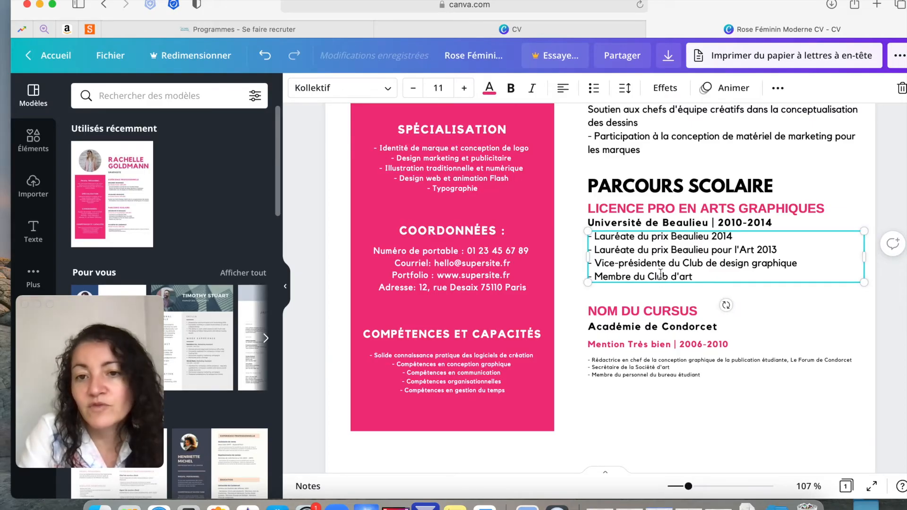
left_click(778, 89)
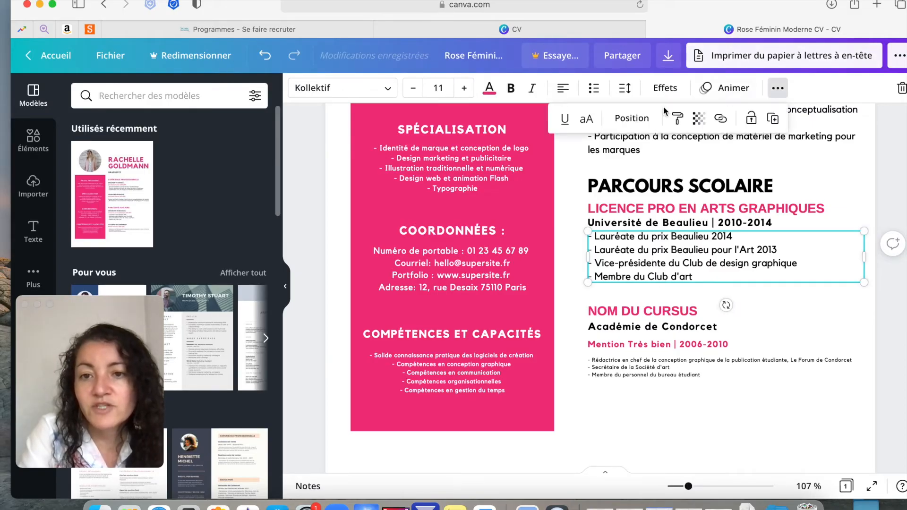
left_click(676, 118)
left_click(664, 375)
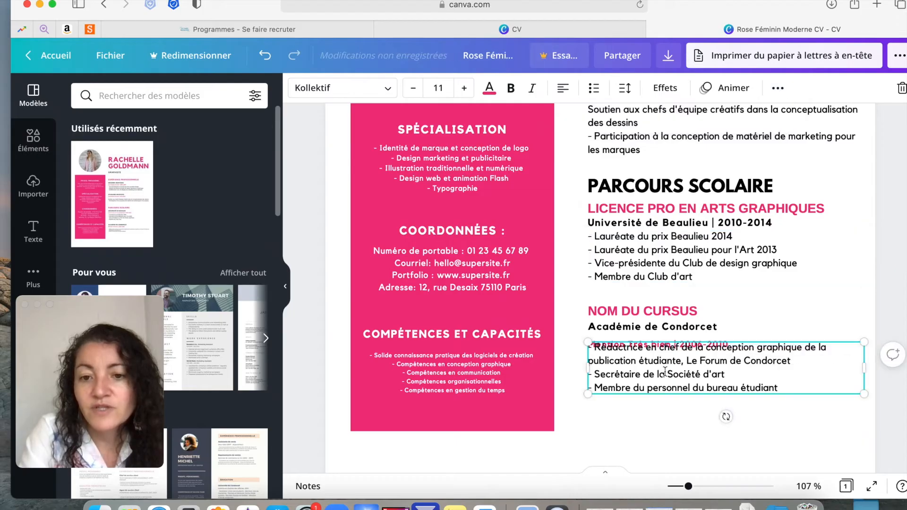
left_click(641, 416)
left_click_drag(643, 374, 648, 385)
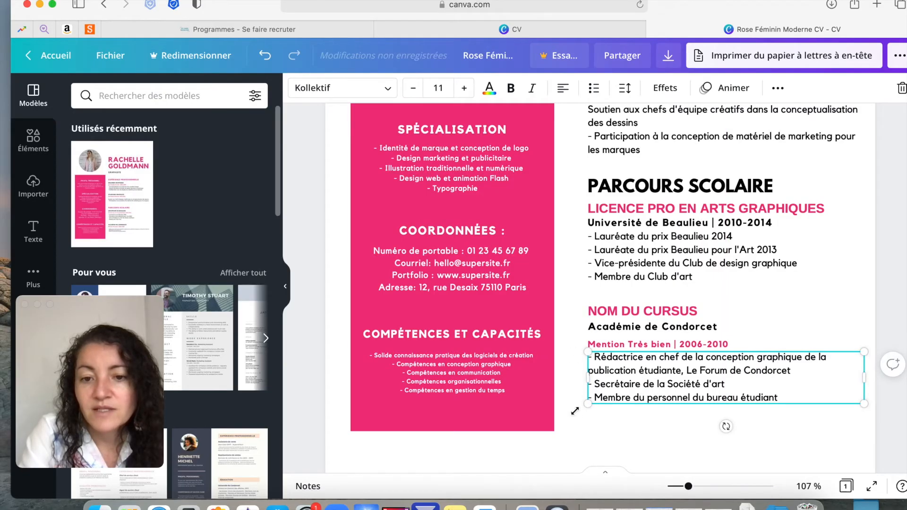
left_click(594, 427)
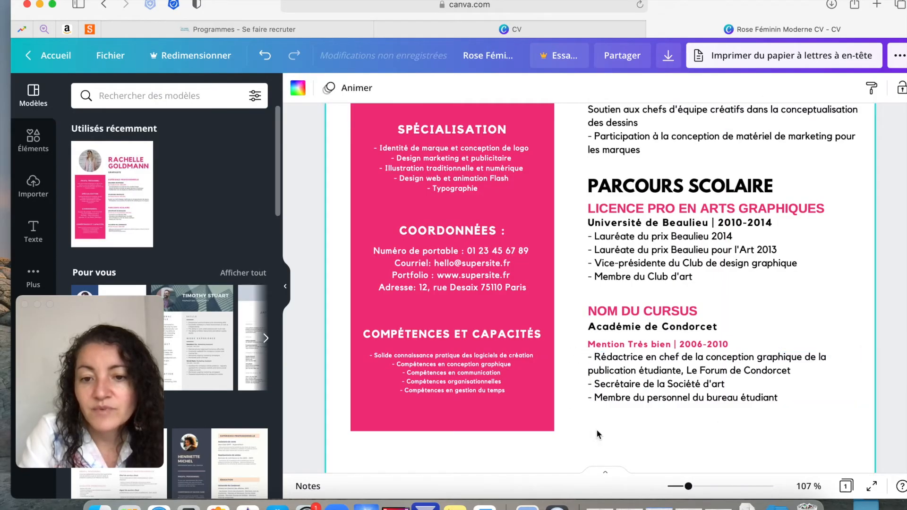
Nudge the "Mention Très bien | 2006-2010" line and its bullet list together slightly up towards "Académie de Condorcet"
left_click(602, 346)
left_click_drag(611, 348, 611, 344)
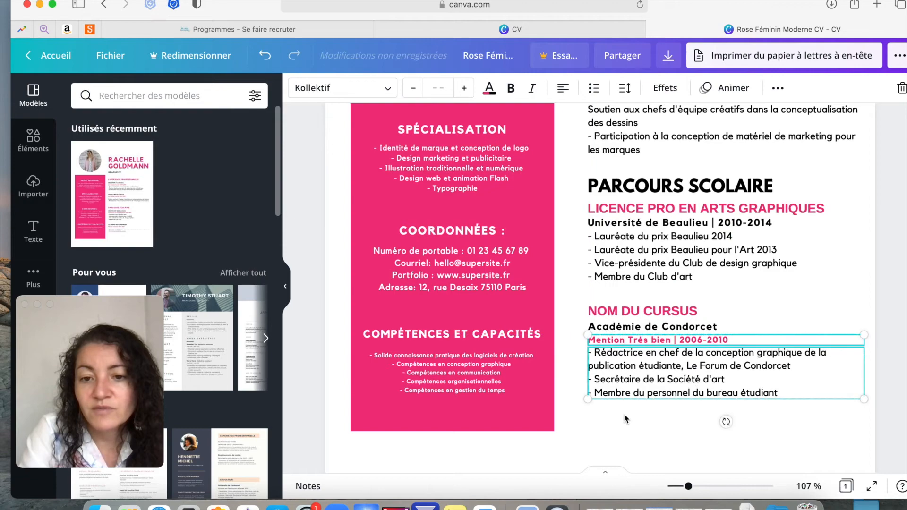
left_click(628, 425)
Review the whole CV page, checking the spacing of the experience and education entries and the texts in the pink block
scroll(629, 425, "up", 10)
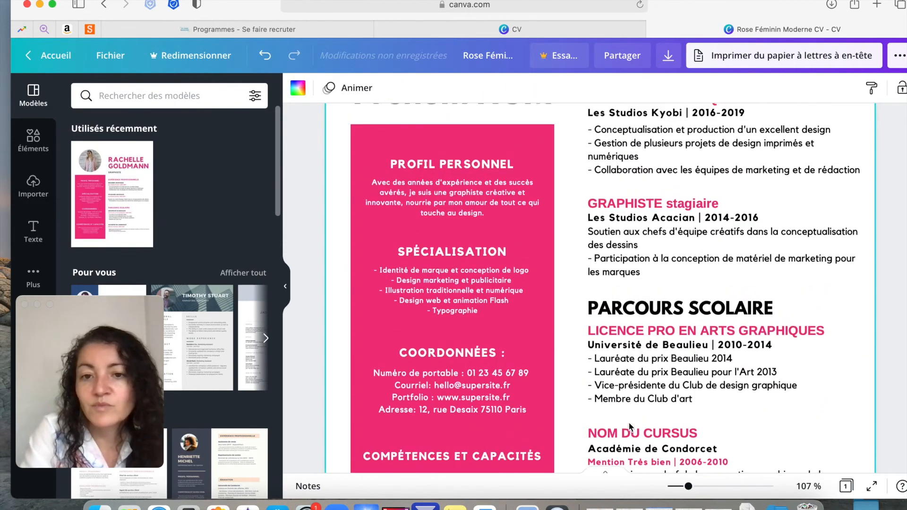
scroll(628, 425, "up", 2)
scroll(628, 425, "down", 6)
scroll(628, 425, "down", 5)
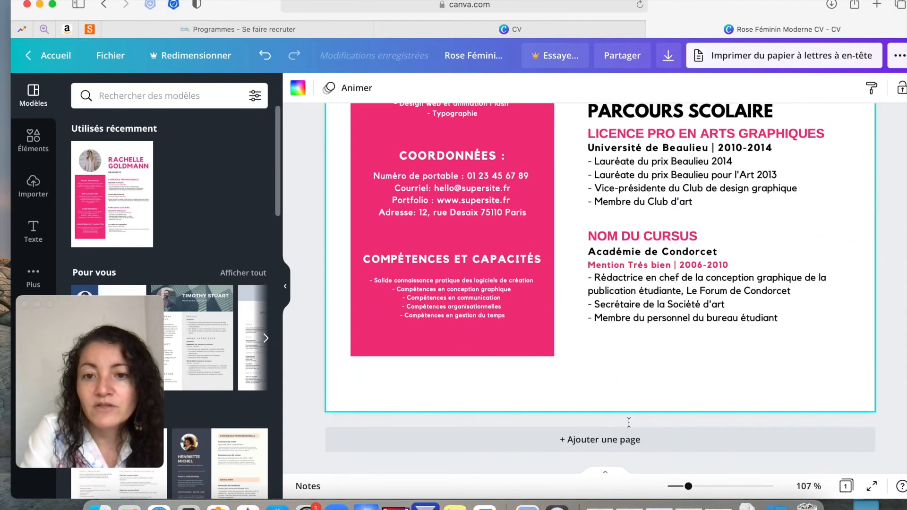
scroll(650, 291, "up", 4)
scroll(651, 291, "up", 2)
scroll(650, 290, "down", 2)
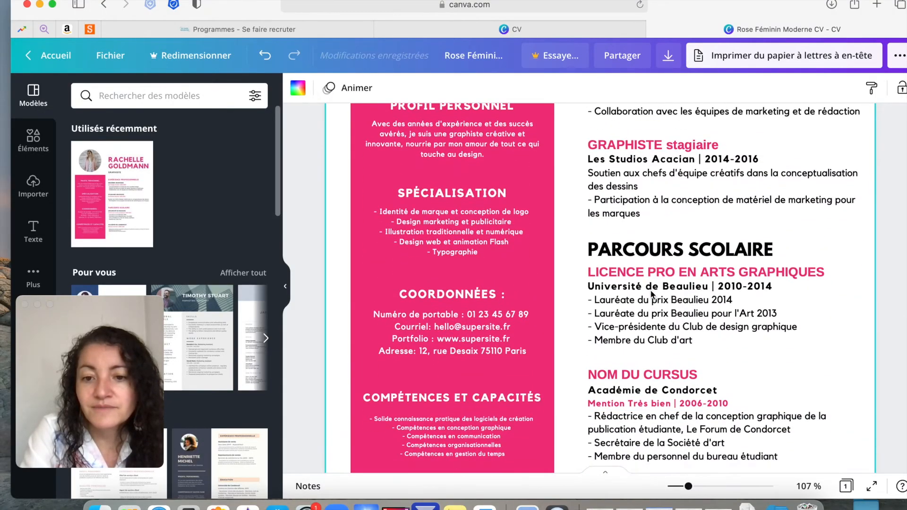
scroll(650, 290, "up", 6)
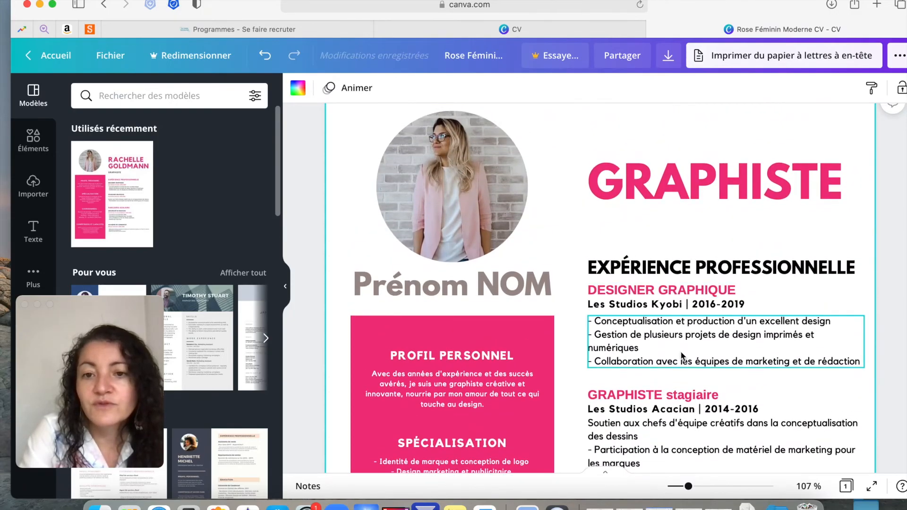
scroll(682, 356, "down", 8)
scroll(681, 352, "up", 5)
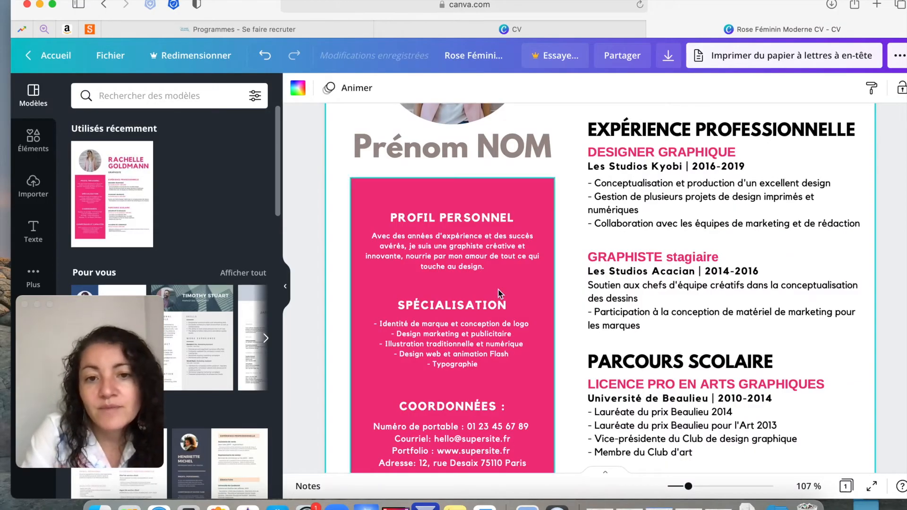
scroll(478, 259, "up", 2)
scroll(478, 259, "up", 1)
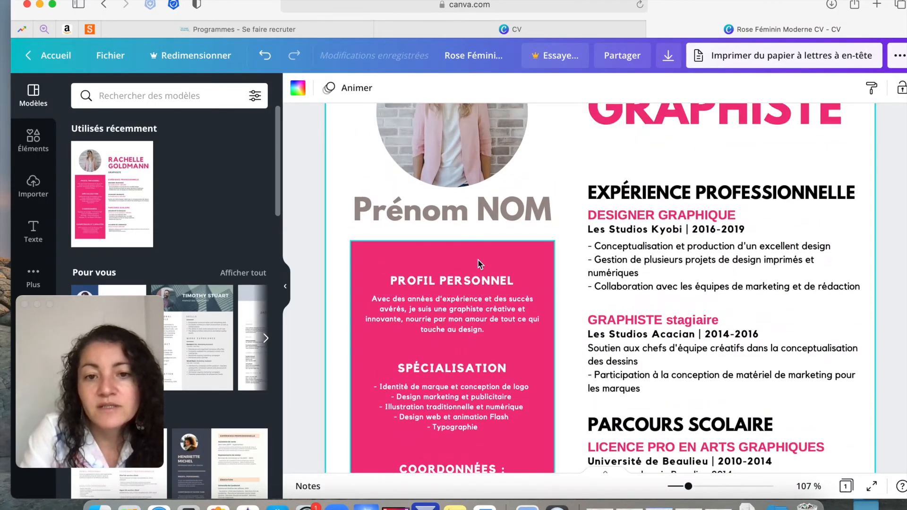
scroll(478, 260, "down", 3)
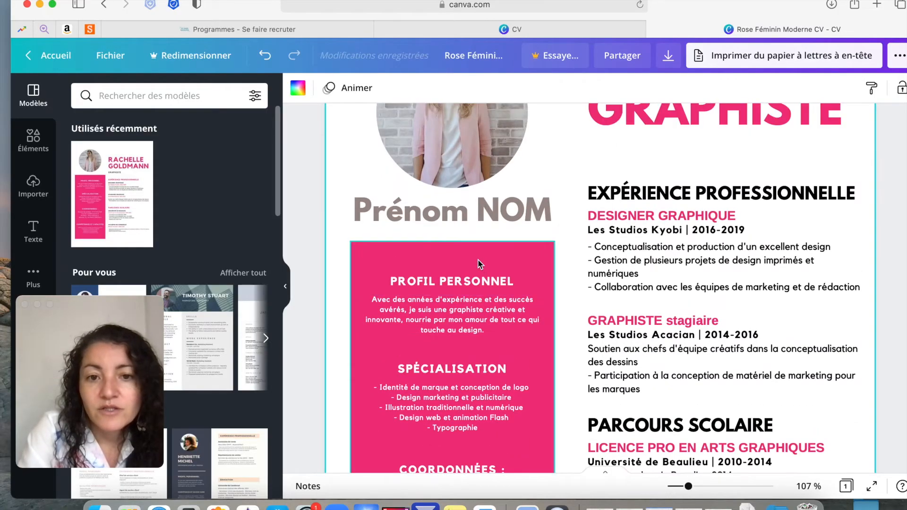
scroll(478, 259, "down", 3)
scroll(478, 260, "down", 1)
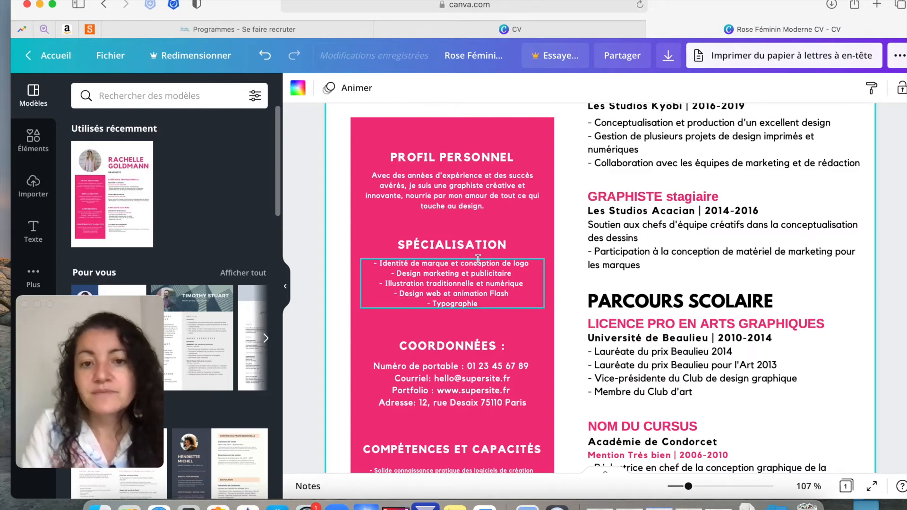
Shorten the pink background block by lowering its upper edge to just above the "SPÉCIALISATION" heading
scroll(491, 227, "up", 3)
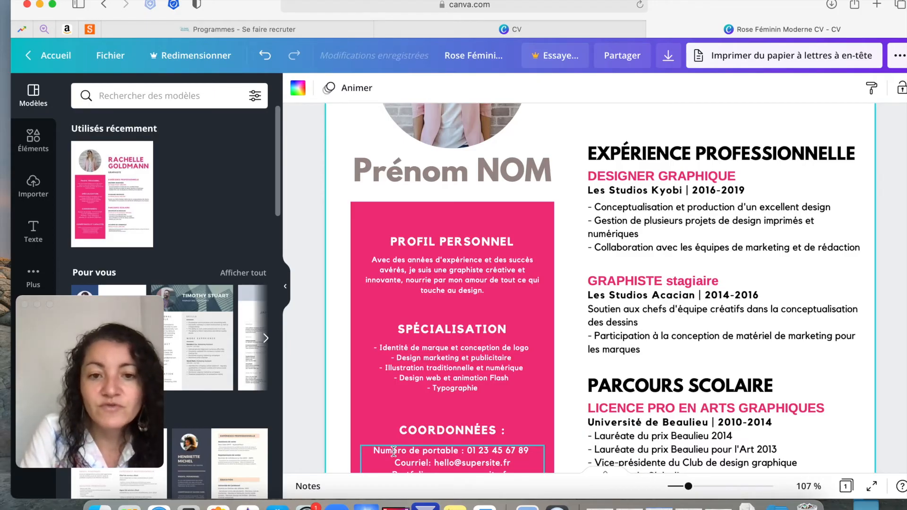
left_click(462, 210)
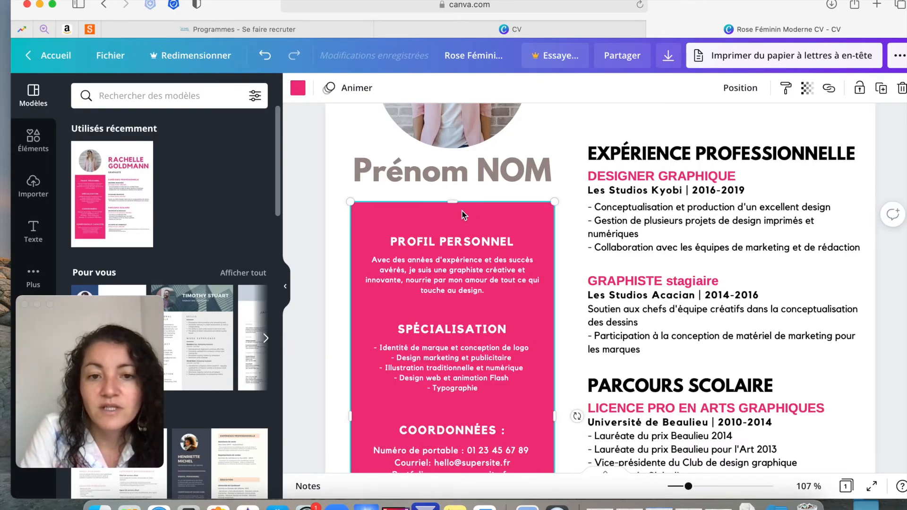
scroll(462, 211, "down", 1)
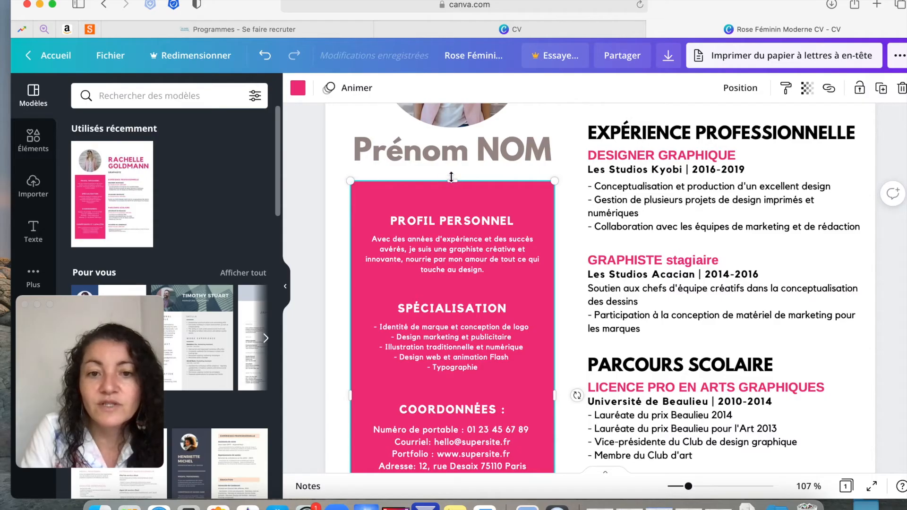
left_click_drag(453, 179, 454, 293)
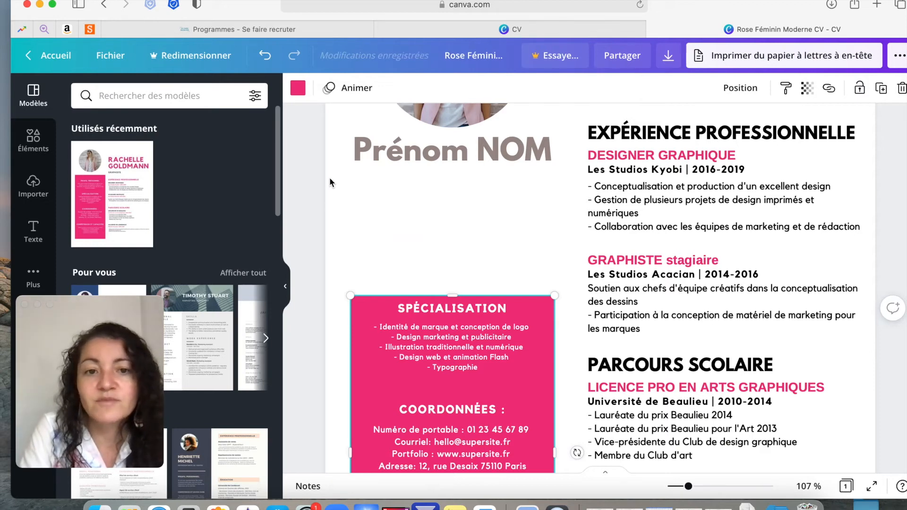
Change the text colour of the "PROFIL PERSONNEL" heading and its paragraph to the document's pink
left_click_drag(330, 174, 567, 288)
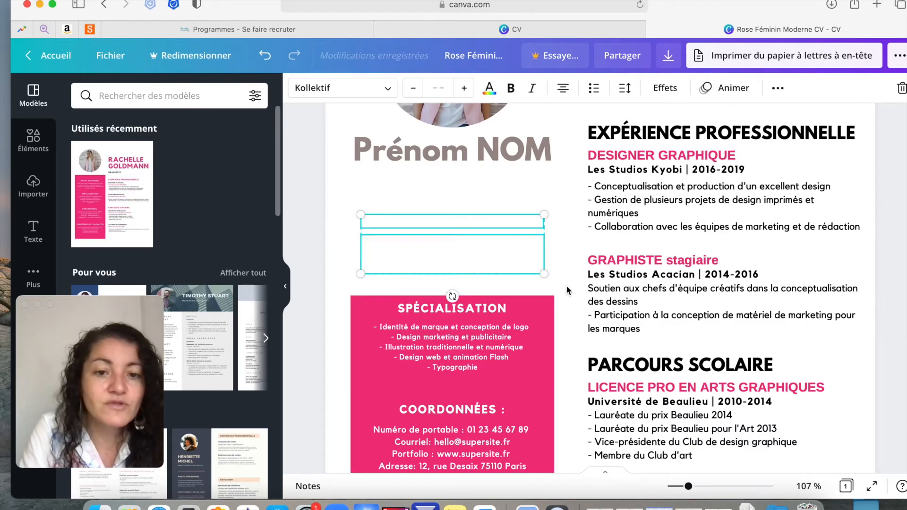
left_click(490, 89)
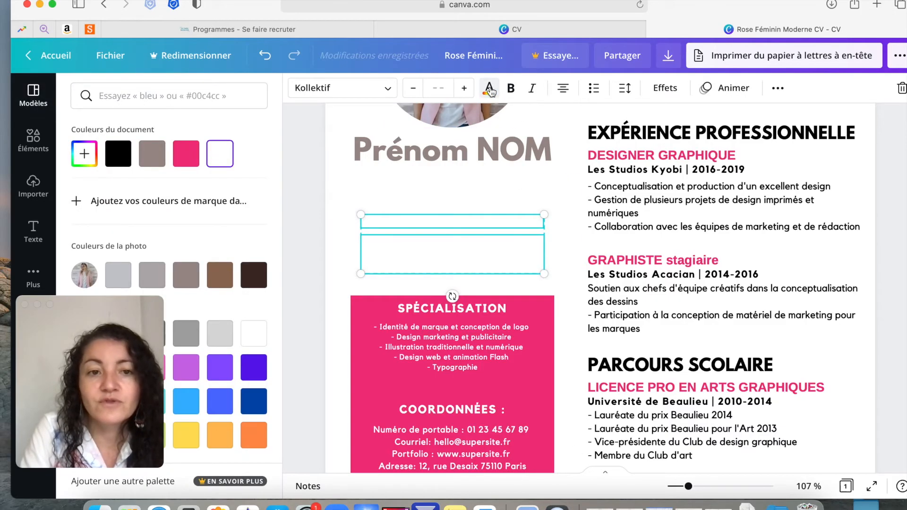
left_click(187, 156)
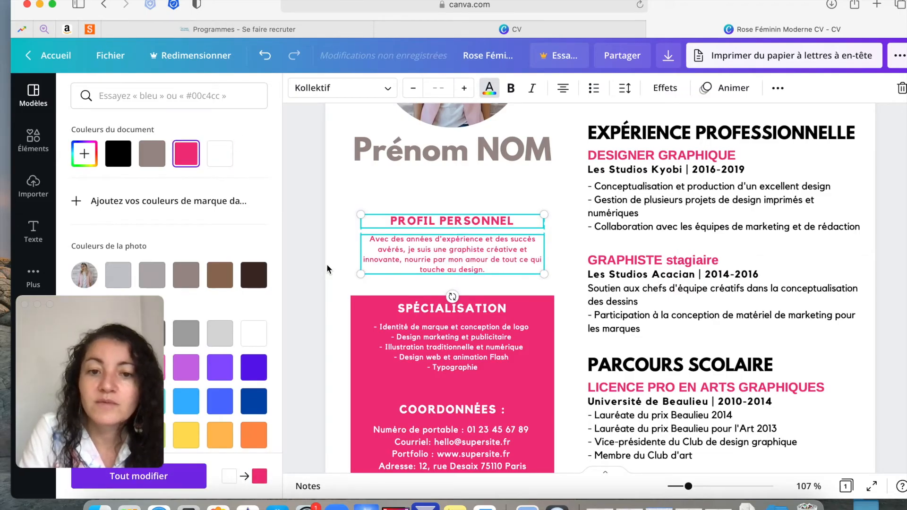
Enlarge the "PROFIL PERSONNEL" heading and paragraph together and move them up, centred below "Prénom NOM"
left_click(359, 210)
left_click_drag(359, 210, 338, 190)
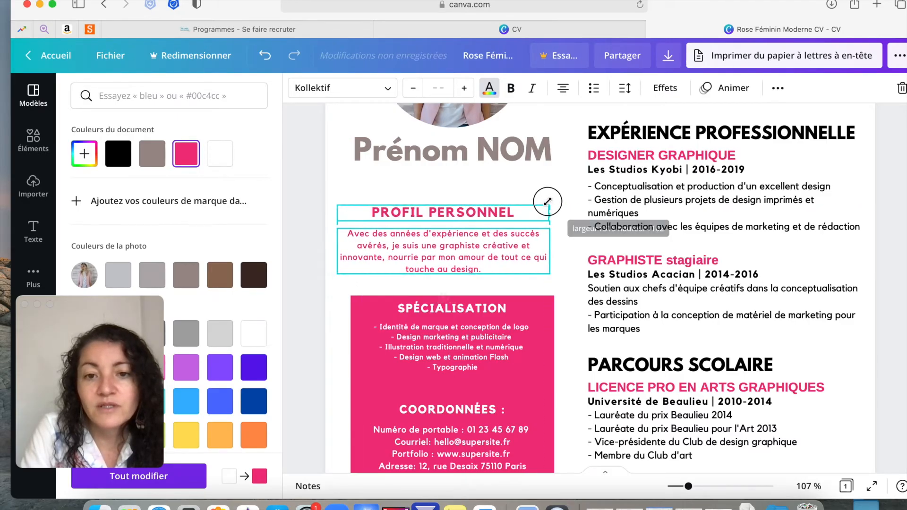
left_click_drag(469, 212, 477, 190)
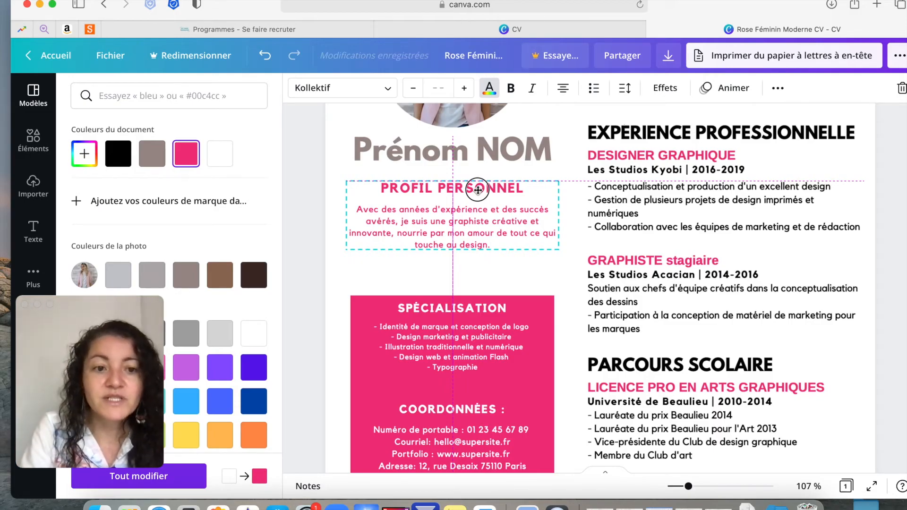
Copy the text style of the "DESIGNER GRAPHIQUE" heading onto the "PROFIL PERSONNEL" heading and centre that heading
left_click(478, 190)
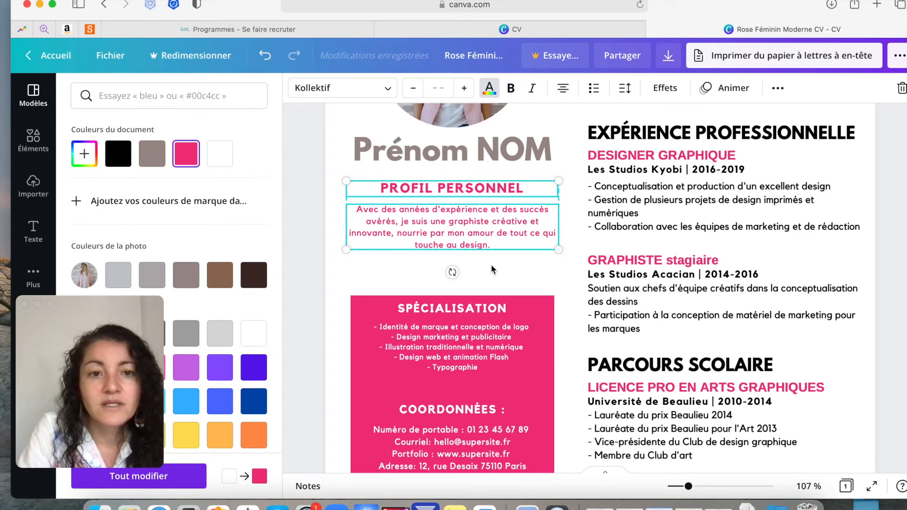
left_click(508, 269)
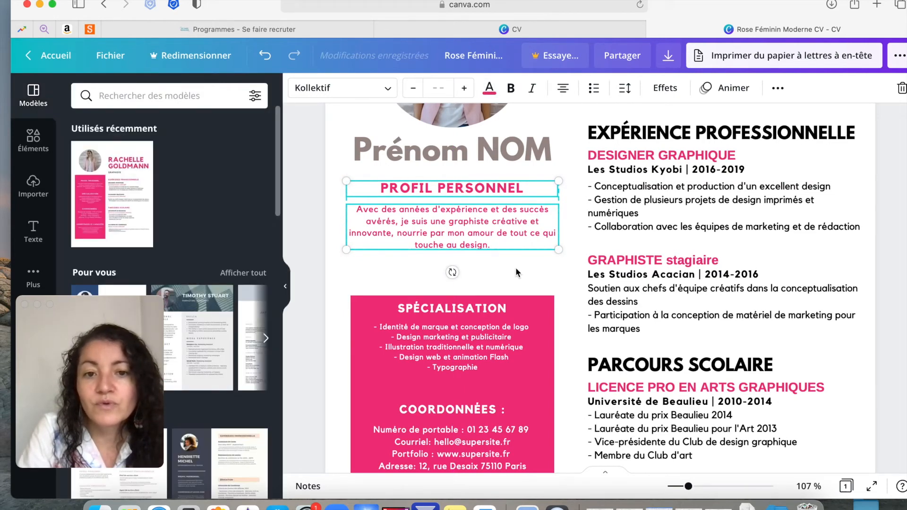
left_click(518, 270)
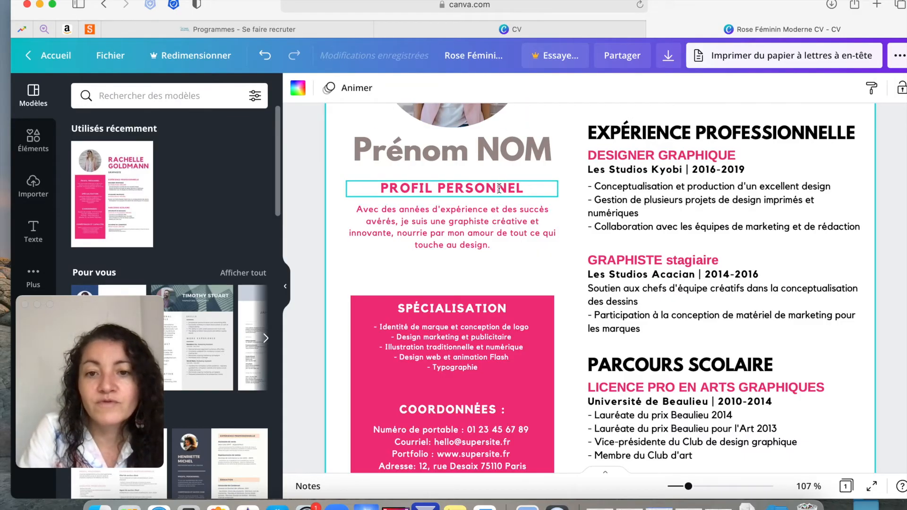
left_click(624, 155)
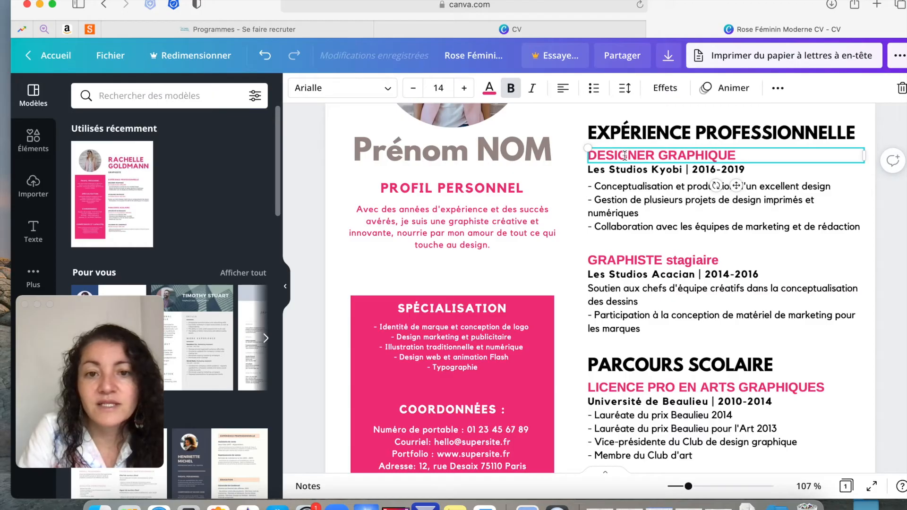
left_click(777, 87)
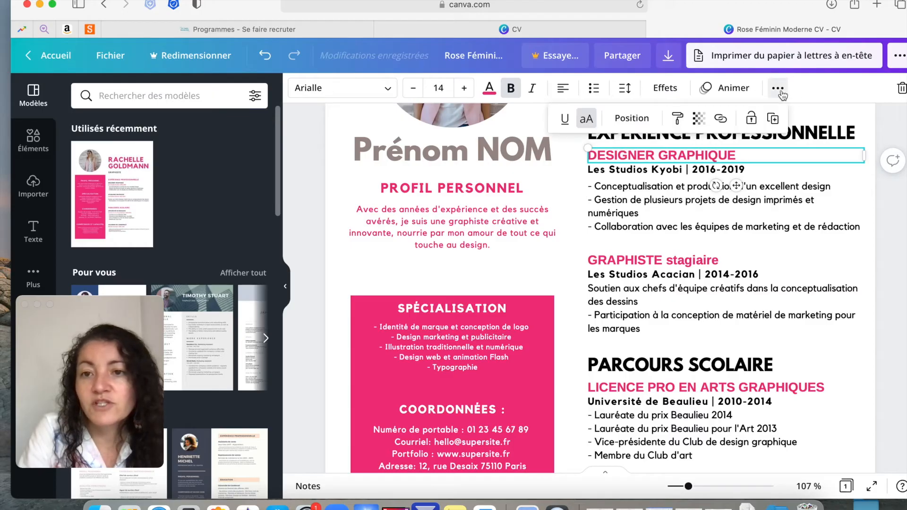
left_click(675, 122)
left_click(443, 189)
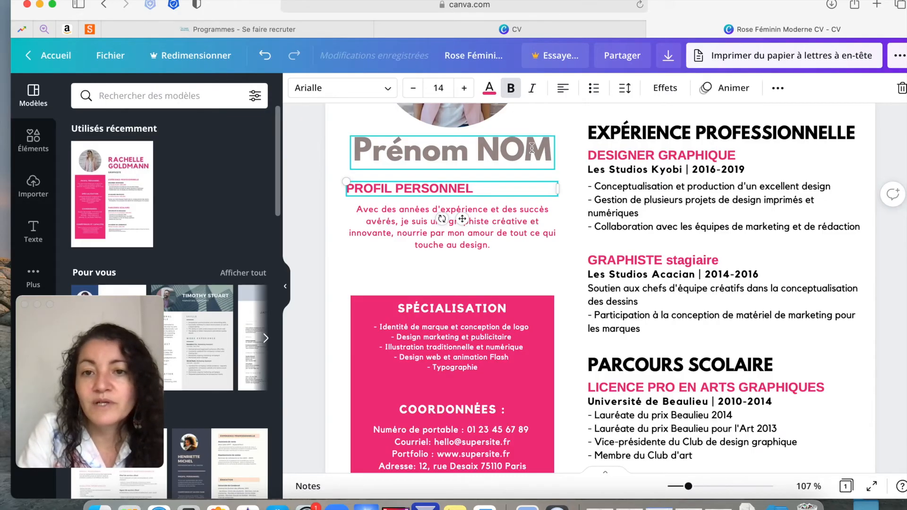
left_click(566, 91)
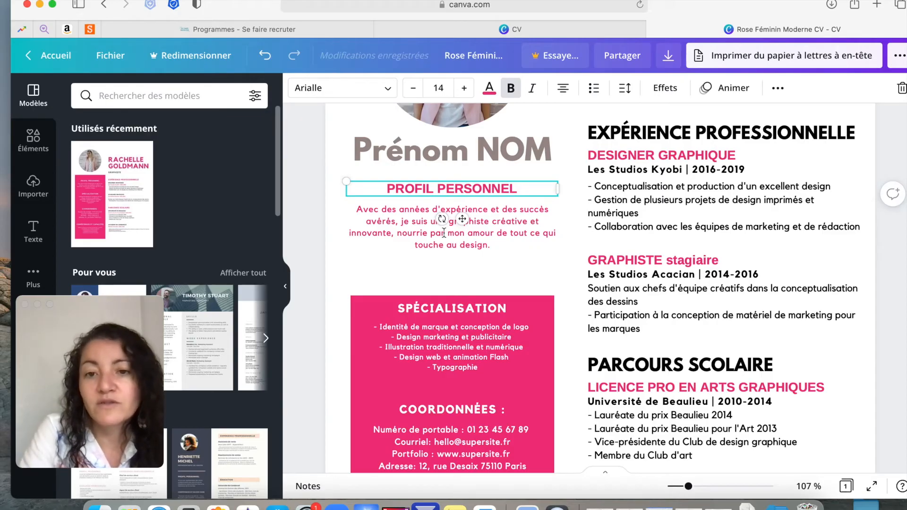
Copy the text style of the "DESIGNER GRAPHIQUE" bullet text onto the personal profile paragraph and centre the paragraph
left_click(635, 195)
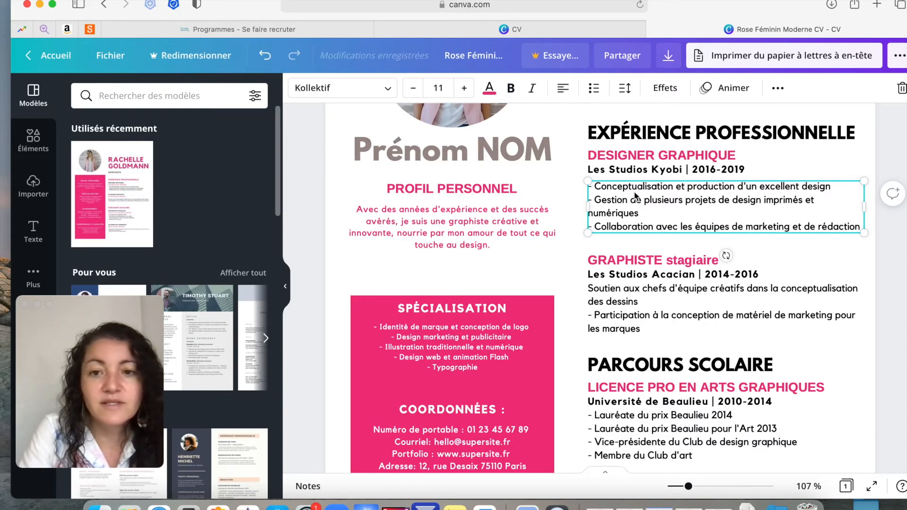
left_click(777, 88)
left_click(675, 119)
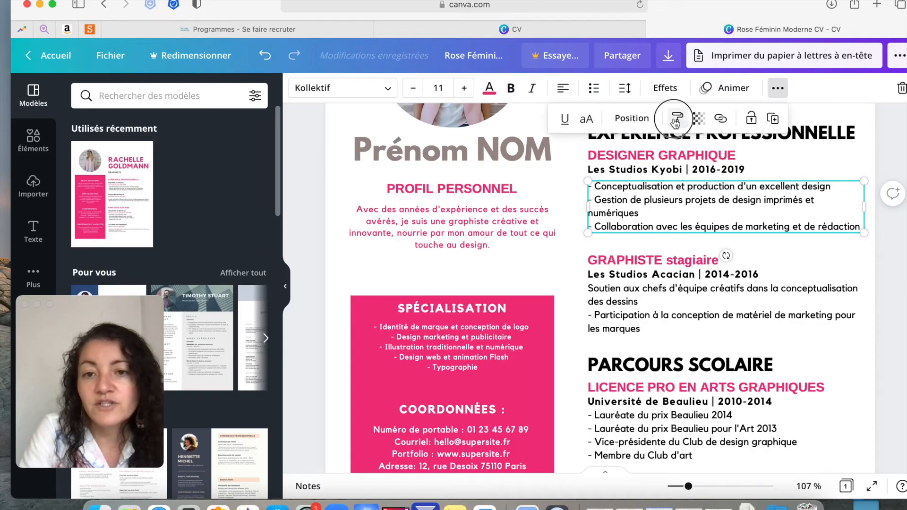
left_click(439, 223)
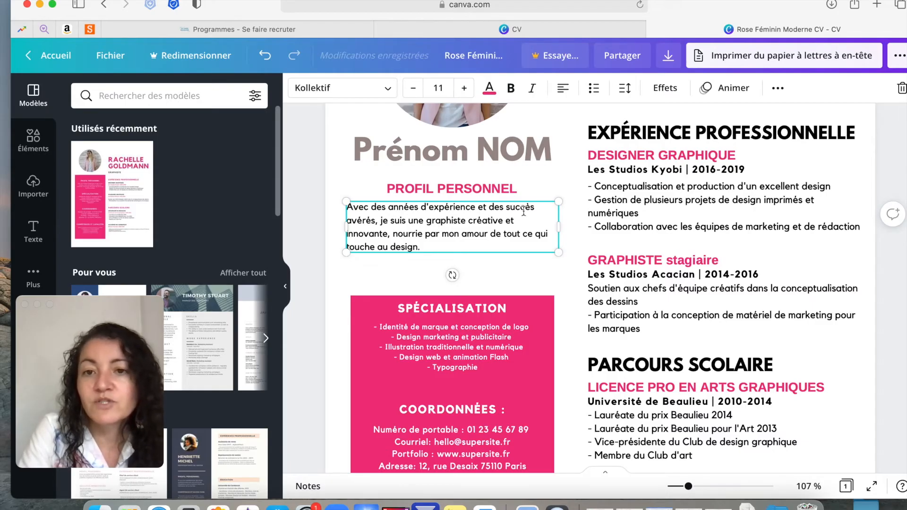
left_click(565, 92)
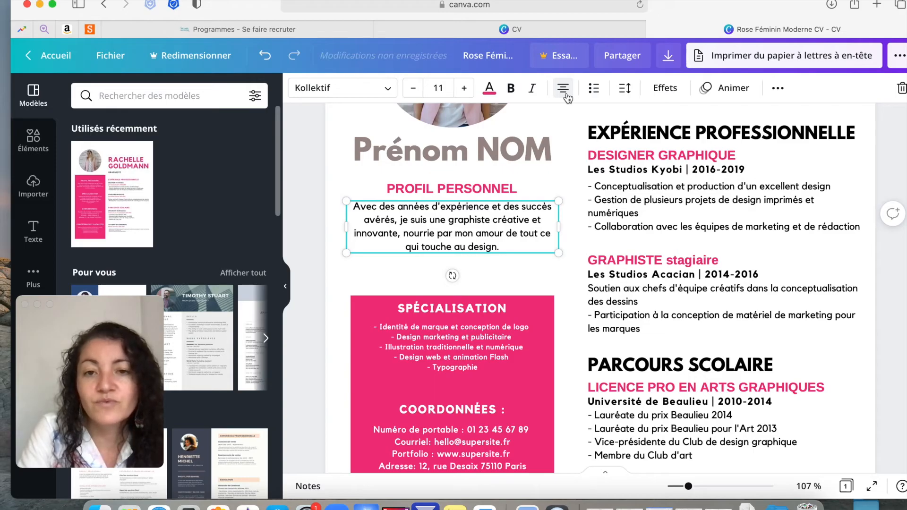
Change the text colour of the personal profile paragraph to the document's pink
left_click(489, 88)
left_click(187, 153)
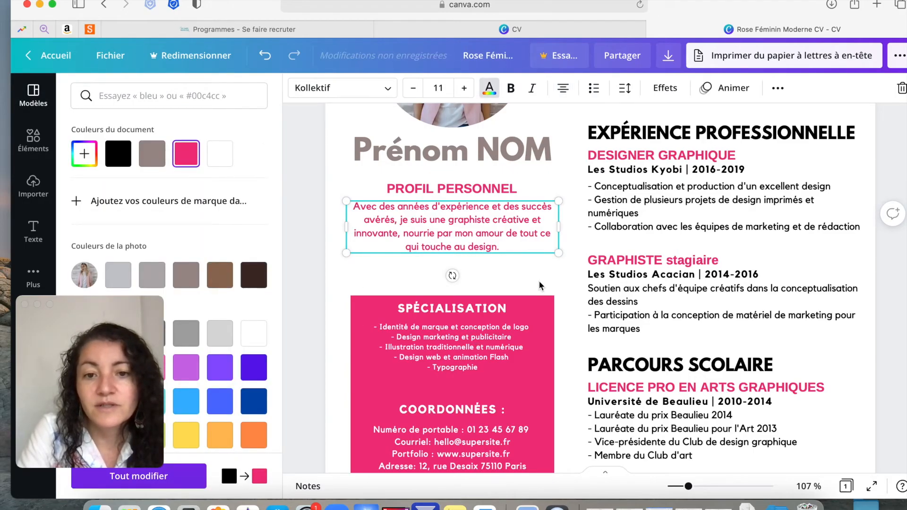
left_click(538, 280)
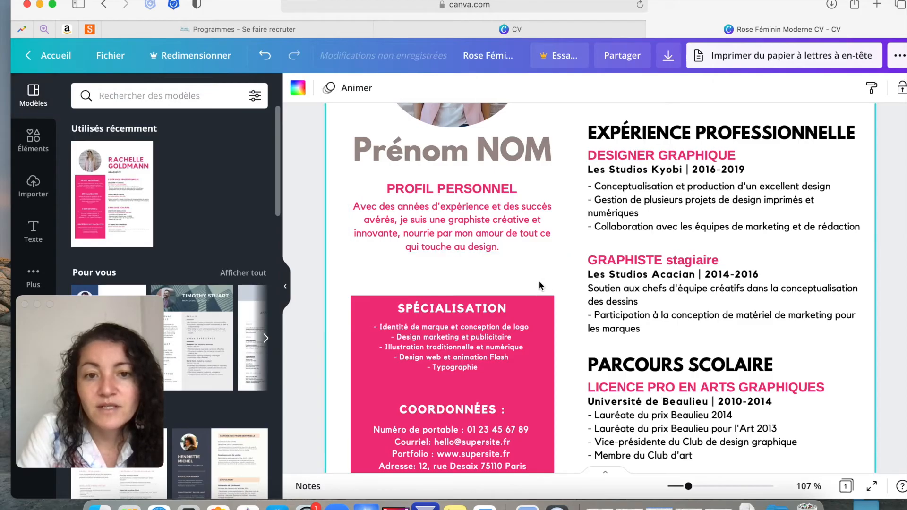
Review the CV page, comparing the restyled profile text with the pink block and the experience and education sections
scroll(539, 282, "down", 5)
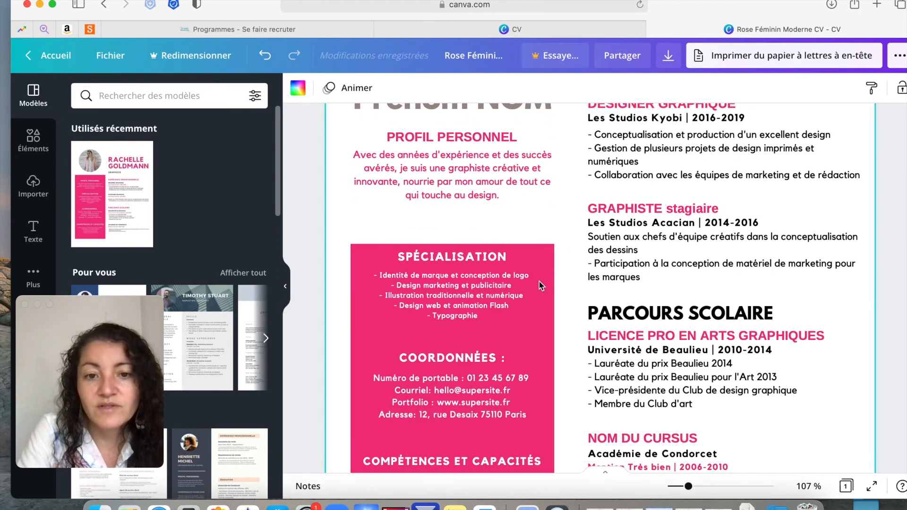
scroll(539, 282, "up", 10)
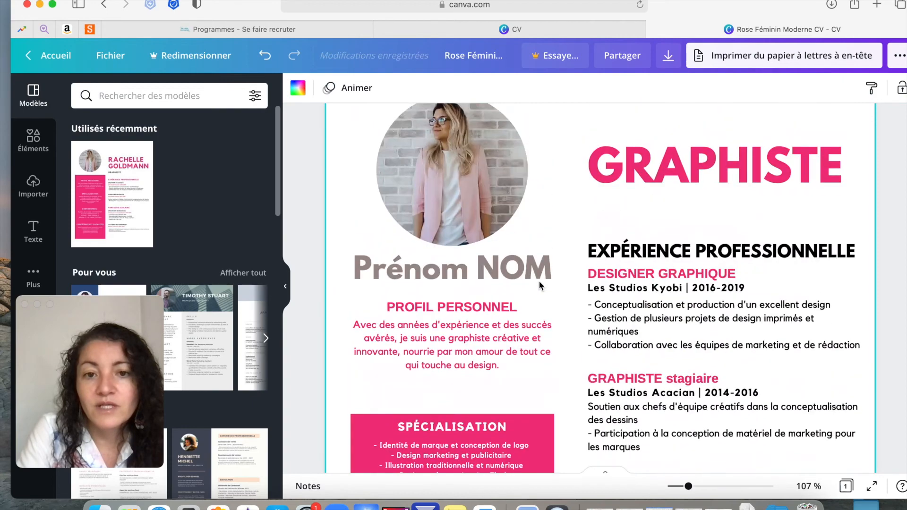
scroll(539, 282, "down", 12)
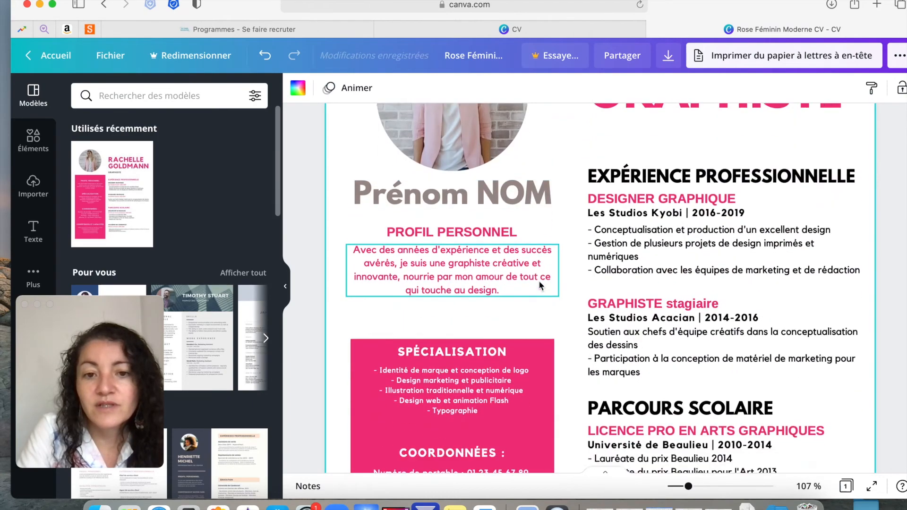
scroll(539, 285, "down", 3)
scroll(540, 284, "up", 3)
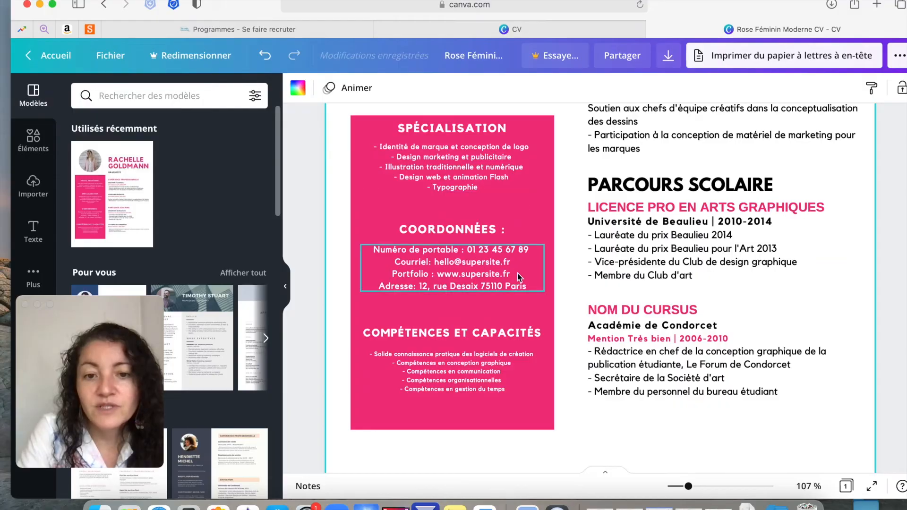
scroll(517, 273, "up", 10)
scroll(517, 273, "down", 3)
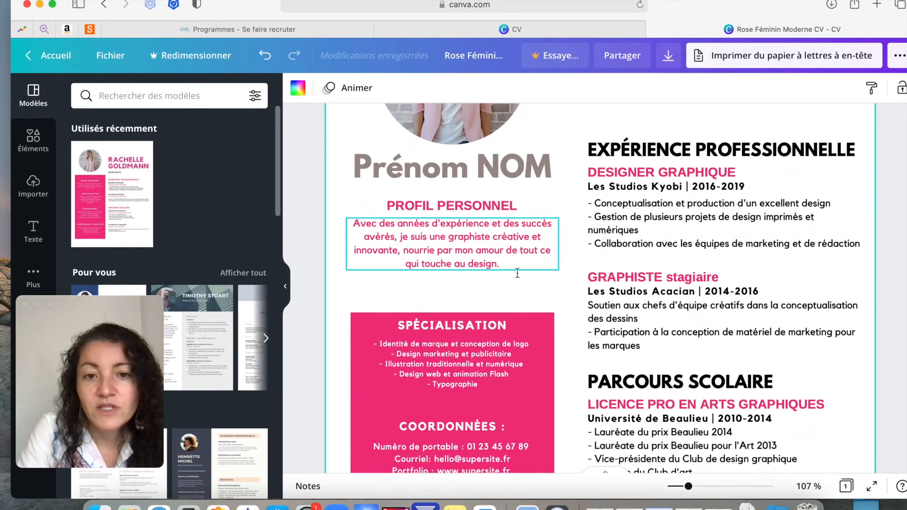
scroll(517, 273, "down", 5)
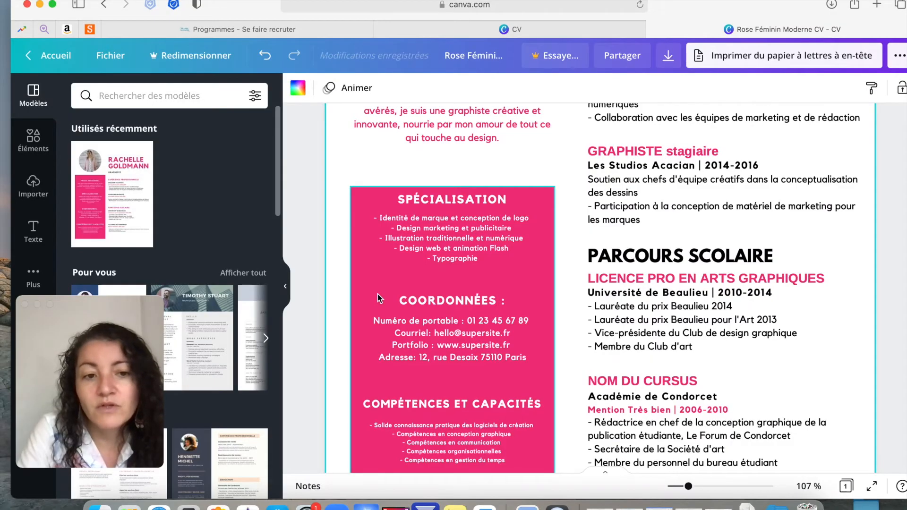
scroll(377, 294, "up", 3)
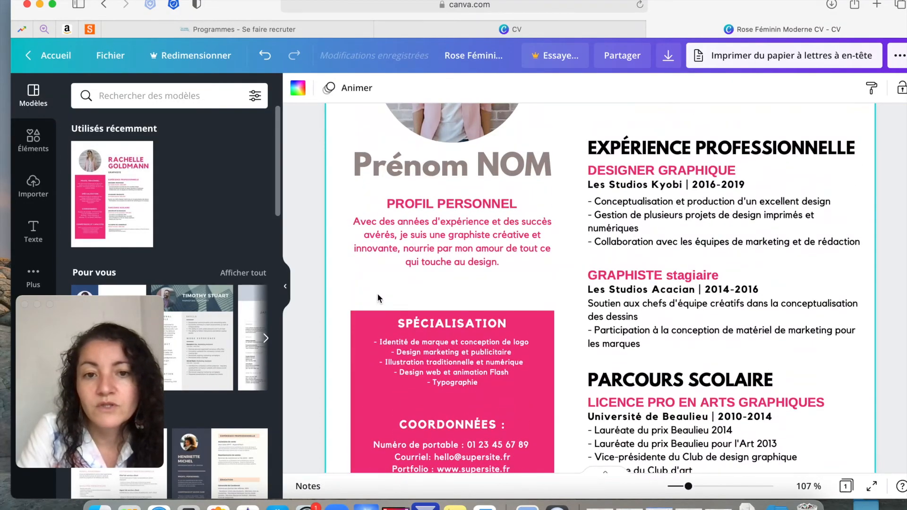
scroll(377, 294, "down", 1)
scroll(378, 294, "down", 4)
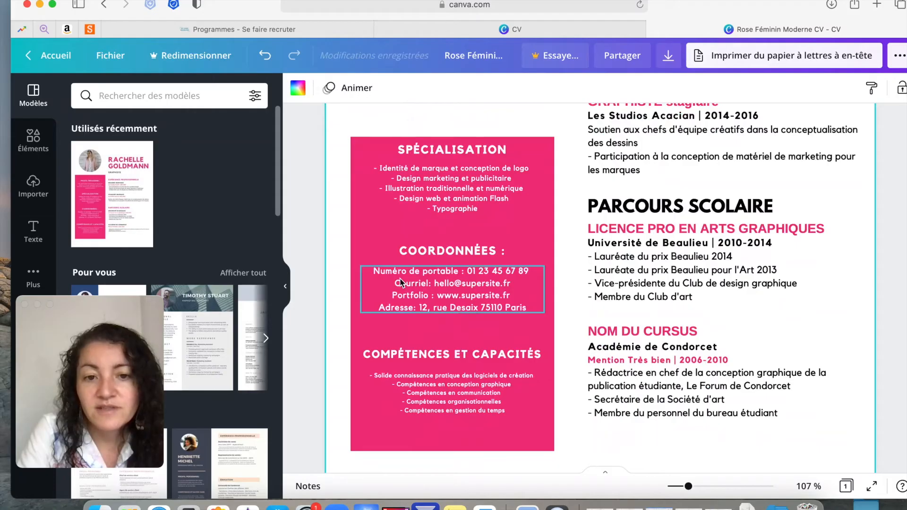
Examine the portfolio line and heading of the "COORDONNÉES" section within the pink block
triple_click(481, 293)
double_click(481, 293)
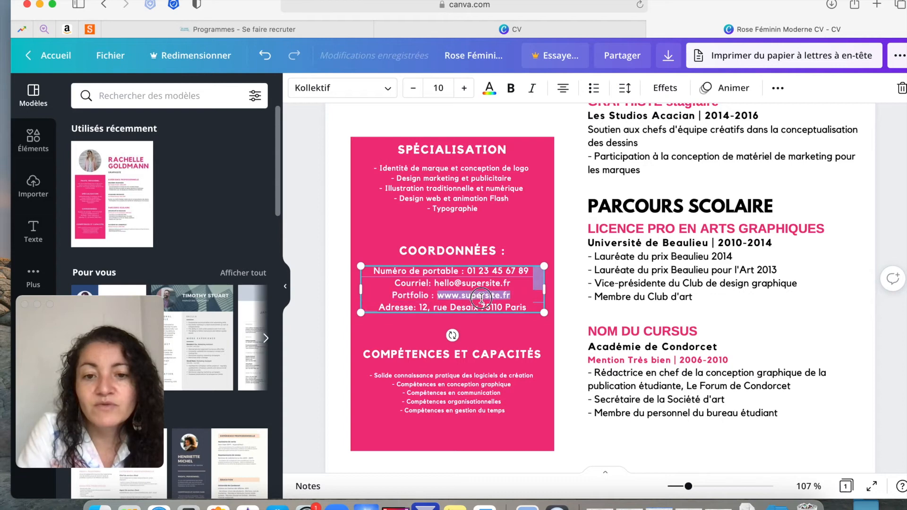
triple_click(481, 299)
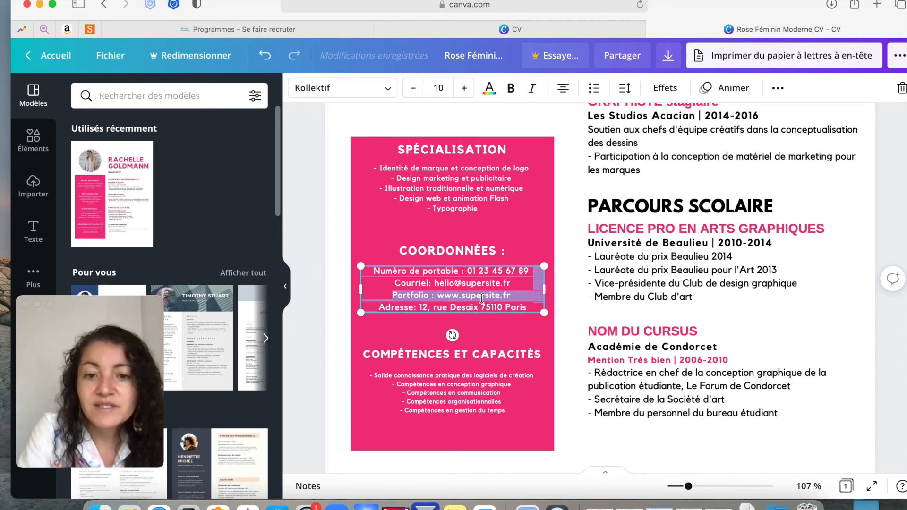
left_click(493, 294)
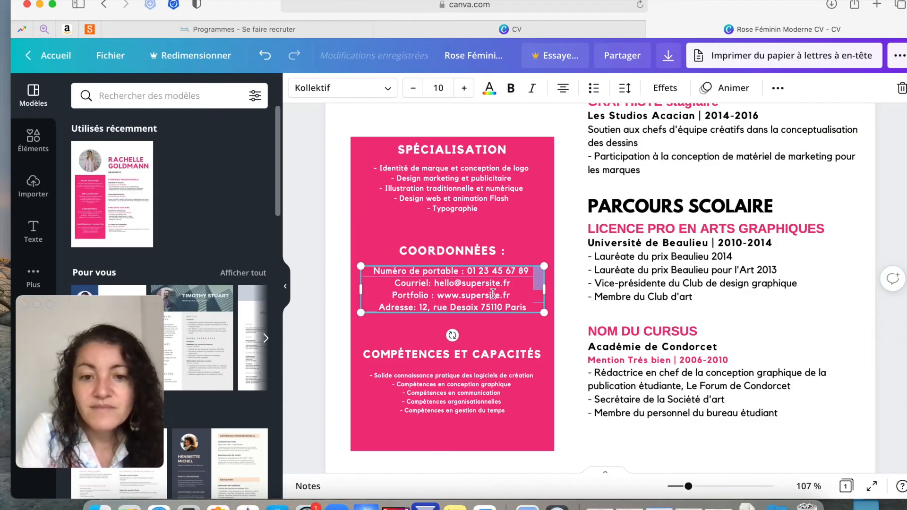
scroll(490, 306, "up", 2)
scroll(490, 306, "up", 2)
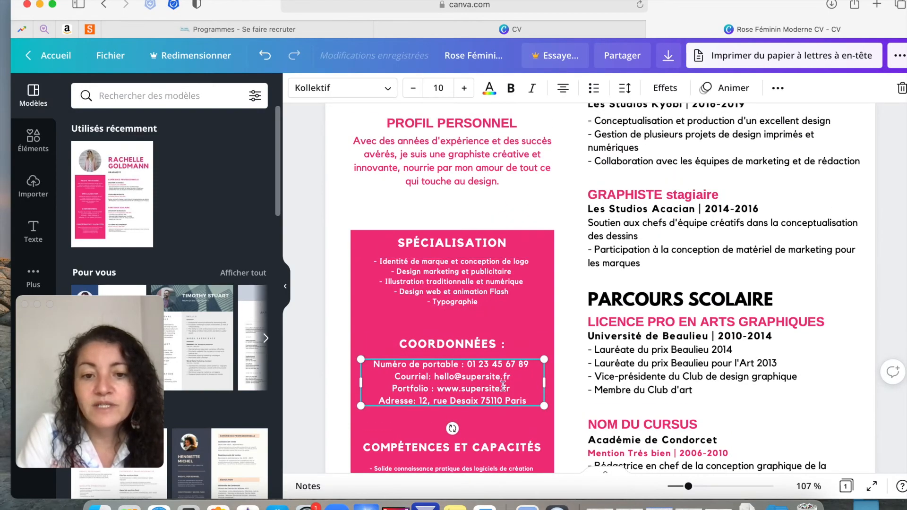
left_click(478, 342)
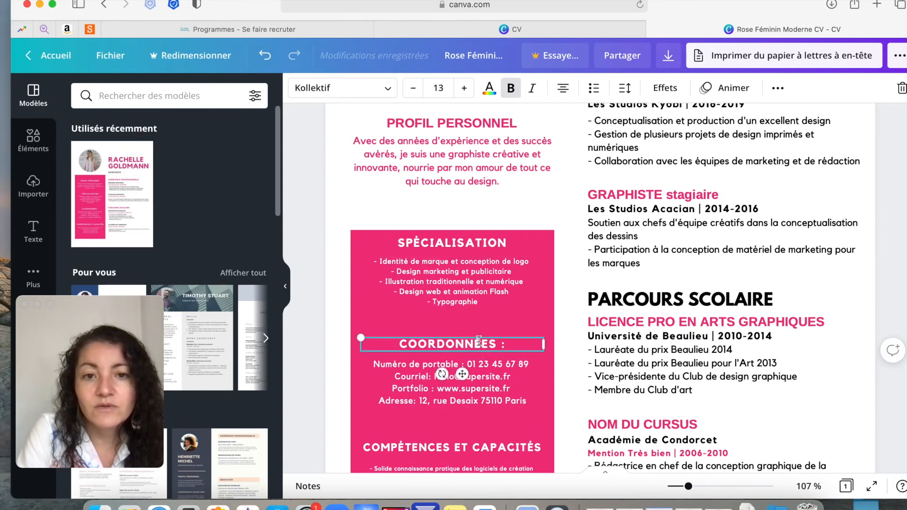
scroll(478, 341, "up", 3)
scroll(473, 307, "down", 5)
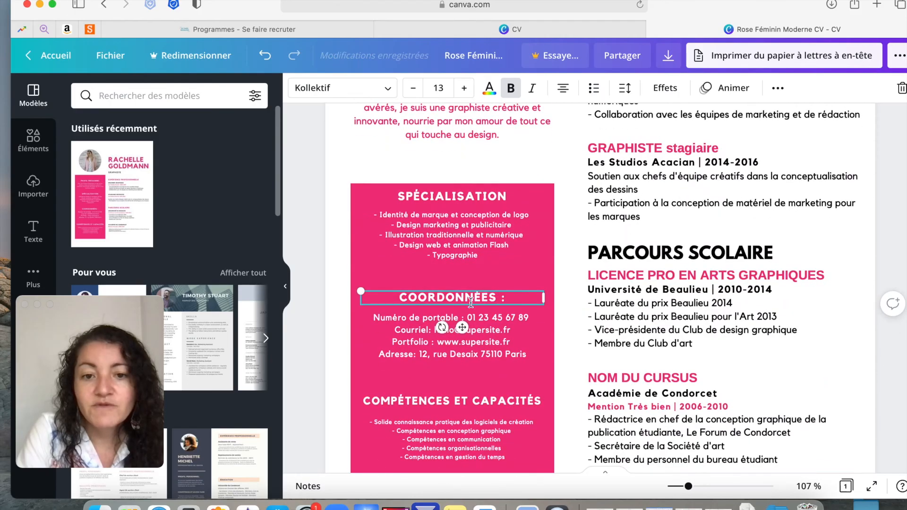
scroll(470, 302, "up", 3)
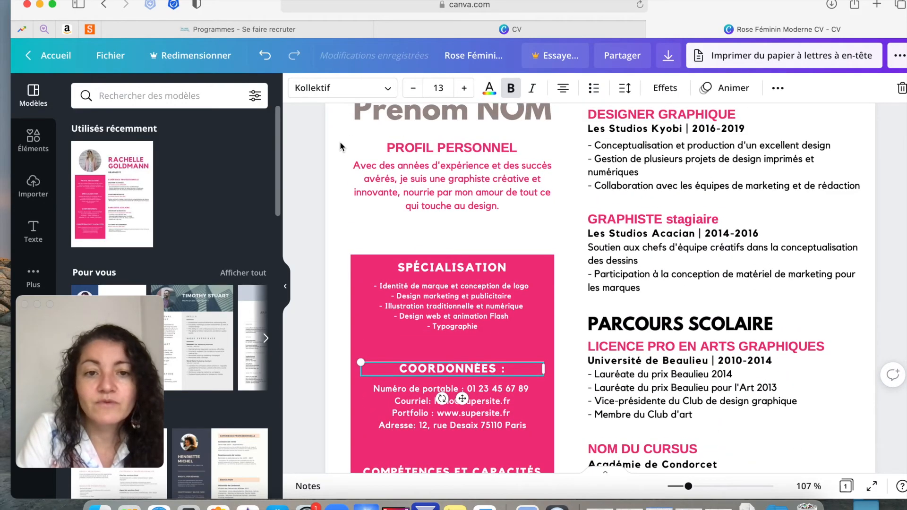
Shorten the "PROFIL PERSONNEL" heading to "PROFIL" by deleting its second word
left_click_drag(339, 141, 463, 187)
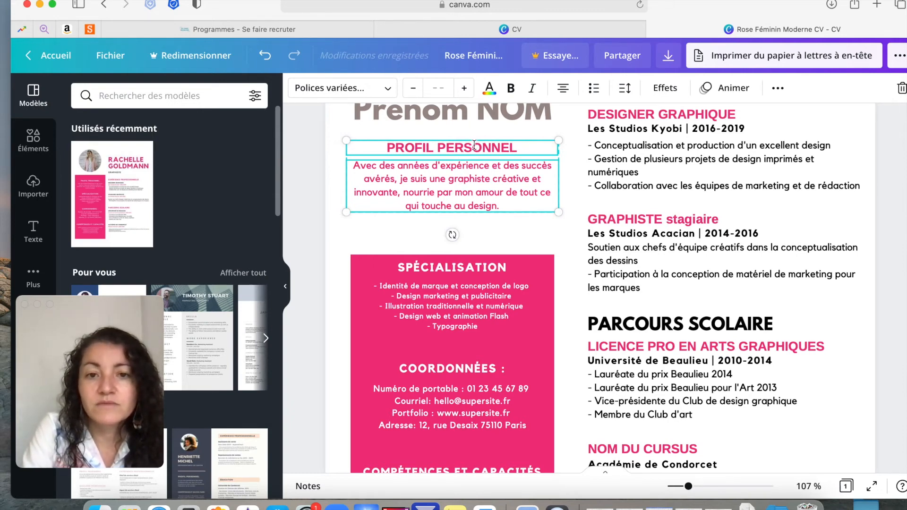
left_click(506, 125)
left_click(492, 147)
left_click(492, 146)
left_click(492, 146)
double_click(493, 146)
key("BackSpace")
key("BackSpace")
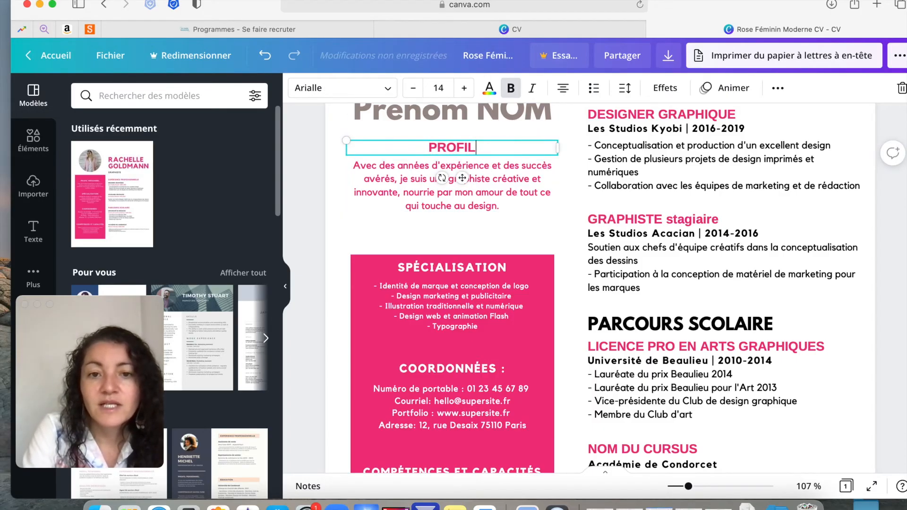
left_click(382, 229)
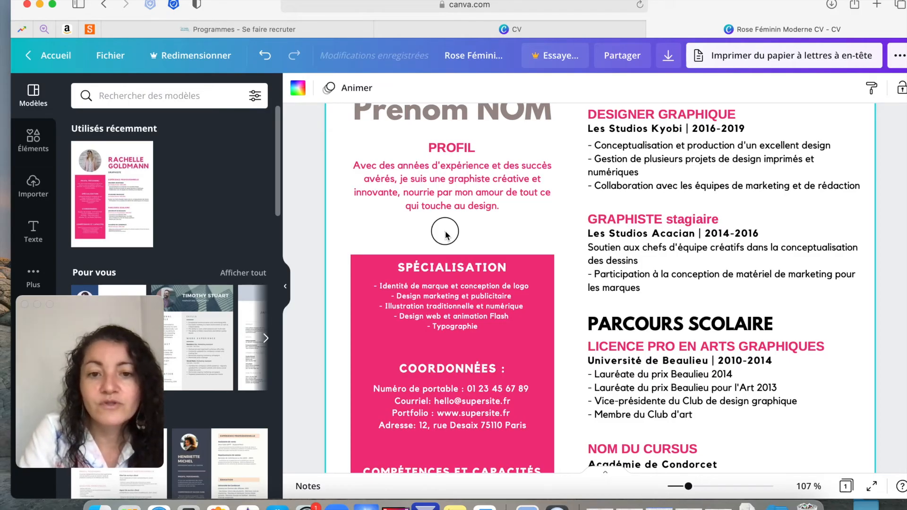
Group the "PROFIL" heading with its paragraph and move the group slightly down towards the pink block
left_click(445, 146)
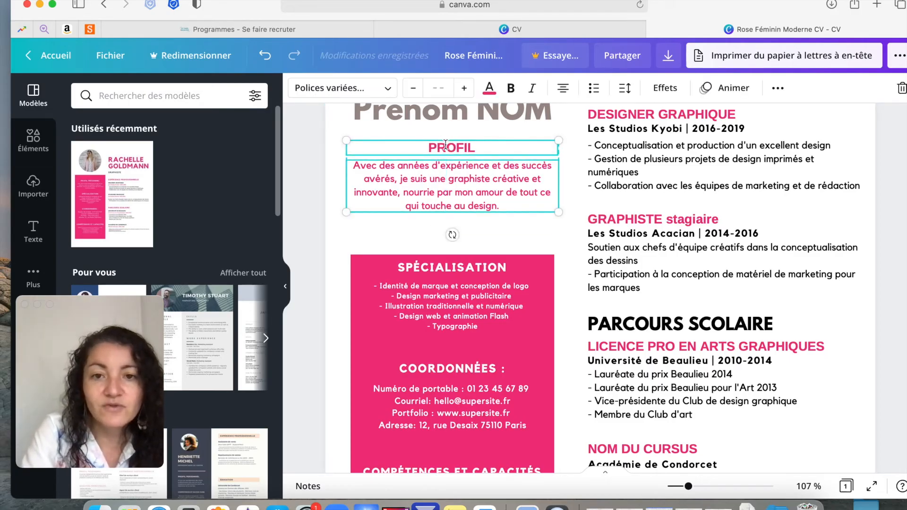
left_click(778, 89)
left_click(585, 120)
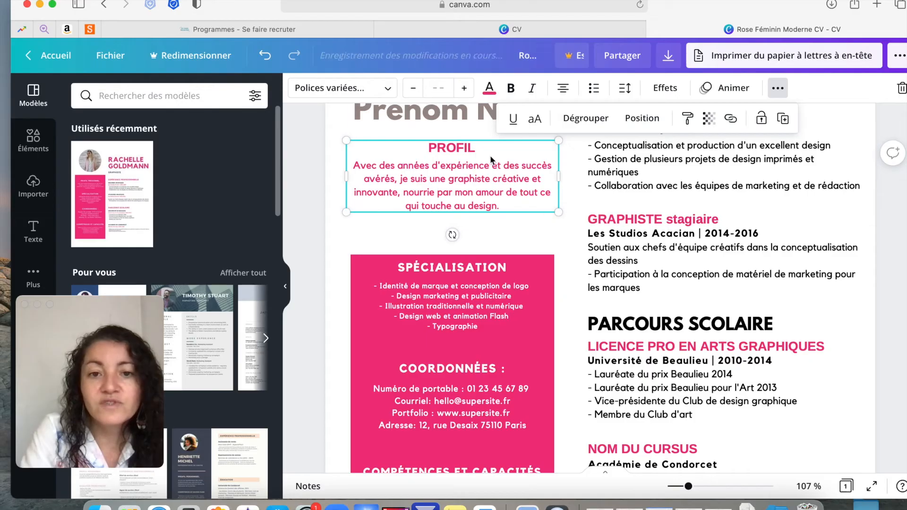
left_click(508, 251)
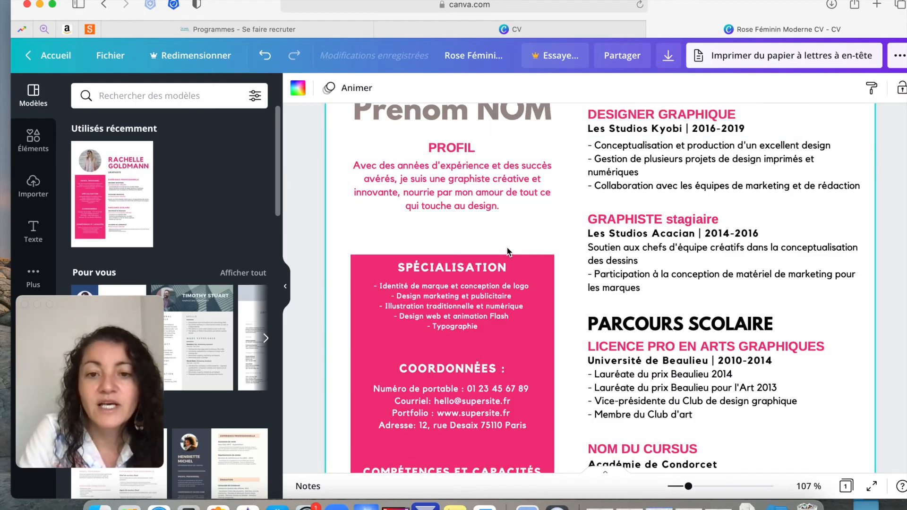
left_click(461, 183)
mouse_move(460, 184)
left_mouse_down()
mouse_move(462, 208)
mouse_move(466, 191)
left_mouse_up()
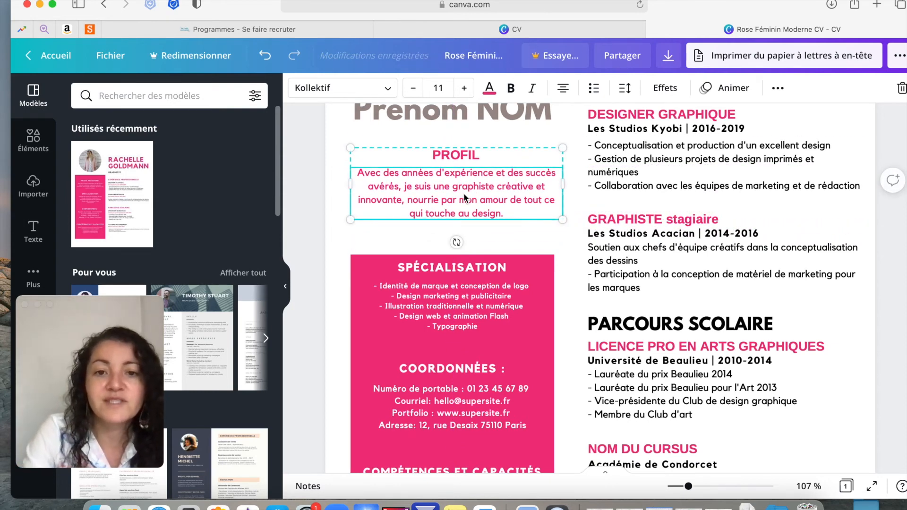
Move the "PROFIL" group down to just above the pink block and place the "COORDONNÉES" heading directly beneath the name
left_click_drag(464, 197, 463, 226)
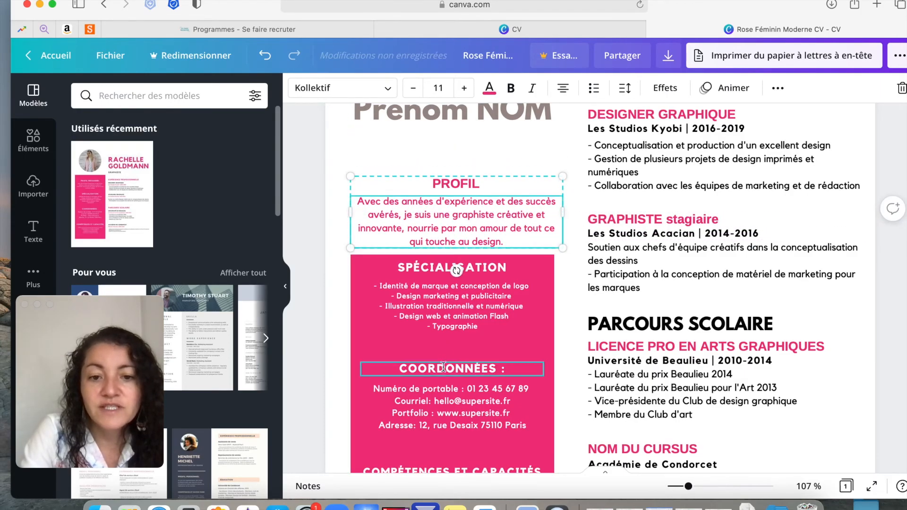
left_click_drag(443, 368, 449, 137)
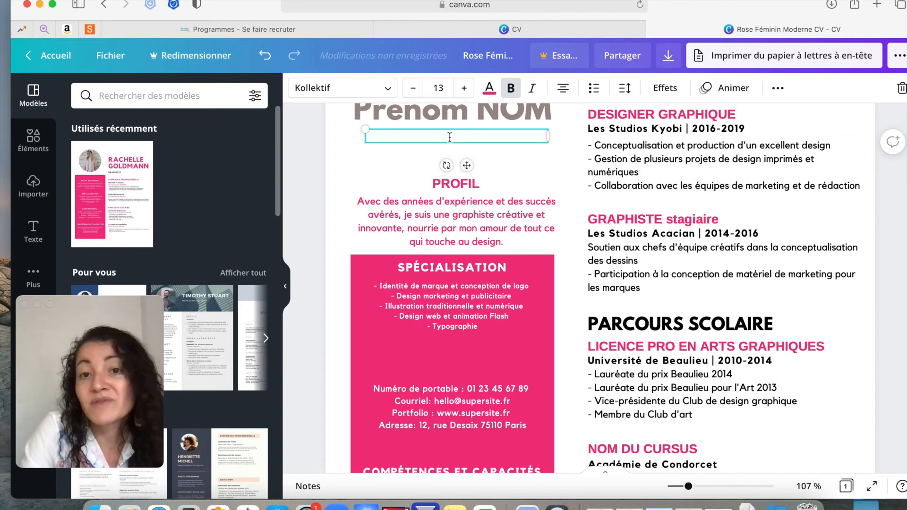
Recolour the "COORDONNÉES" heading in the document's grey-brown and delete its trailing colon
double_click(450, 137)
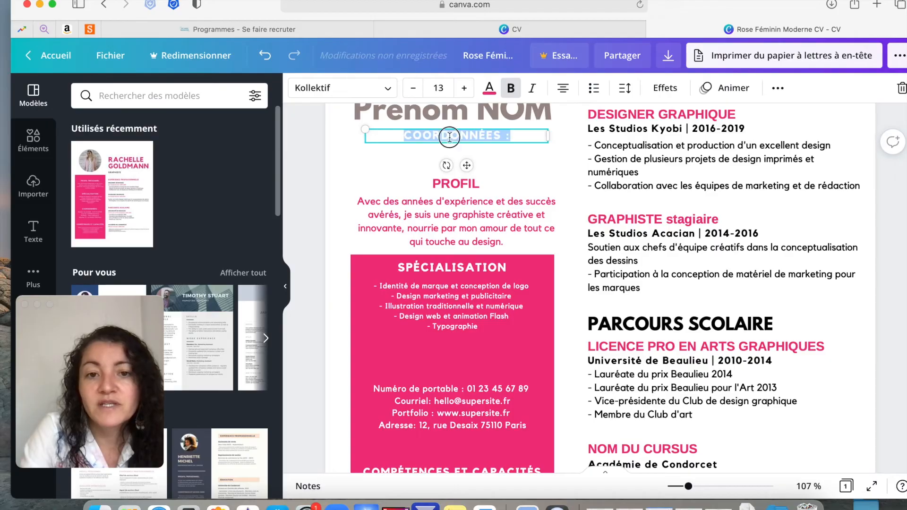
left_click(489, 87)
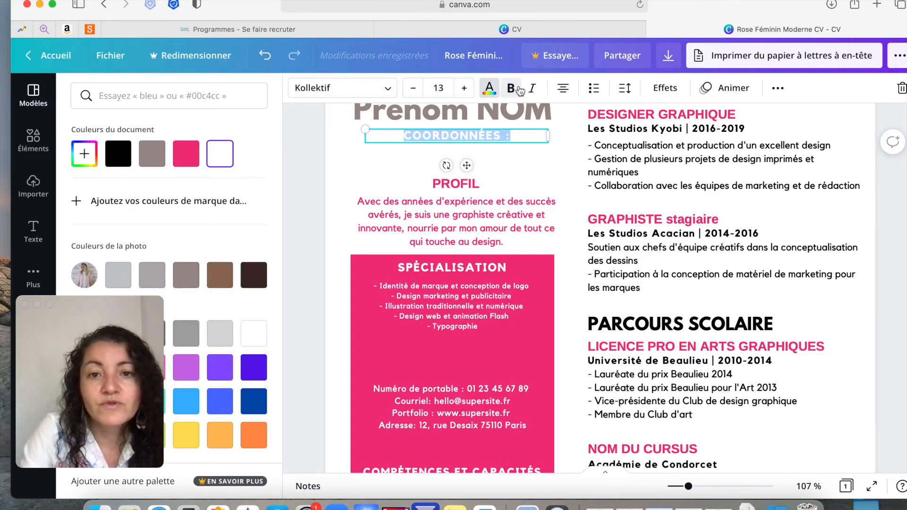
left_click(152, 153)
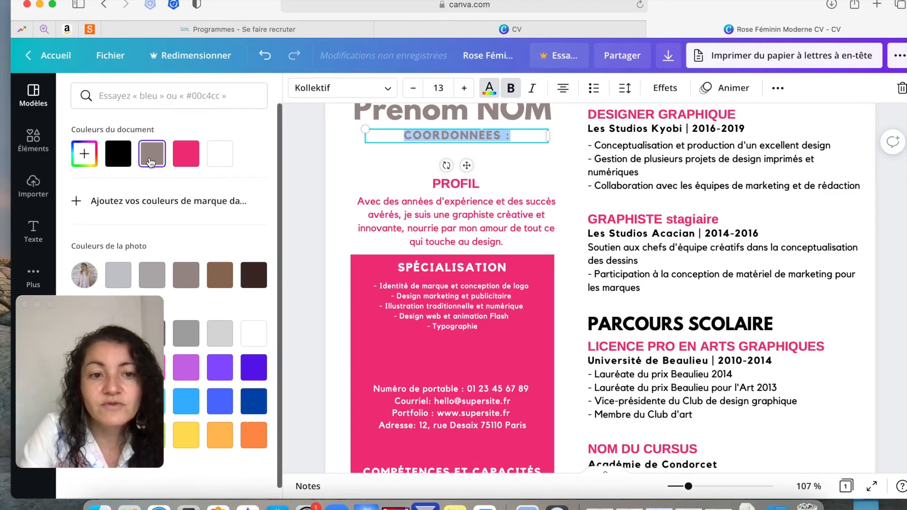
left_click(512, 136)
key("BackSpace")
key("BackSpace")
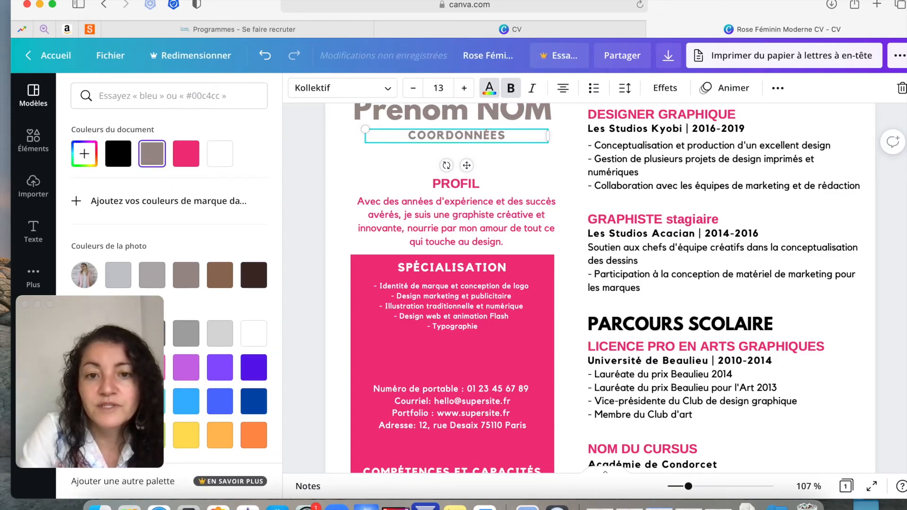
Place the contact details under the "COORDONNÉES" heading and colour them in the same grey-brown
left_click_drag(450, 399, 452, 162)
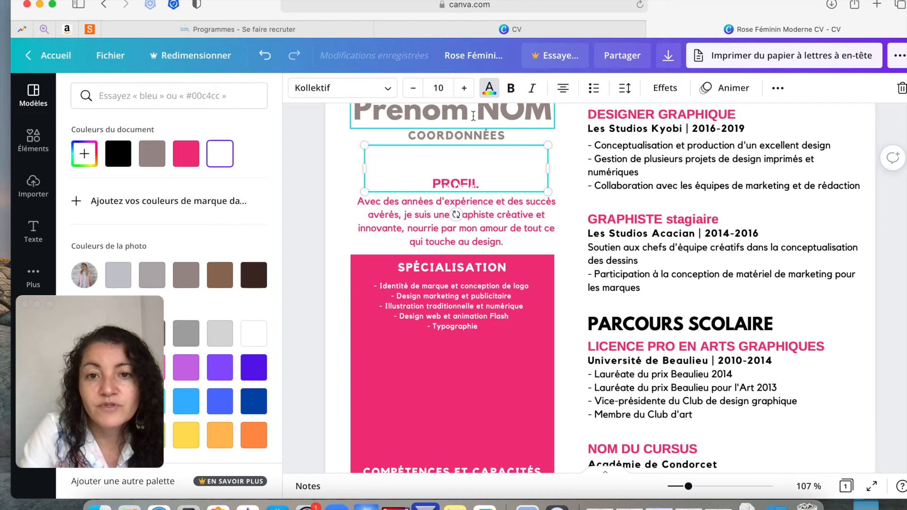
left_click(152, 156)
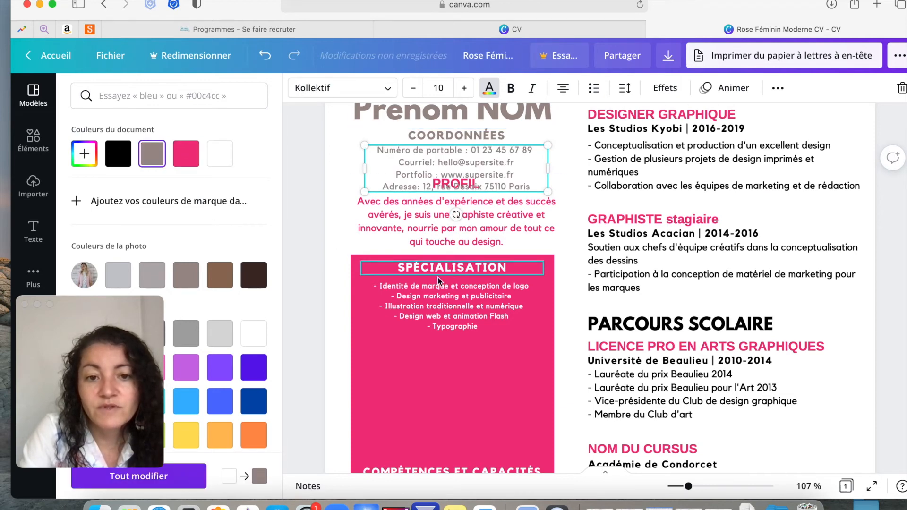
Move the "PROFIL" group, the pink block and the "SPÉCIALISATION" texts down together, clear of the contact details
left_click(332, 211)
left_click_drag(333, 208, 430, 335)
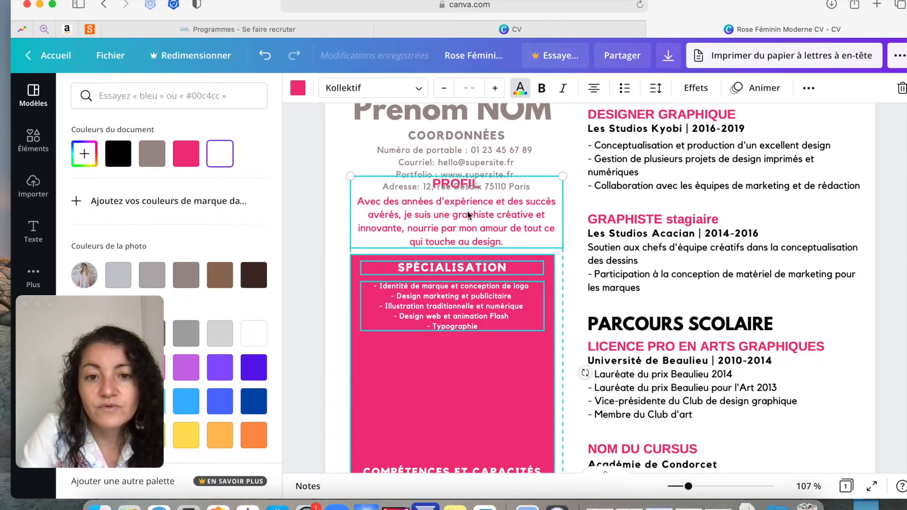
left_click_drag(466, 213, 466, 265)
left_click(483, 207)
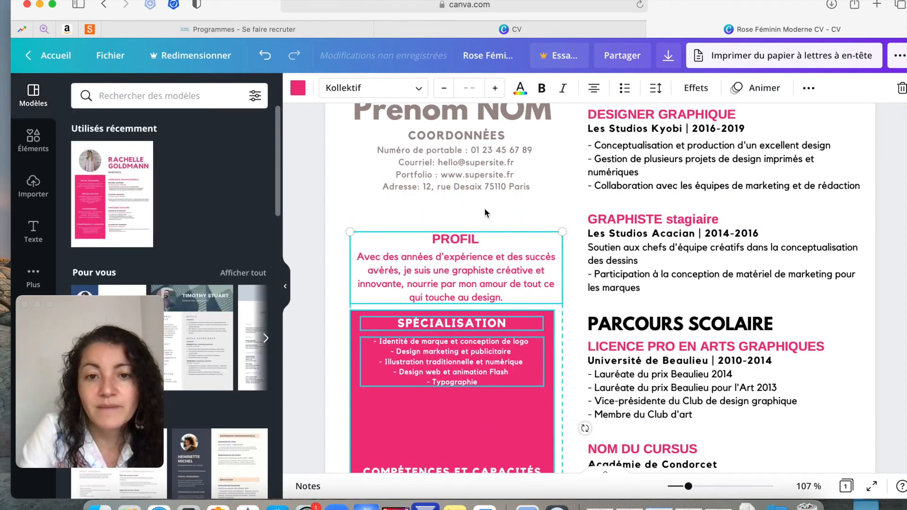
Delete the portfolio line from the contact details, leaving no blank line between the e-mail and address lines
scroll(484, 208, "up", 2)
left_click(472, 229)
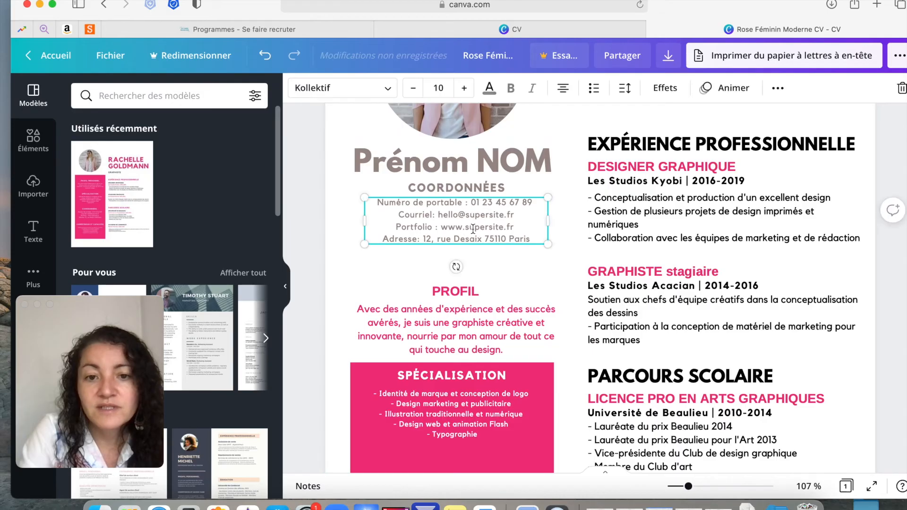
left_click(473, 229)
double_click(473, 229)
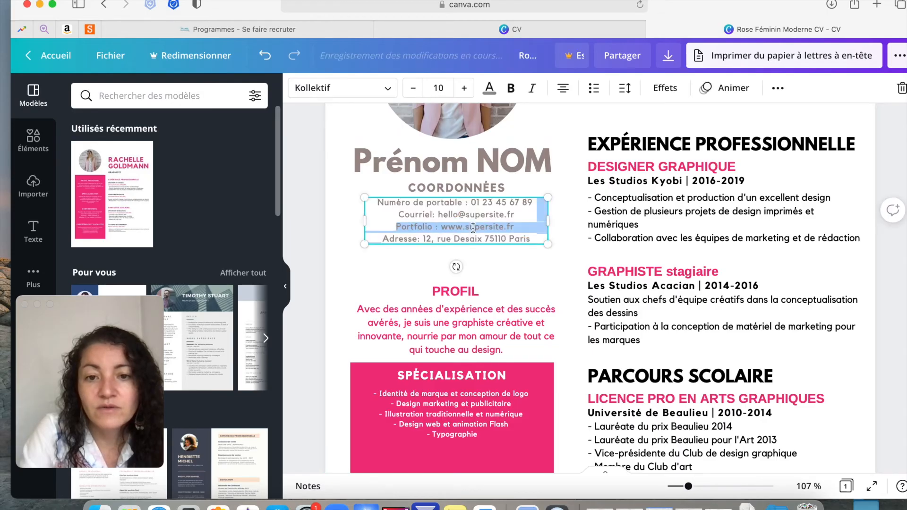
double_click(477, 227)
left_click(409, 227)
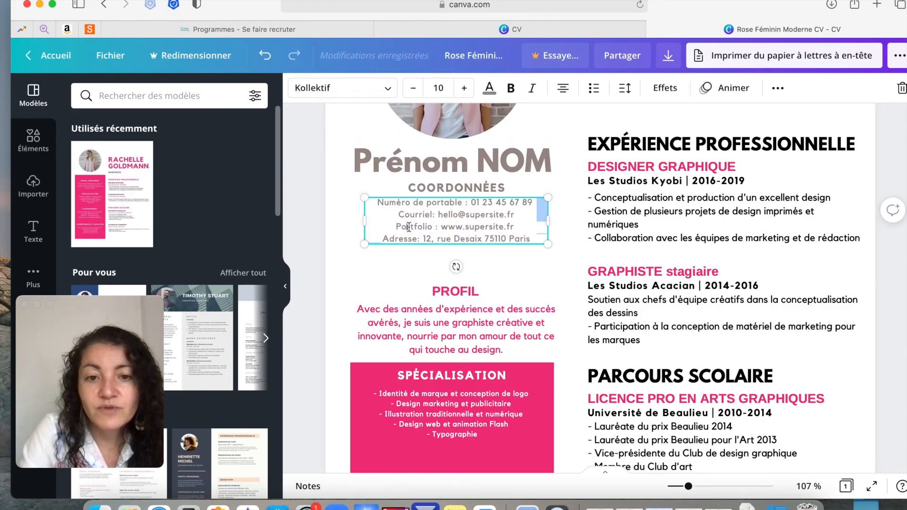
left_click(778, 88)
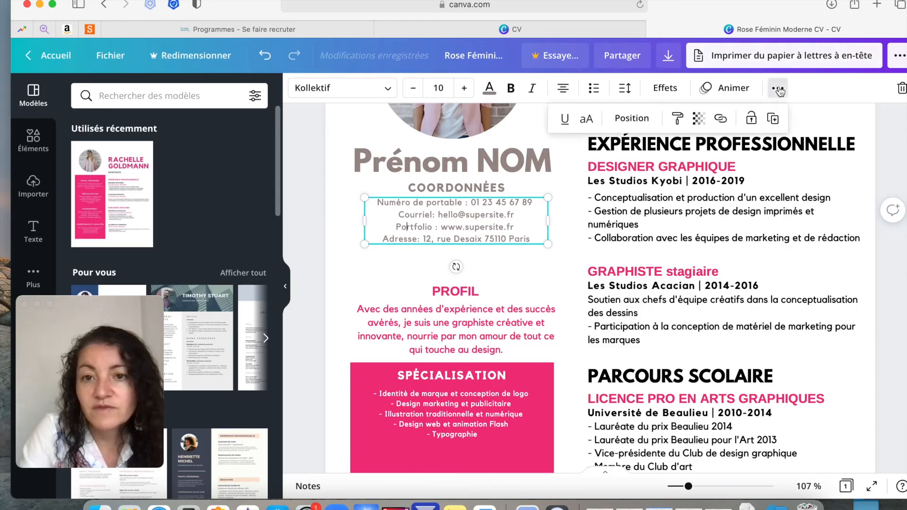
left_click(778, 89)
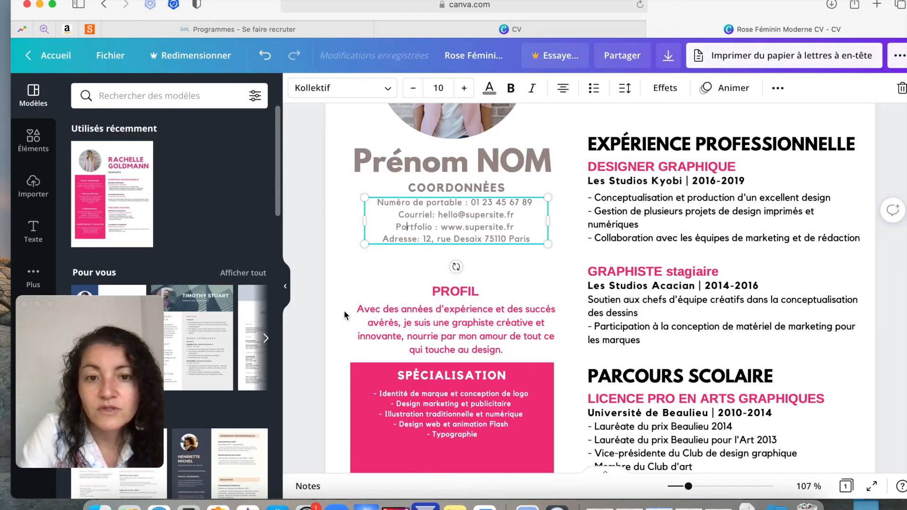
left_click_drag(395, 227, 514, 223)
key("BackSpace")
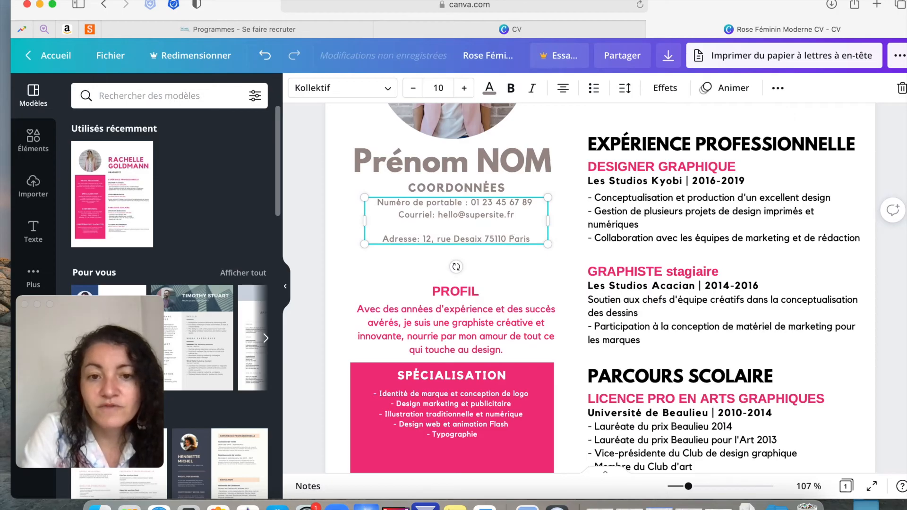
key("BackSpace")
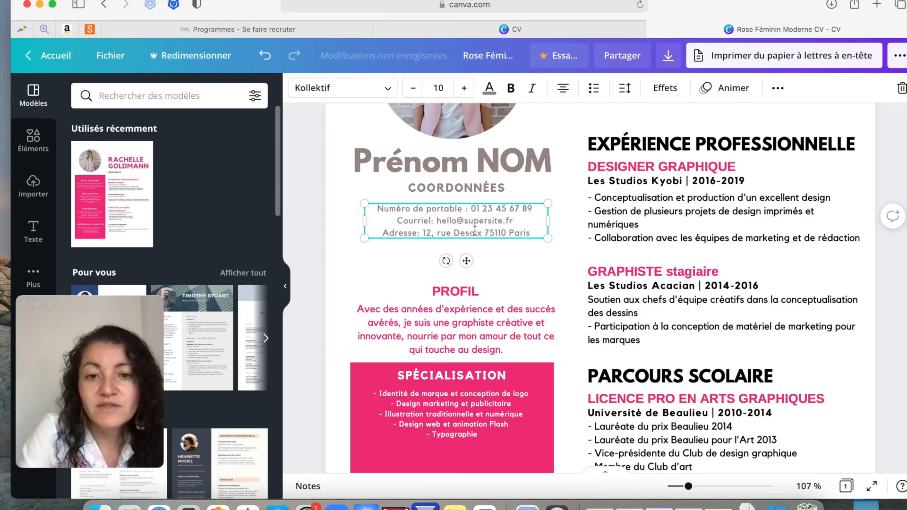
Move the shortened contact details up against the "COORDONNÉES" heading
left_click(501, 260)
left_click_drag(493, 222, 493, 218)
left_click(387, 258)
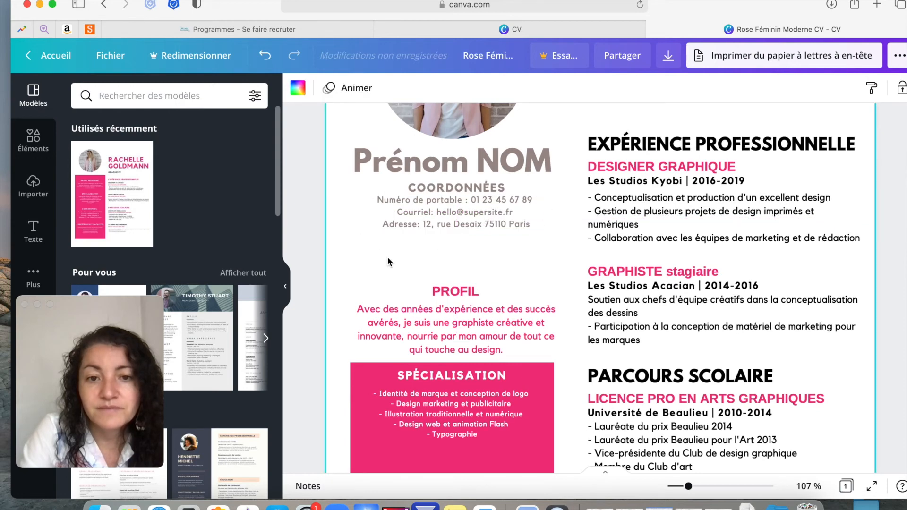
Group the "COORDONNÉES" heading with its contact details and shift the group slightly down, away from the name
left_click_drag(458, 240, 459, 192)
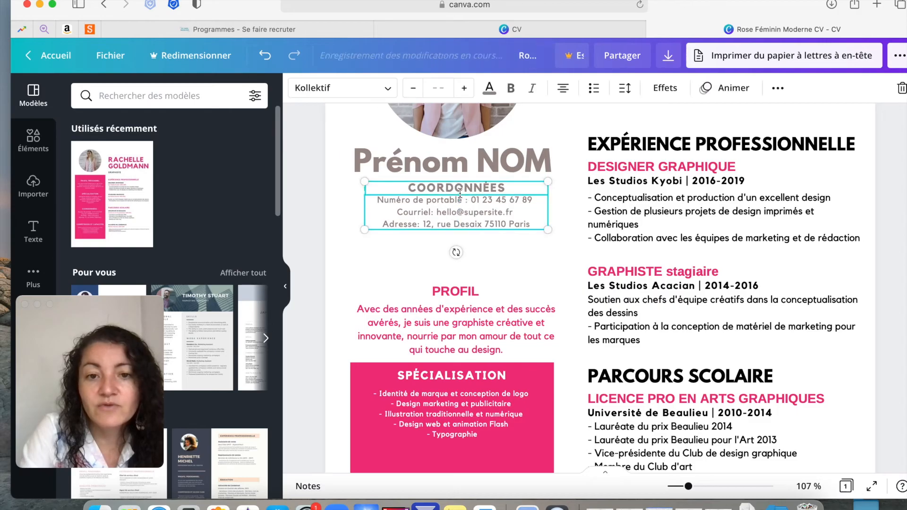
left_click(777, 88)
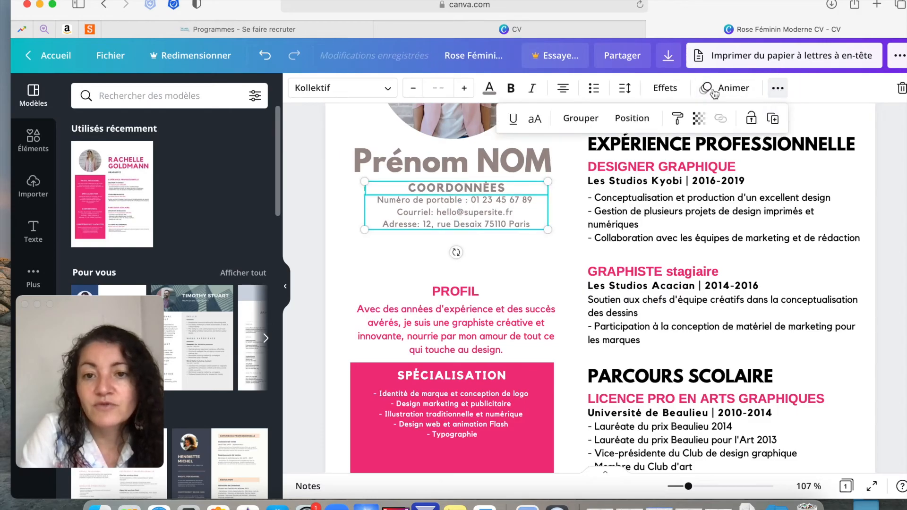
left_click(581, 118)
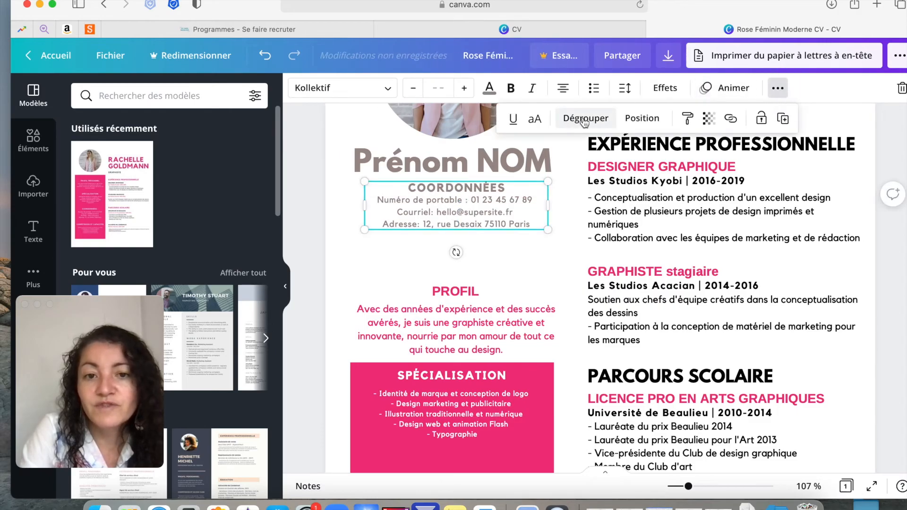
left_click(483, 213)
left_click_drag(483, 213, 482, 222)
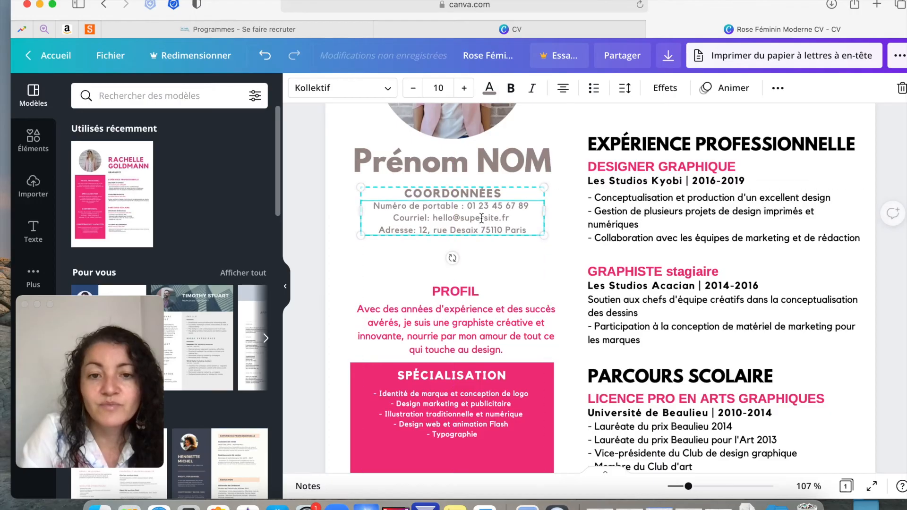
left_click(359, 262)
Move the "PROFIL" group up, aligning its heading with the "GRAPHISTE stagiaire" title and leaving space above the pink block
scroll(359, 262, "down", 3)
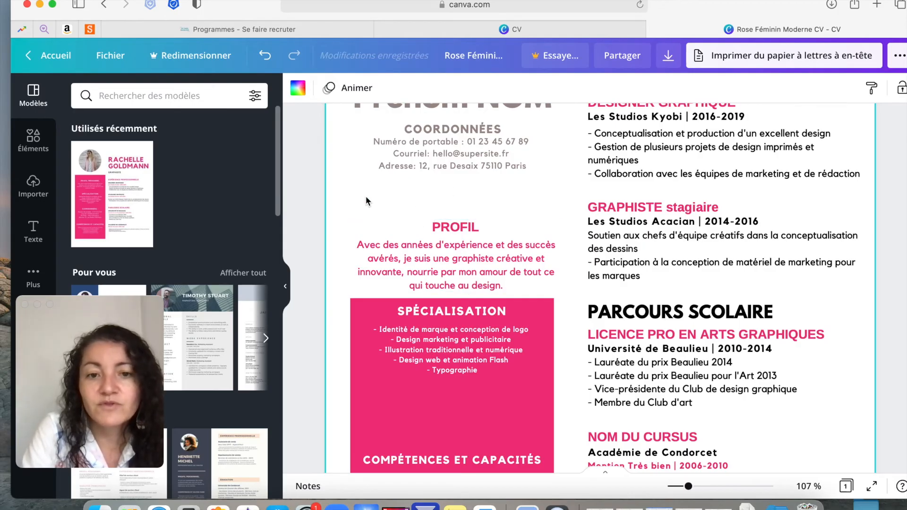
left_click(465, 249)
left_click(465, 249)
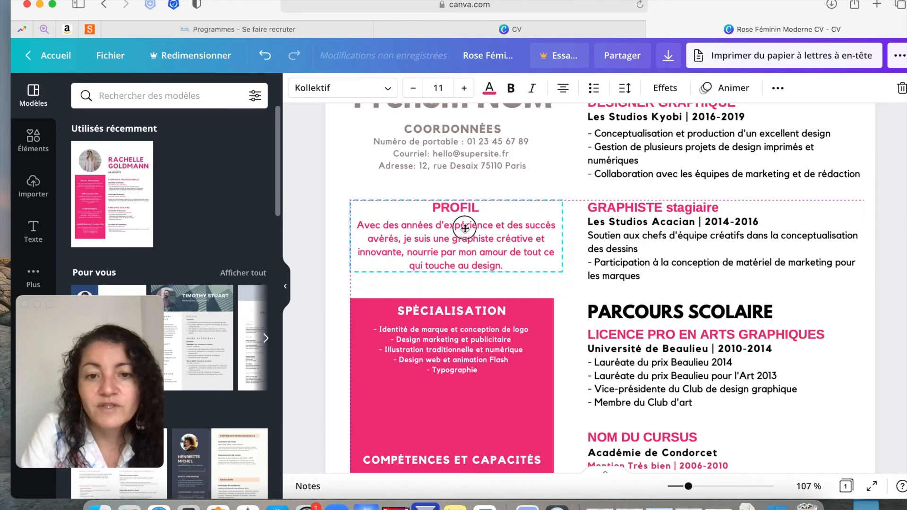
Shorten the pink block by raising its lower edge, leaving a white margin at the foot of the page
scroll(455, 279, "down", 2)
scroll(455, 279, "down", 3)
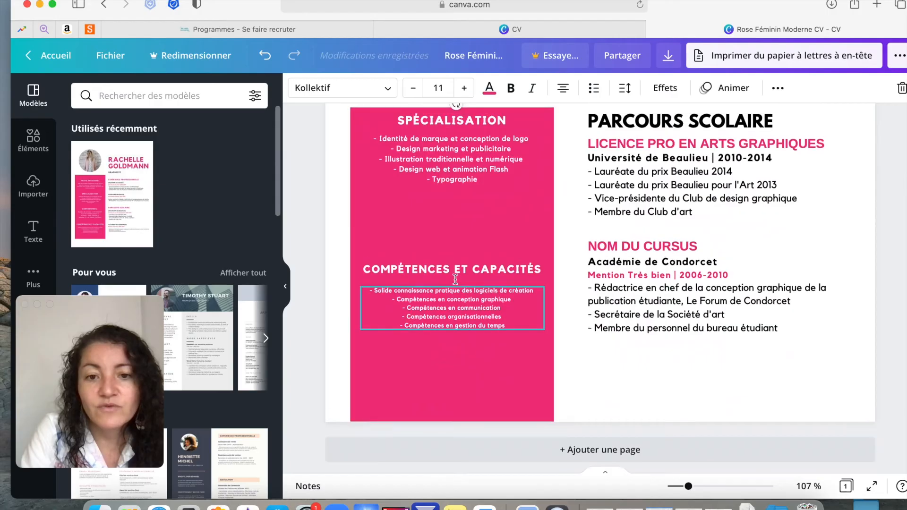
scroll(456, 279, "up", 1)
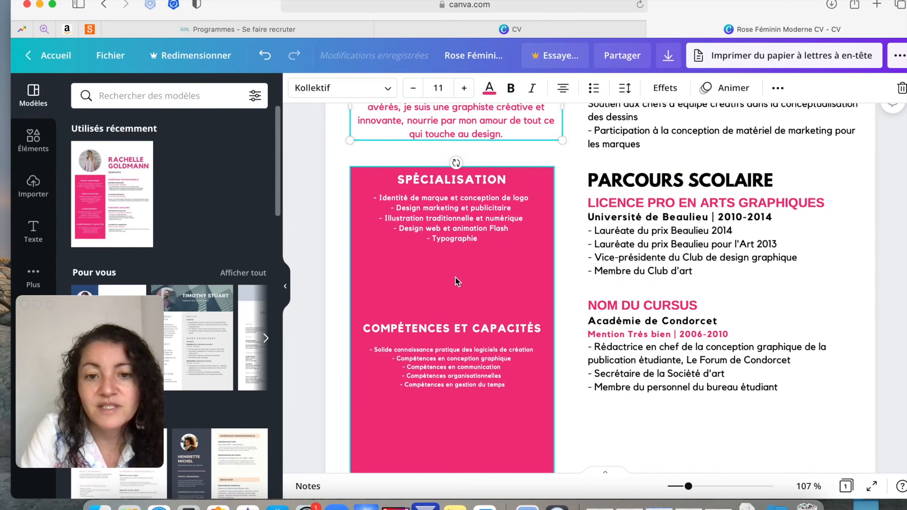
left_click(455, 277)
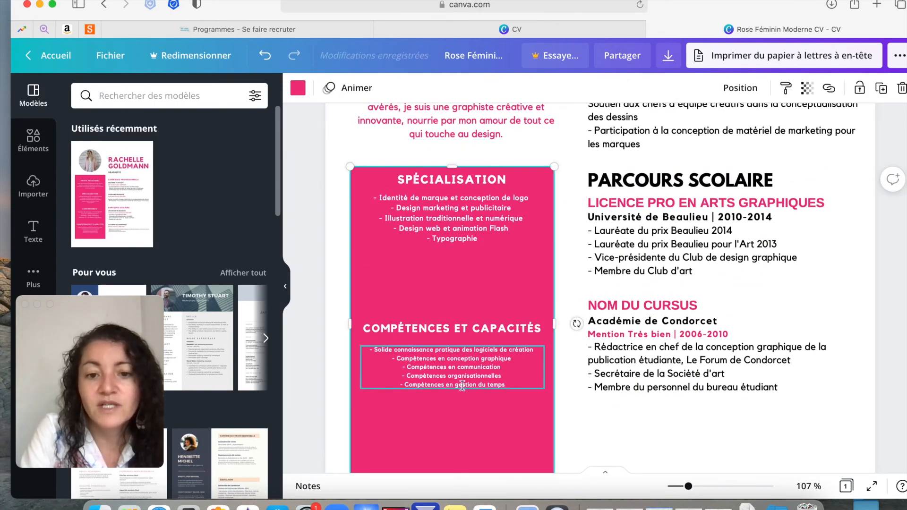
scroll(455, 414, "down", 2)
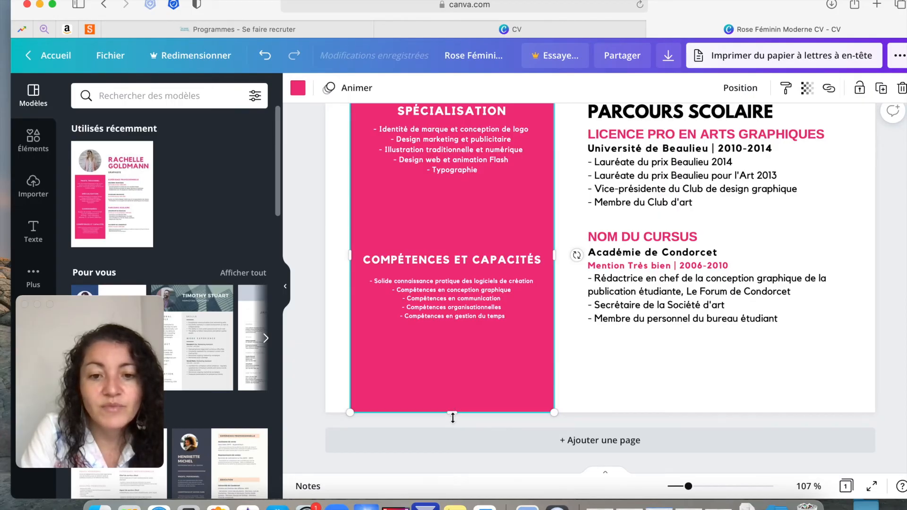
left_click_drag(451, 411, 452, 379)
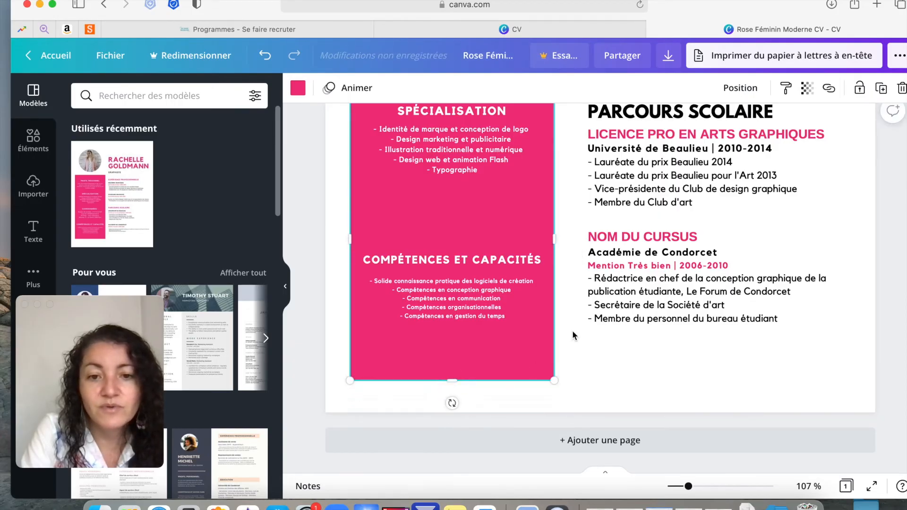
Copy the text style of the "PROFIL" heading onto the "SPÉCIALISATION" heading in the pink block
scroll(571, 330, "up", 3)
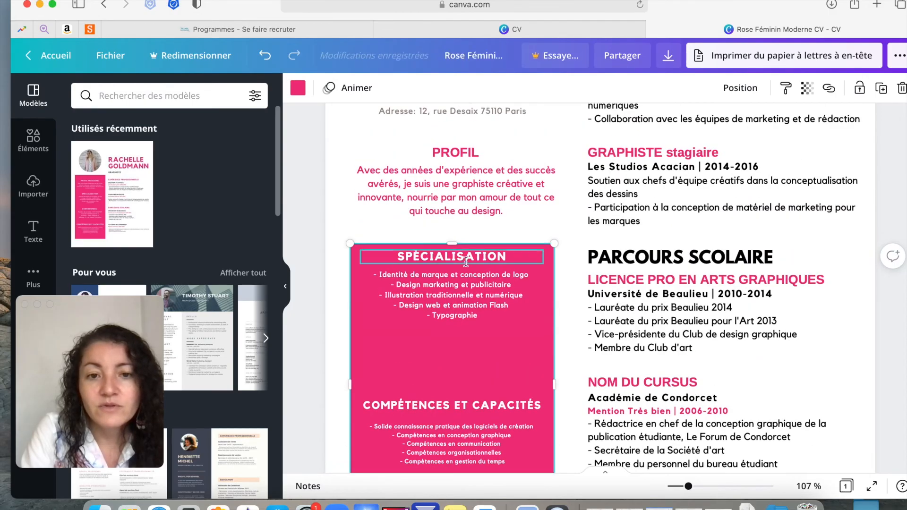
scroll(465, 260, "up", 1)
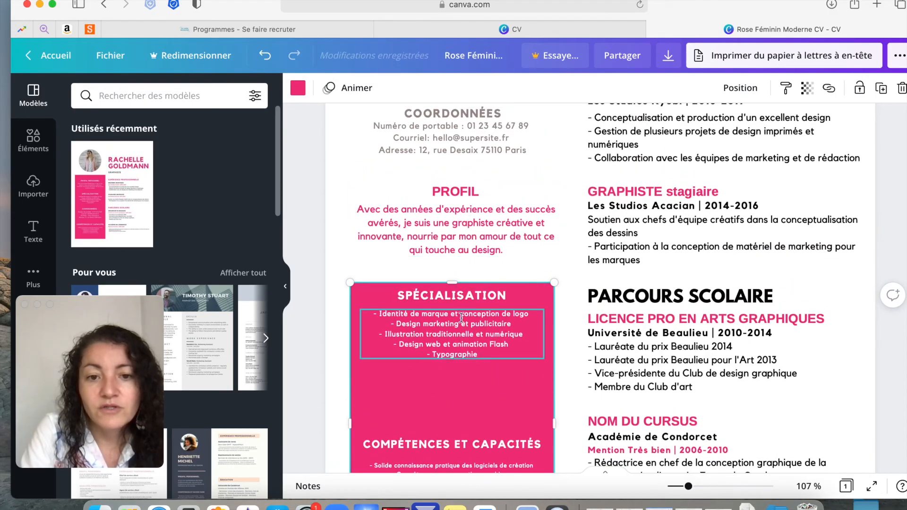
scroll(439, 325, "down", 1)
scroll(440, 326, "down", 1)
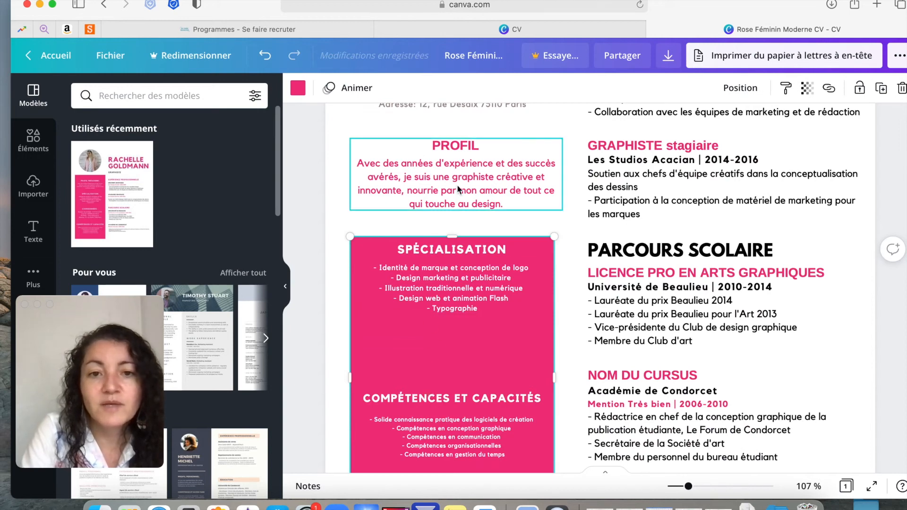
left_click(454, 148)
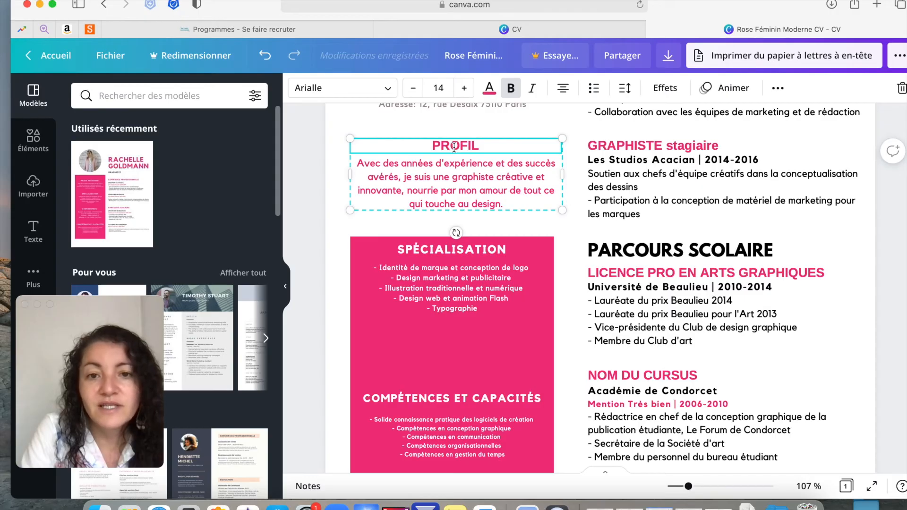
left_click(777, 87)
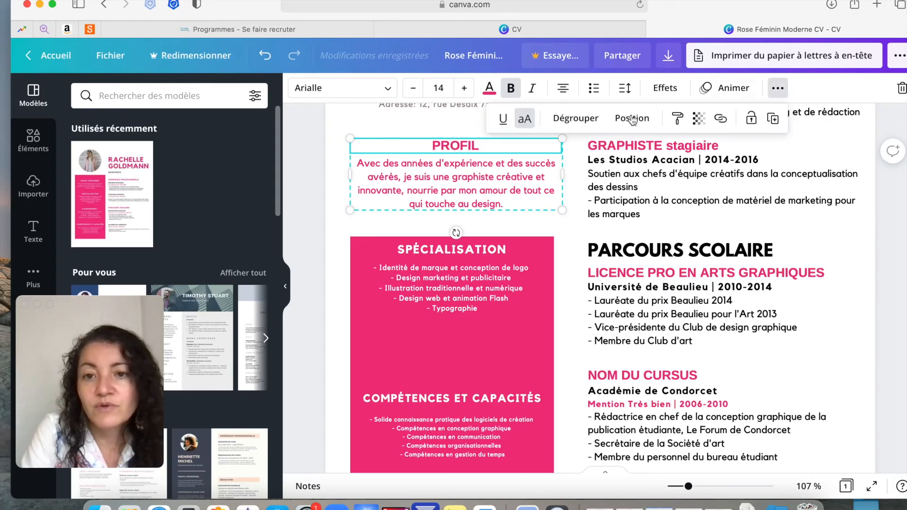
left_click(678, 119)
left_click(465, 251)
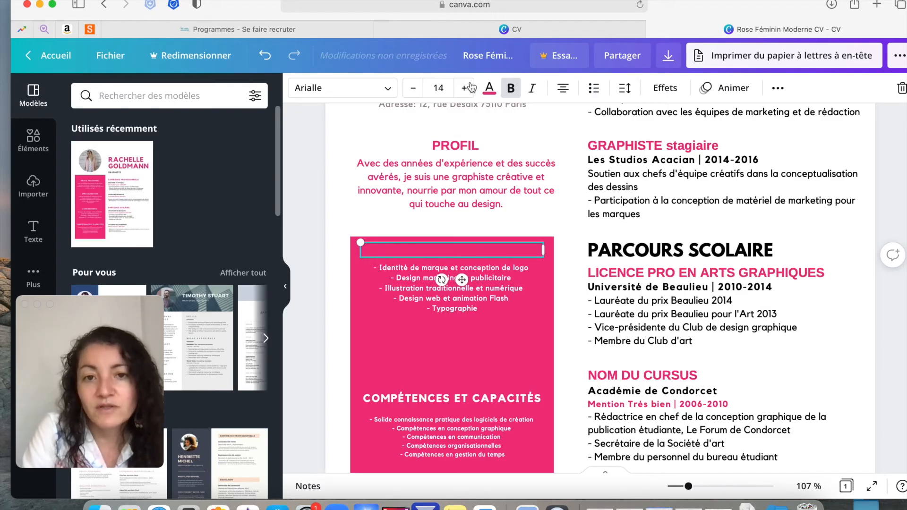
Recolour the "SPÉCIALISATION" heading white so it stands out on the pink block
left_click(490, 88)
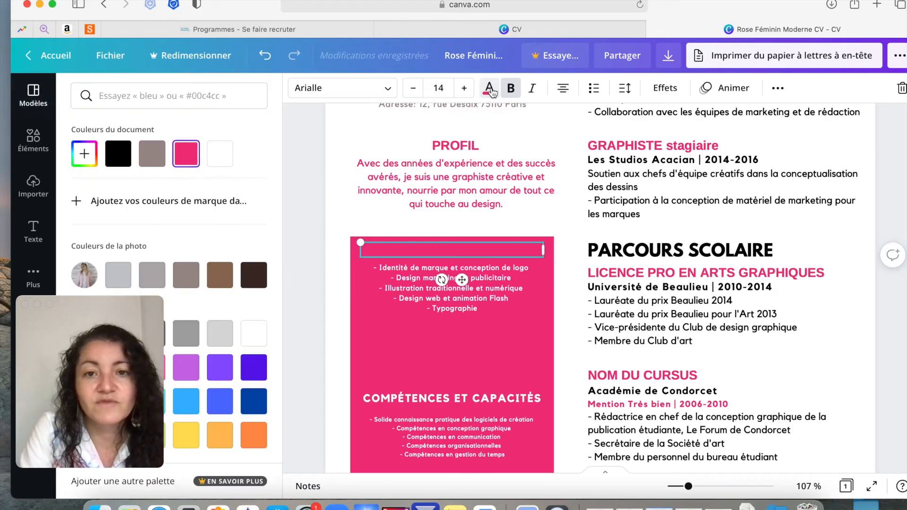
left_click(220, 153)
Copy the "PROFIL" paragraph's text style onto the list under "SPÉCIALISATION" and recolour that list white
left_click(443, 183)
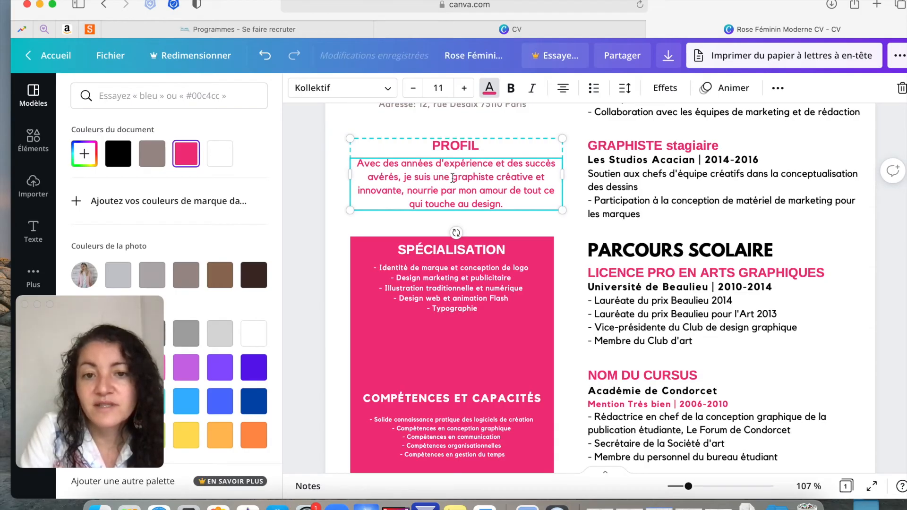
left_click(777, 88)
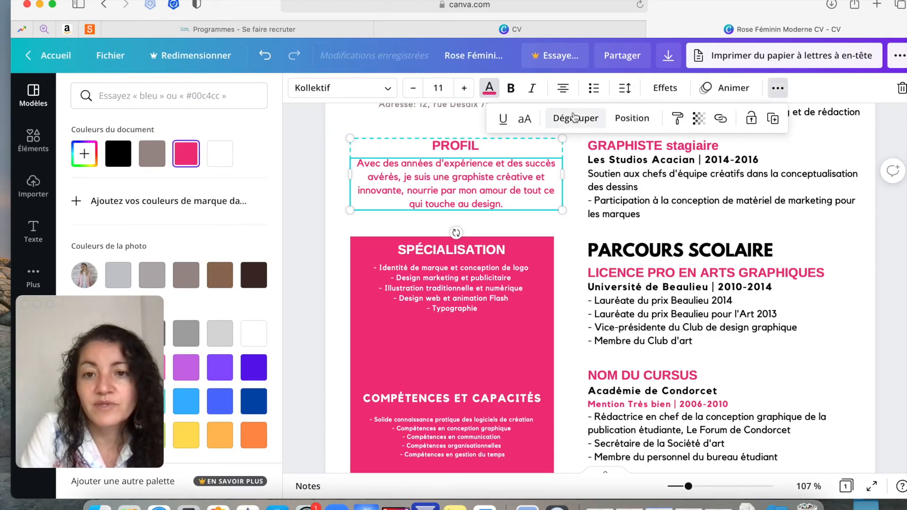
left_click(678, 119)
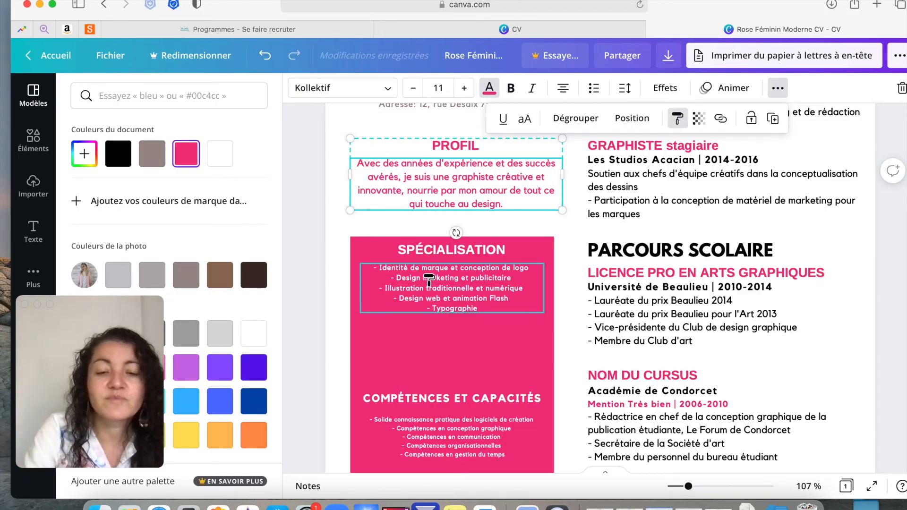
left_click(429, 280)
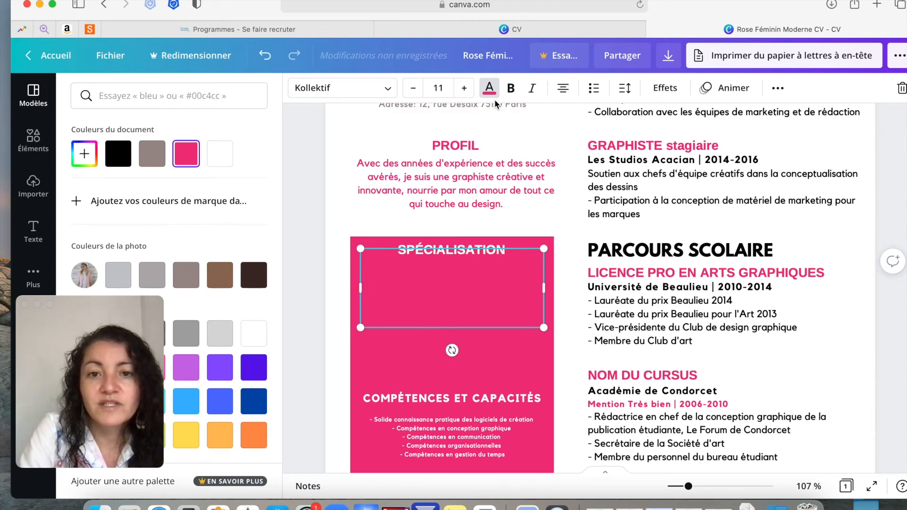
left_click(220, 153)
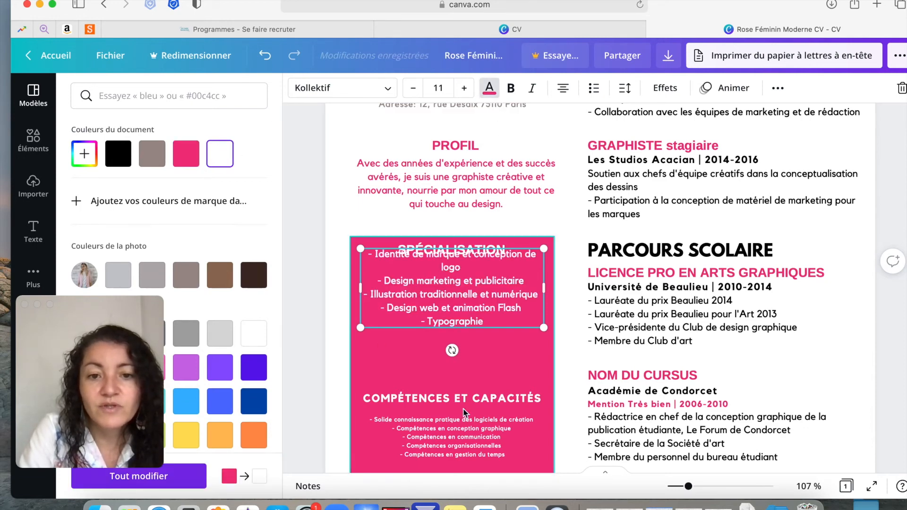
Move the specialisation list down slightly so it sits just below its heading without overlapping
left_click(505, 347)
left_click_drag(476, 293, 476, 308)
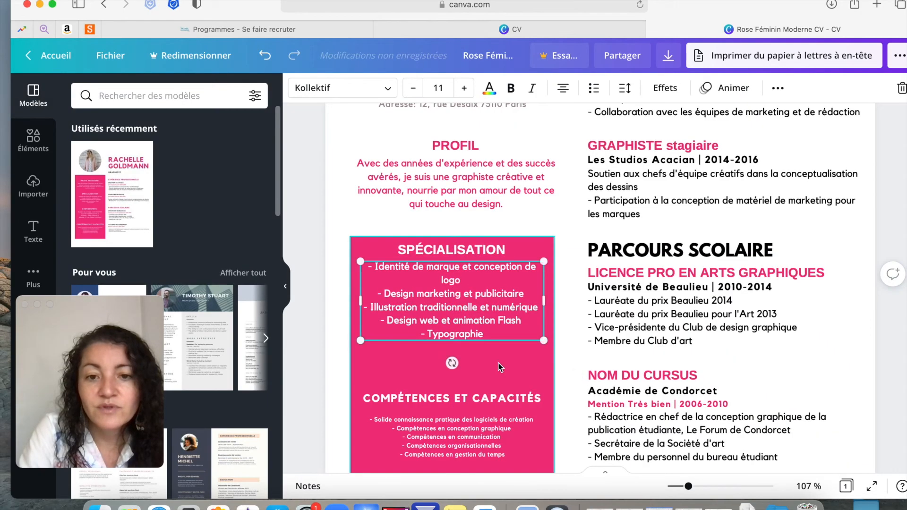
left_click(526, 368)
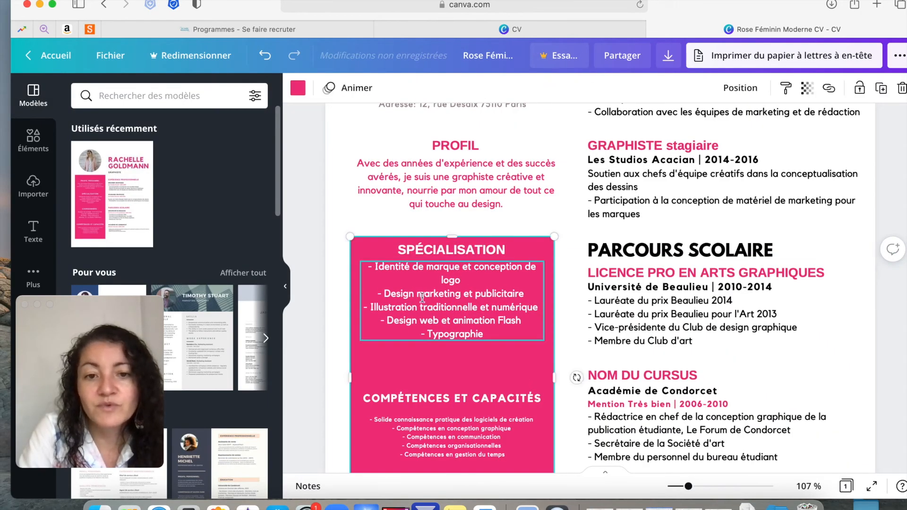
left_click(475, 267)
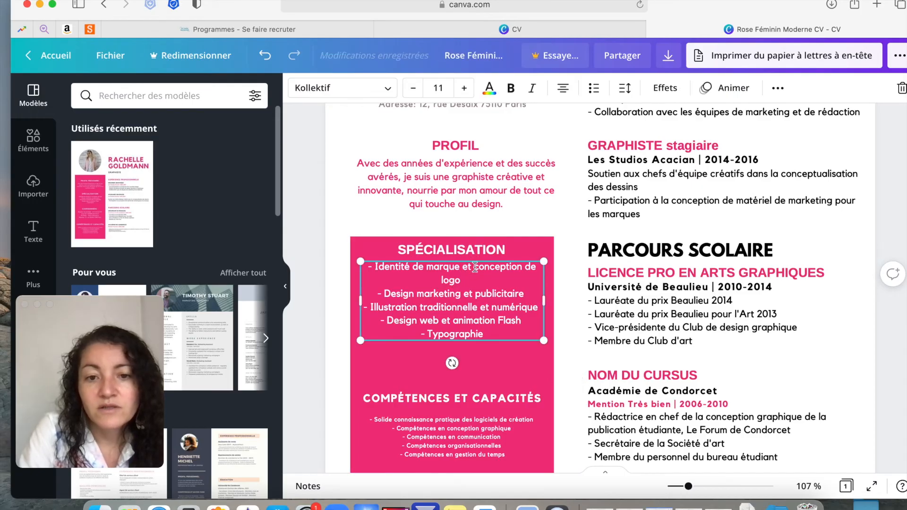
key("BackSpace")
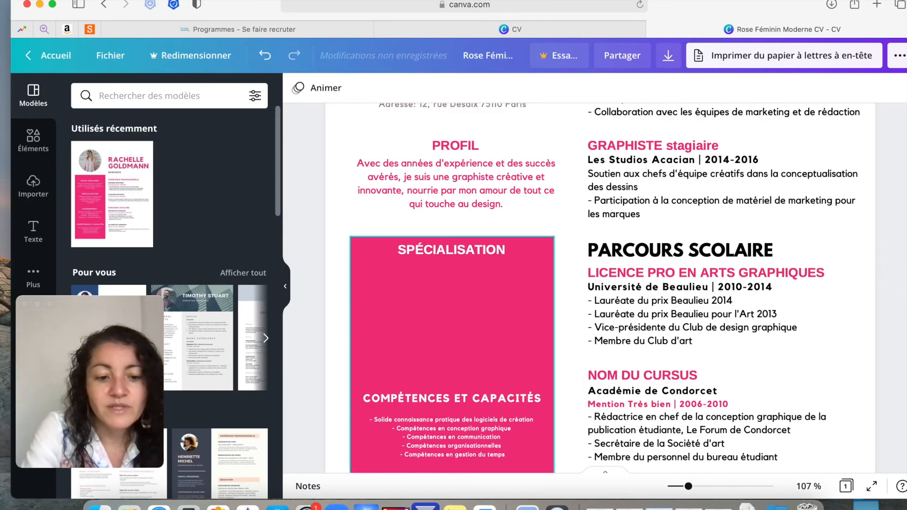
key("super+z")
Split the first specialisation entry into two list lines, "- Identité de marque" and "- Conception de logo"
double_click(475, 266)
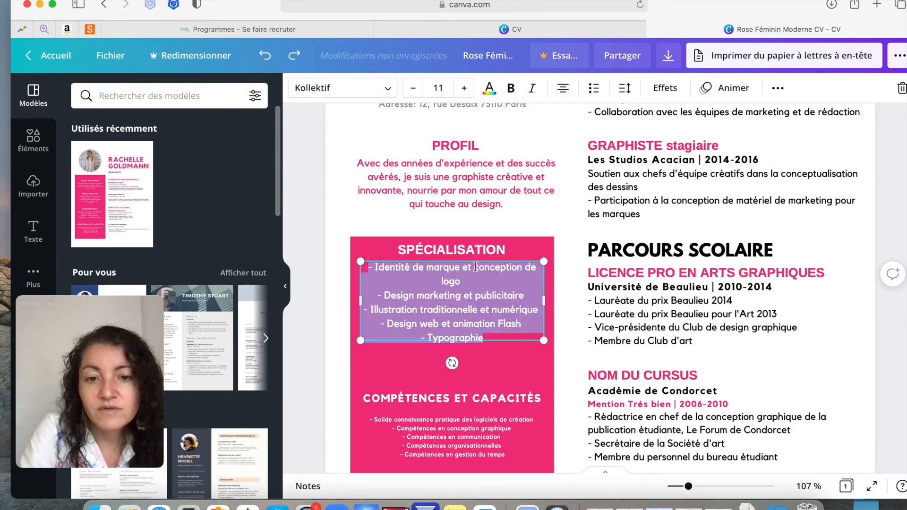
left_click(475, 267)
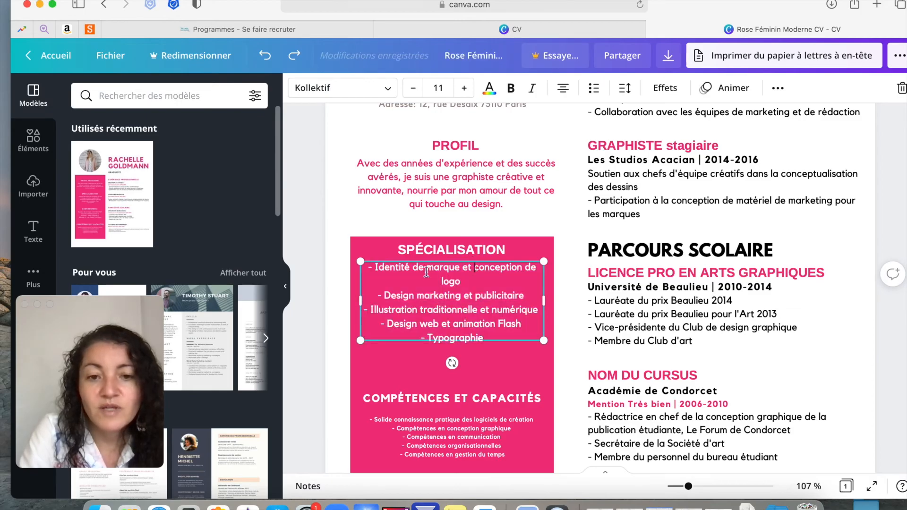
key("BackSpace")
key("BackSpace")
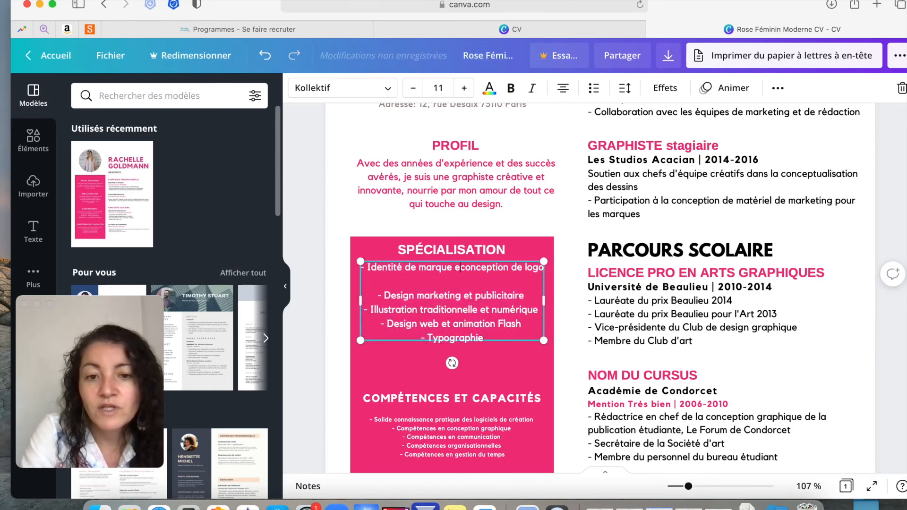
key("BackSpace")
key("Return")
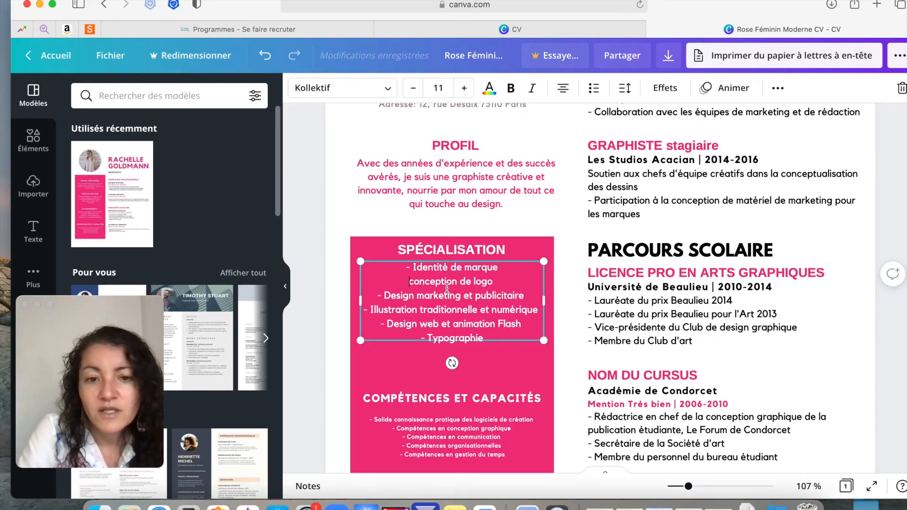
type("-")
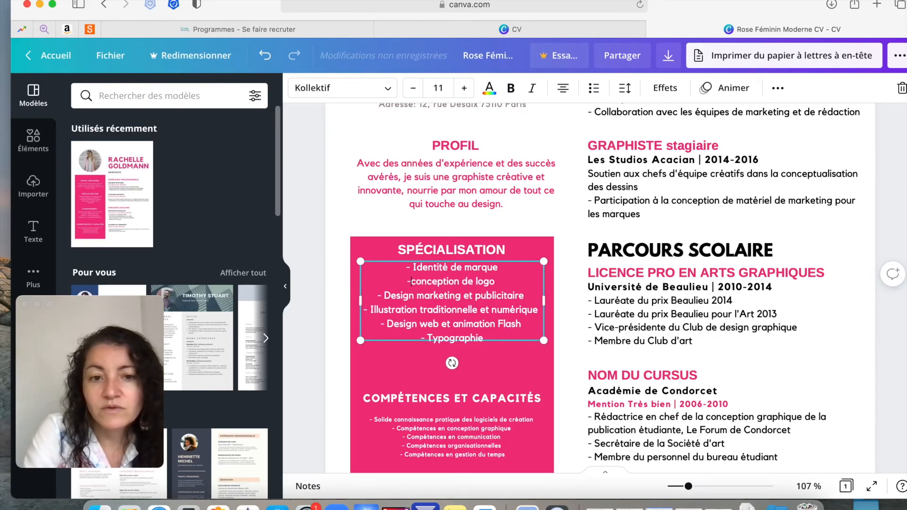
key("BackSpace")
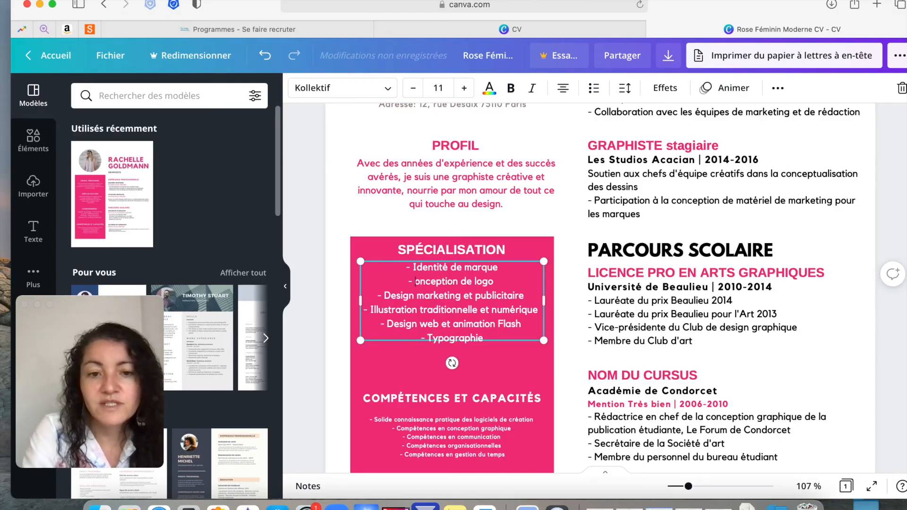
type("C")
scroll(452, 330, "down", 2)
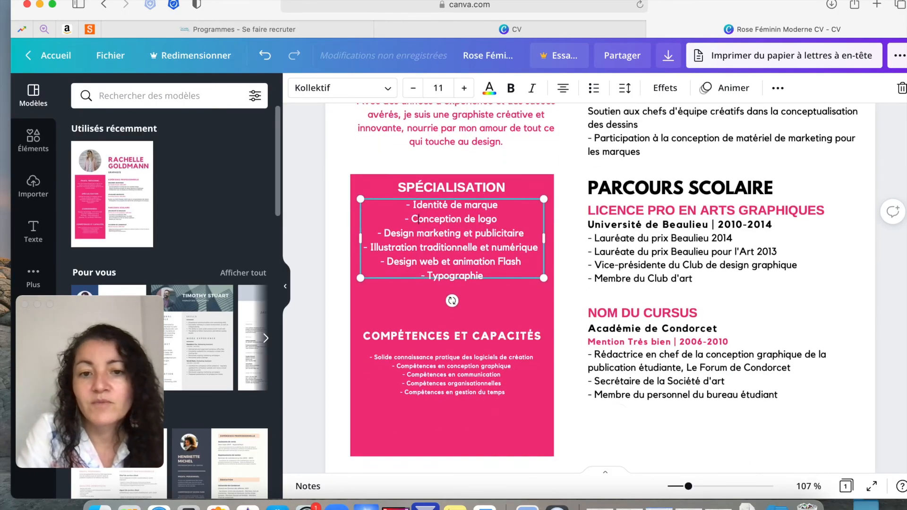
left_click(483, 293)
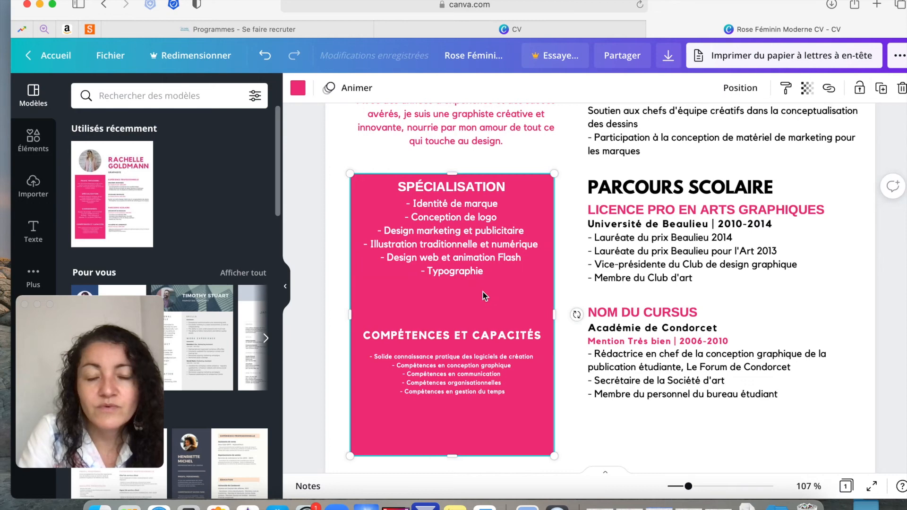
Copy the "SPÉCIALISATION" heading's style onto "COMPÉTENCES ET CAPACITÉS" and move that heading up, closer to the specialisation list
scroll(482, 292, "down", 1)
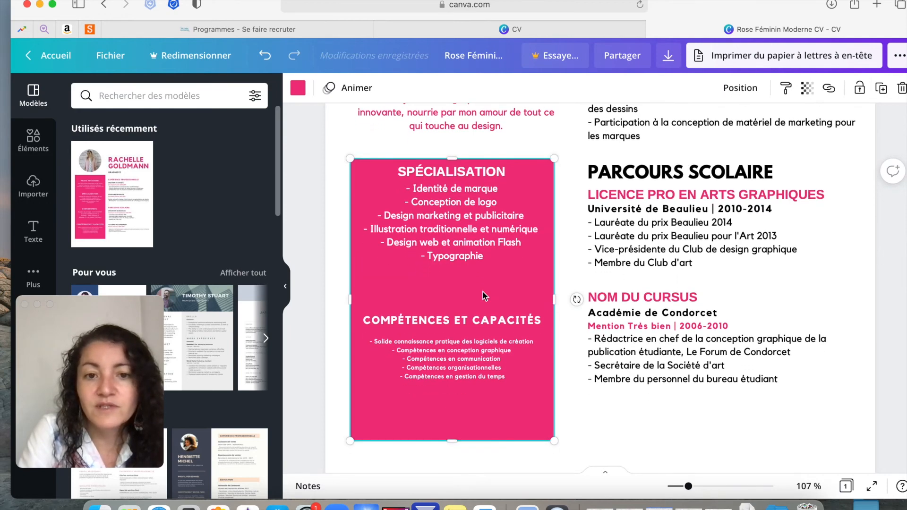
left_click(472, 171)
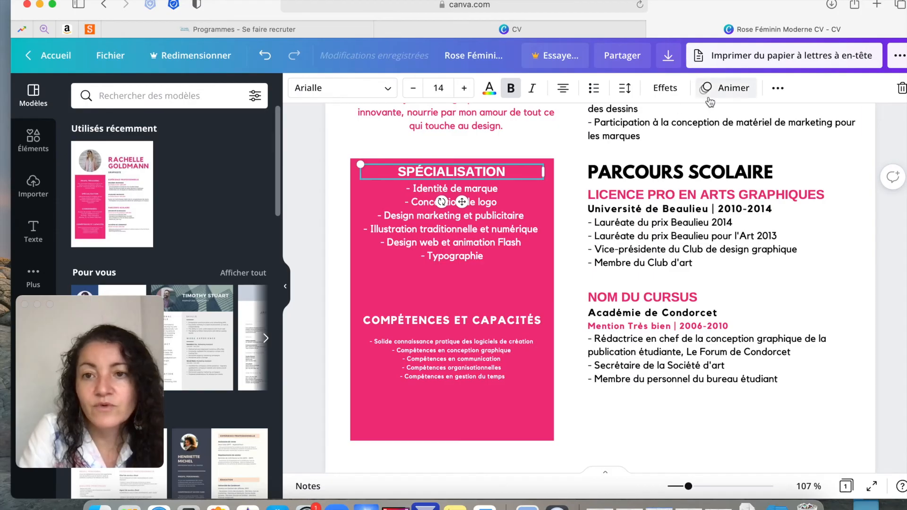
left_click(777, 88)
left_click(678, 118)
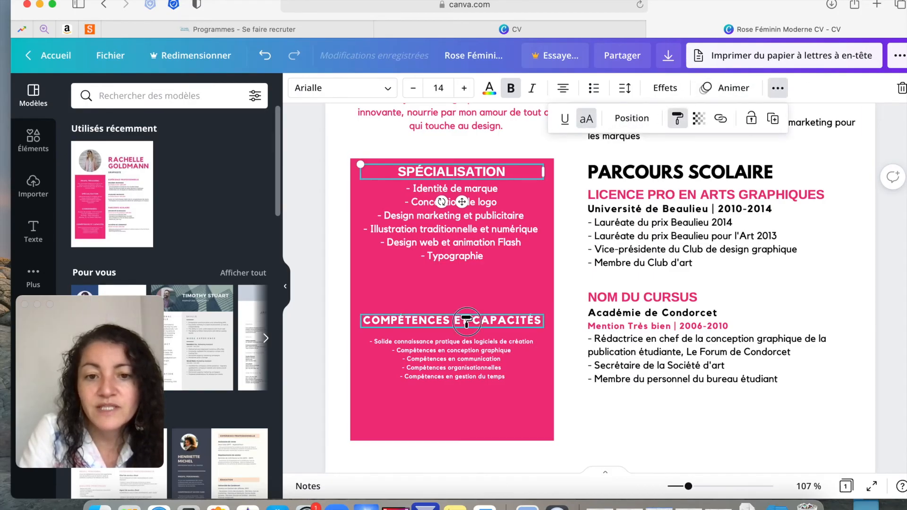
left_click(465, 323)
left_click_drag(466, 321, 466, 300)
Copy the specialisation list's text style onto the list under "COMPÉTENCES ET CAPACITÉS"
left_click(462, 258)
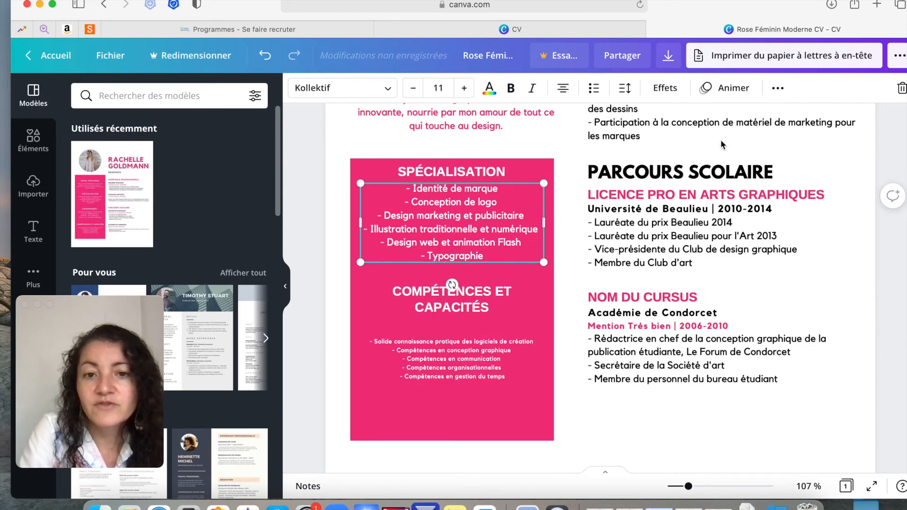
left_click(778, 88)
left_click(677, 118)
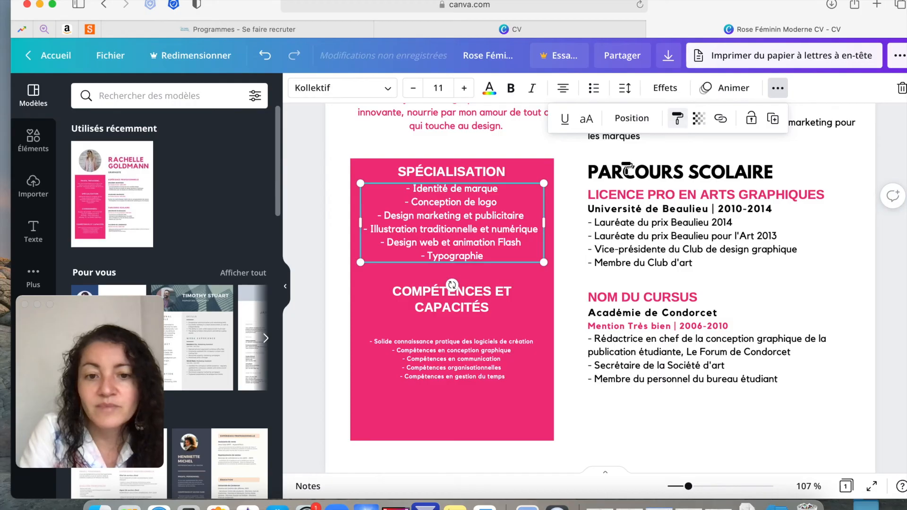
left_click(466, 361)
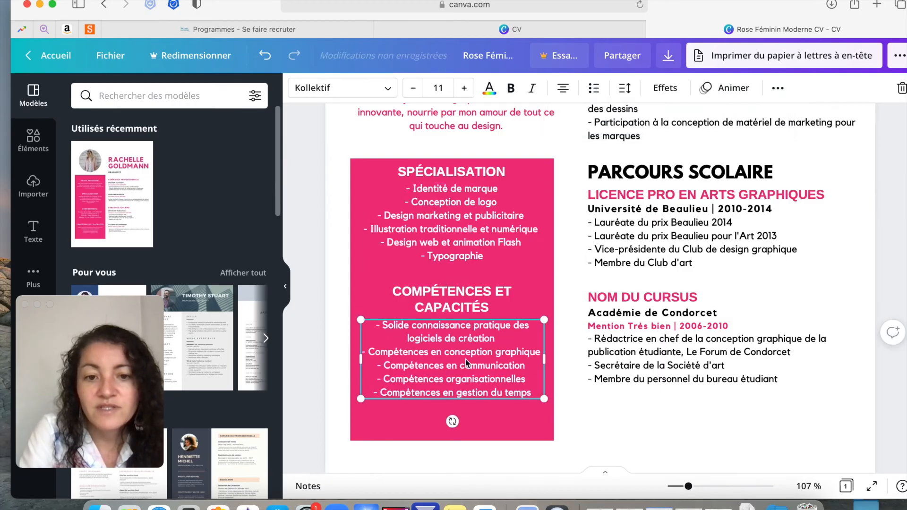
left_click(536, 293)
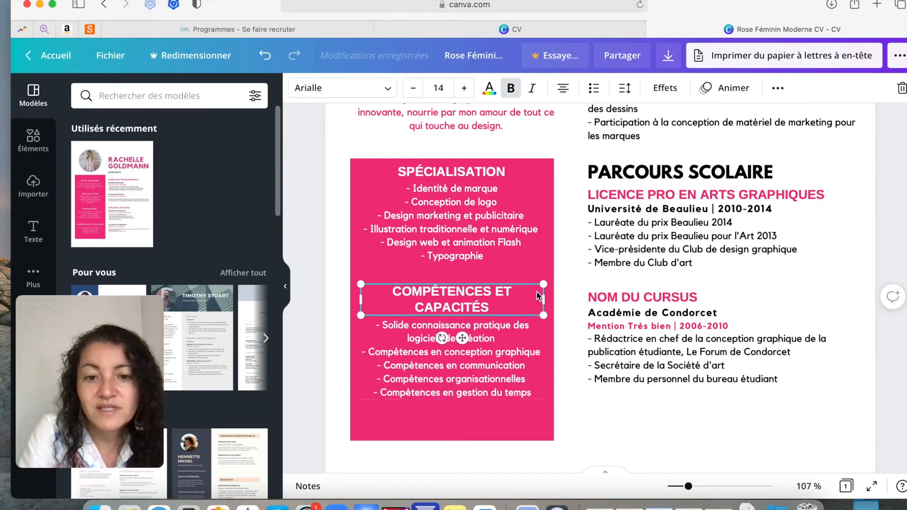
Enlarge the pink block, recentre it behind its text, and raise its lower edge to just below the skills list
left_click(426, 414)
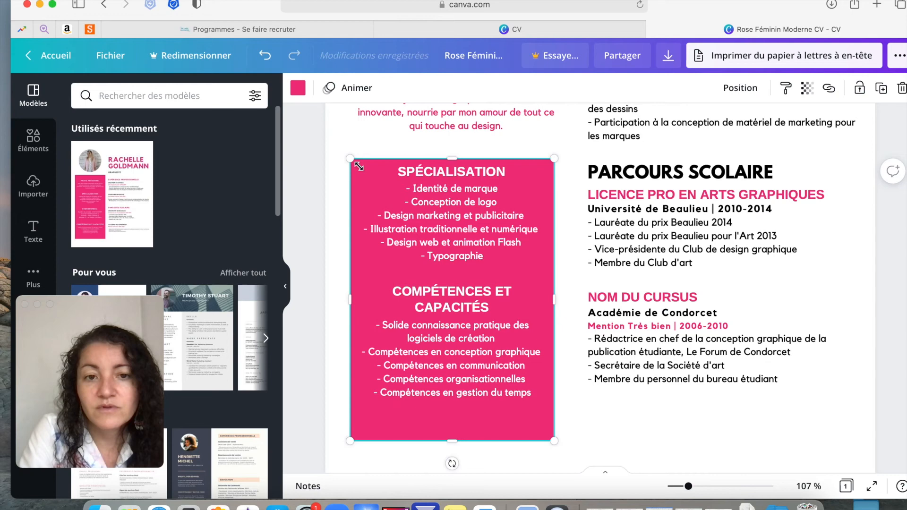
mouse_move(350, 159)
left_mouse_down()
mouse_move(336, 142)
mouse_move(400, 170)
mouse_move(370, 158)
mouse_move(360, 161)
mouse_move(368, 176)
mouse_move(344, 179)
mouse_move(353, 176)
left_mouse_up()
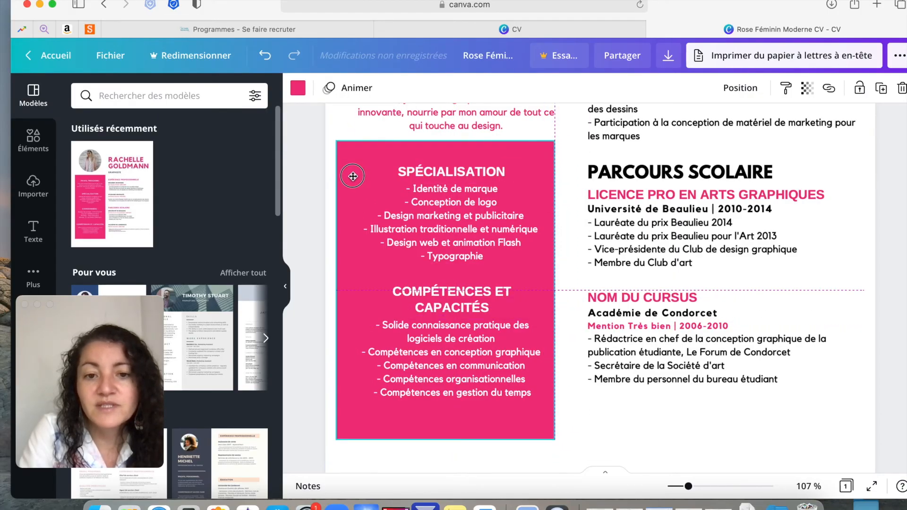
left_click_drag(353, 176, 363, 182)
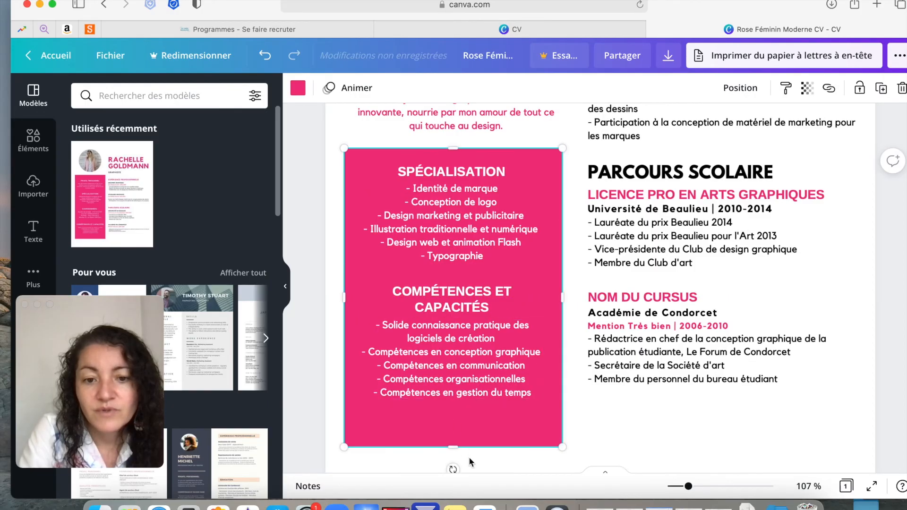
left_click_drag(454, 446, 454, 413)
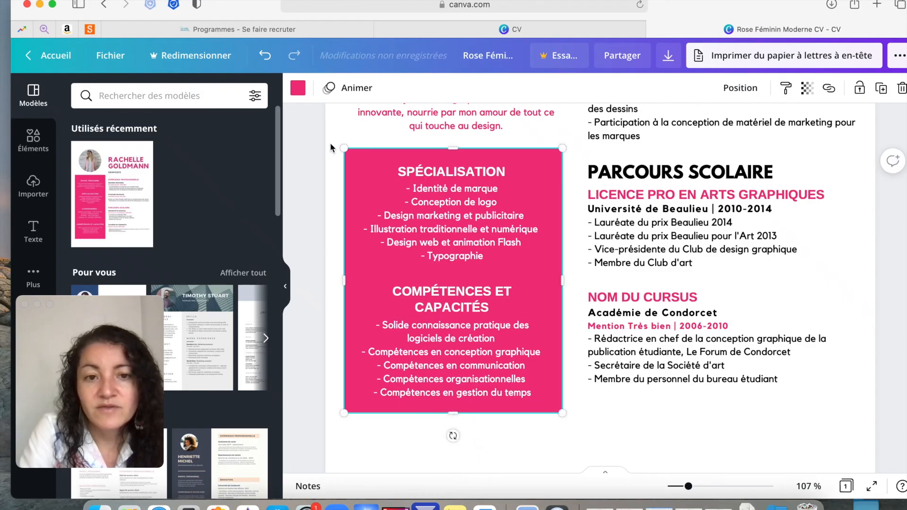
Group the pink block with both of its headings and lists
left_click_drag(331, 144, 450, 421)
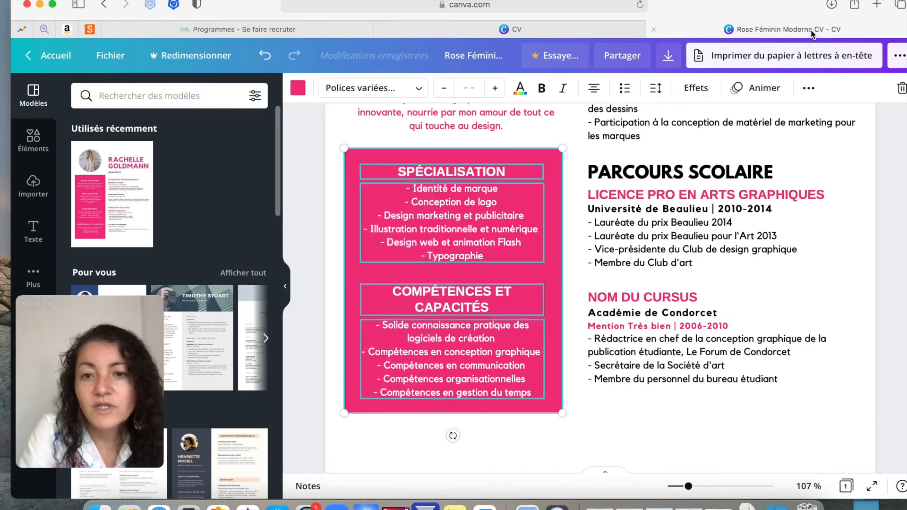
left_click(809, 88)
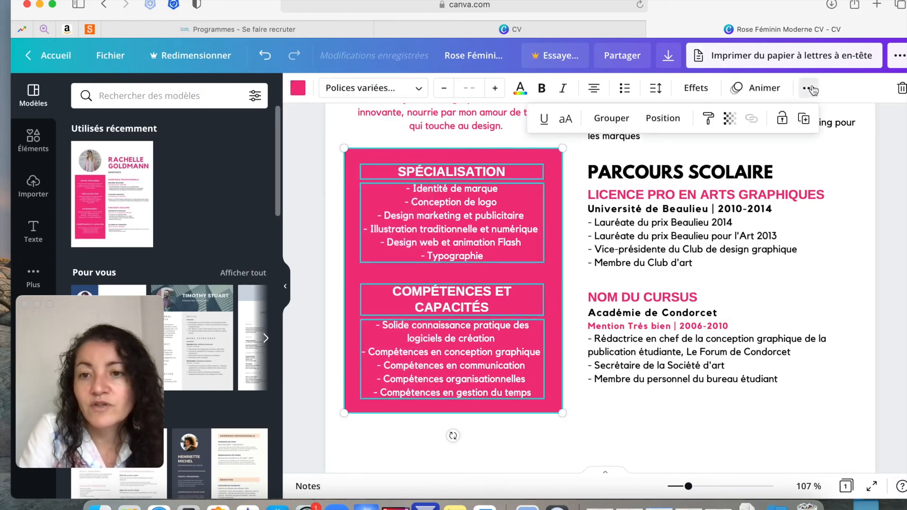
left_click(616, 119)
Move the grouped pink block down slightly to leave more white space below the "PROFIL" text
scroll(530, 252, "up", 2)
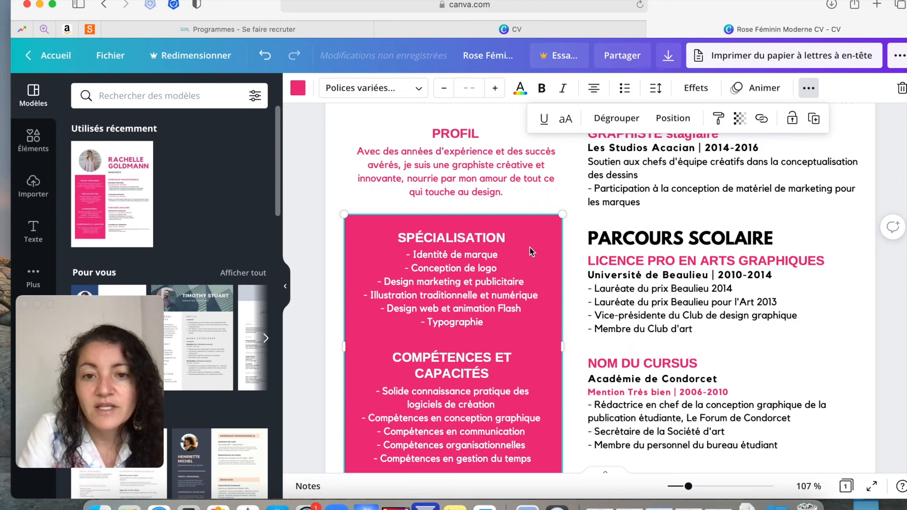
left_click_drag(477, 258, 474, 278)
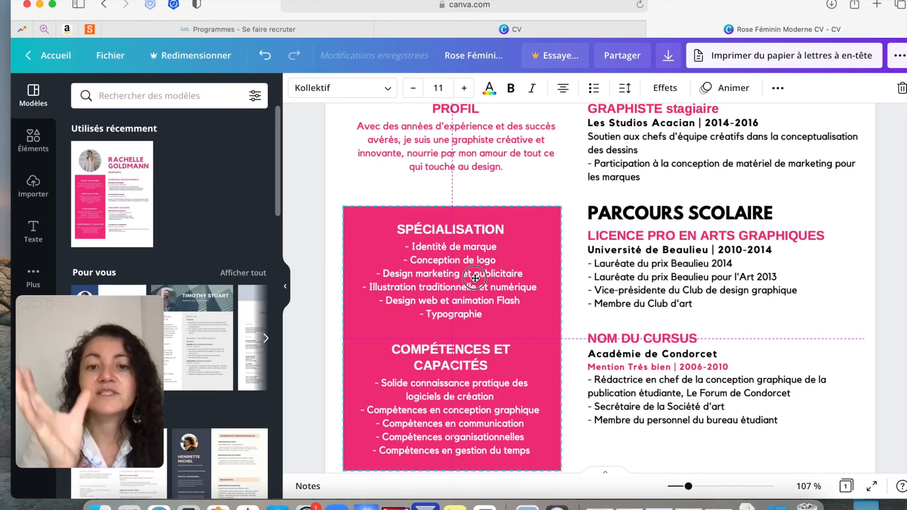
scroll(622, 302, "down", 3)
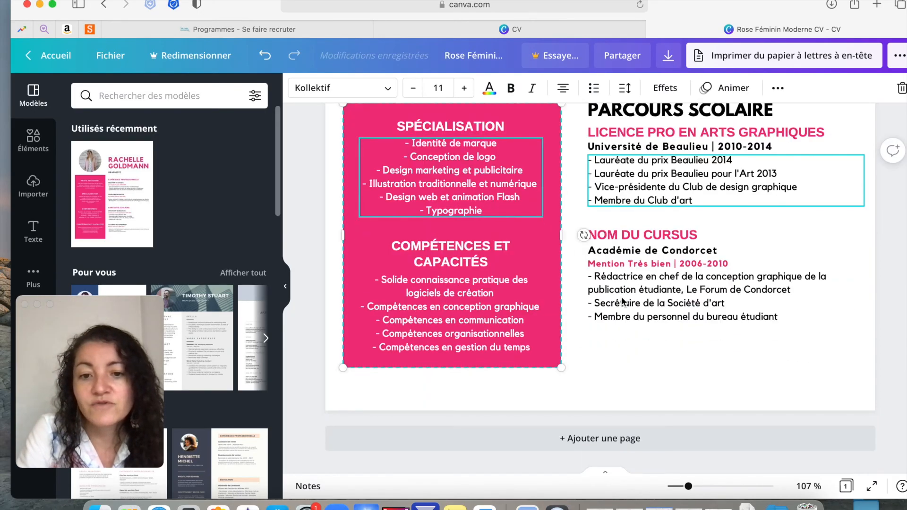
left_click(643, 370)
scroll(644, 369, "up", 8)
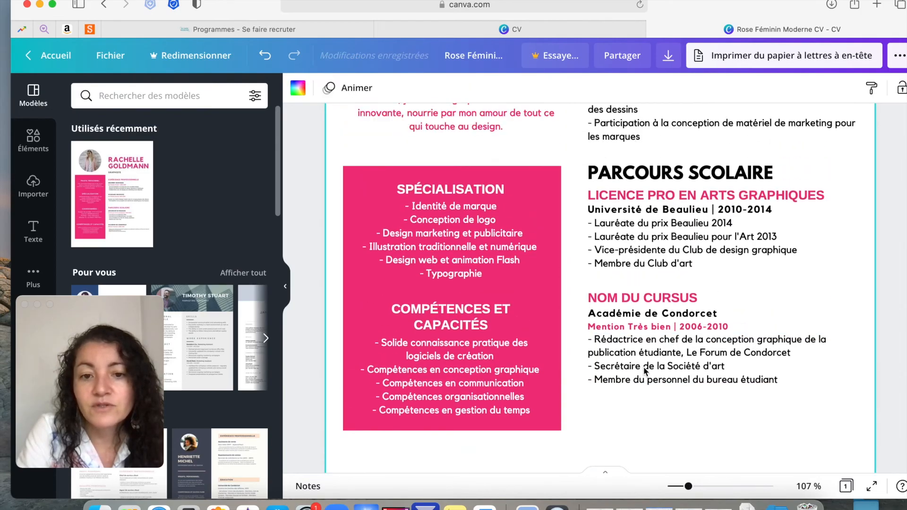
Review the CV's overall layout and inspect how the round portrait photo is cropped inside its frame
scroll(643, 366, "up", 3)
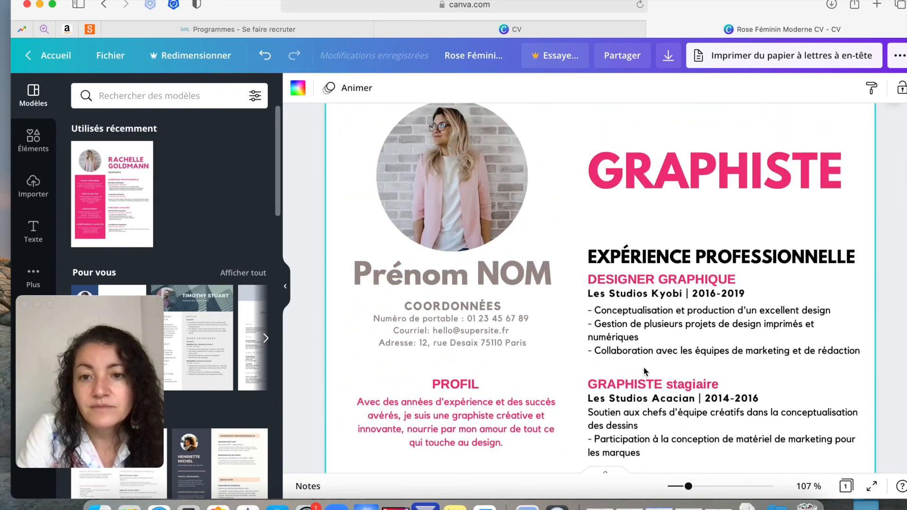
scroll(643, 367, "up", 2)
scroll(643, 367, "down", 12)
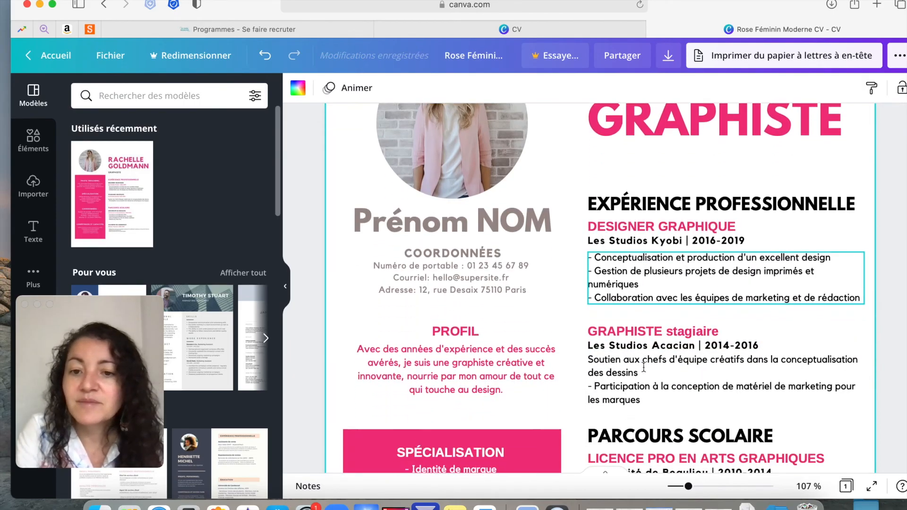
scroll(643, 366, "up", 4)
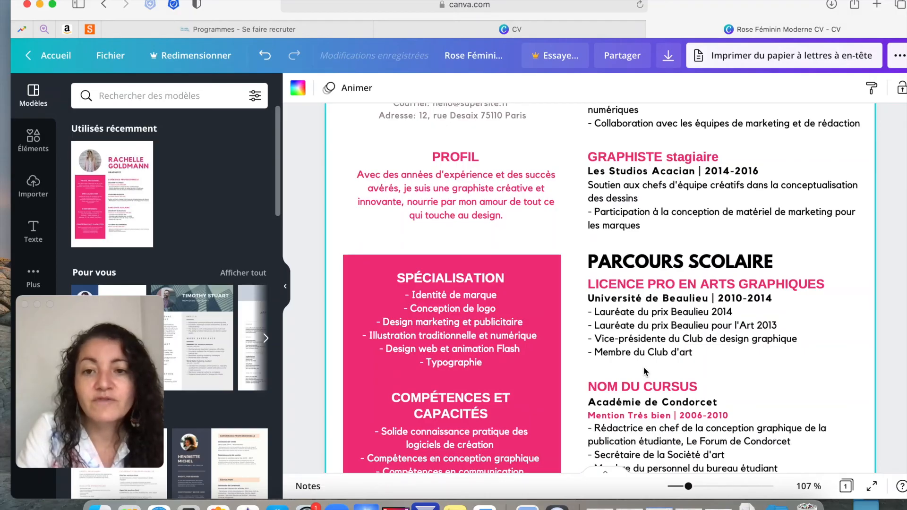
scroll(643, 368, "up", 7)
scroll(646, 372, "up", 1)
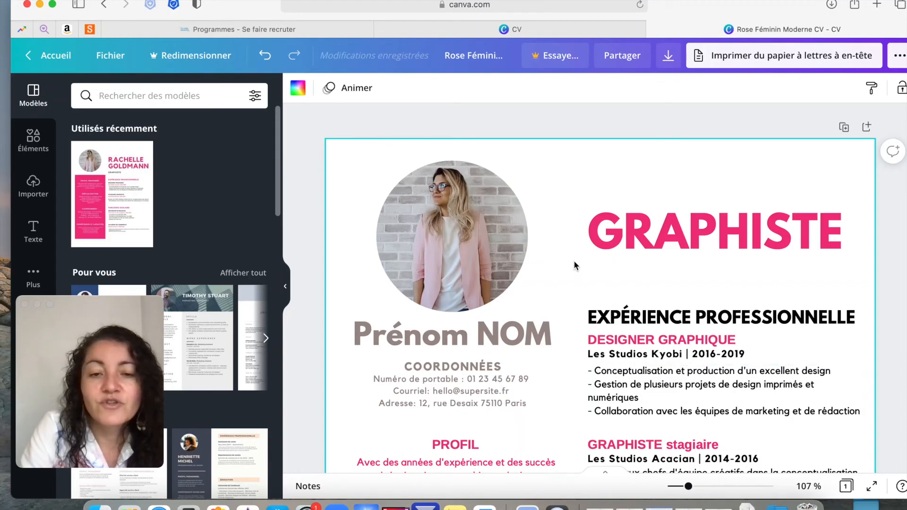
left_click(481, 216)
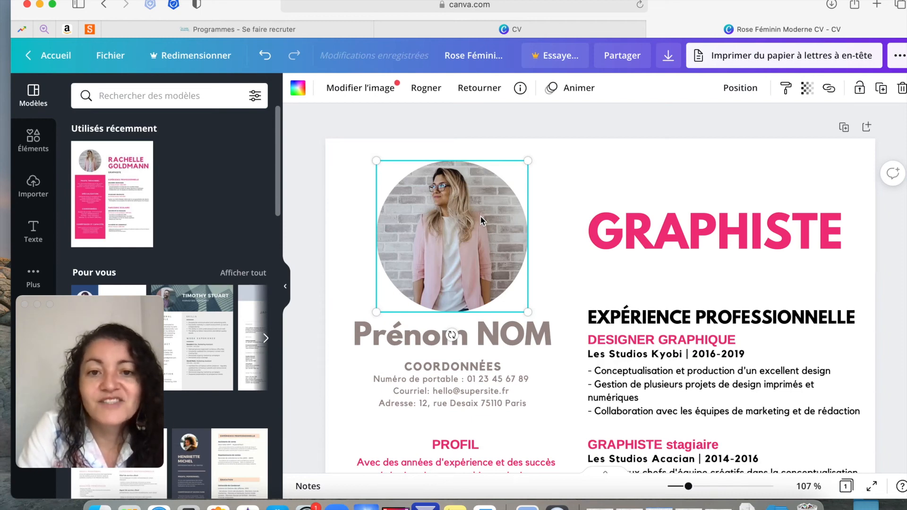
double_click(480, 217)
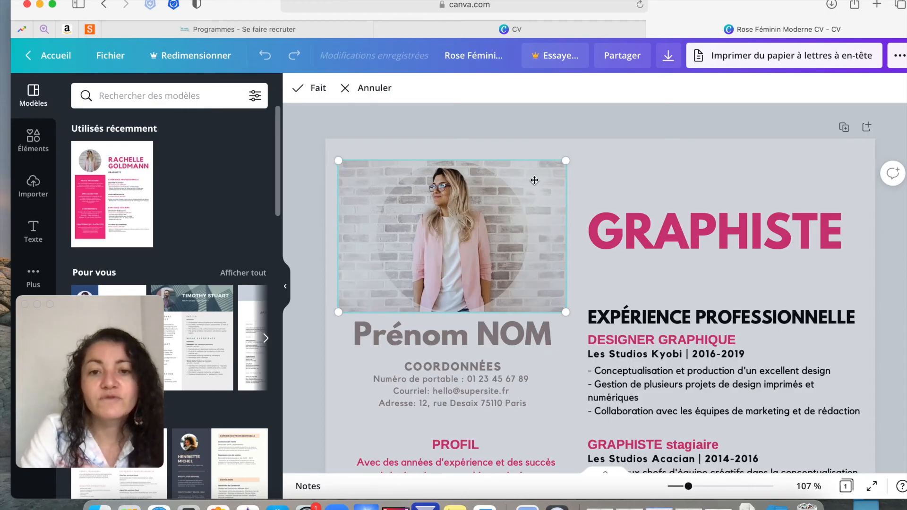
left_click(651, 165)
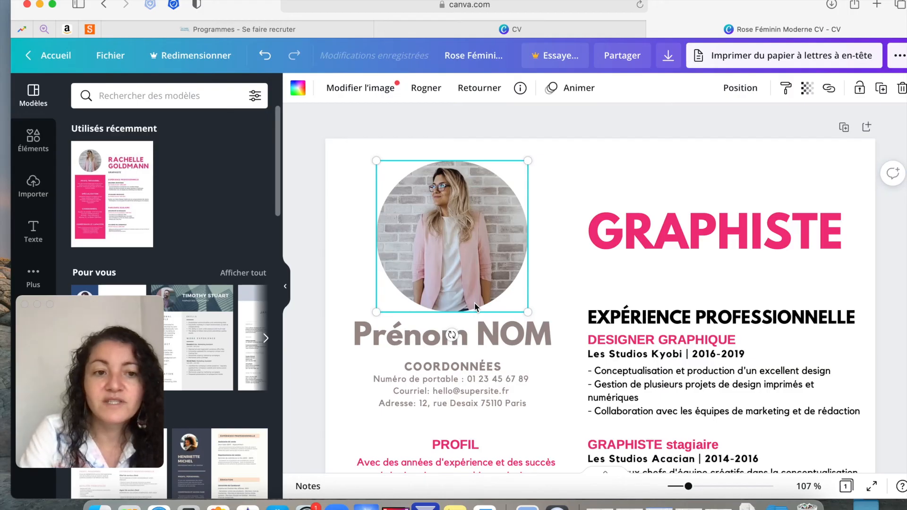
Search the design elements for "cadre"
left_click_drag(145, 305, 873, 66)
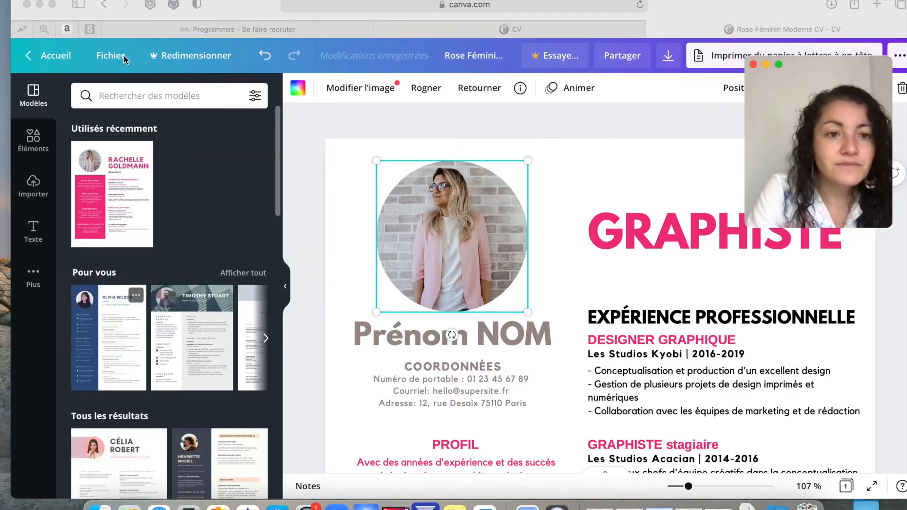
left_click(127, 95)
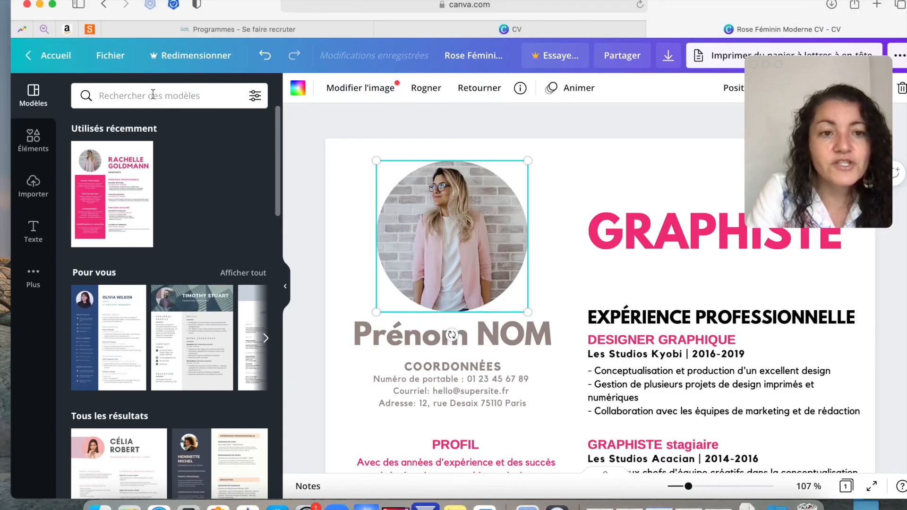
left_click(34, 149)
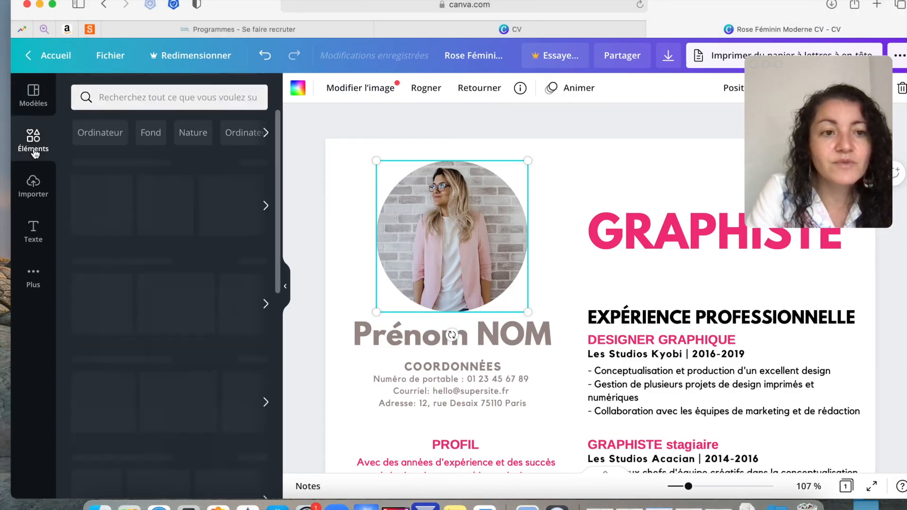
left_click(151, 96)
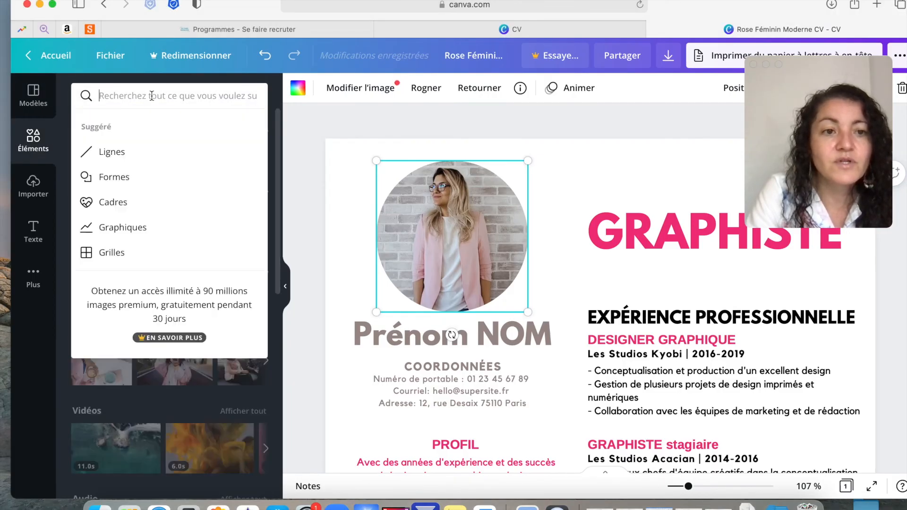
type("cadre")
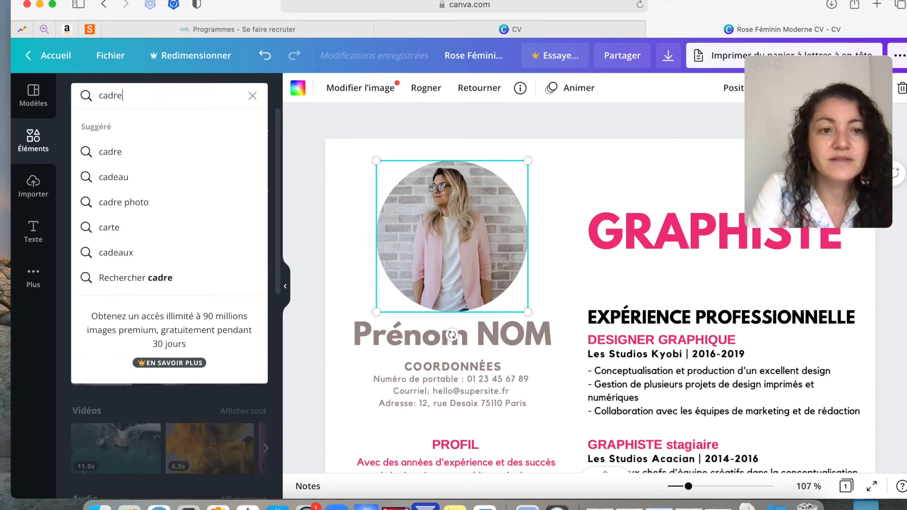
key("Return")
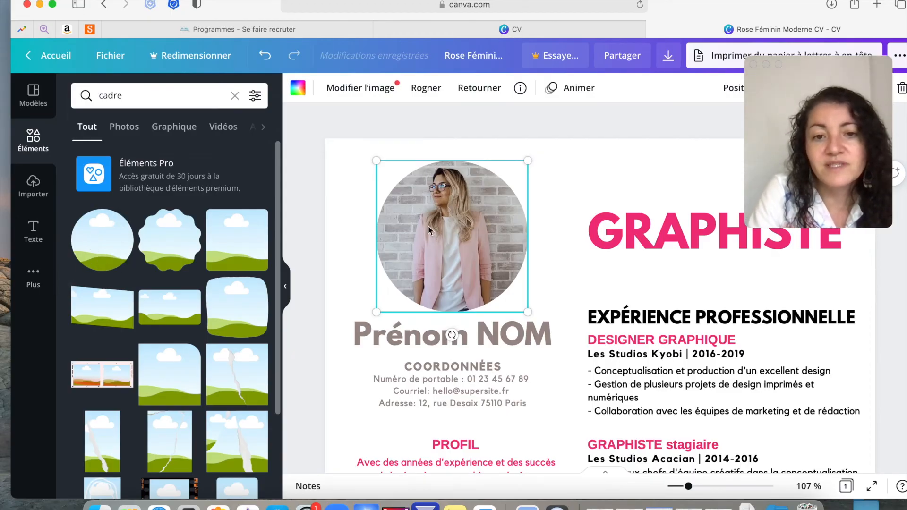
Add the square photo frame with rounded corners to the page and move it up beside the round portrait
left_click(232, 241)
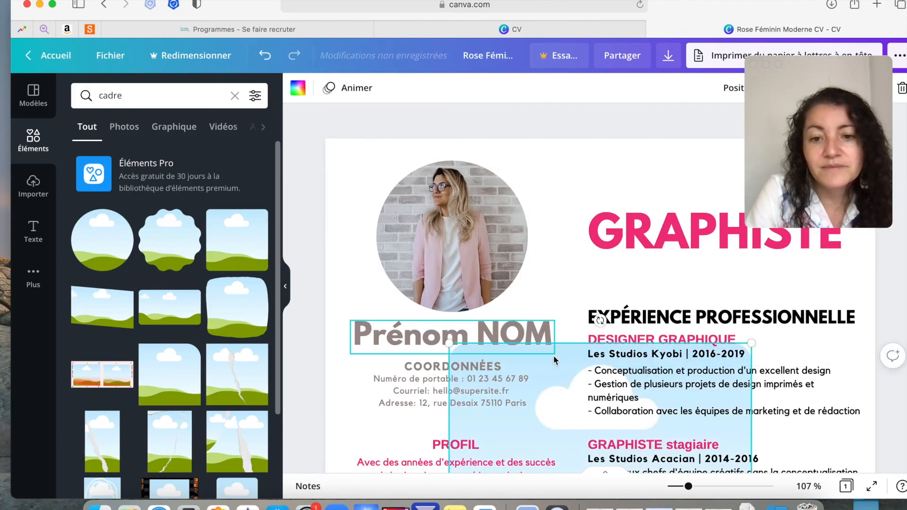
left_click_drag(559, 356, 591, 159)
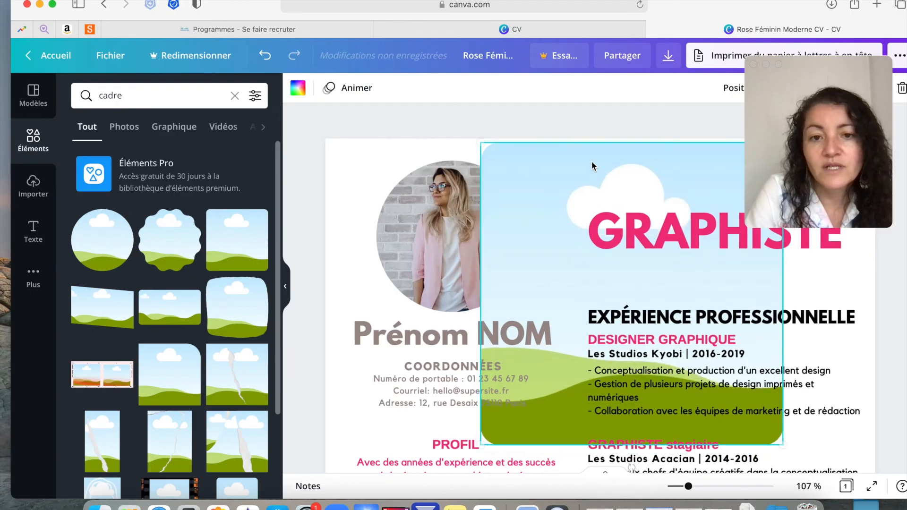
left_click(435, 180)
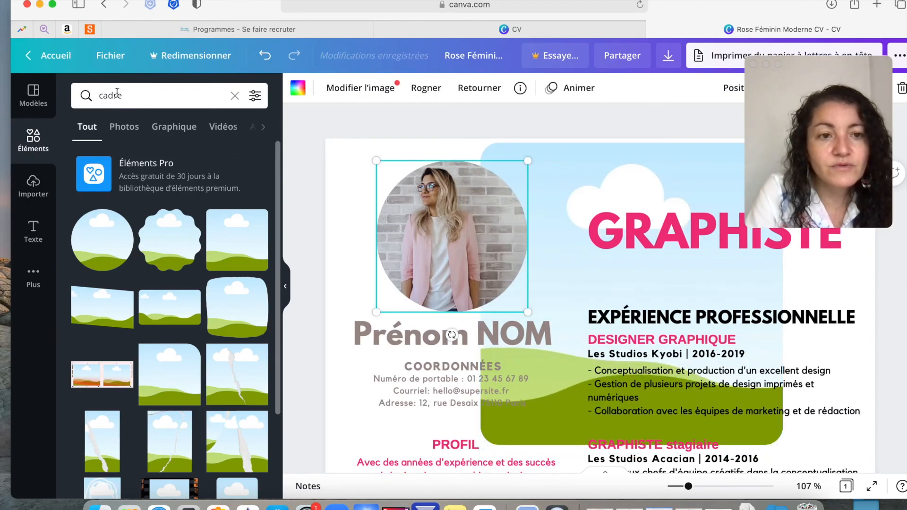
Search the elements for "photo" and fill the new frame with the free picture of a photographer in a field
left_click(235, 95)
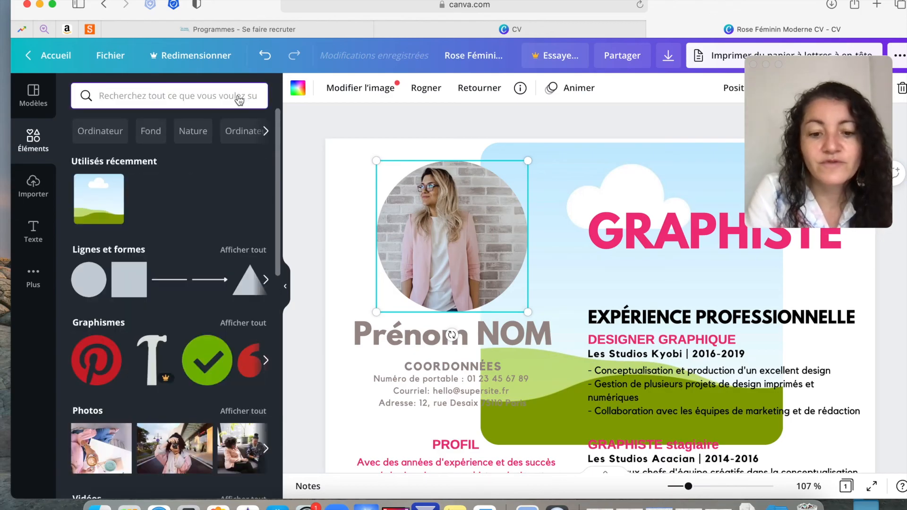
type("photo")
key("Return")
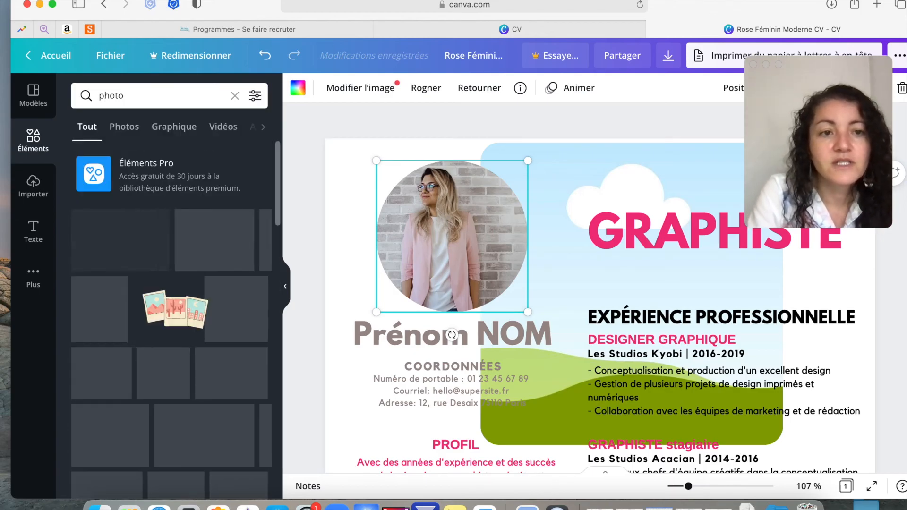
left_click(124, 127)
scroll(119, 158, "down", 10)
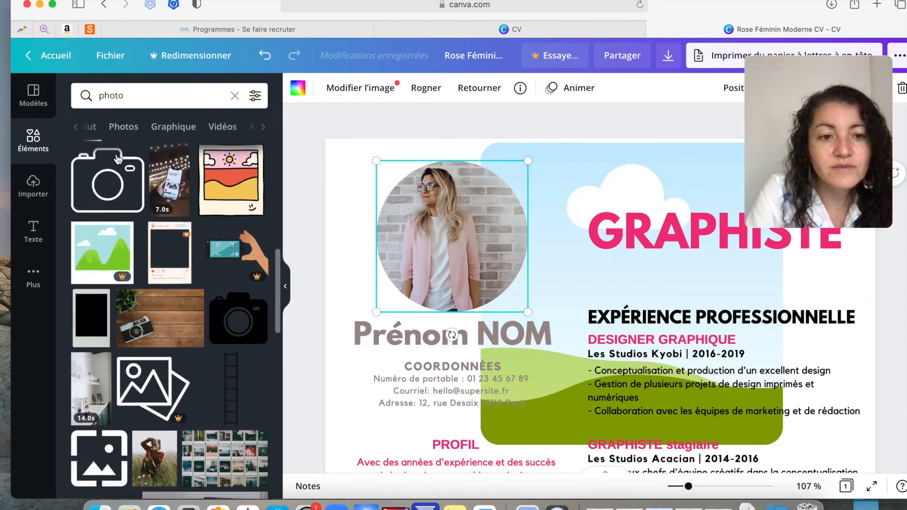
scroll(118, 159, "down", 4)
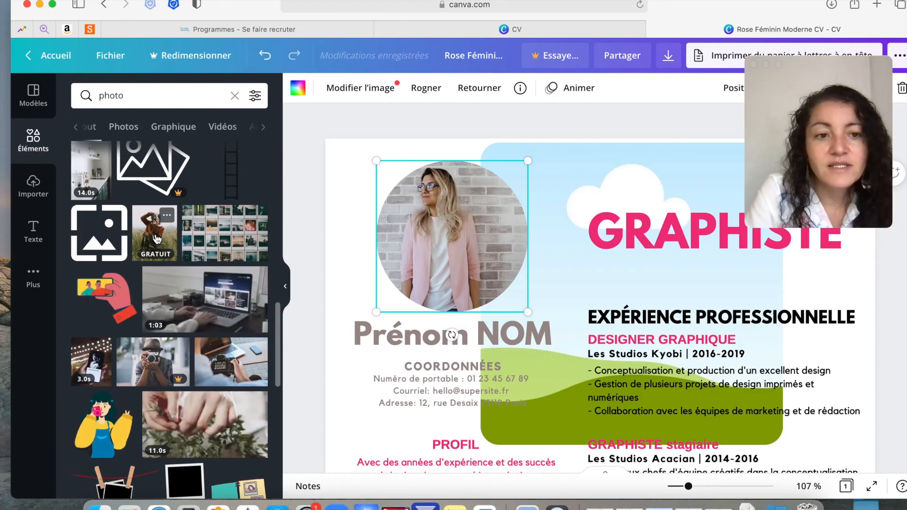
left_click(167, 238)
left_click_drag(167, 238, 598, 192)
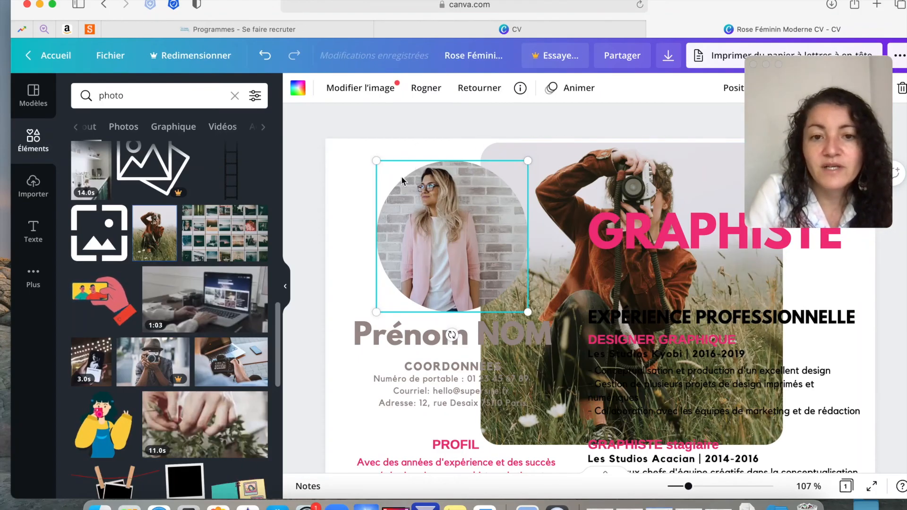
Delete the round portrait with its frame, and shrink the square frame to fit in its place above the name
key("Delete")
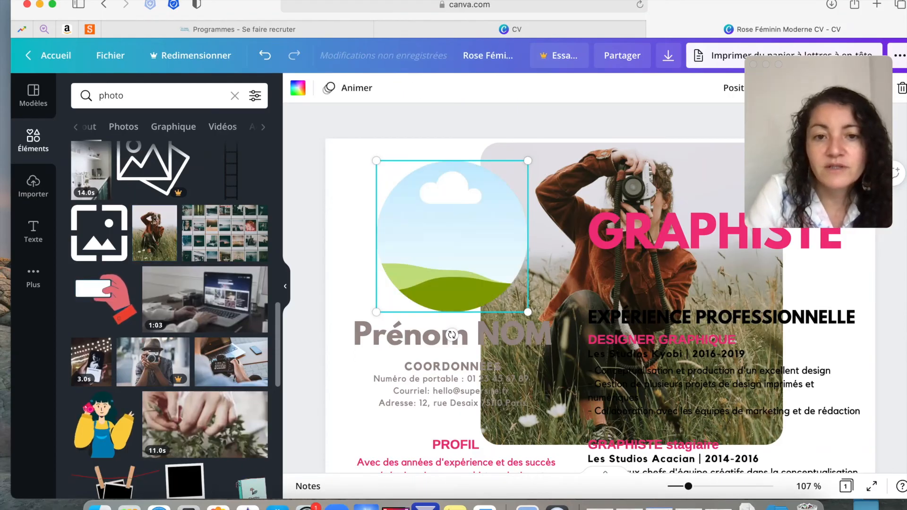
key("Delete")
left_click_drag(528, 167, 377, 179)
left_click_drag(645, 452, 528, 261)
left_click_drag(468, 242, 488, 236)
left_click(608, 188)
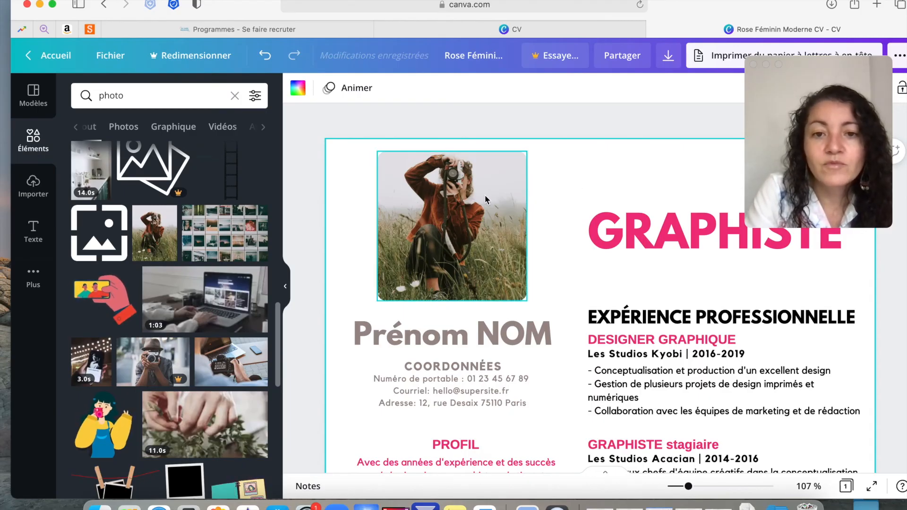
Remove the photographer picture from the square frame, leaving the frame empty
double_click(454, 206)
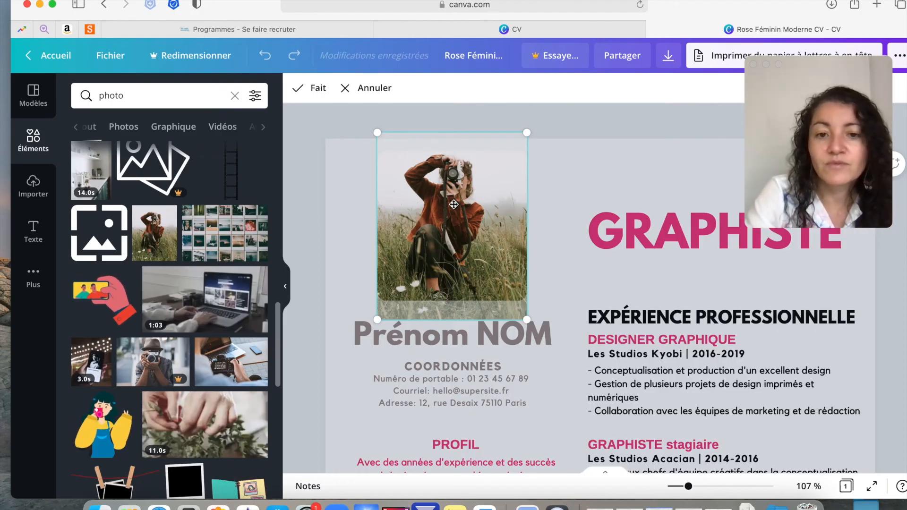
key("BackSpace")
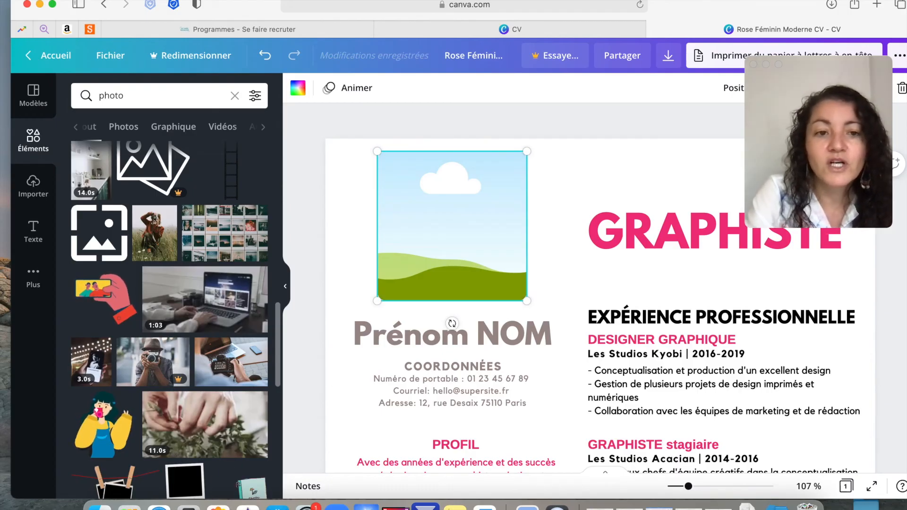
left_click(38, 189)
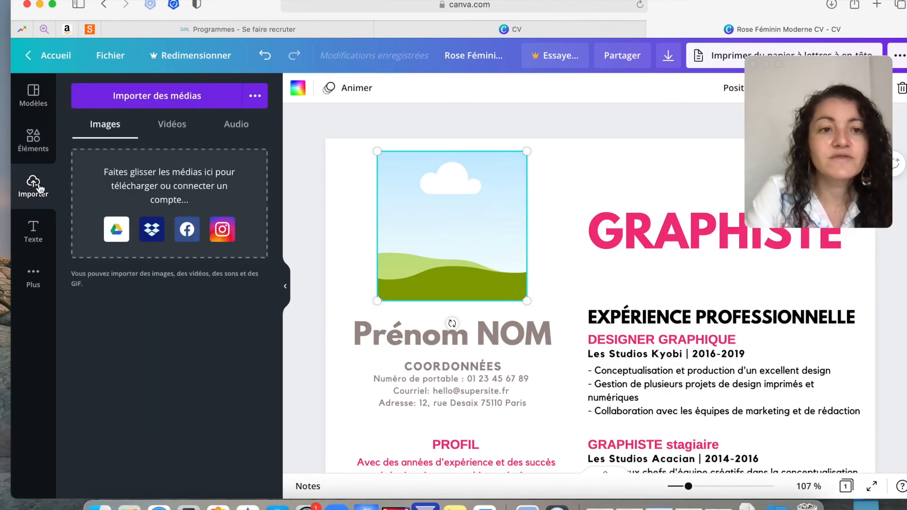
left_click(156, 96)
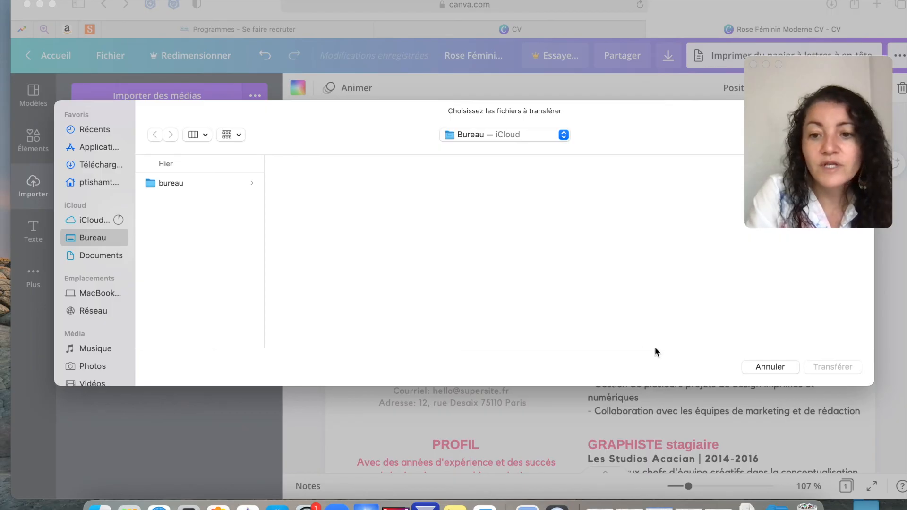
left_click(782, 366)
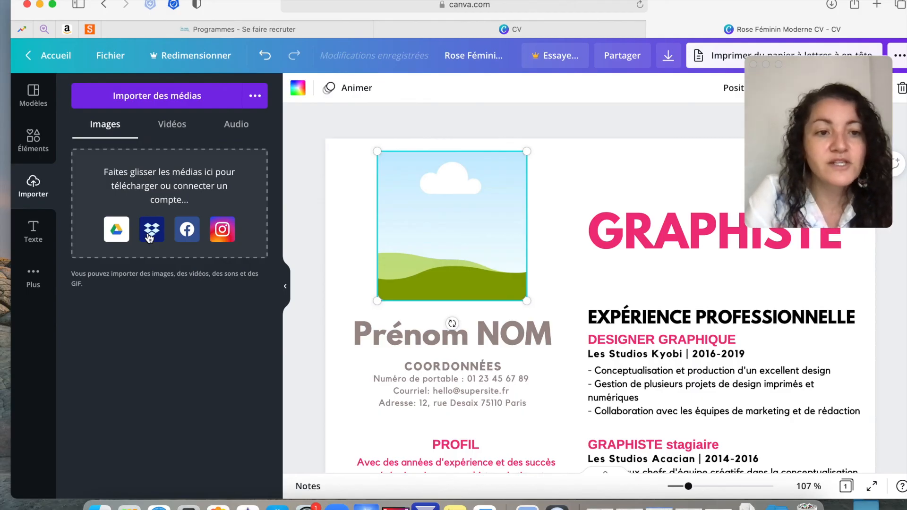
Add the picture of a hand holding a camera lens from the "photo" results and place it inside the square frame
left_click(50, 147)
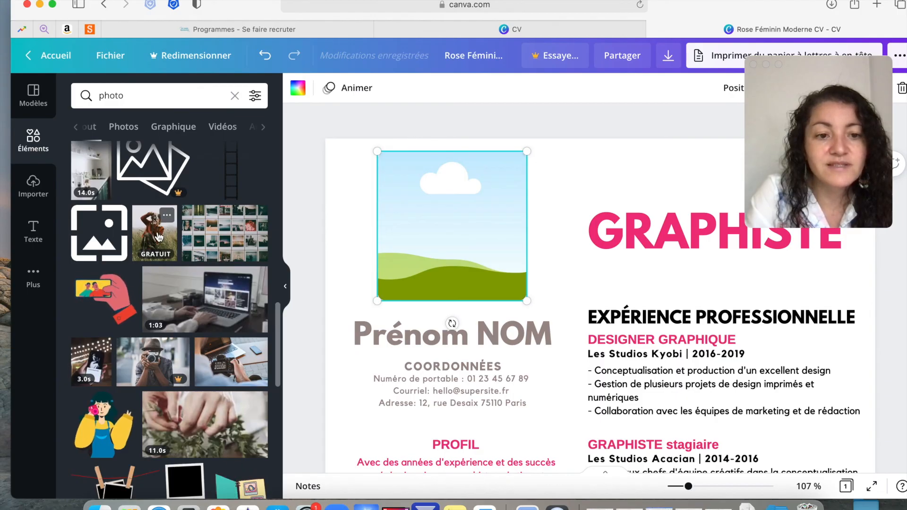
scroll(156, 386, "down", 10)
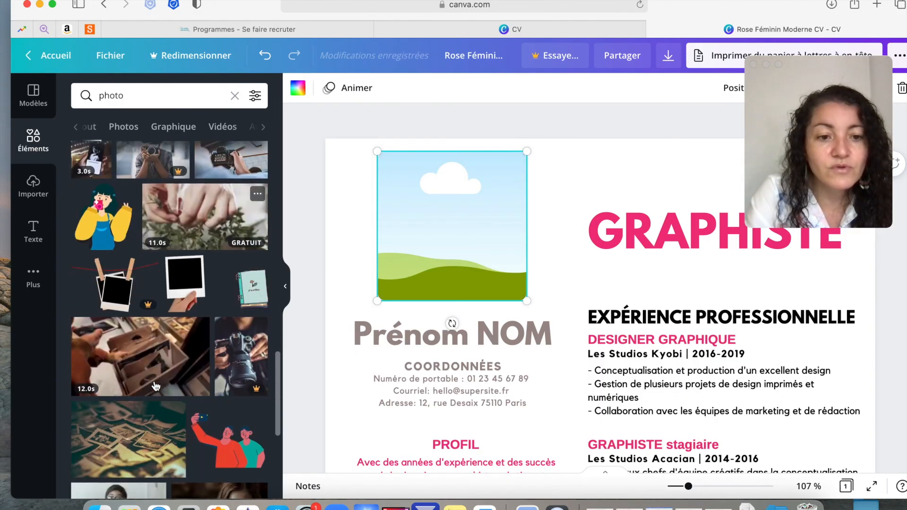
scroll(156, 386, "down", 2)
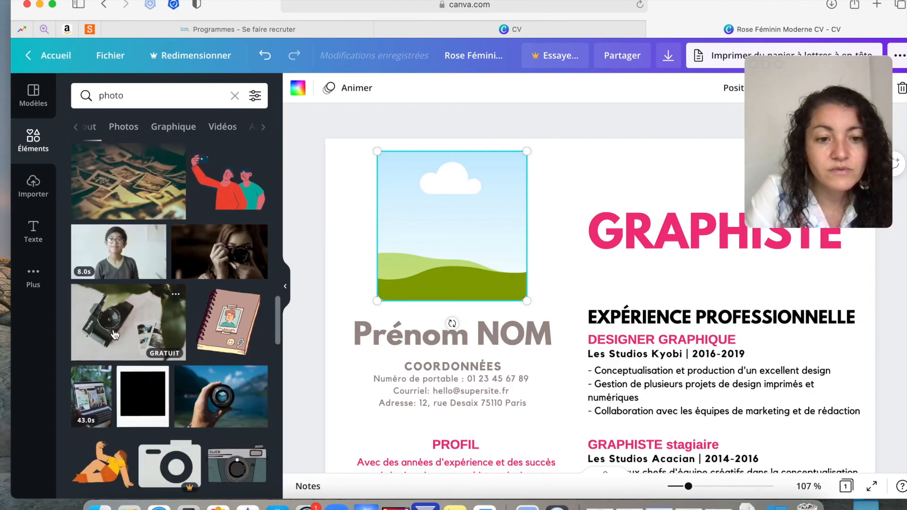
left_click(215, 394)
scroll(587, 277, "down", 5)
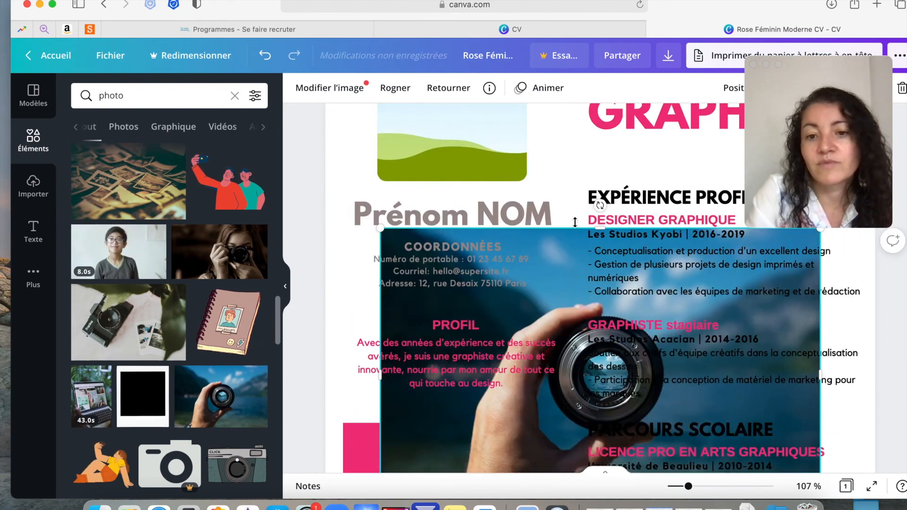
scroll(587, 279, "up", 2)
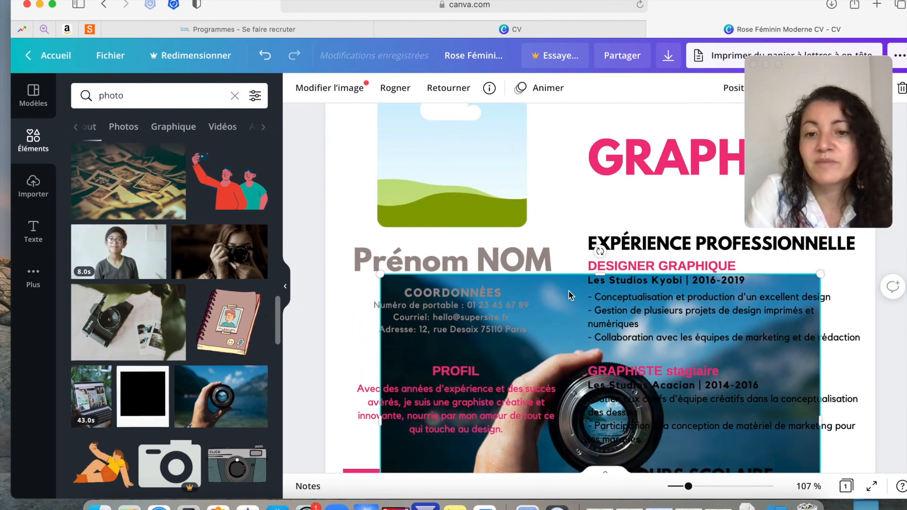
scroll(589, 295, "up", 2)
left_click_drag(565, 331, 507, 215)
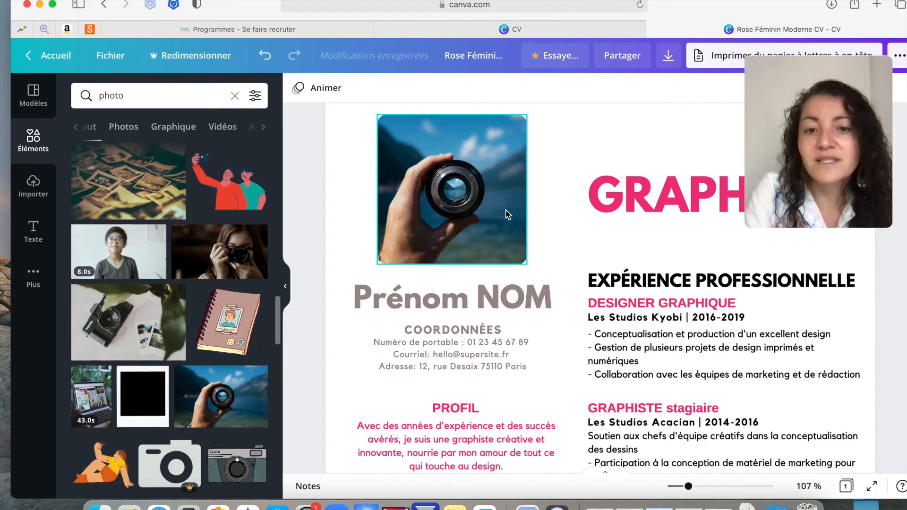
Shift the framed lens picture slightly to the right above the name
left_click(554, 169)
mouse_move(482, 147)
left_mouse_down()
mouse_move(635, 150)
mouse_move(482, 145)
left_mouse_up()
scroll(658, 136, "up", 2)
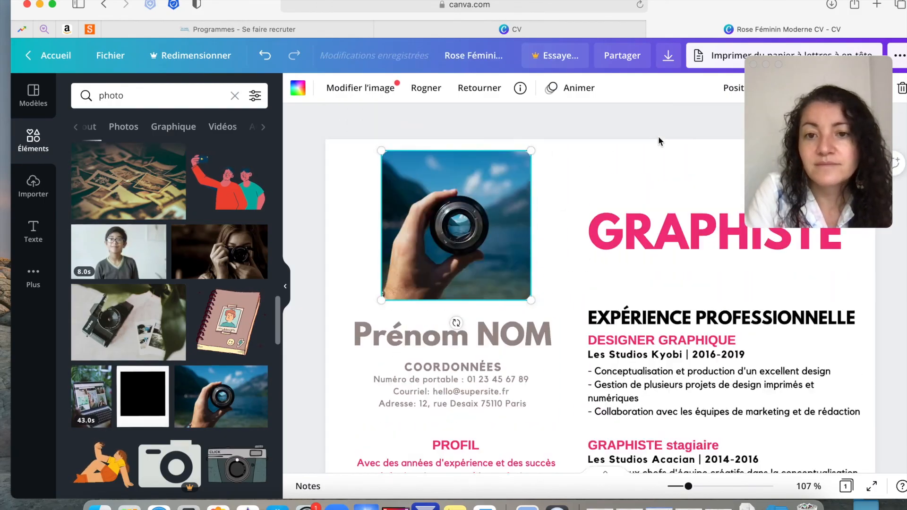
Rename the design as CV
scroll(658, 136, "down", 3)
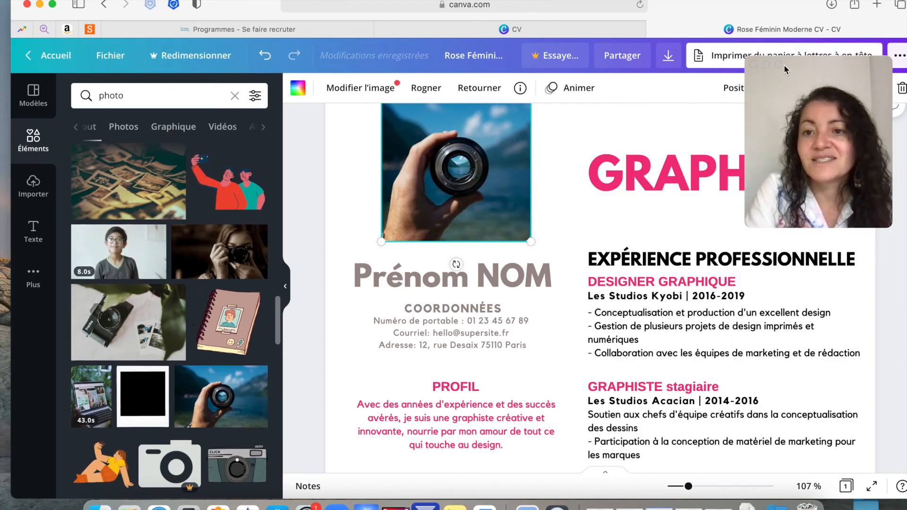
left_click_drag(784, 64, 96, 111)
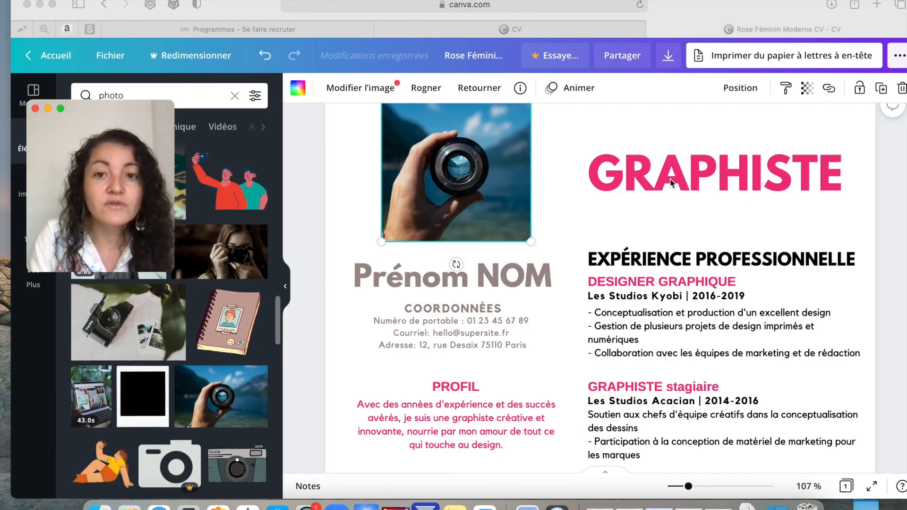
left_click_drag(774, 7, 730, 4)
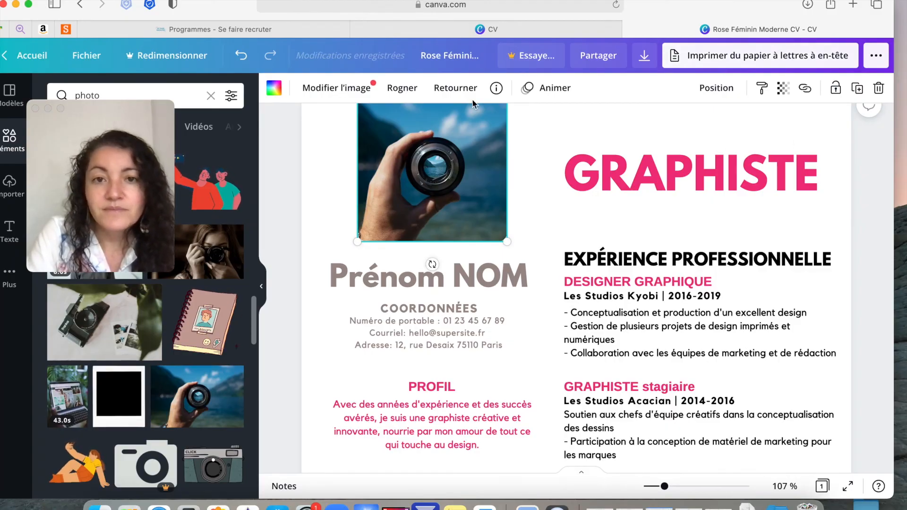
left_click(443, 53)
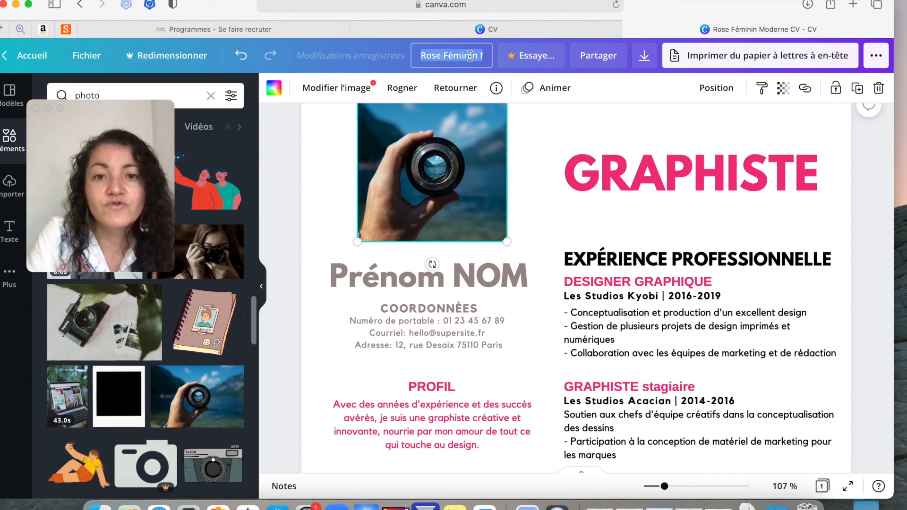
type("CV")
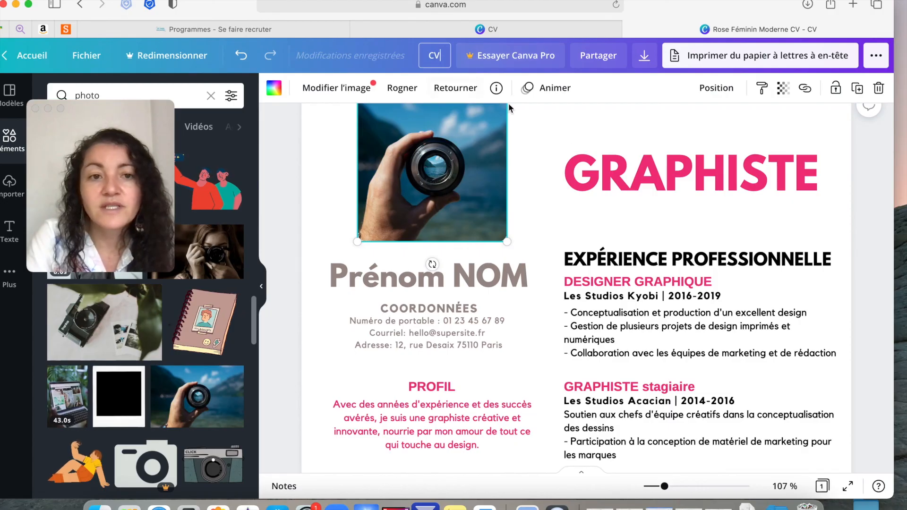
key("Return")
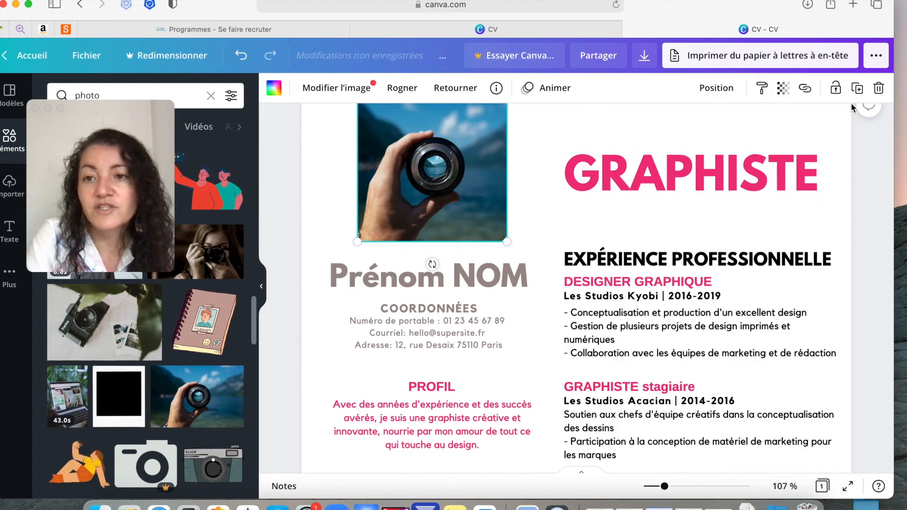
Download the CV with PDF pour impression as the file type, without crop marks and bleed
left_click(877, 57)
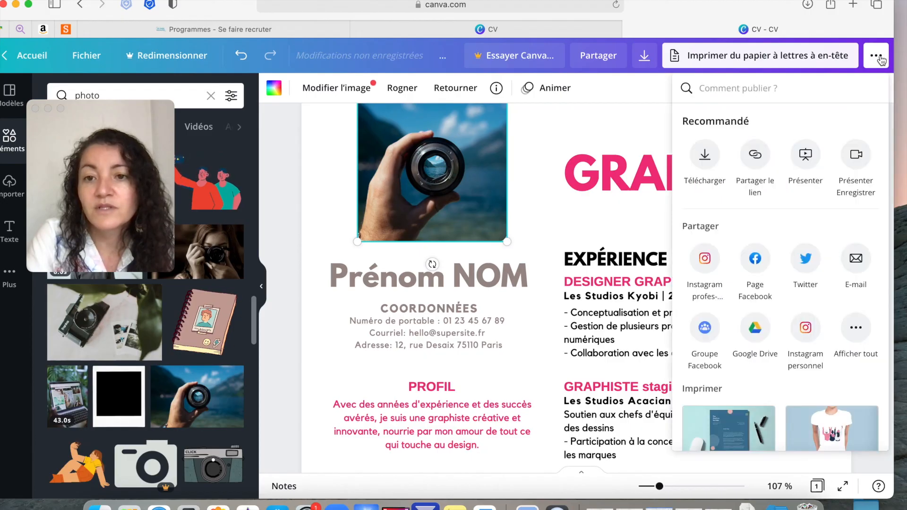
left_click(704, 155)
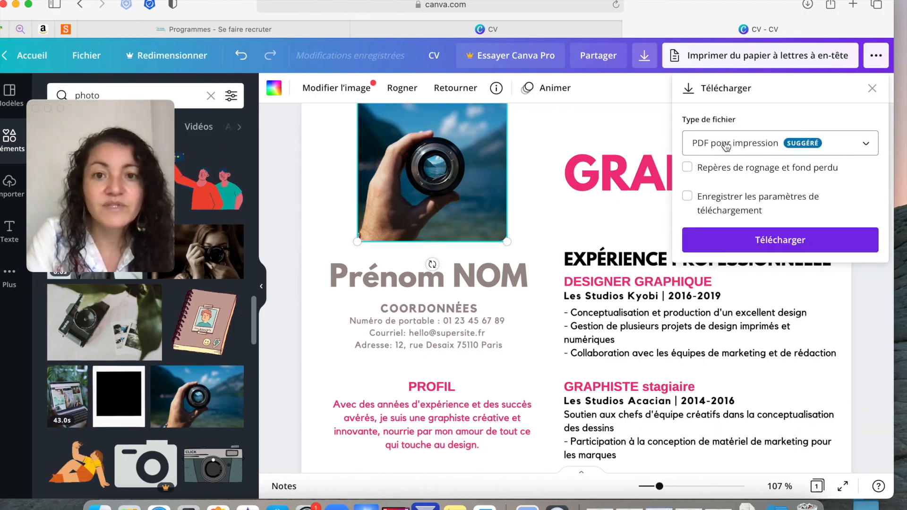
left_click(871, 148)
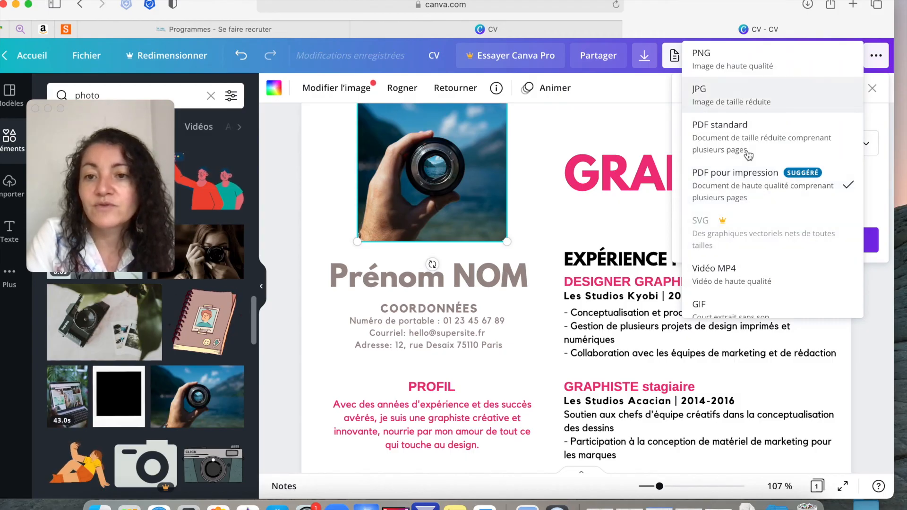
left_click(746, 184)
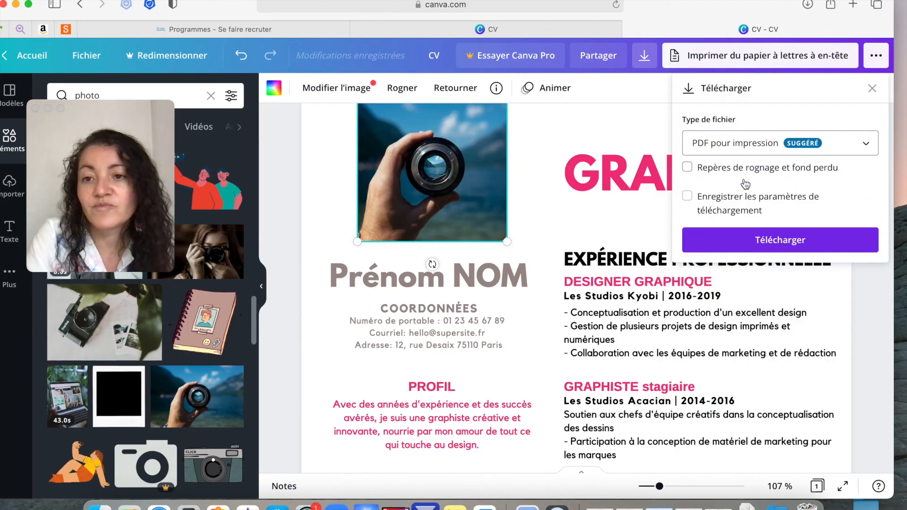
left_click(765, 240)
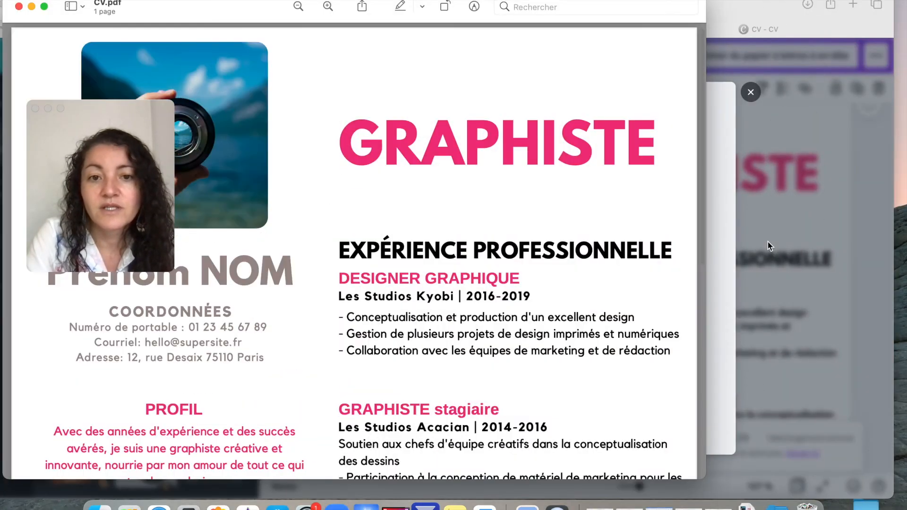
View the downloaded CV.pdf, minimise its window, and dismiss the design-sharing offer that covers the editor
left_click_drag(240, 10, 382, 3)
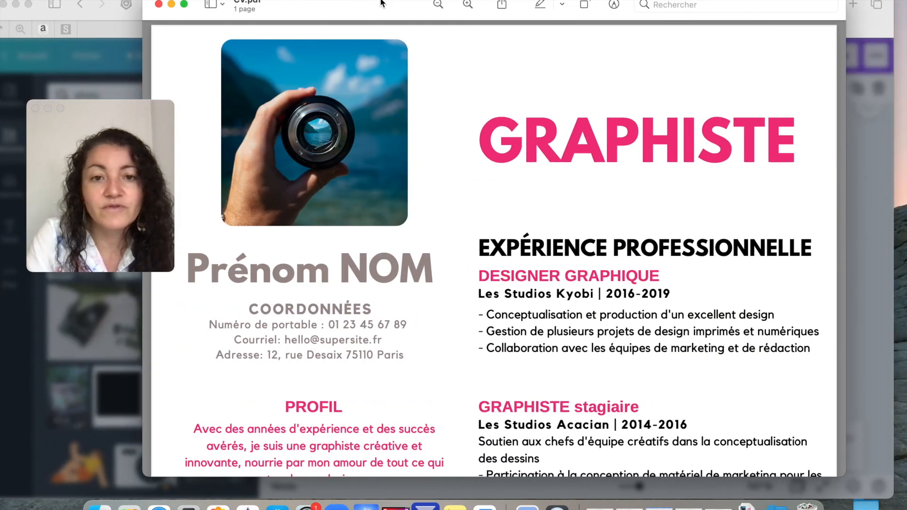
left_click(172, 5)
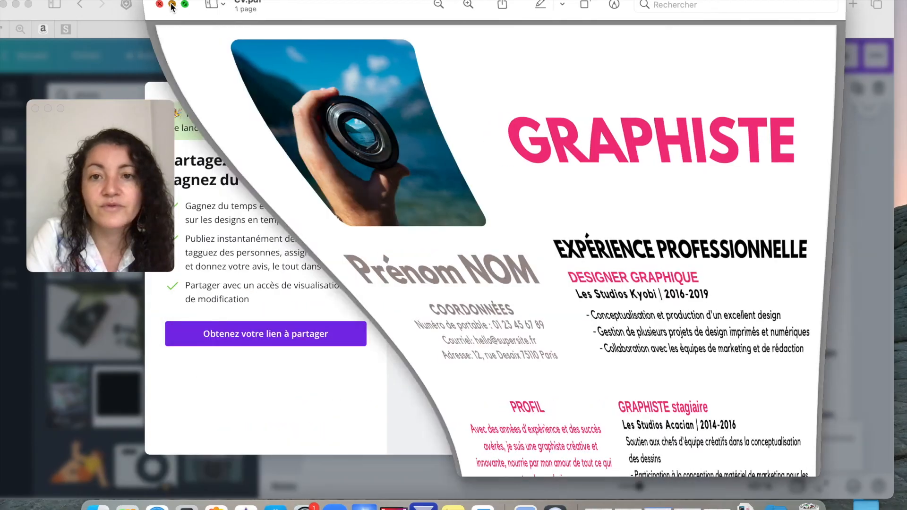
left_click(754, 96)
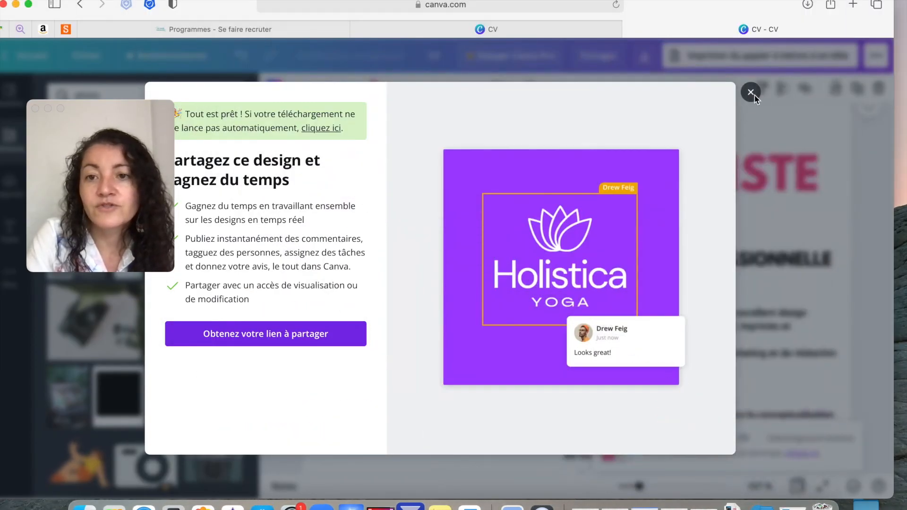
left_click(752, 94)
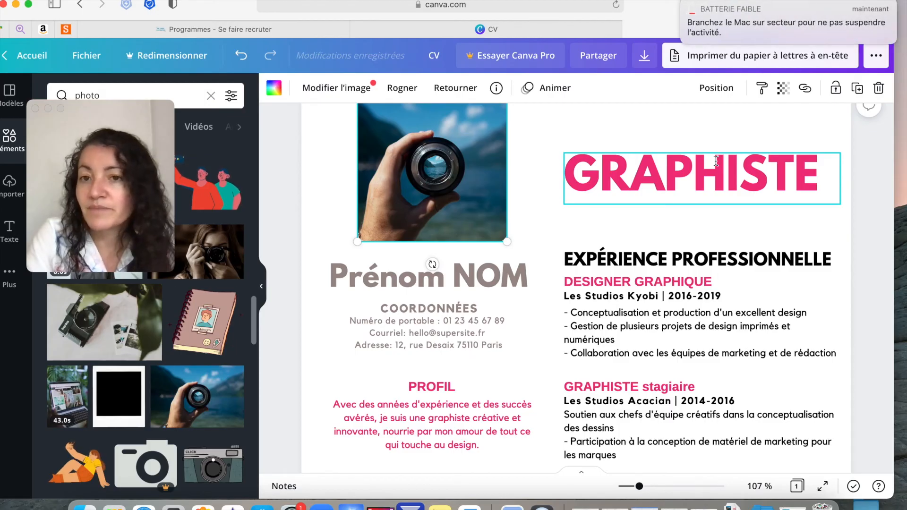
left_click(682, 7)
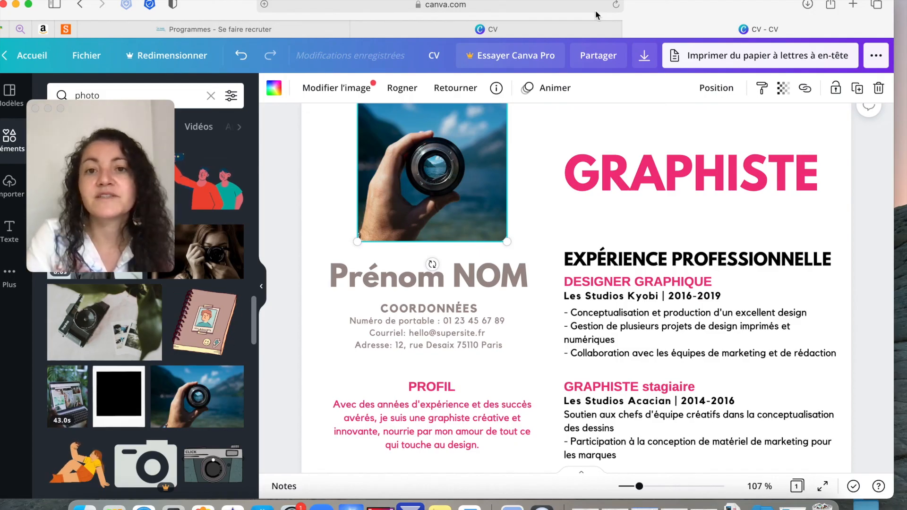
Go from the template results to the list of all your designs and open the design named CV
left_click(571, 27)
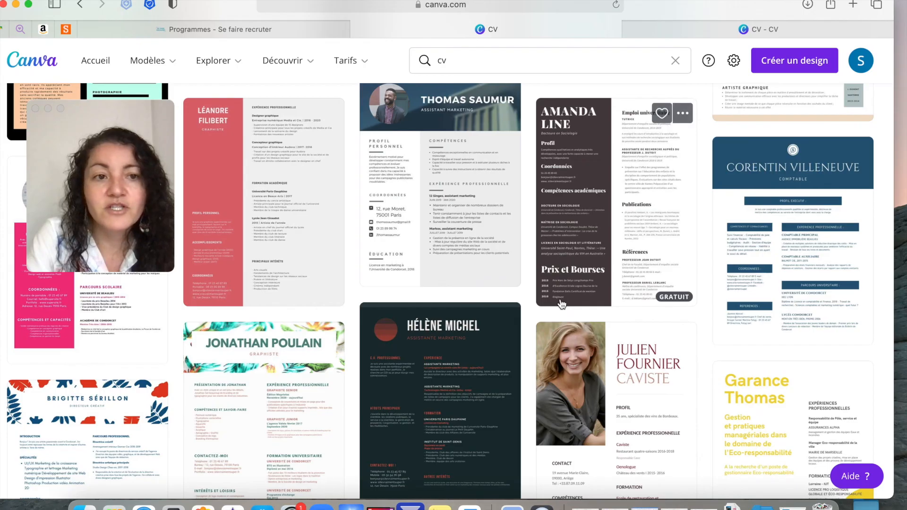
mouse_move(156, 52)
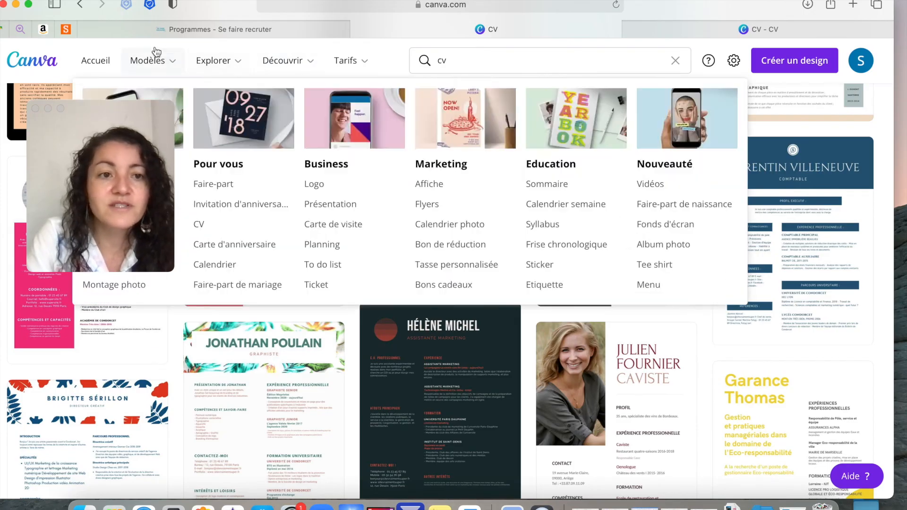
left_click(99, 63)
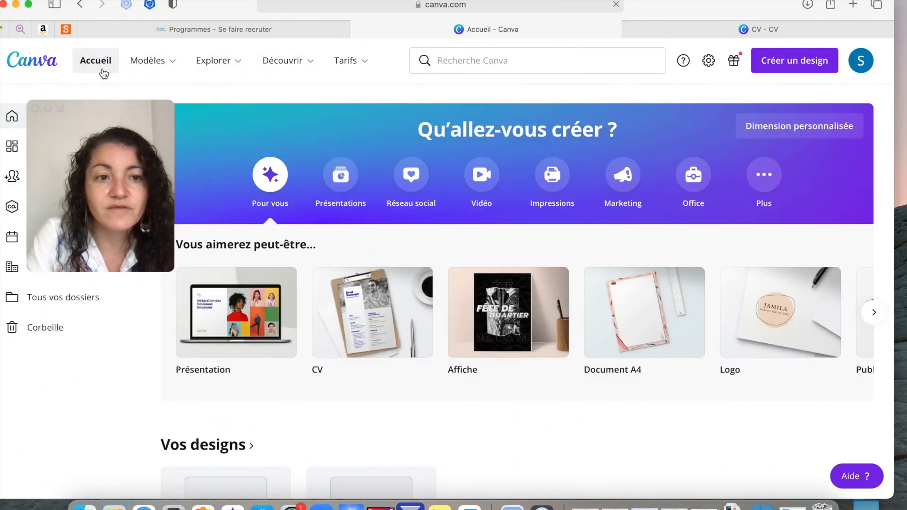
left_click_drag(174, 101, 821, 15)
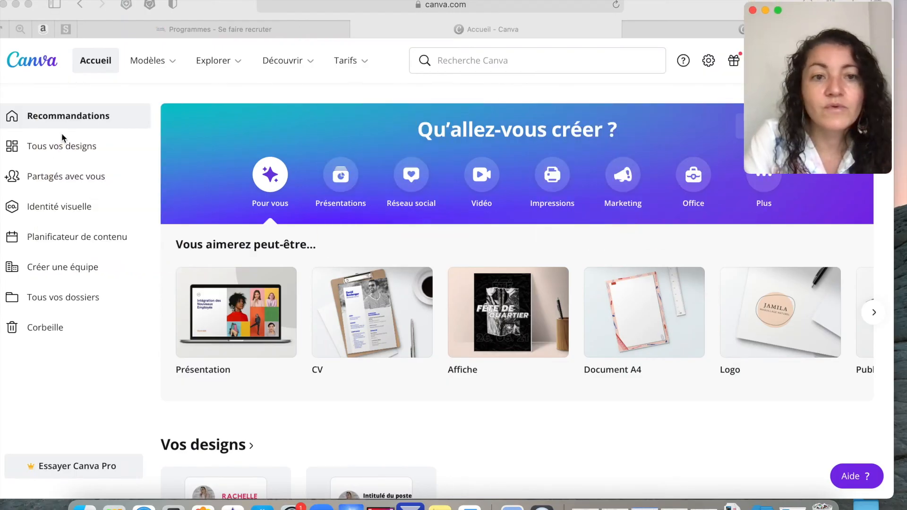
left_click(63, 147)
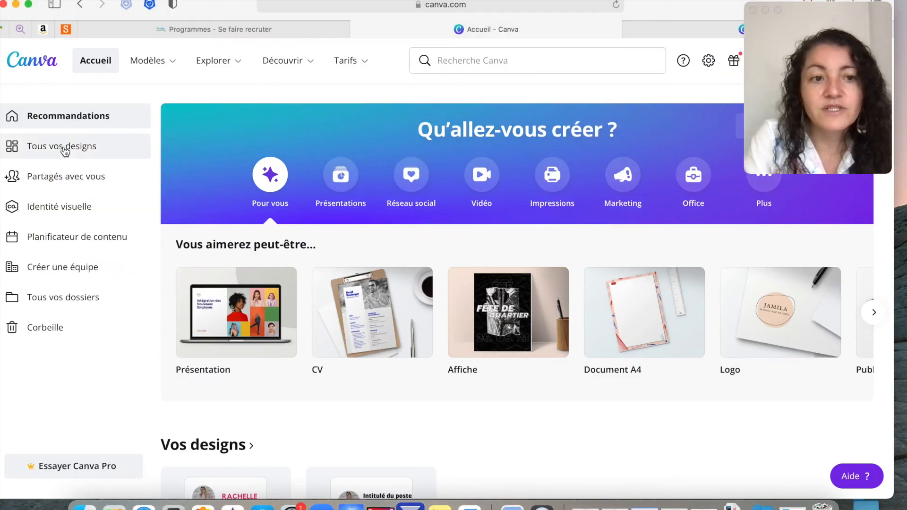
left_click(64, 147)
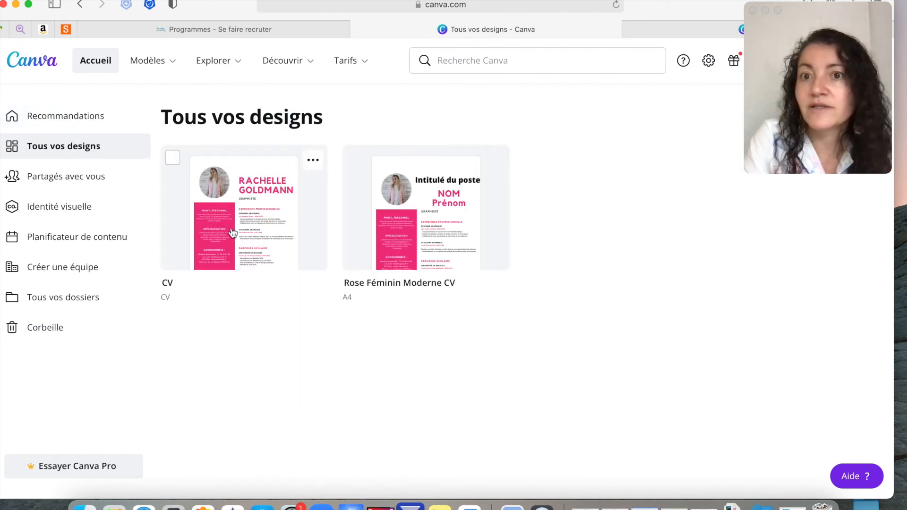
left_click(211, 198)
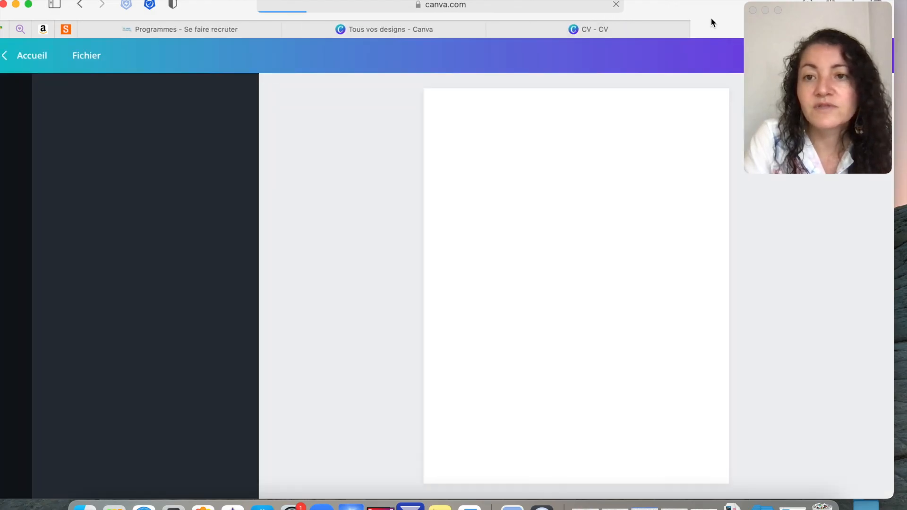
left_click_drag(856, 10, 276, 49)
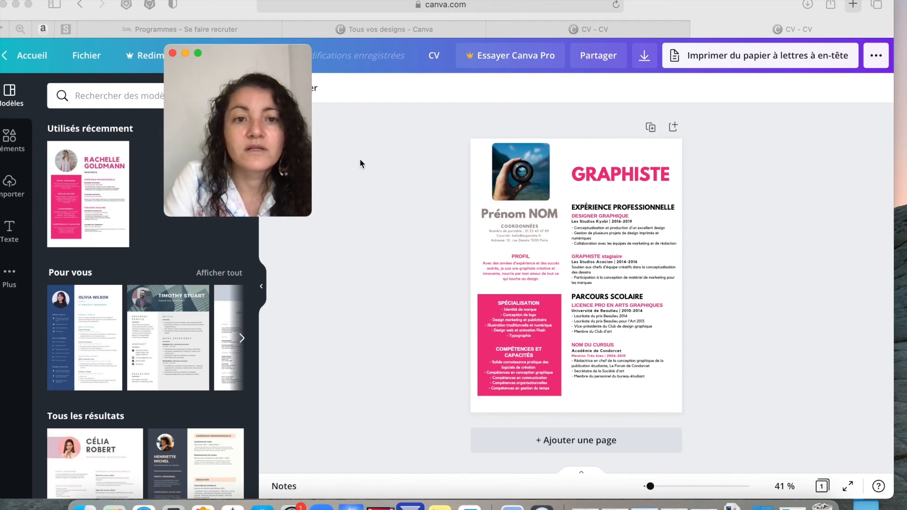
left_click_drag(286, 55, 181, 84)
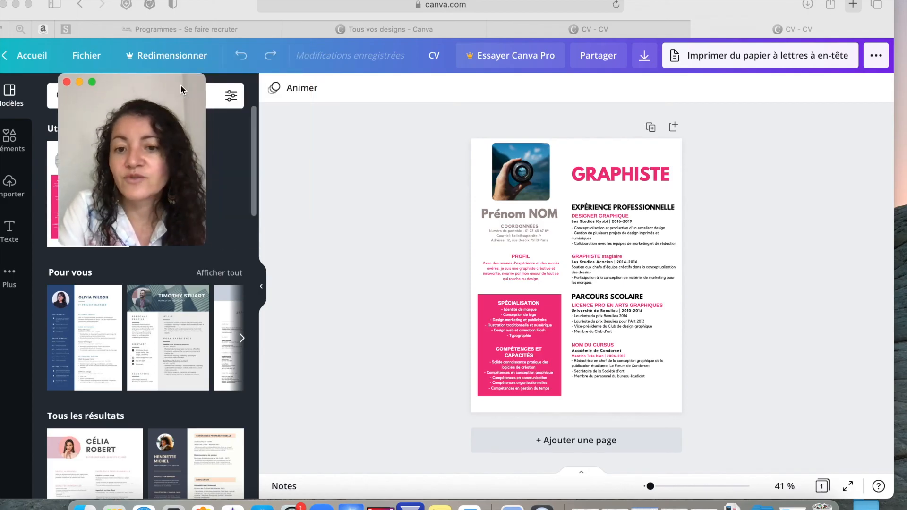
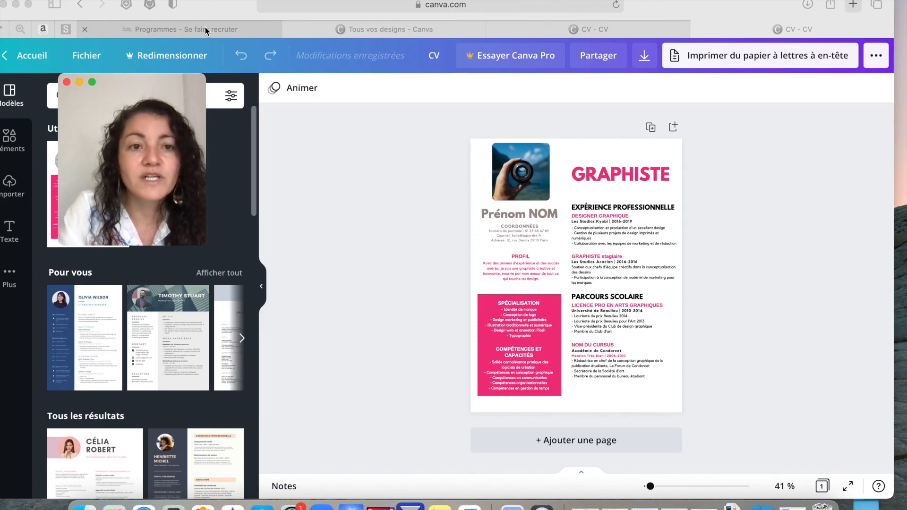
On the Se faire recruter site, open the programme "Faire des candidatures qui décrochent des entretiens" and look through its page
left_click(205, 27)
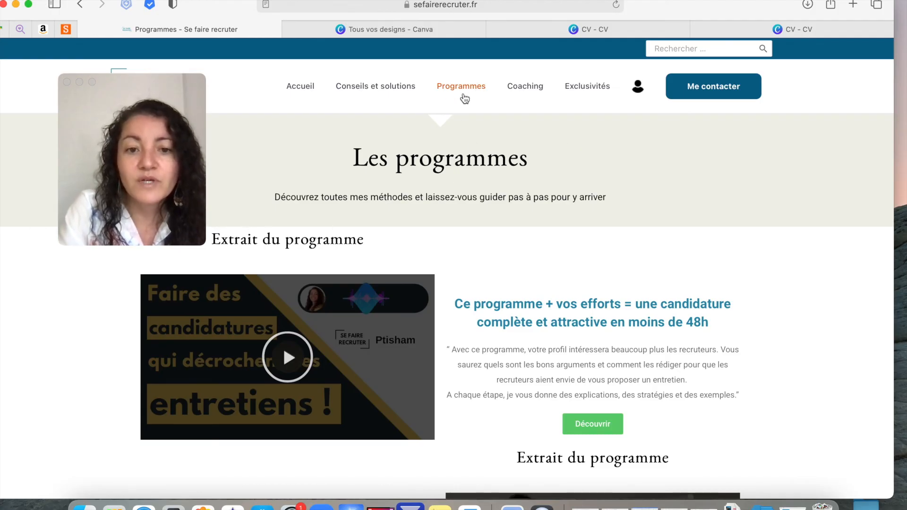
left_click(586, 427)
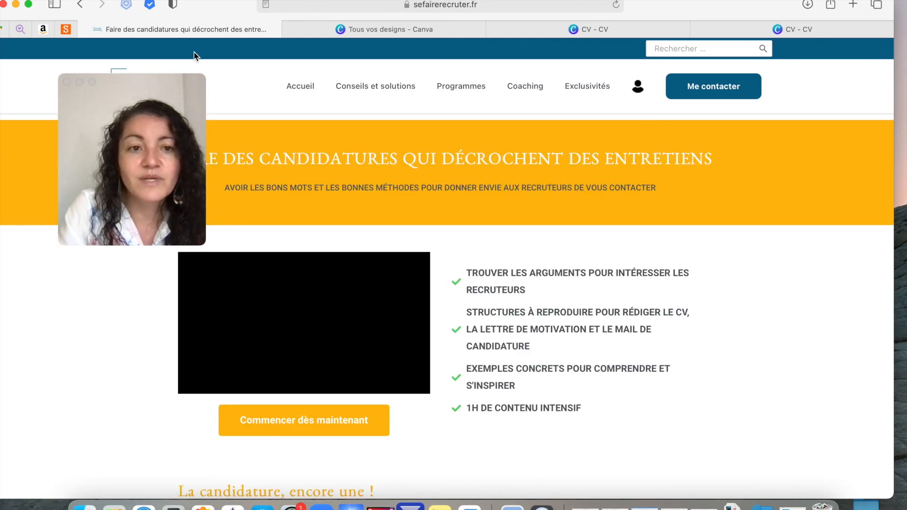
left_click_drag(178, 81, 131, 153)
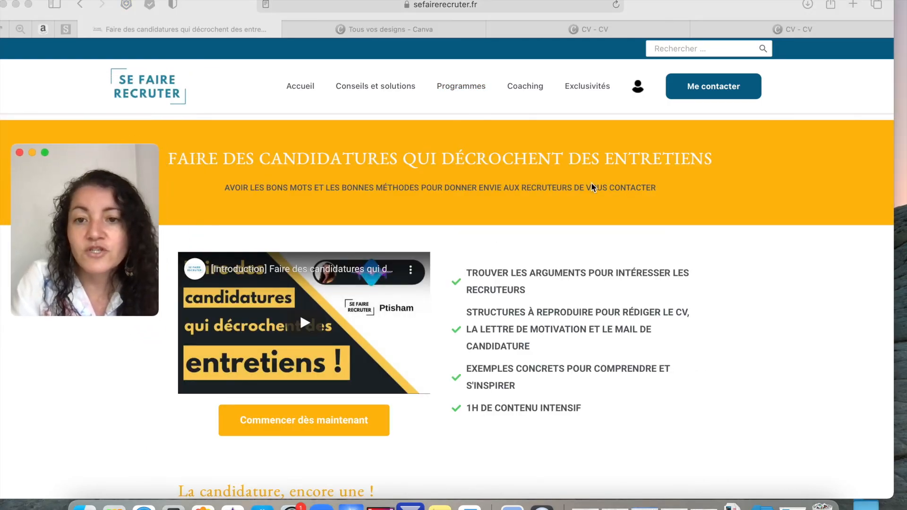
scroll(635, 336, "down", 5)
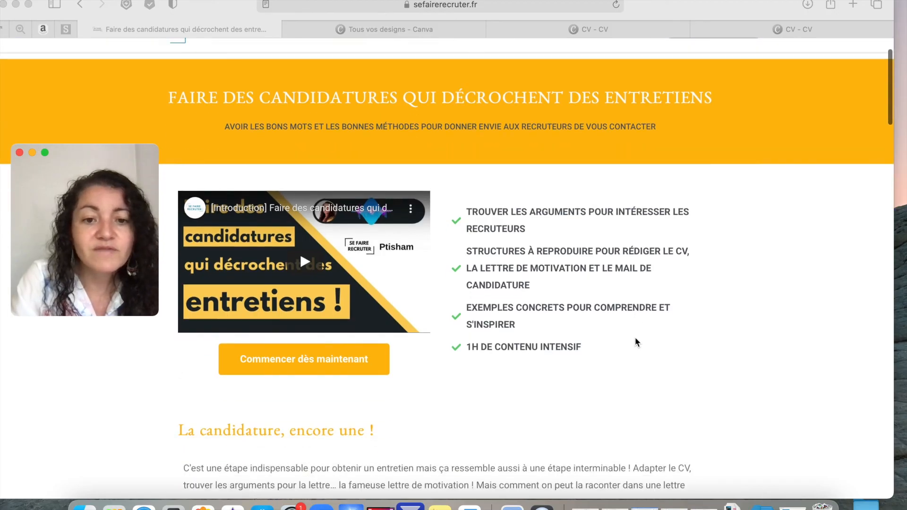
scroll(634, 337, "down", 20)
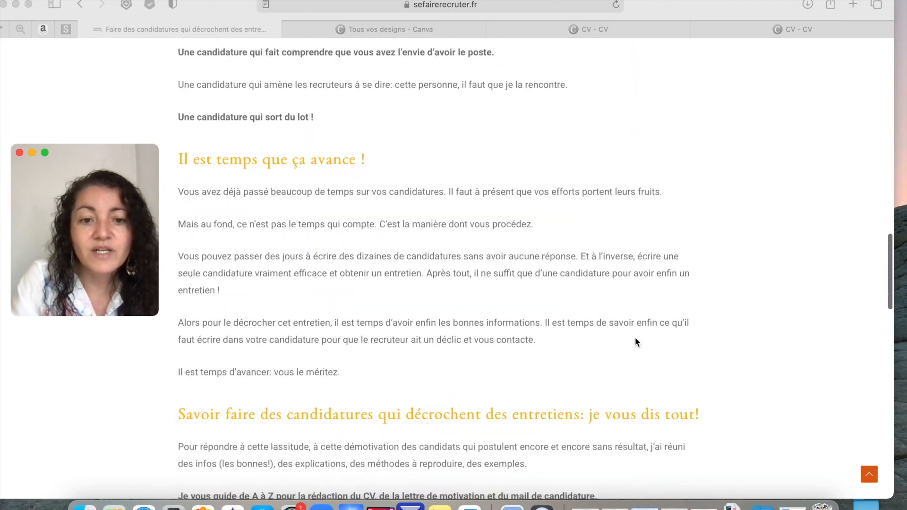
scroll(634, 336, "down", 14)
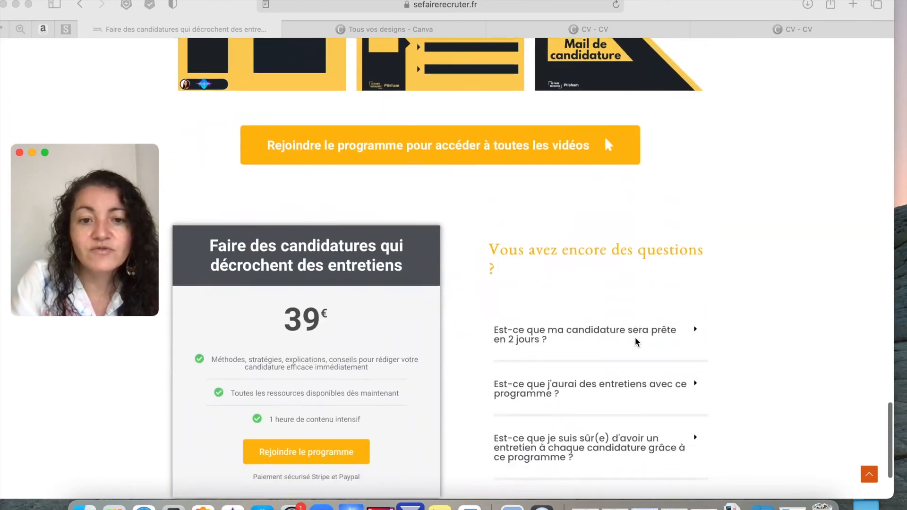
scroll(634, 336, "up", 7)
scroll(635, 336, "up", 20)
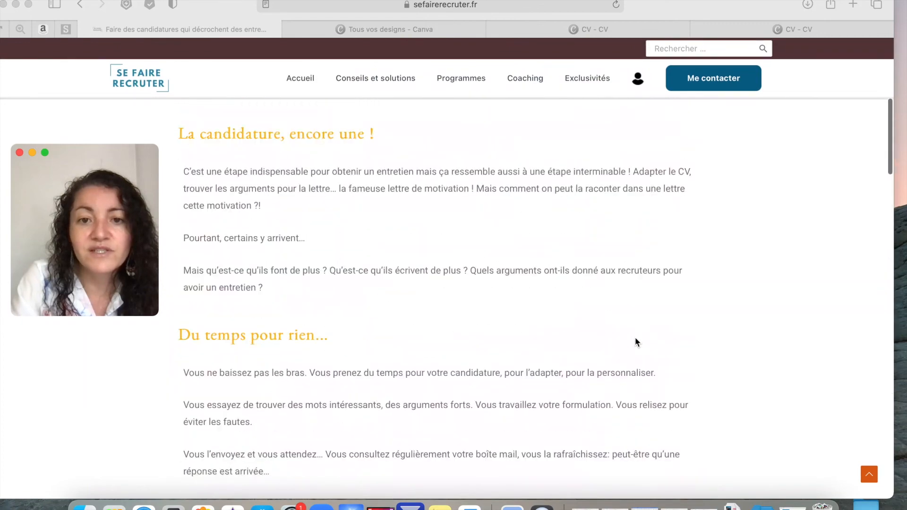
scroll(635, 336, "up", 5)
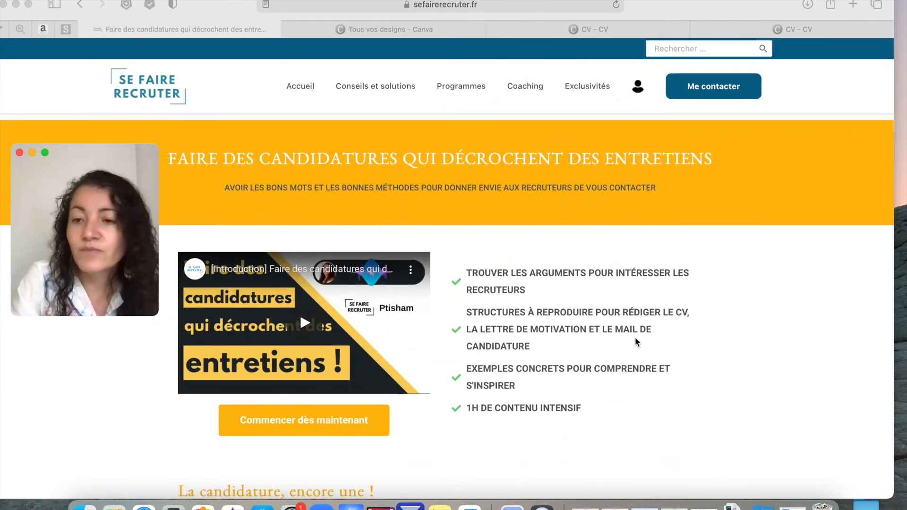